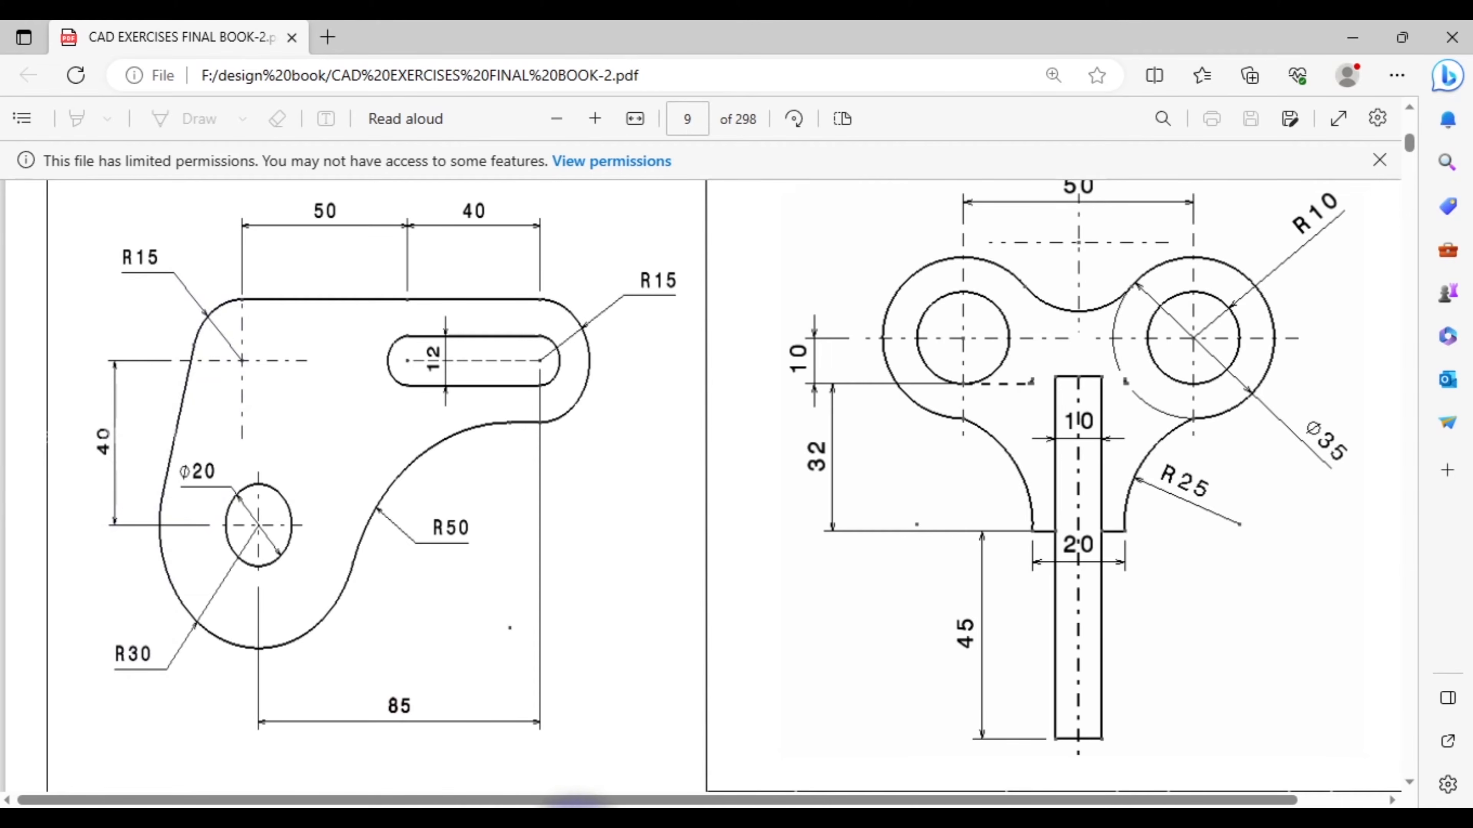
# Step: Switch to AutoCAD and save the new drawing in Documents as B_Tutorial_09
pyautogui.click(493, 809)
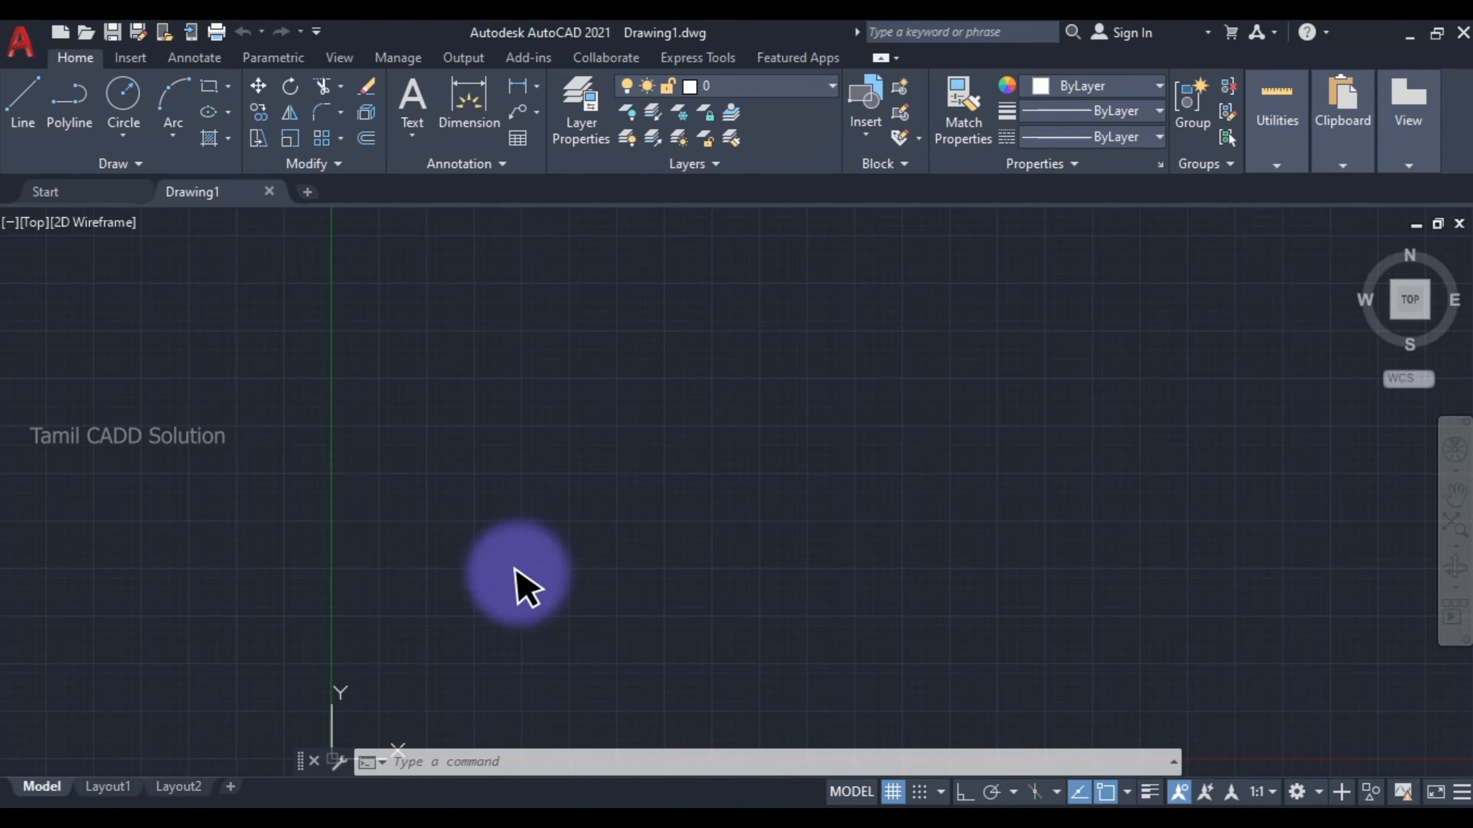
pyautogui.hotkey('ctrl', 's')
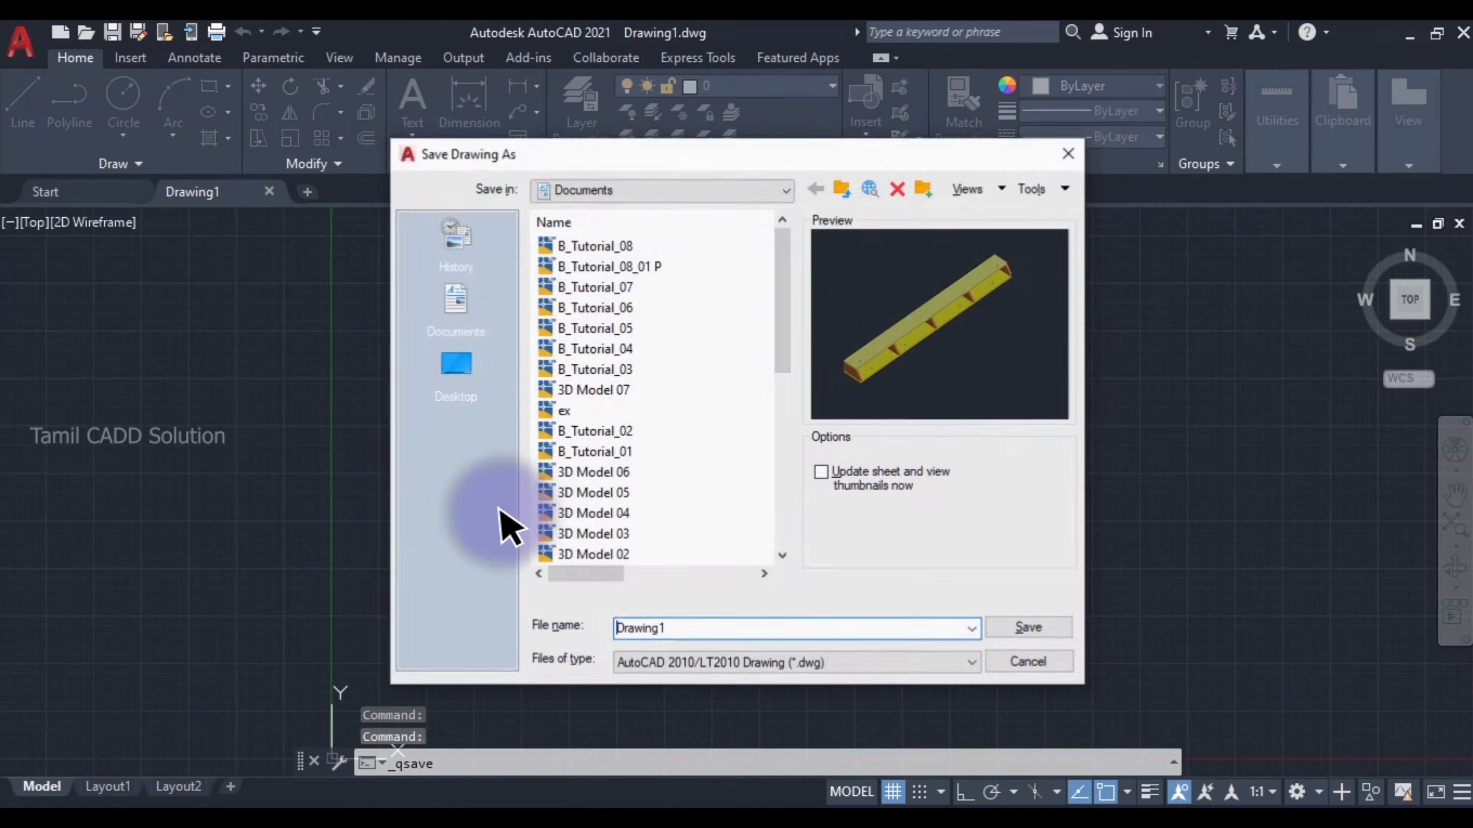
pyautogui.click(609, 246)
pyautogui.click(688, 628)
pyautogui.press('BackSpace')
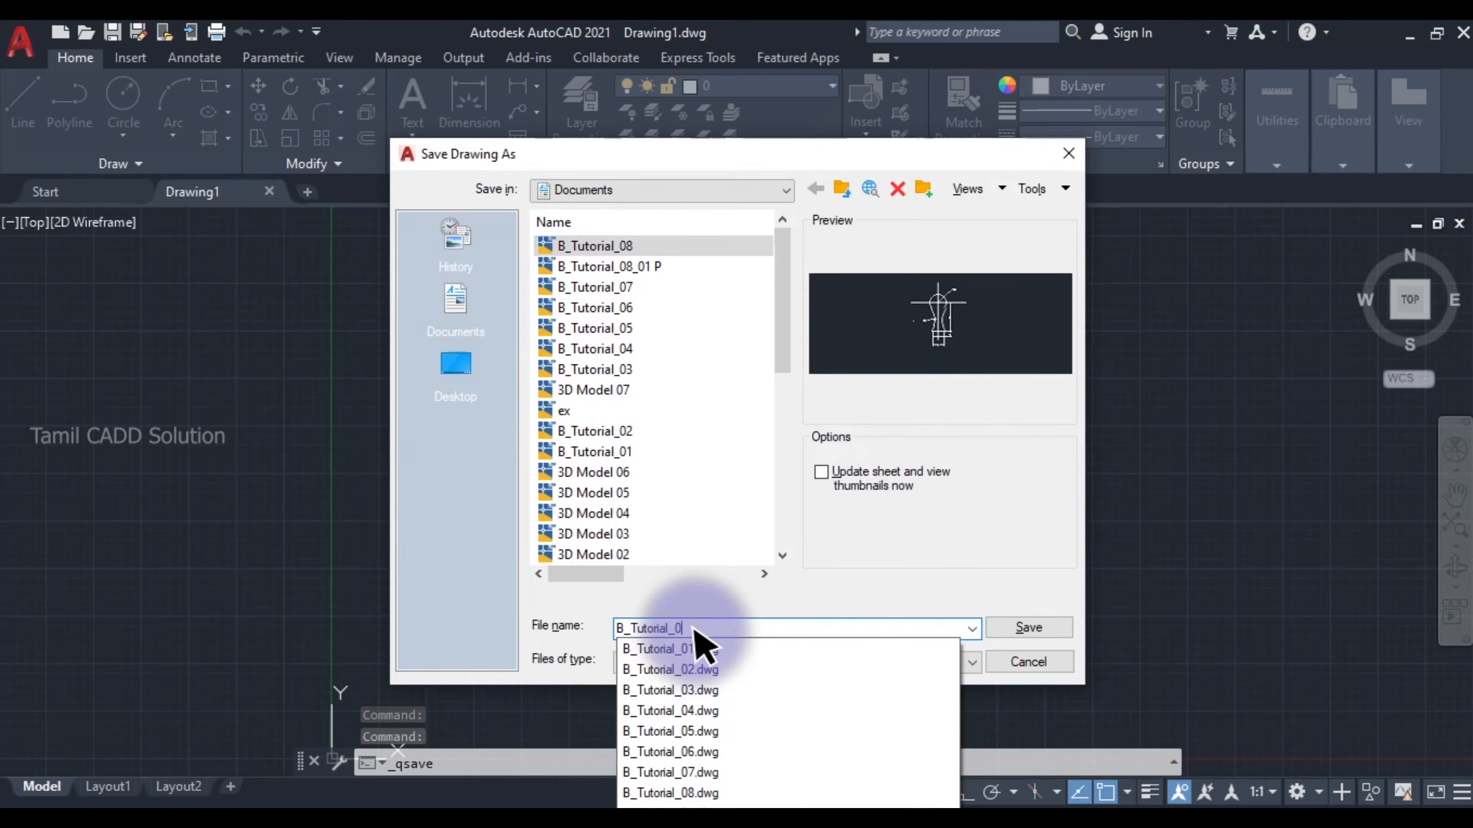
pyautogui.write('9')
pyautogui.press('Return')
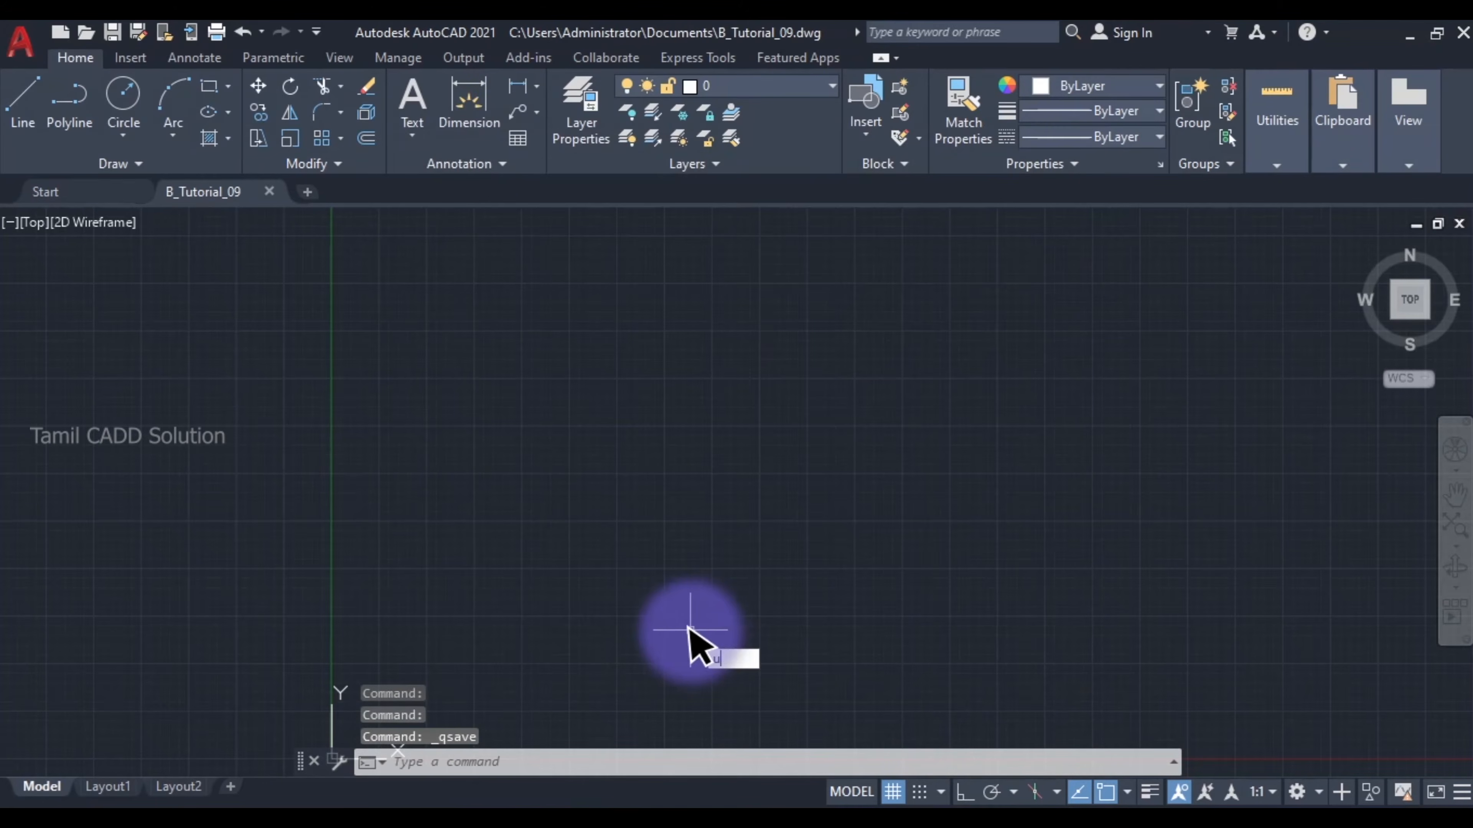
# Step: Configure the drawing units to decimal length with precision 0 and an insertion scale in millimeters
pyautogui.press('Return')
pyautogui.click(1009, 357)
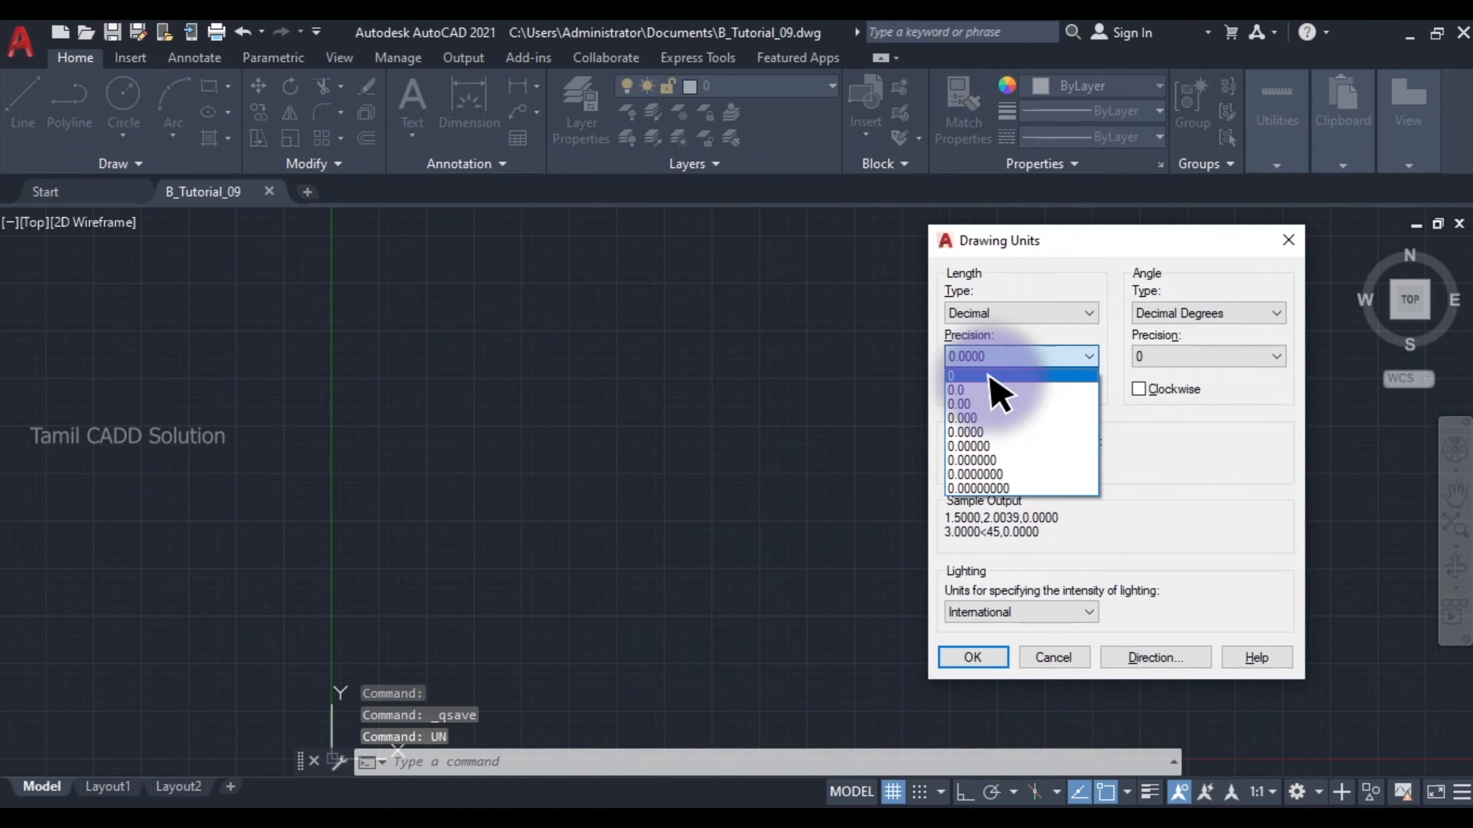
pyautogui.click(1003, 372)
pyautogui.click(1009, 316)
pyautogui.click(991, 334)
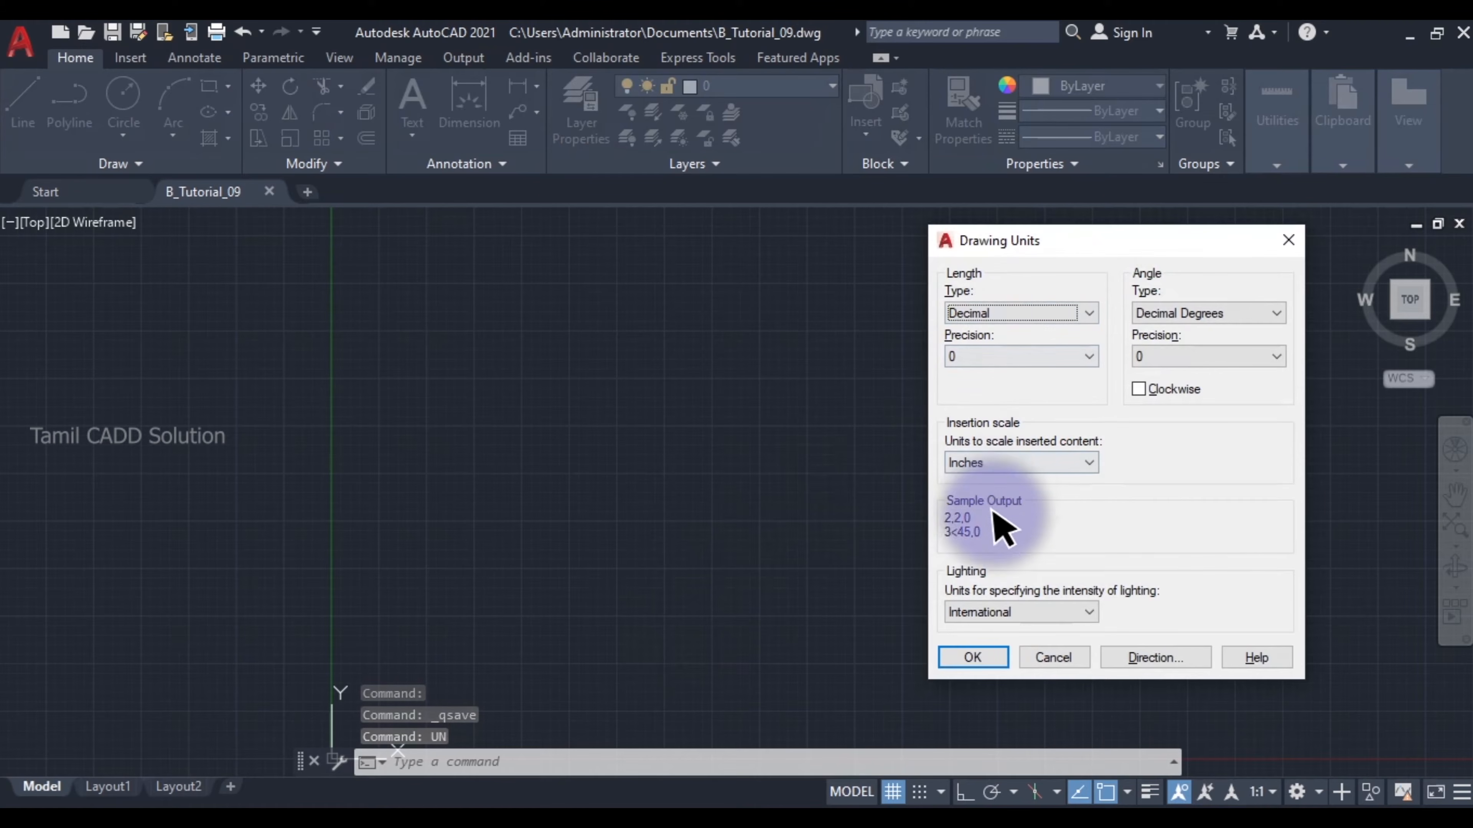
pyautogui.click(998, 462)
pyautogui.click(974, 535)
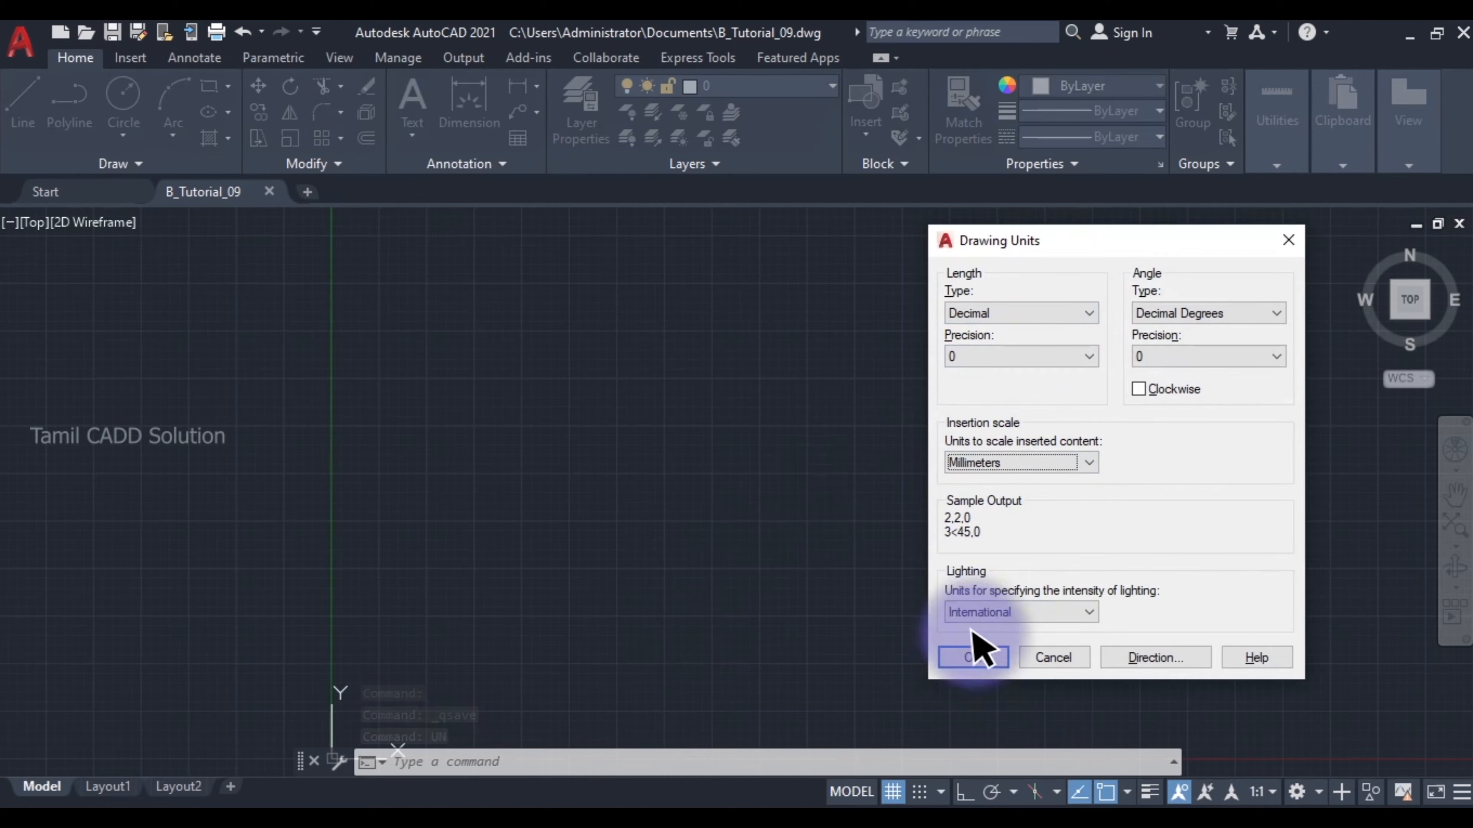
pyautogui.click(973, 658)
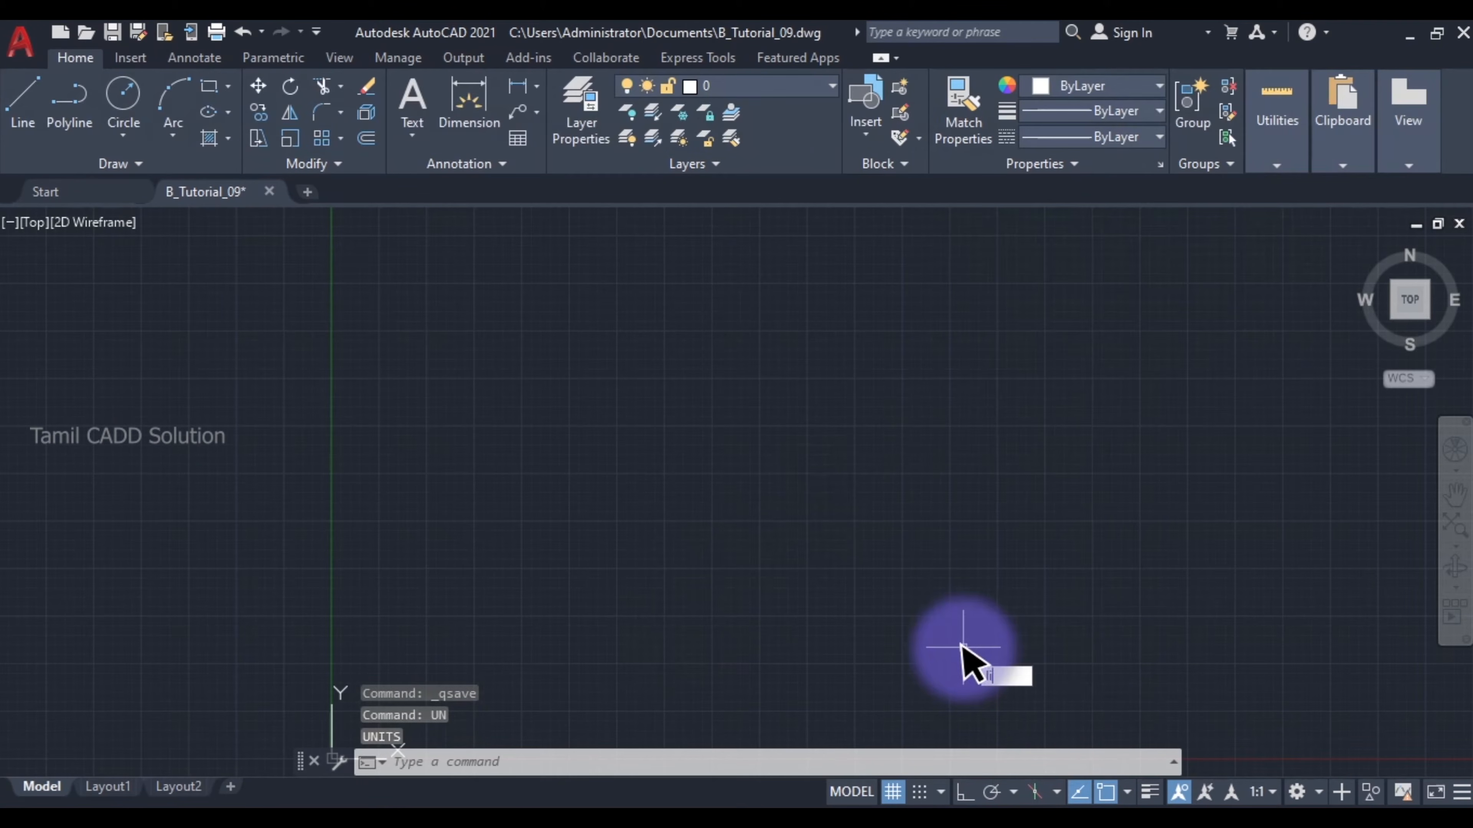
# Step: Set the model space limits from 0,0 to 210,297
pyautogui.write('limits')
pyautogui.press('Return')
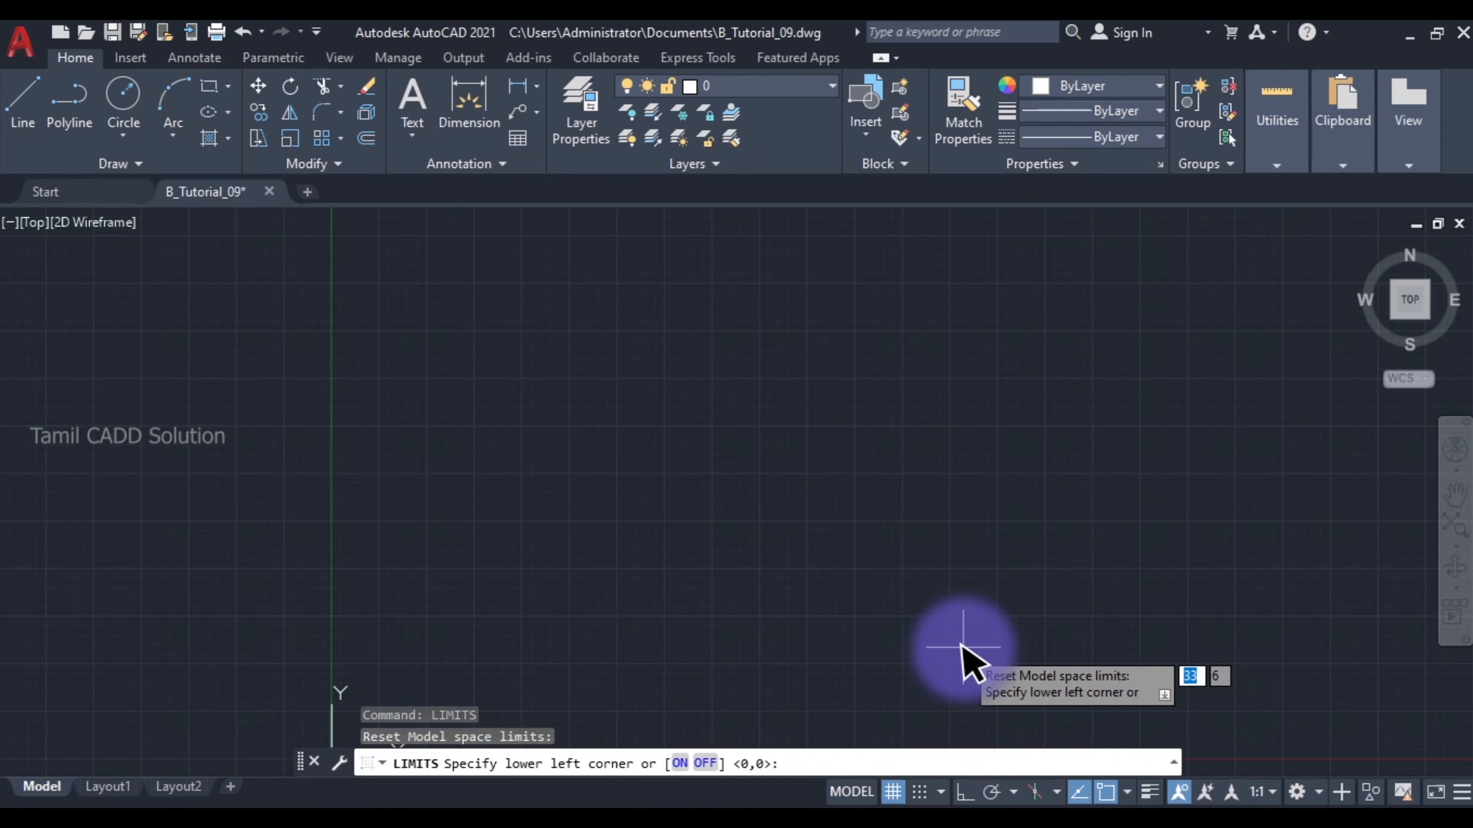
pyautogui.write('0,0')
pyautogui.press('Return')
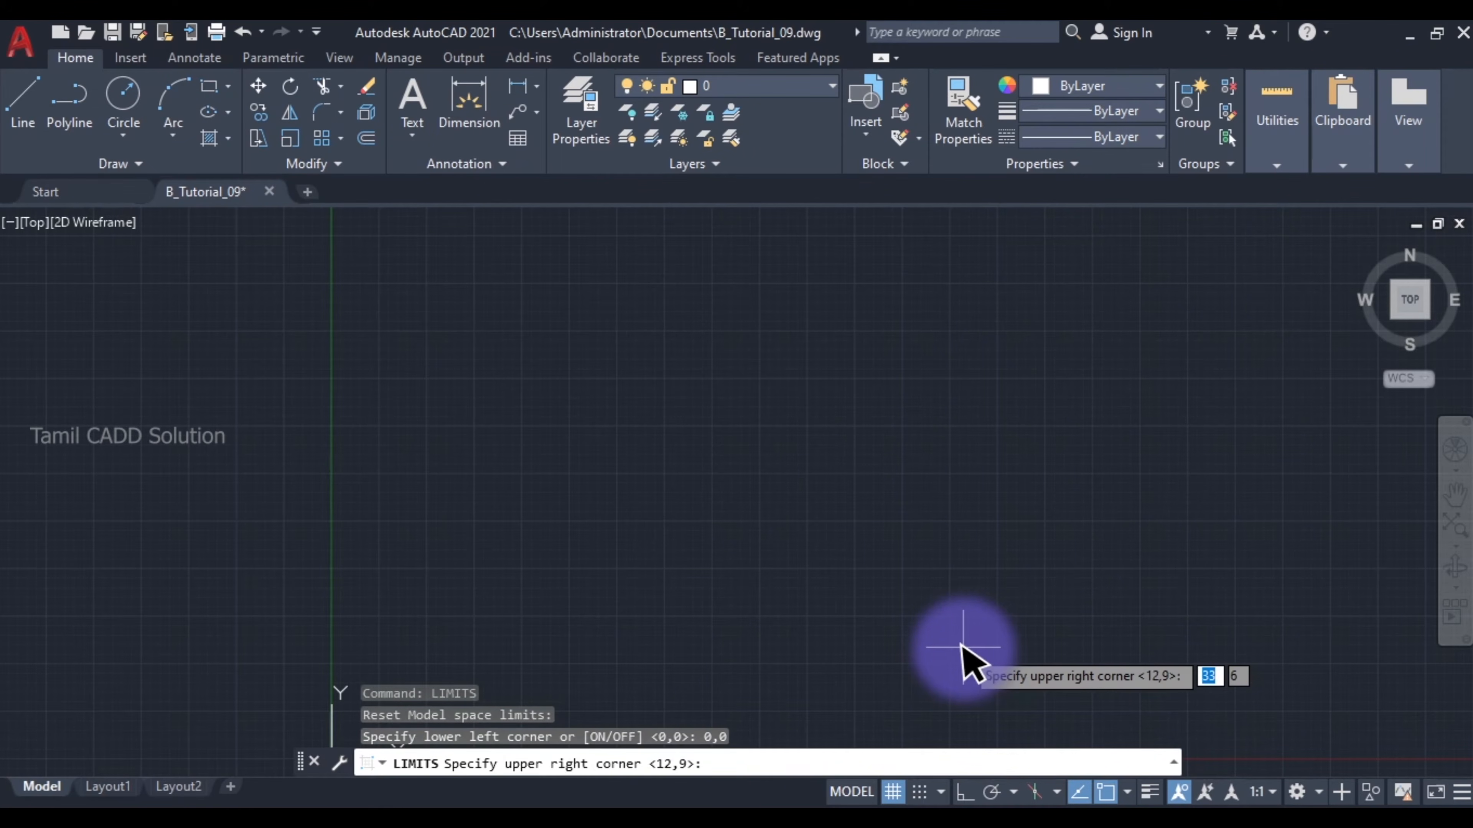
pyautogui.write('210')
pyautogui.press('Tab')
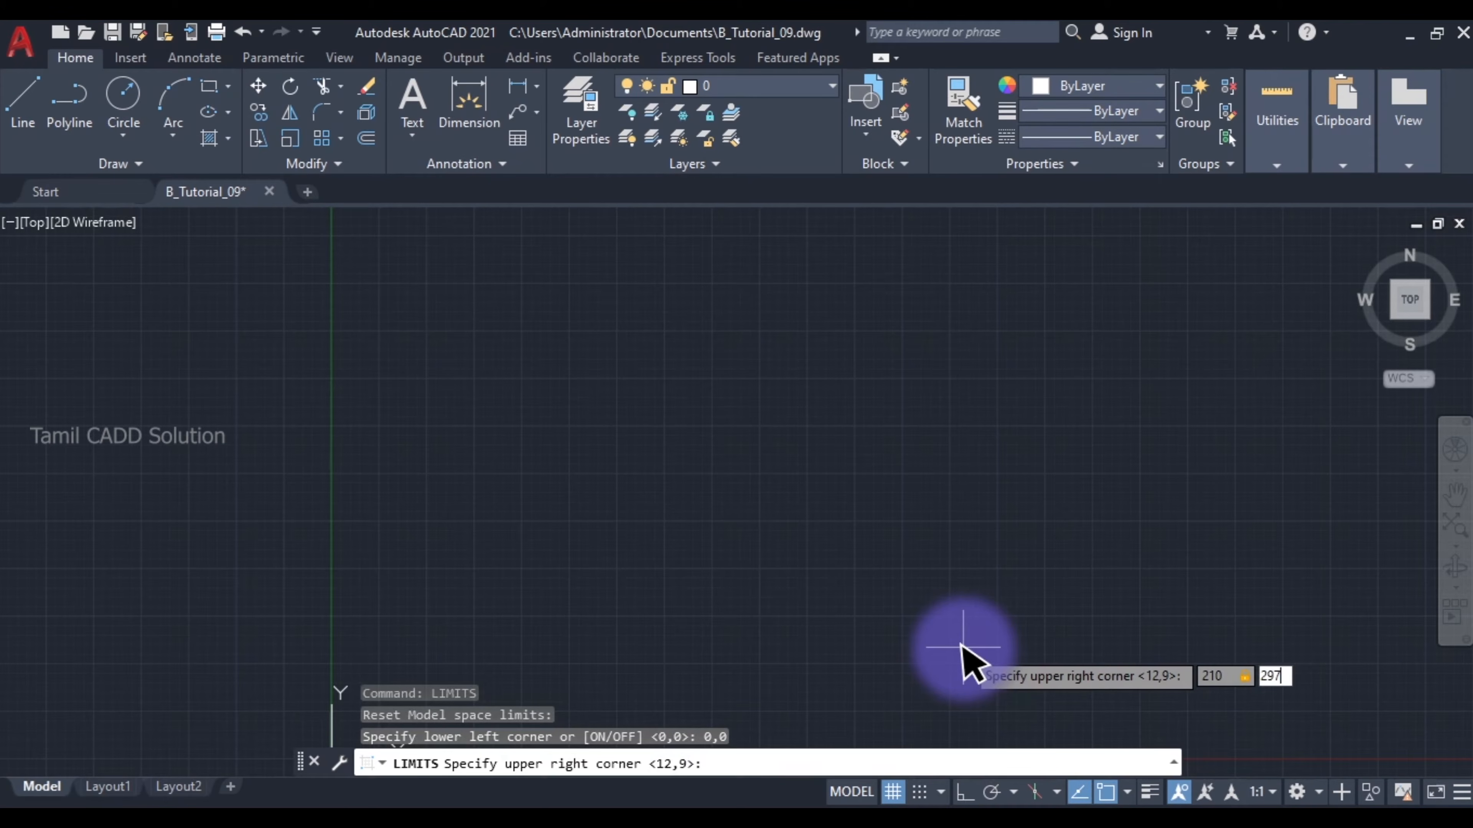
pyautogui.press('Return')
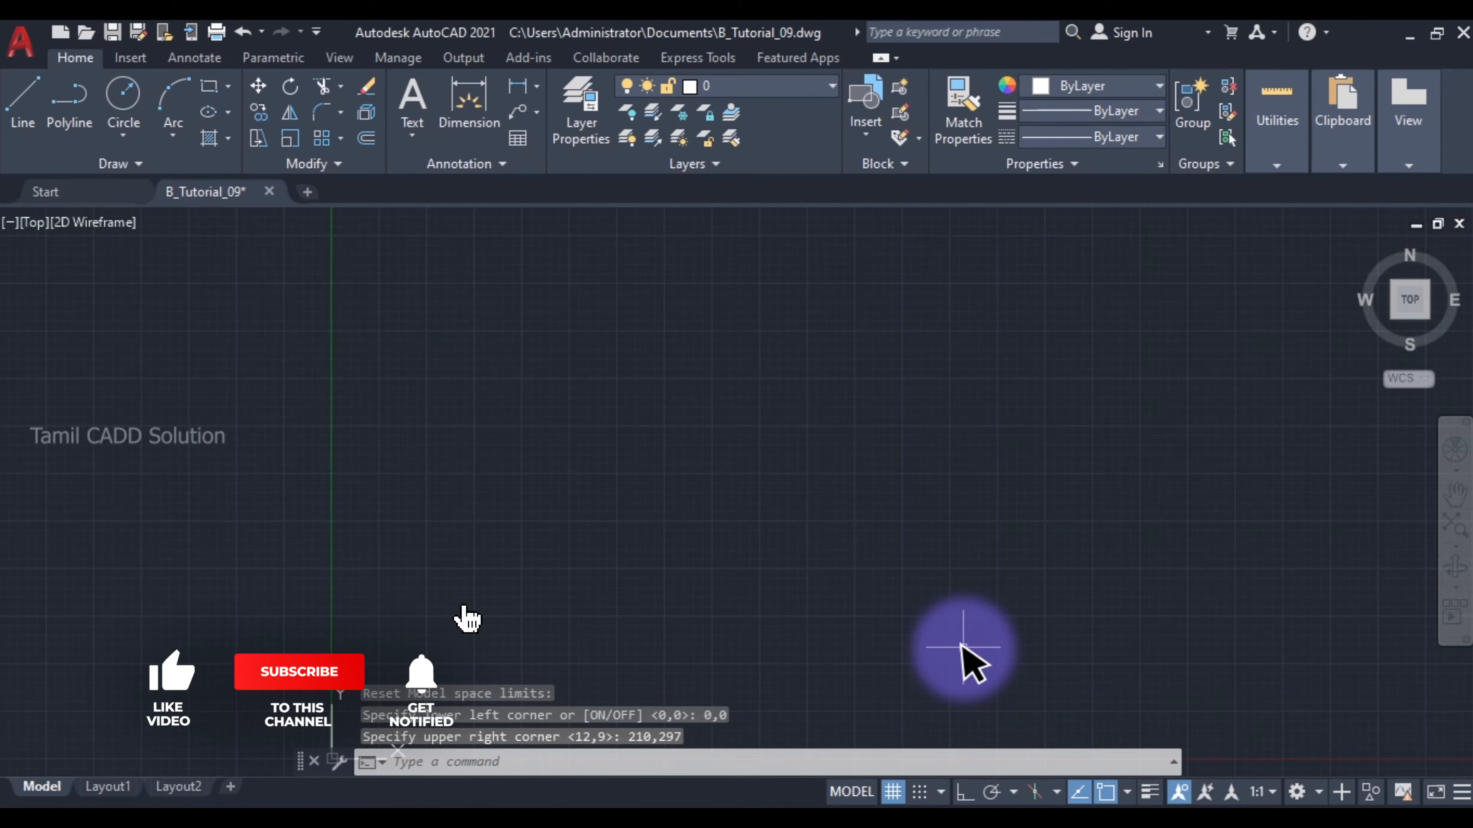
# Step: Look through the ISO paper sizes available in the plot settings, and leave without plotting
pyautogui.scroll(3, 568, 574)
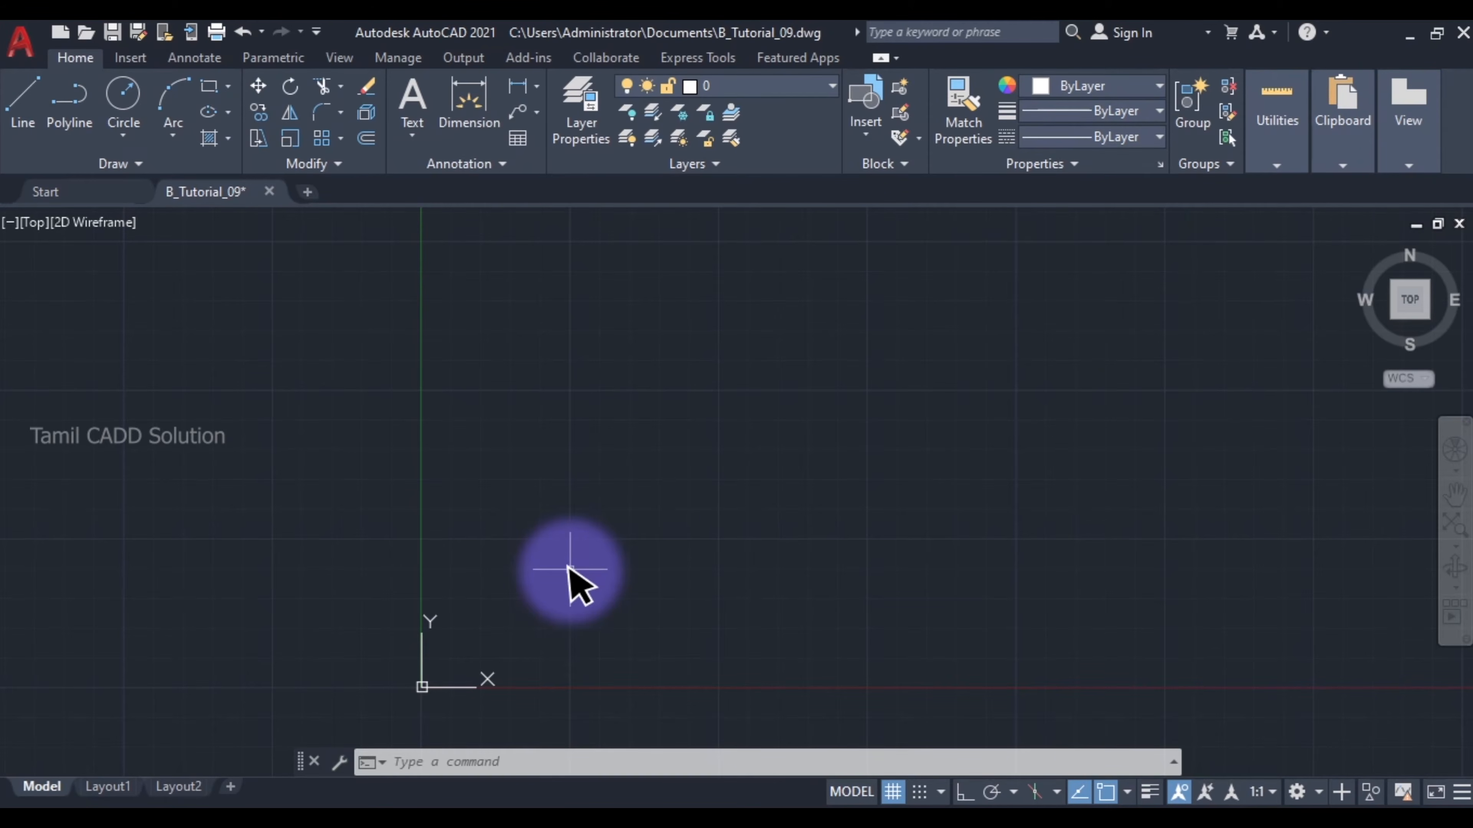
pyautogui.hotkey('ctrl', 'p')
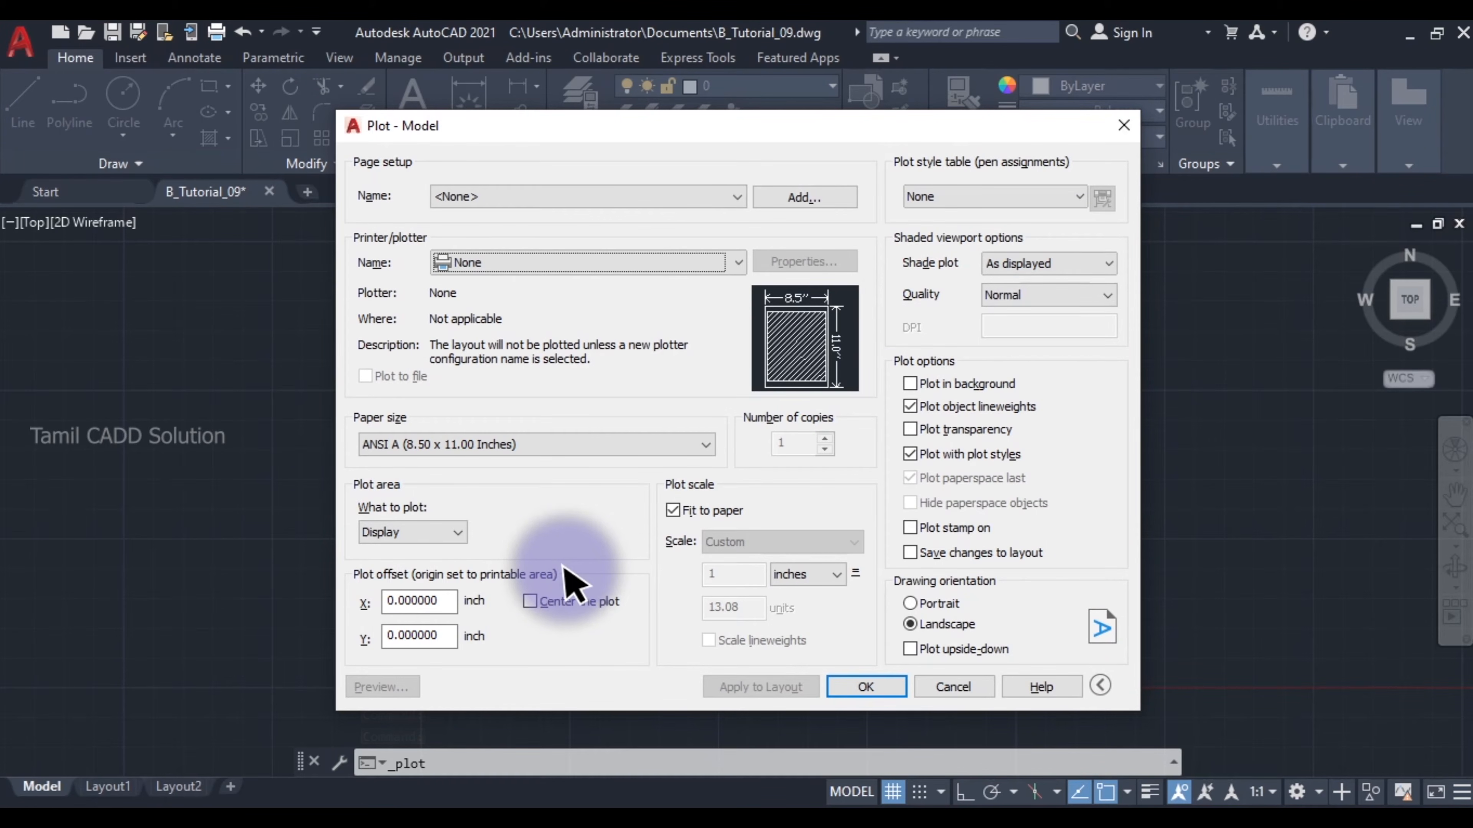
pyautogui.click(457, 444)
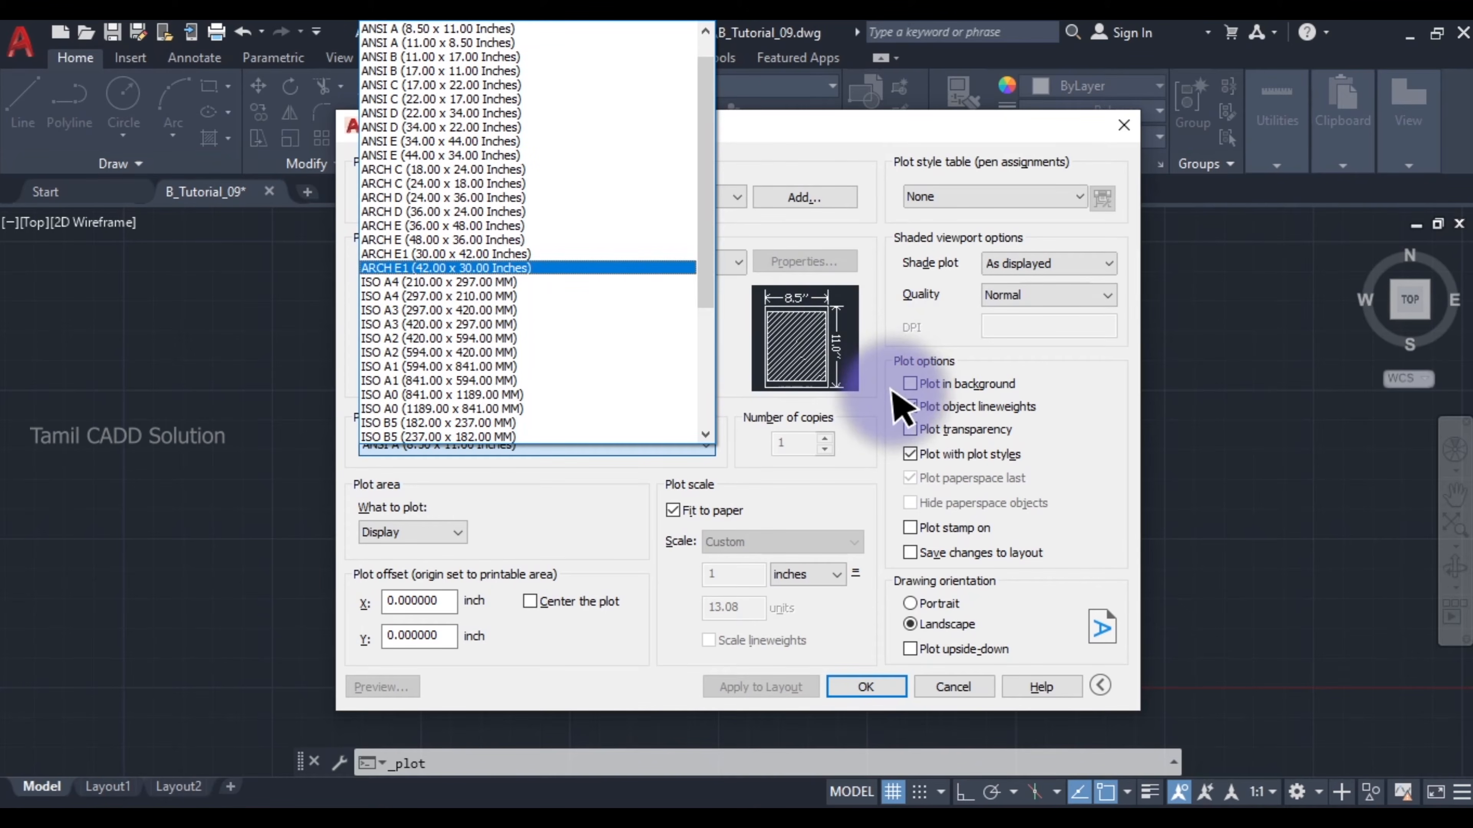
pyautogui.click(960, 695)
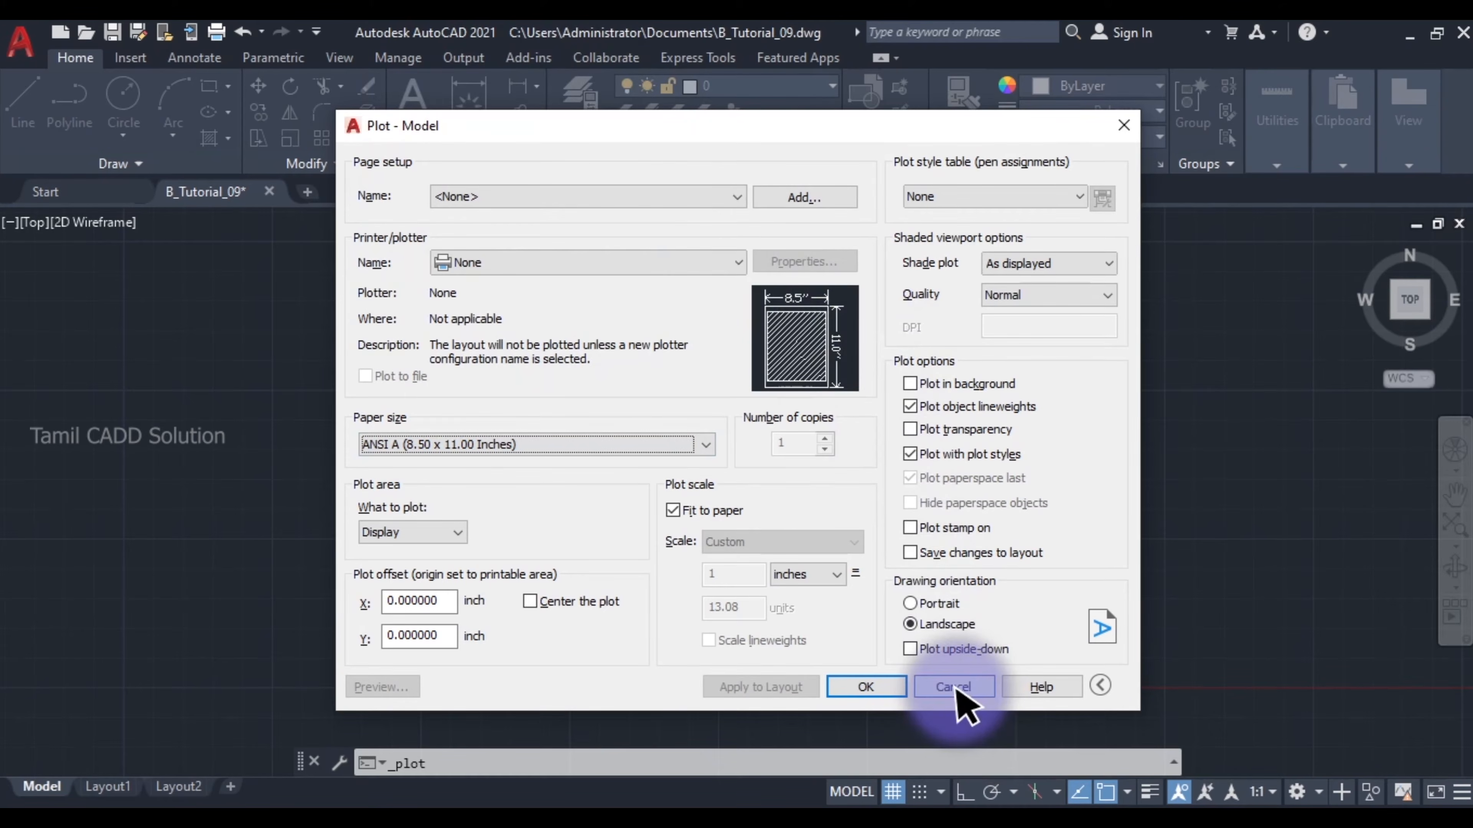
pyautogui.click(955, 691)
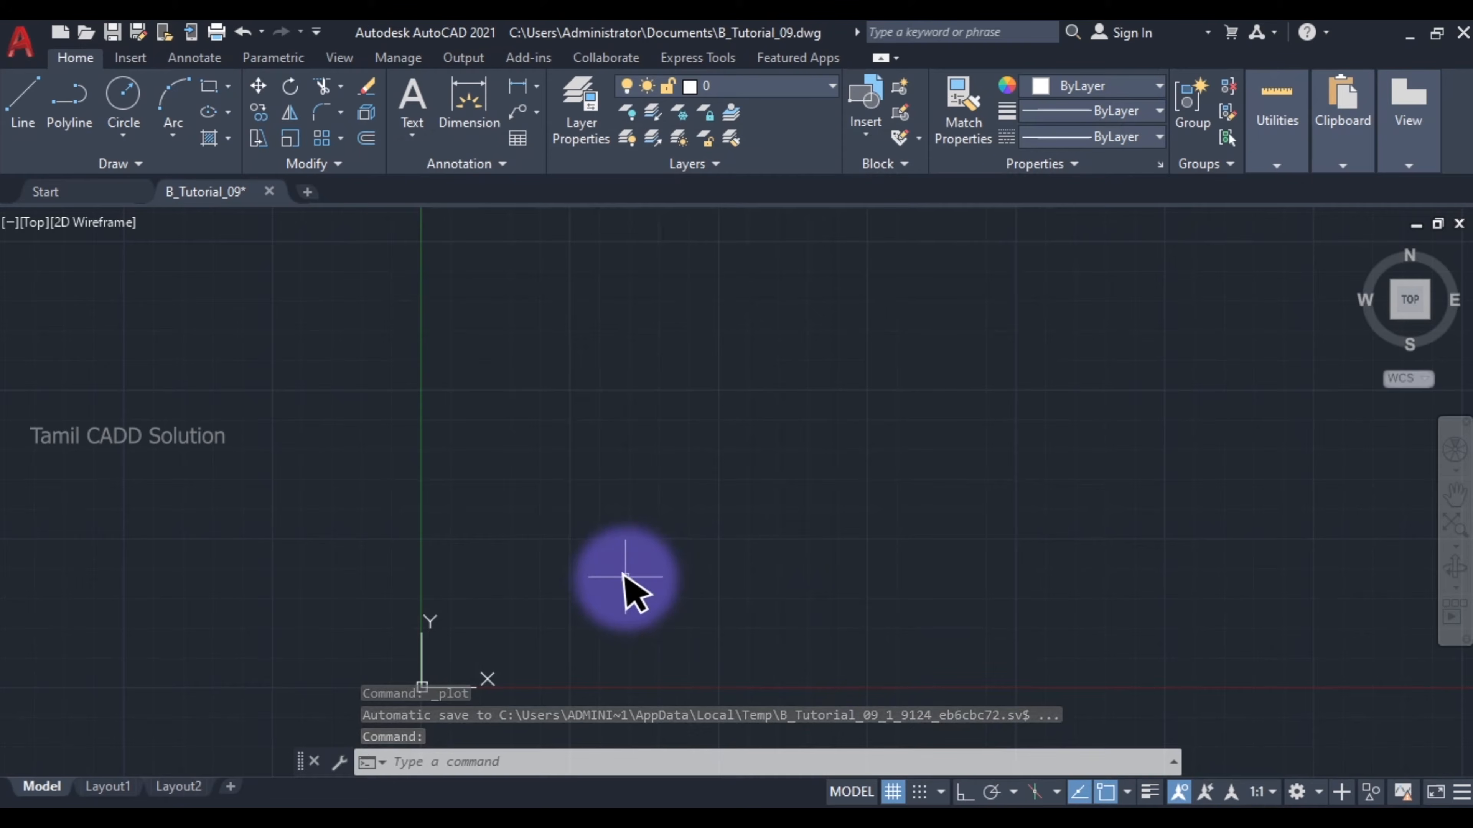
# Step: Turn Ortho on and draw a horizontal line 90 mm long above the X axis
pyautogui.write('l')
pyautogui.press('Return')
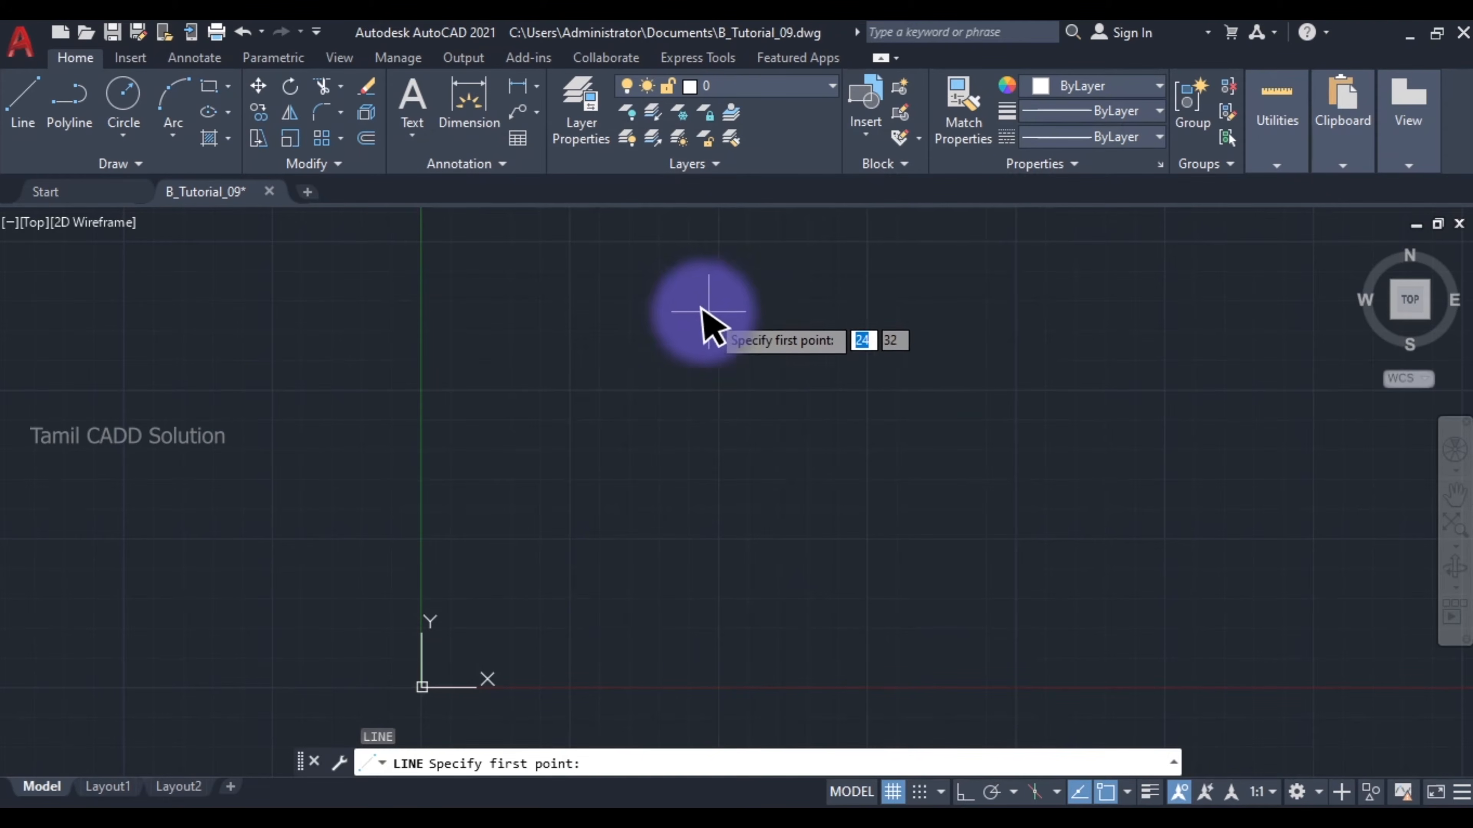
pyautogui.click(963, 793)
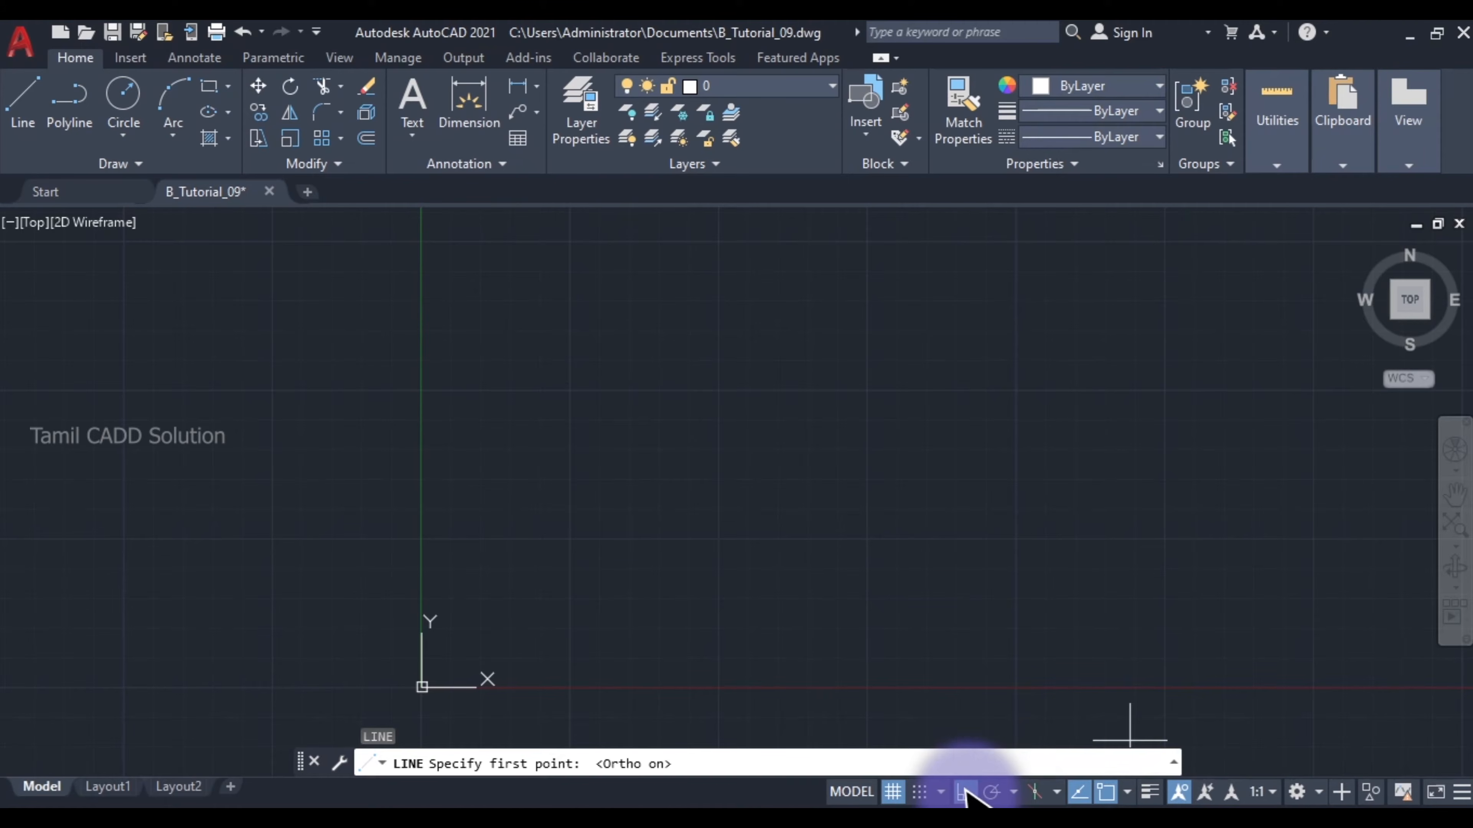
pyautogui.click(650, 313)
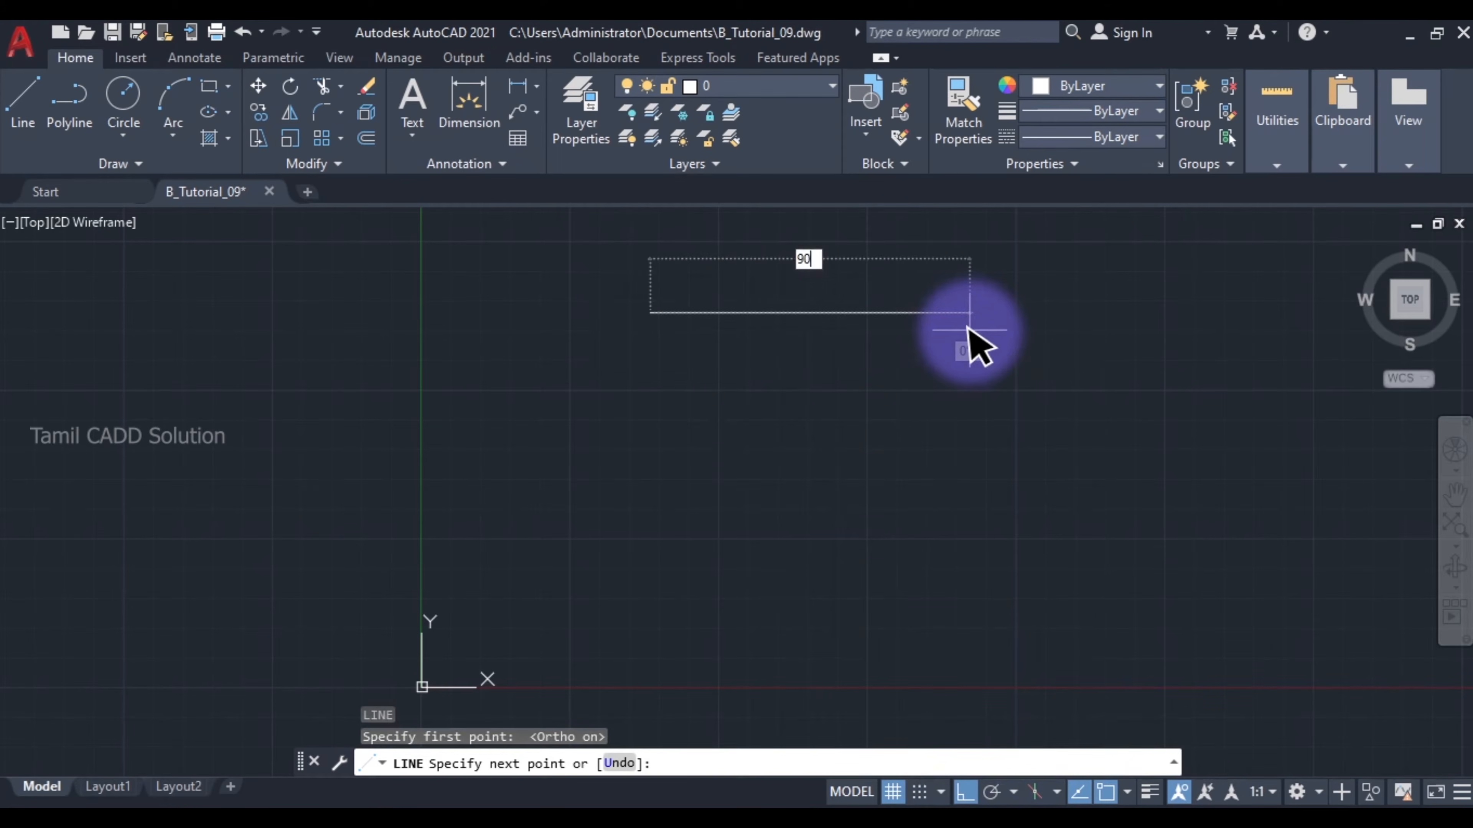
pyautogui.press('Return')
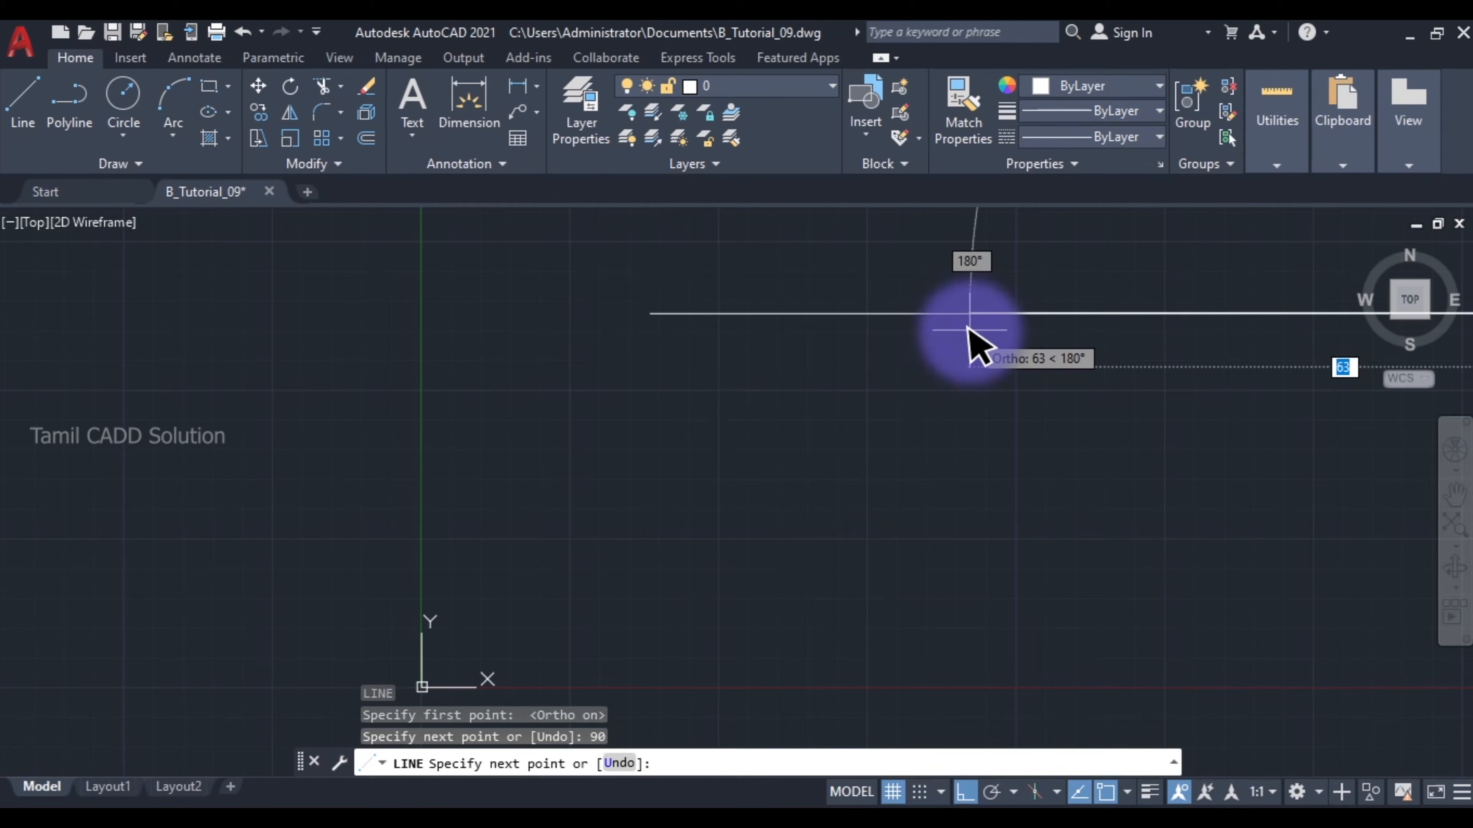
pyautogui.press('Escape')
# Step: Move the horizontal line up and to the right, away from the origin, with Ortho off
pyautogui.middleClick(928, 351)
pyautogui.middleClick(927, 351)
pyautogui.scroll(-6, 877, 385)
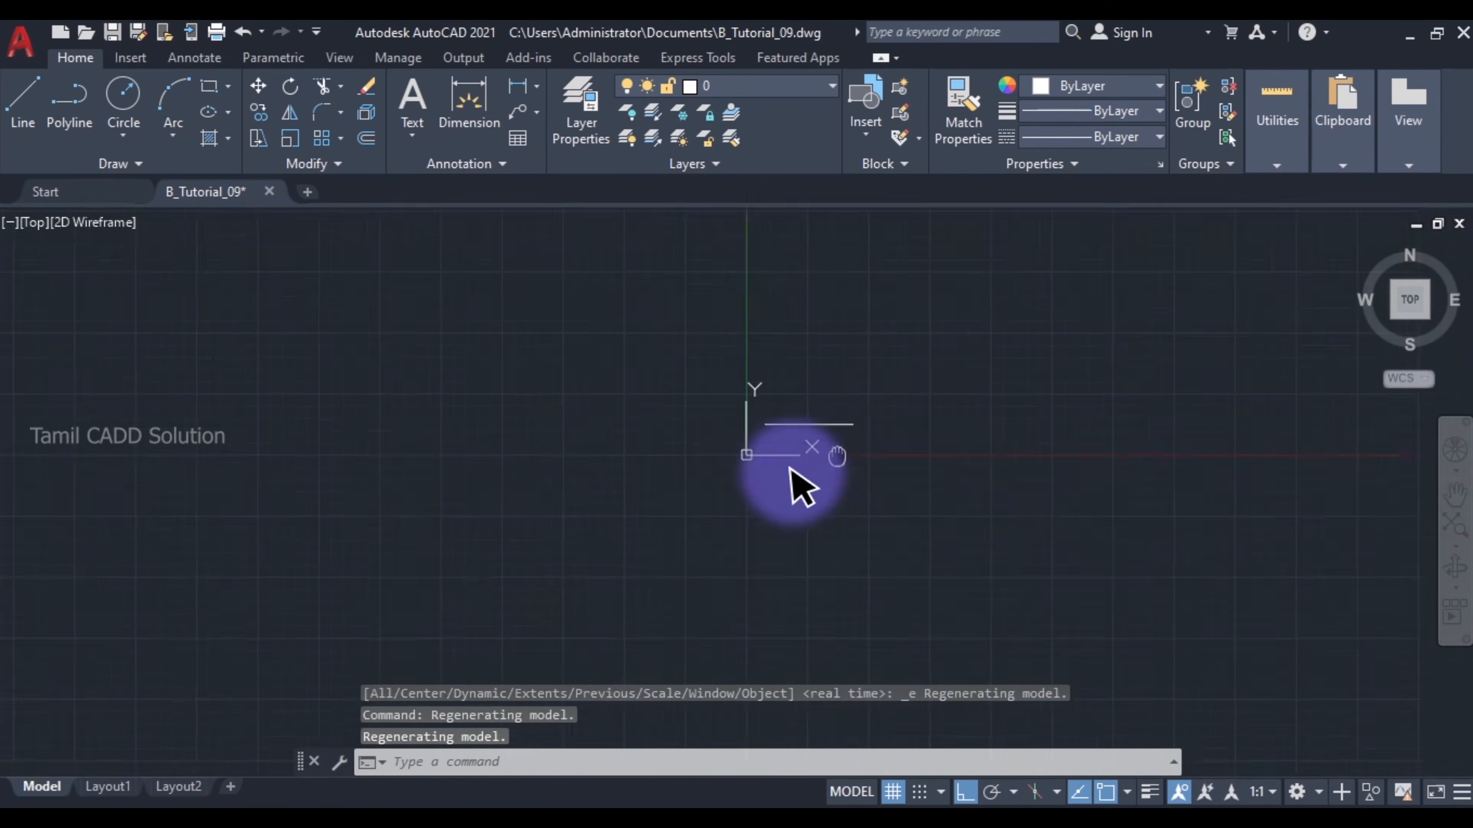
pyautogui.click(761, 485)
pyautogui.click(713, 452)
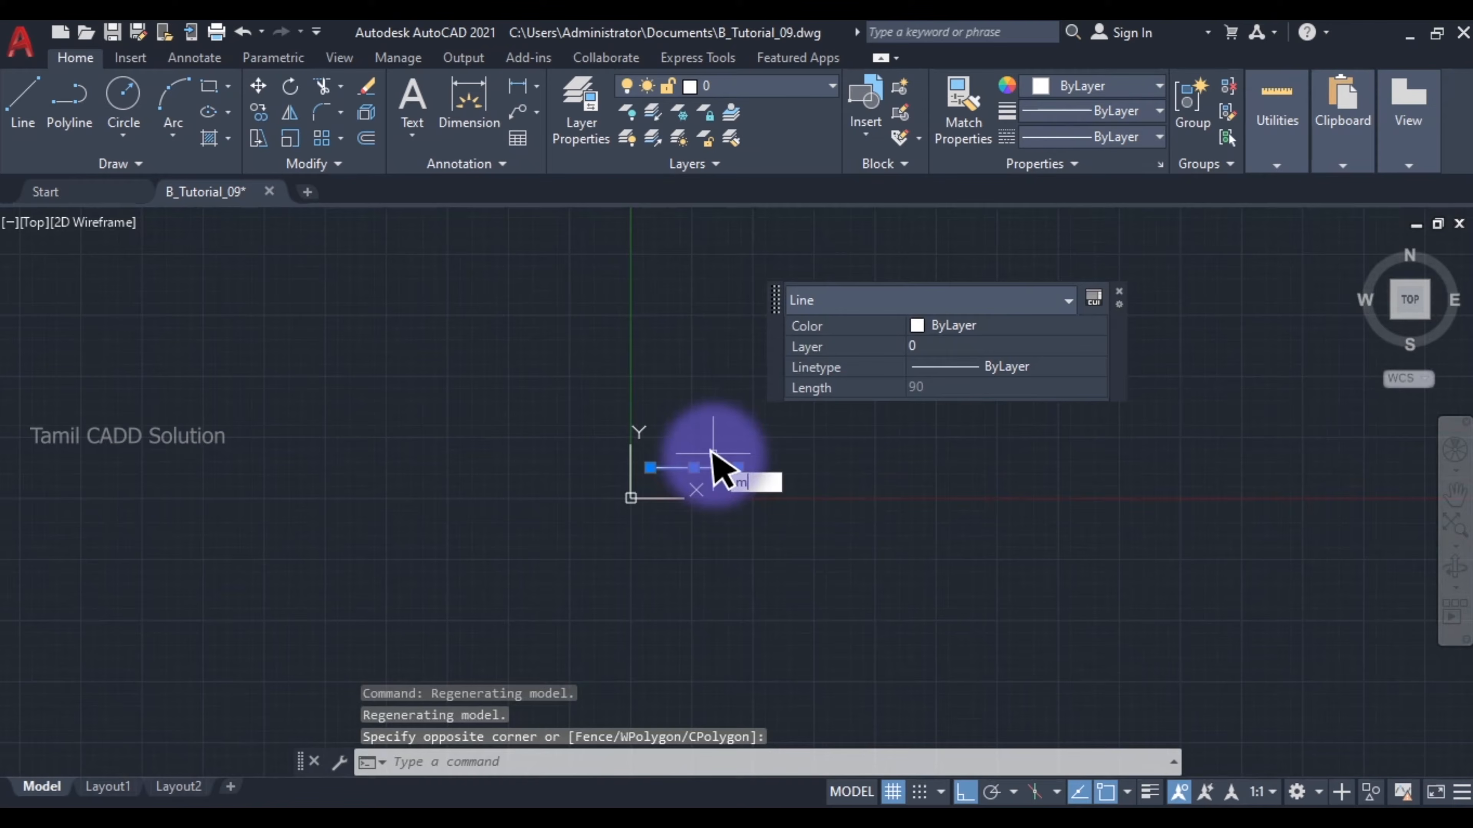
pyautogui.write('m')
pyautogui.press('Return')
pyautogui.click(796, 525)
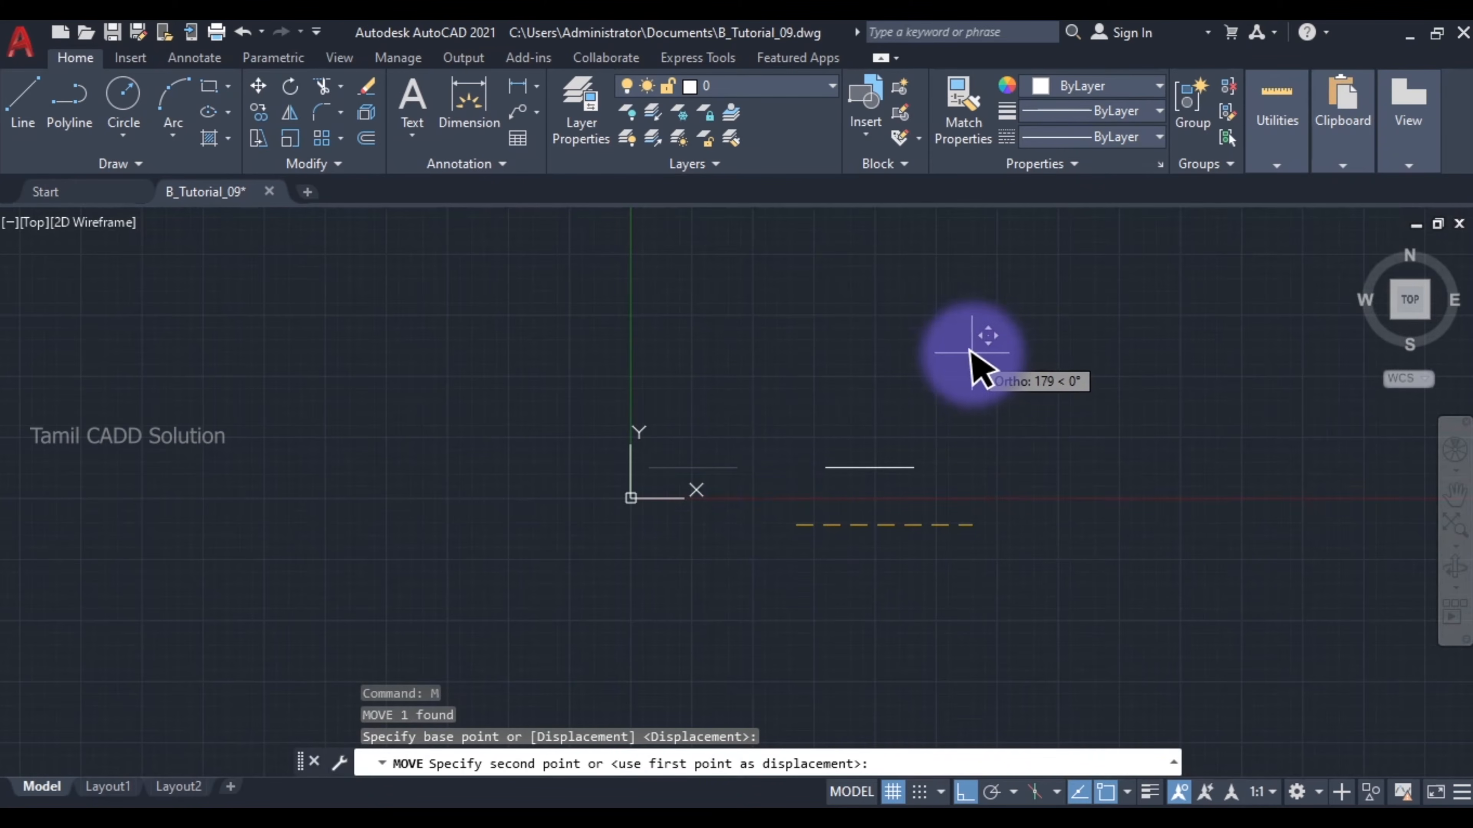
pyautogui.press('F8')
pyautogui.click(1011, 327)
# Step: Draw a vertical construction line through the left endpoint of the horizontal line
pyautogui.scroll(6, 907, 284)
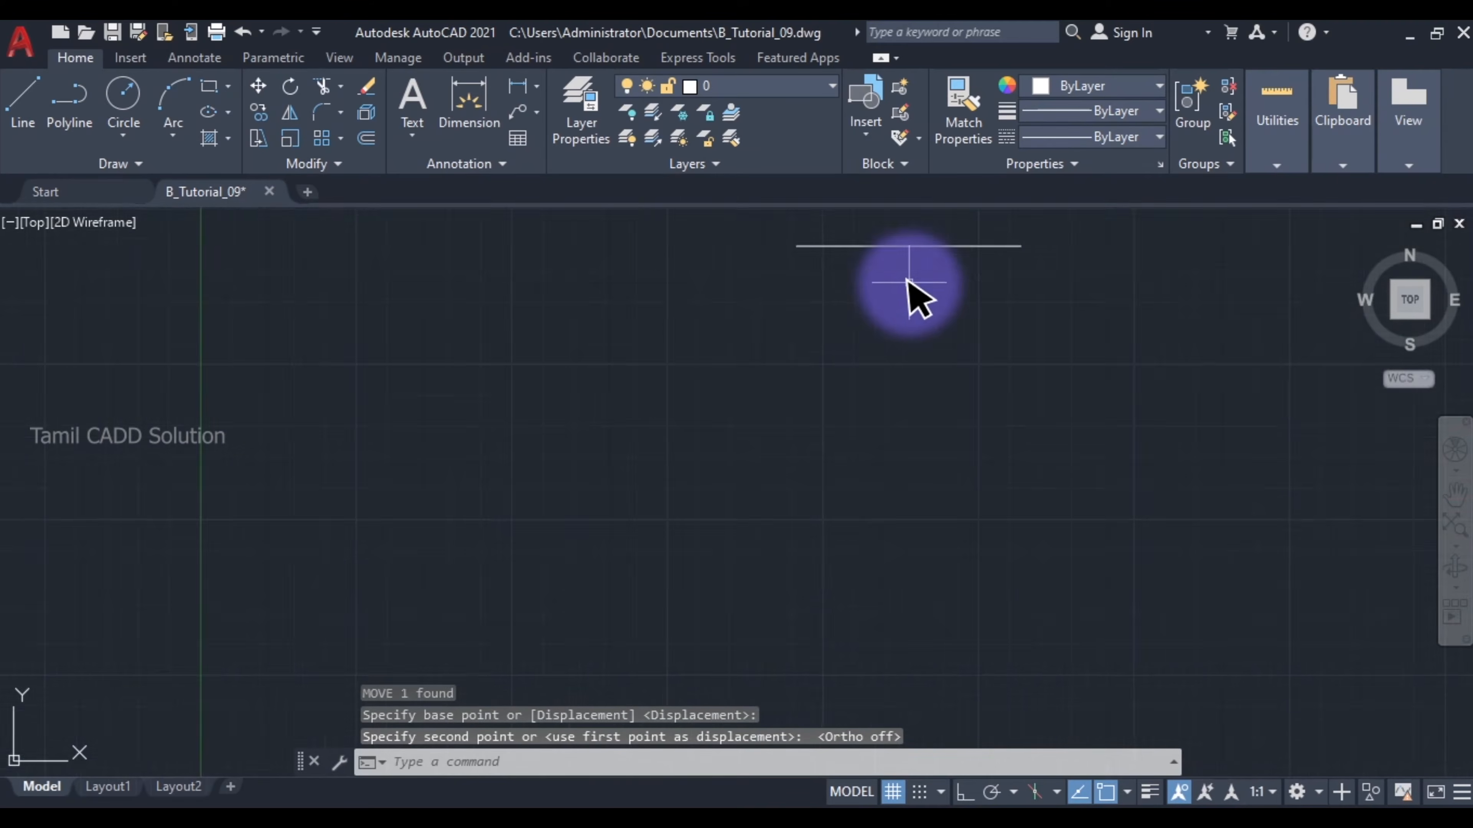
pyautogui.moveTo(903, 304); pyautogui.dragTo(871, 405, button='middle')
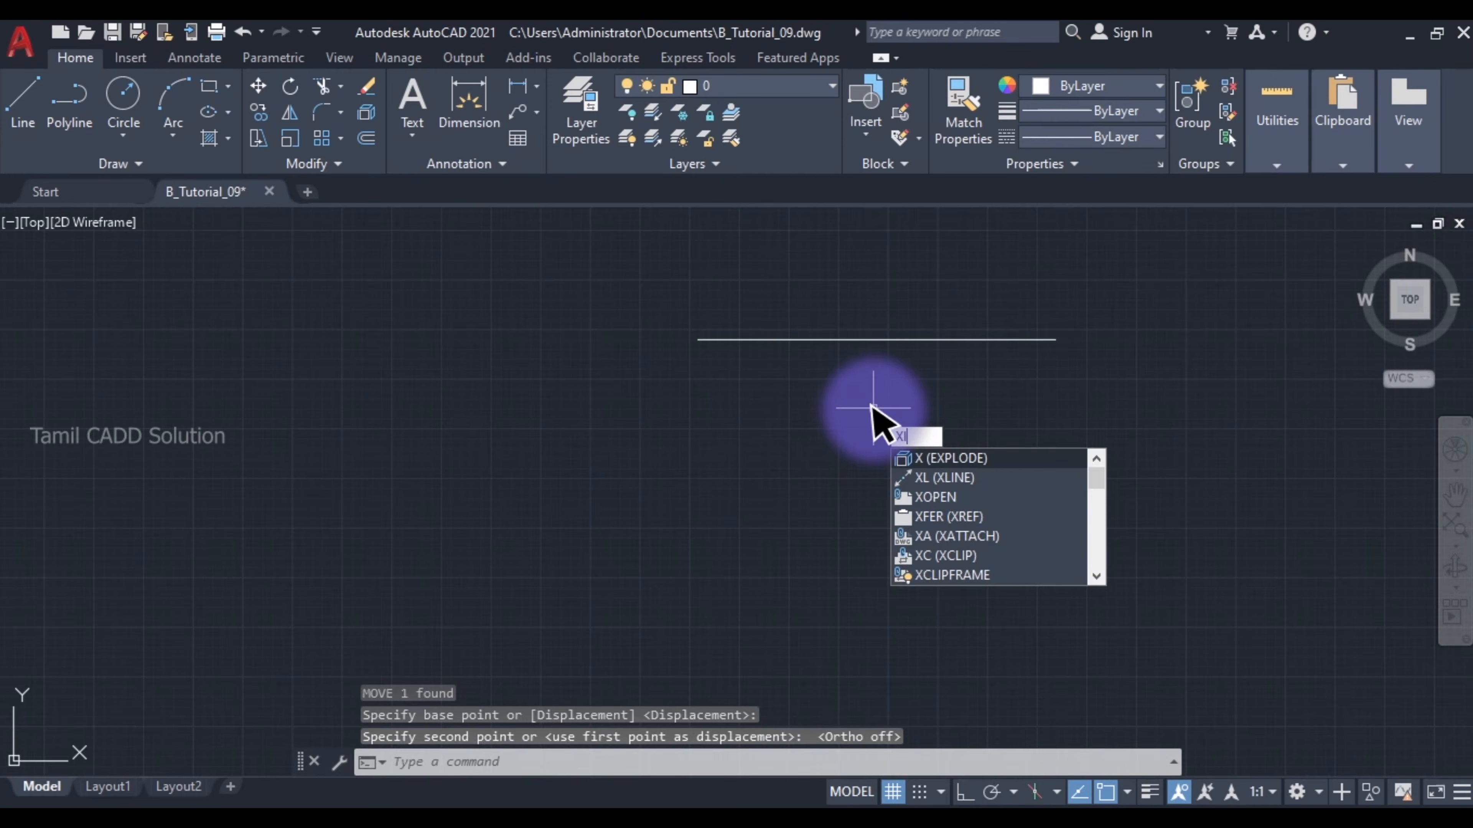
pyautogui.write('l')
pyautogui.press('Return')
pyautogui.click(690, 340)
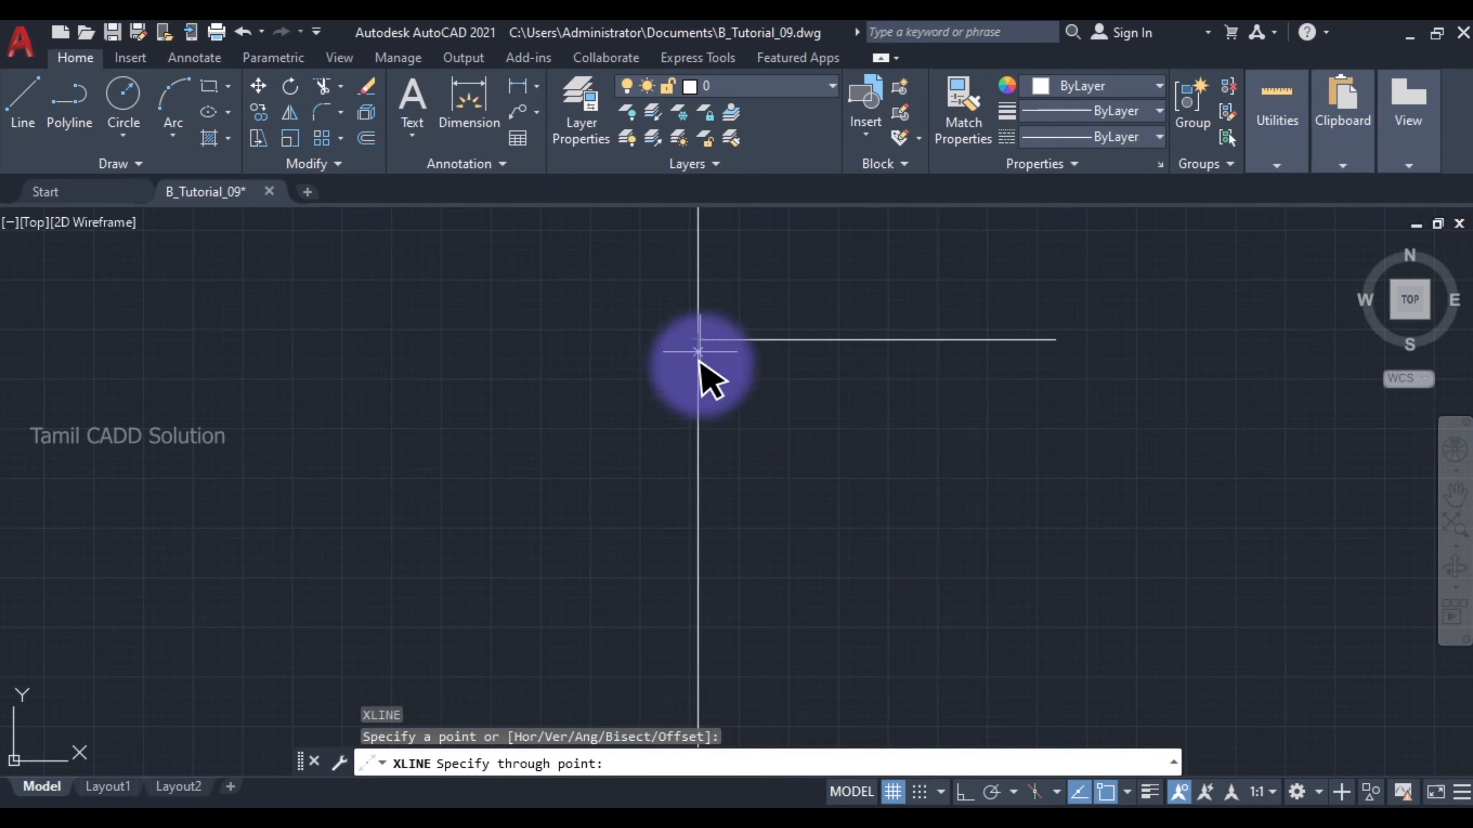
pyautogui.click(698, 507)
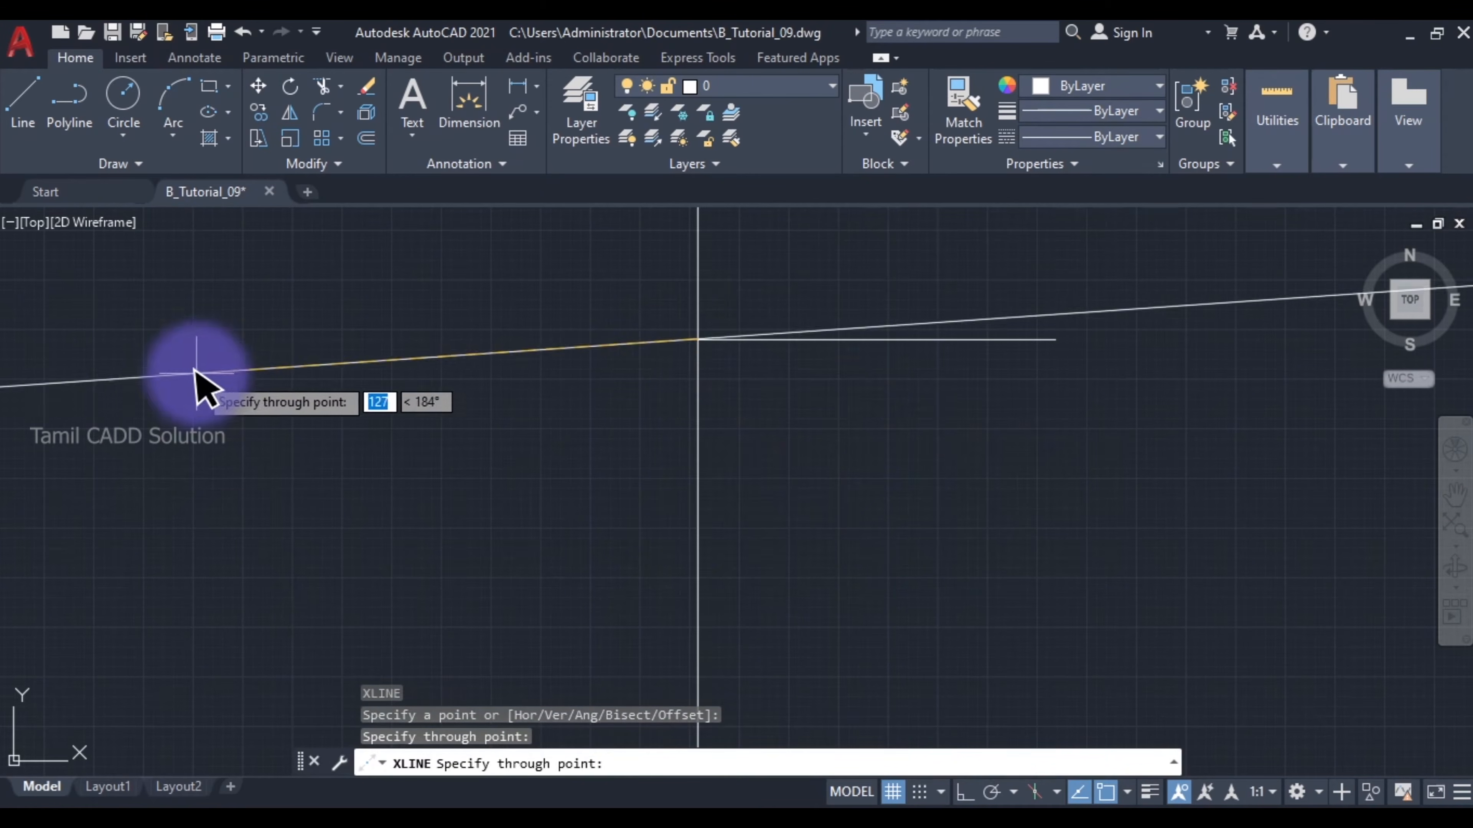
pyautogui.press('Escape')
# Step: Draw a second vertical construction line through the horizontal line's right endpoint, with Ortho on
pyautogui.press('Return')
pyautogui.click(1058, 338)
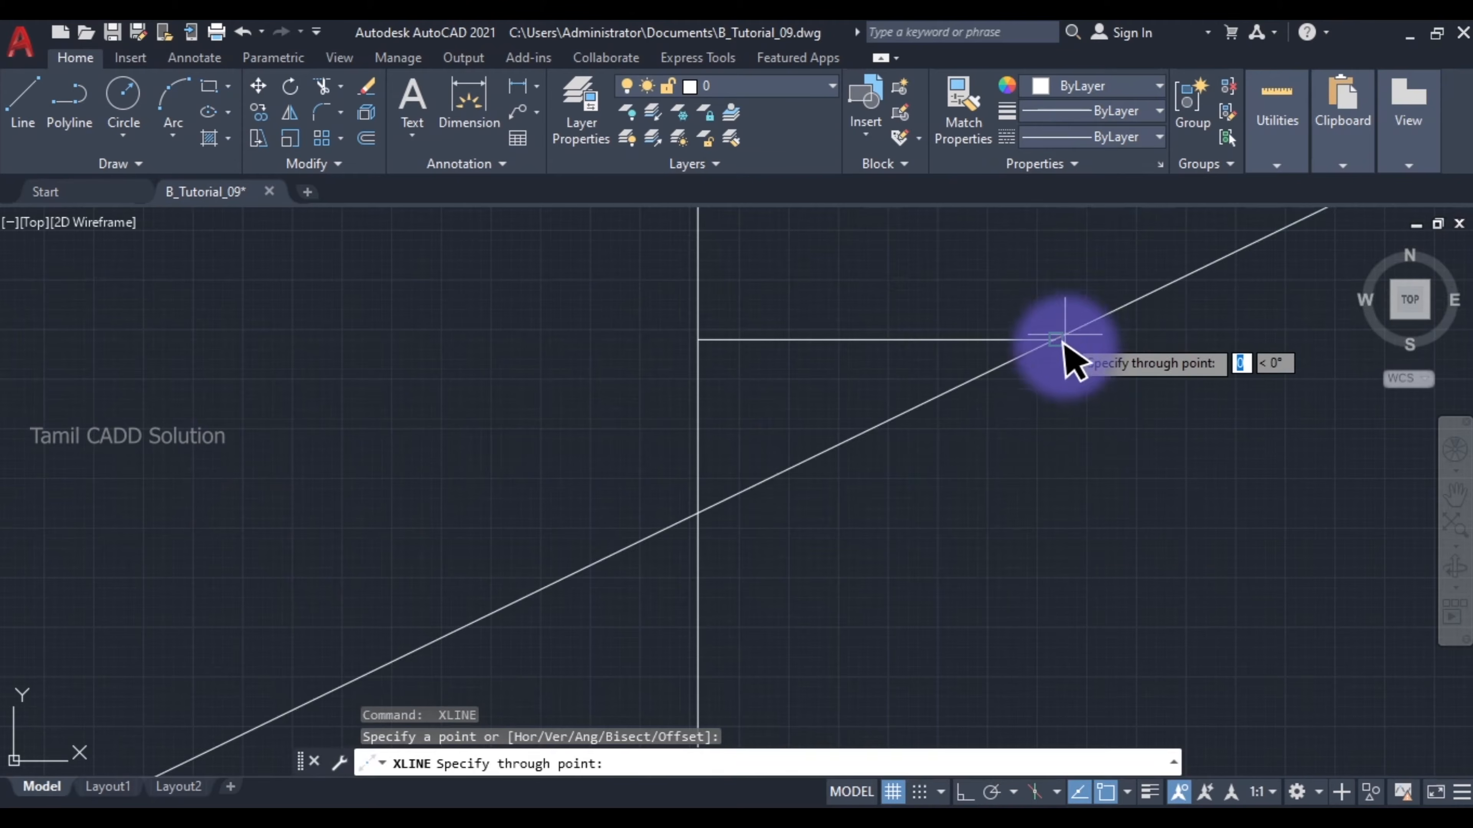
pyautogui.press('F8')
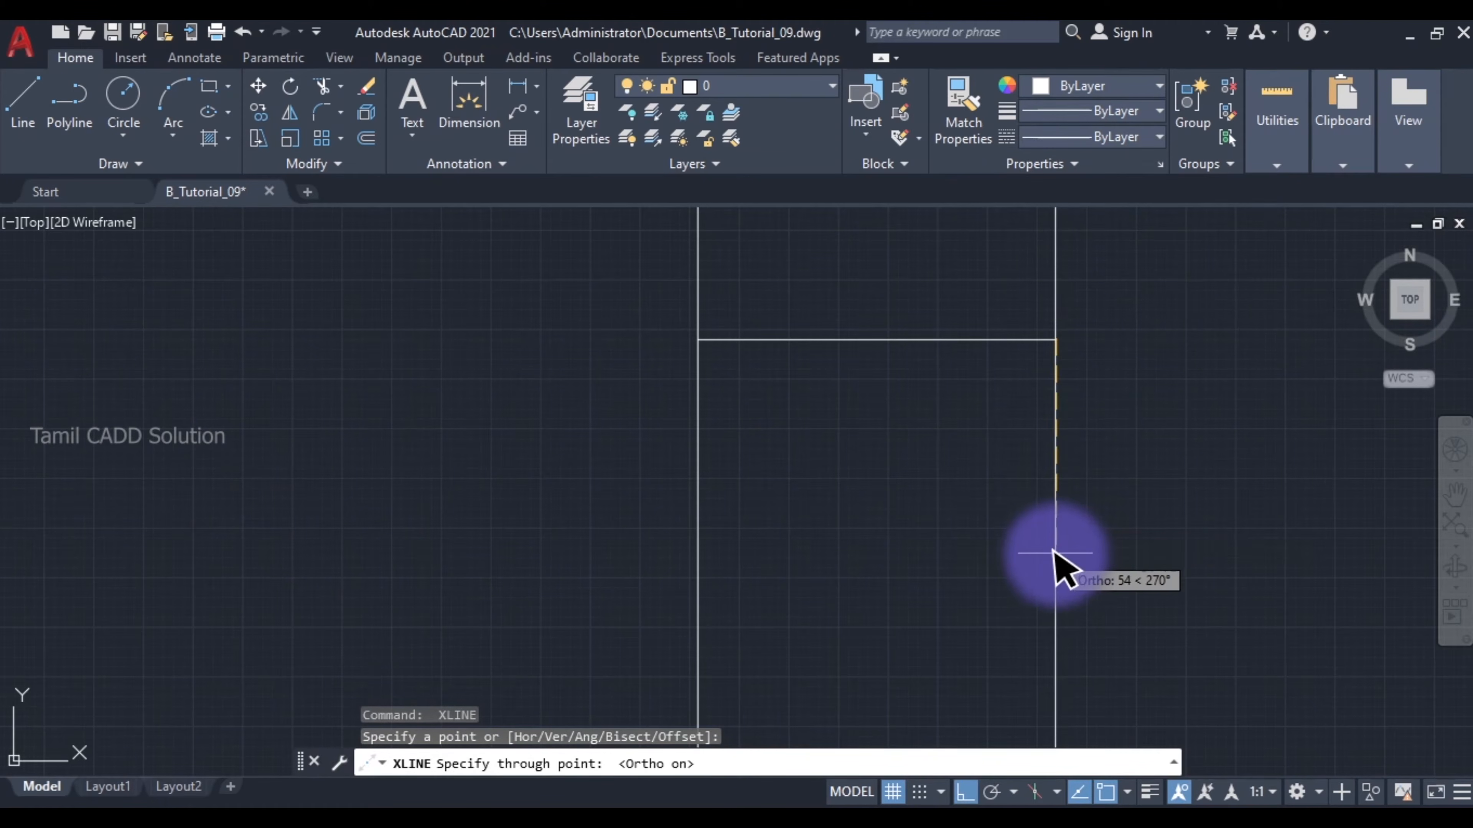
pyautogui.press('Escape')
# Step: Offset the 90 mm horizontal line 15 mm downward, checking the distance against the PDF exercise drawing
pyautogui.moveTo(914, 354); pyautogui.dragTo(842, 363, button='middle')
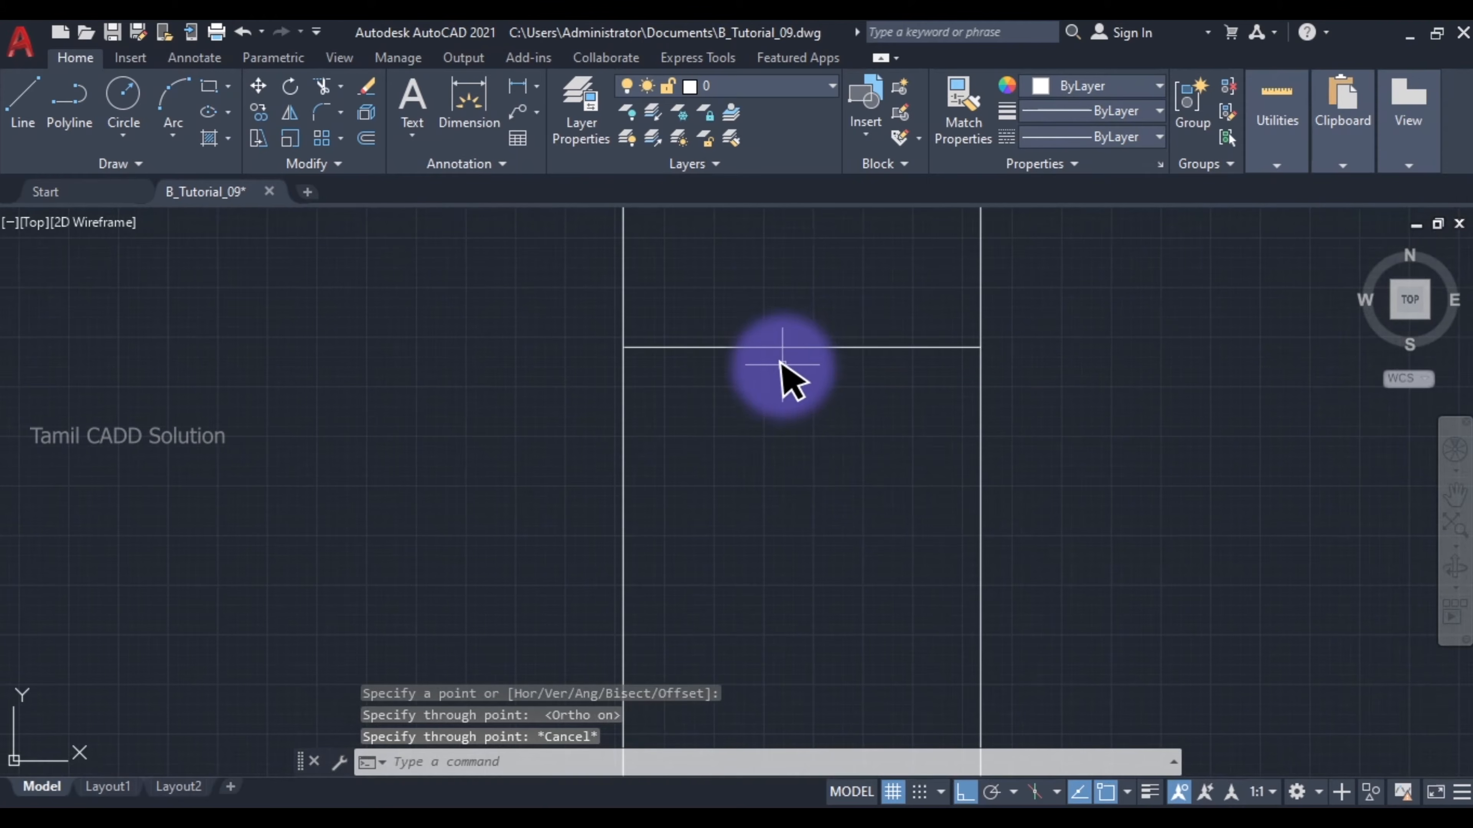
pyautogui.click(782, 372)
pyautogui.click(755, 321)
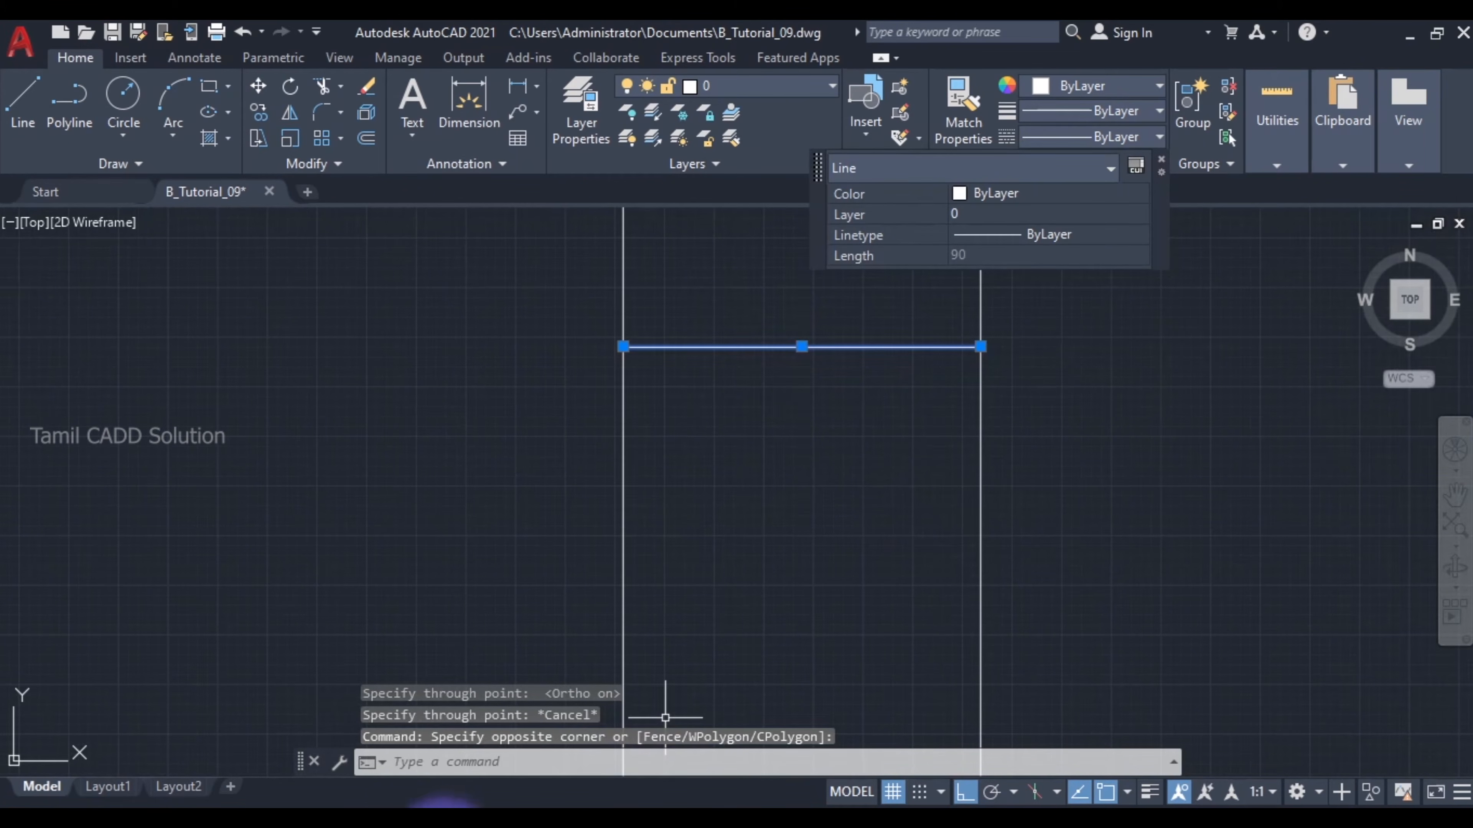
pyautogui.click(249, 826)
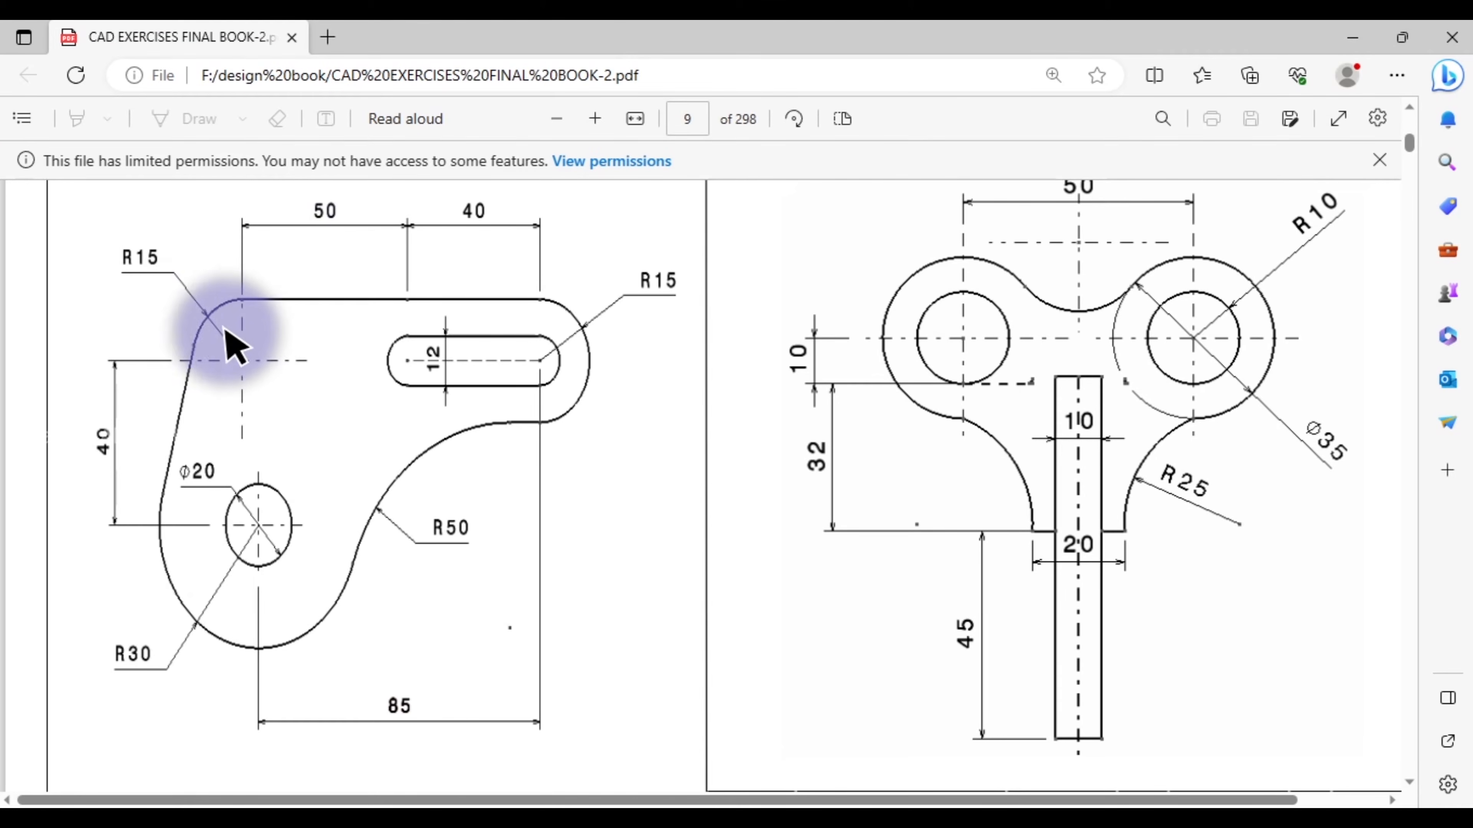
pyautogui.click(1348, 38)
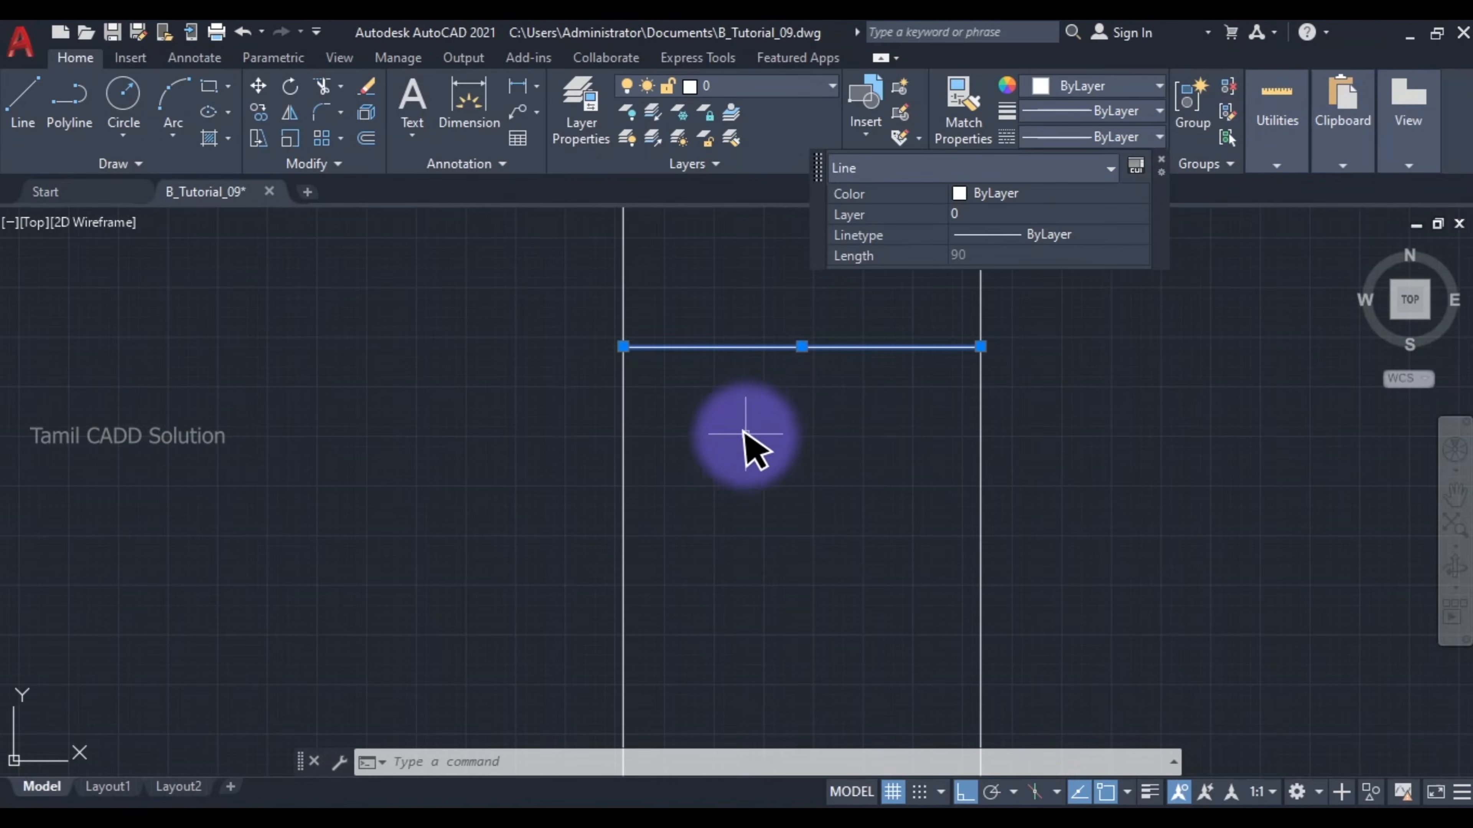
pyautogui.press('Return')
pyautogui.write('15')
pyautogui.press('Return')
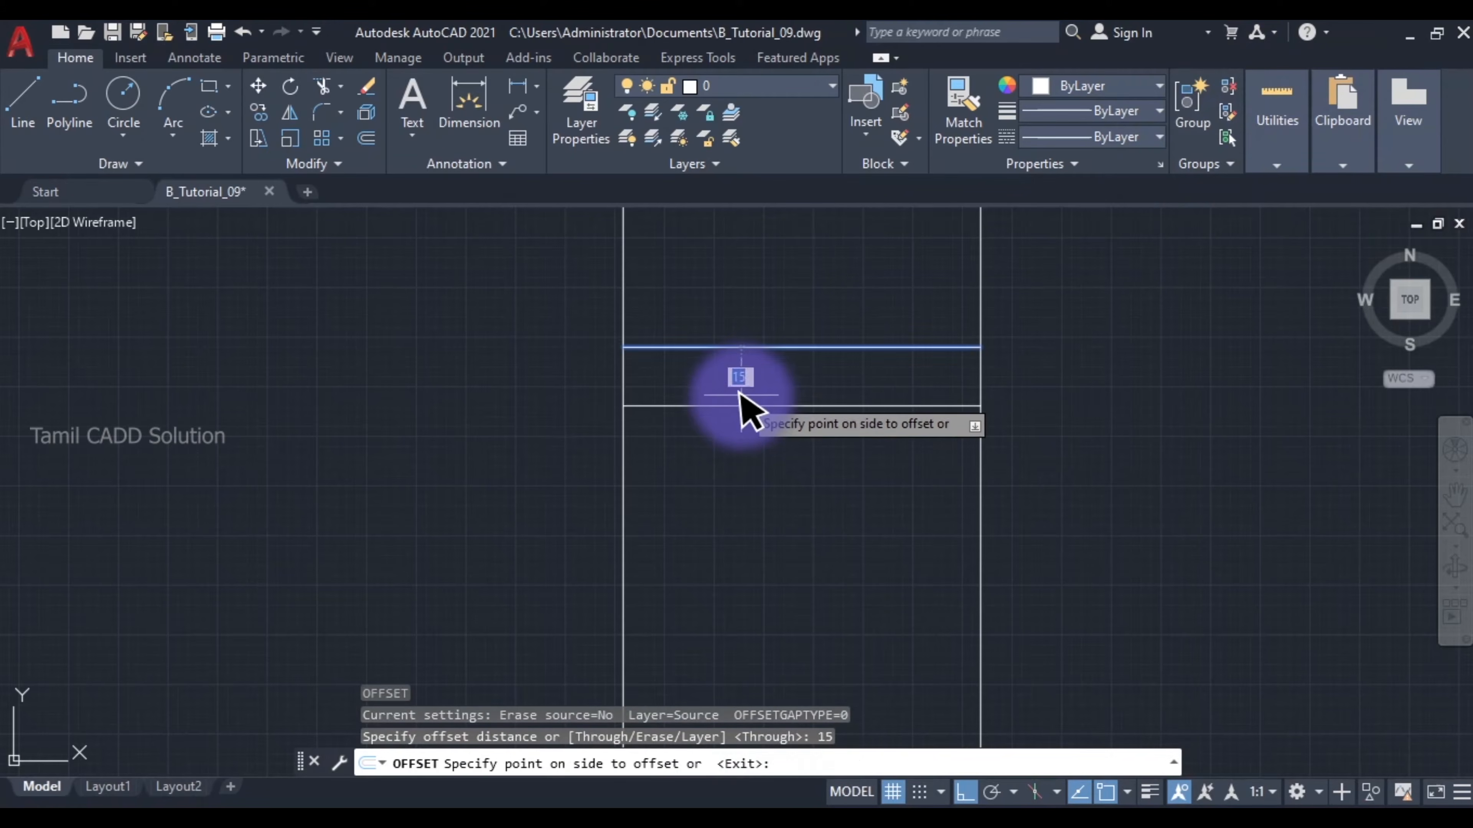
pyautogui.click(745, 400)
pyautogui.press('Escape')
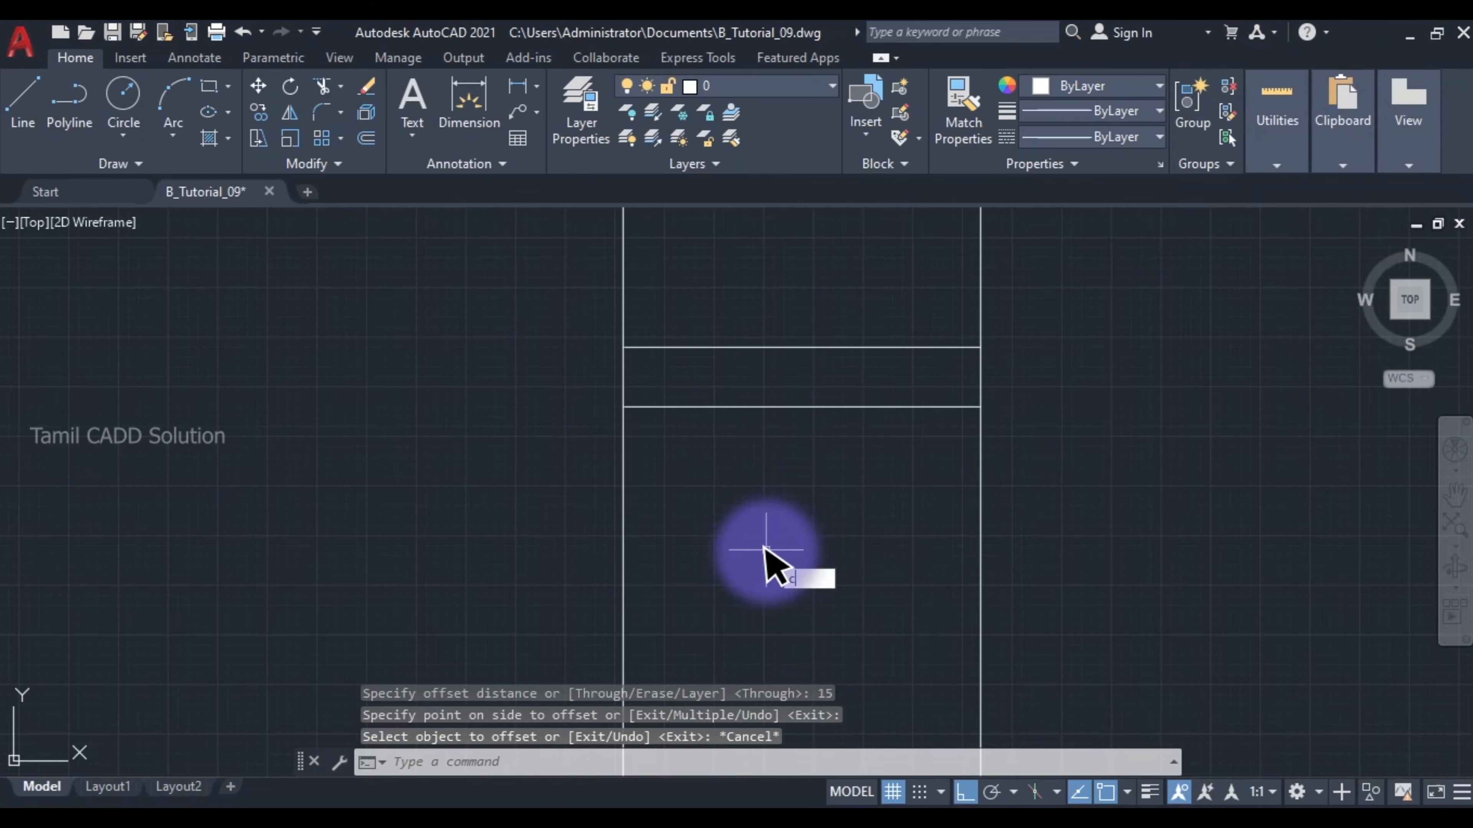
# Step: Draw a circle of radius 15 mm centred on each end of the lower horizontal line
pyautogui.press('Return')
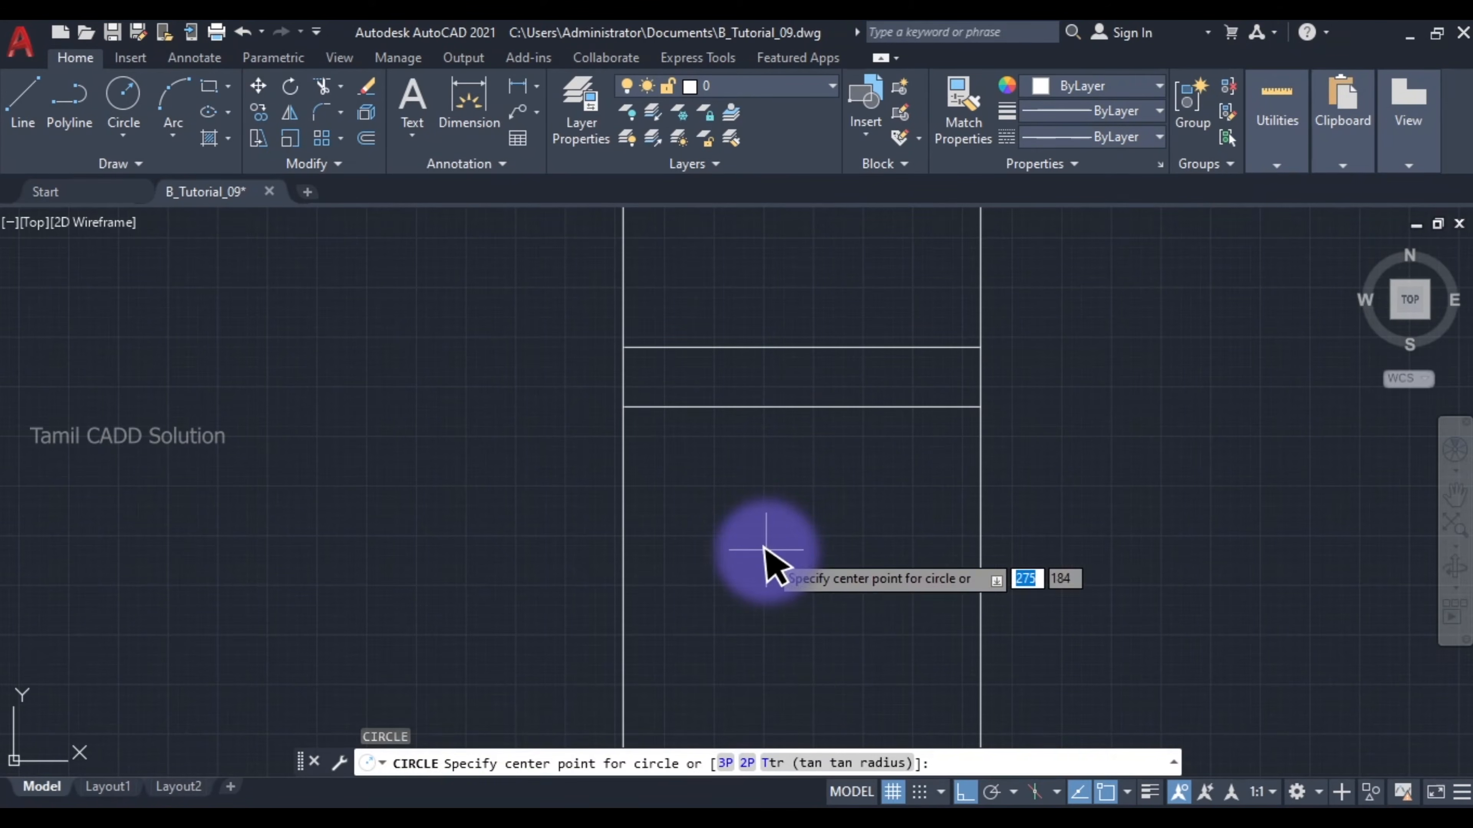
pyautogui.click(625, 406)
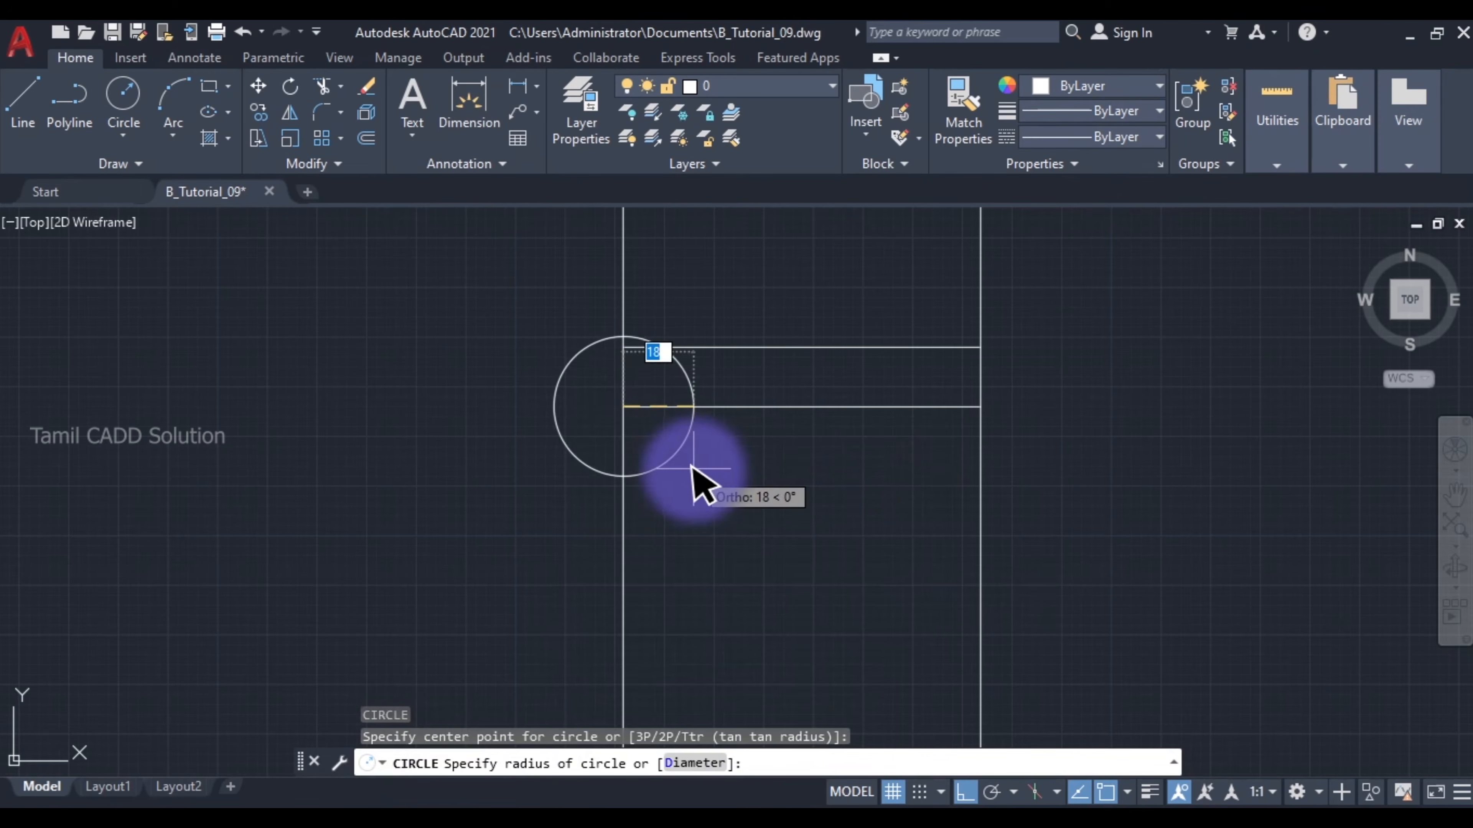
pyautogui.press('Return')
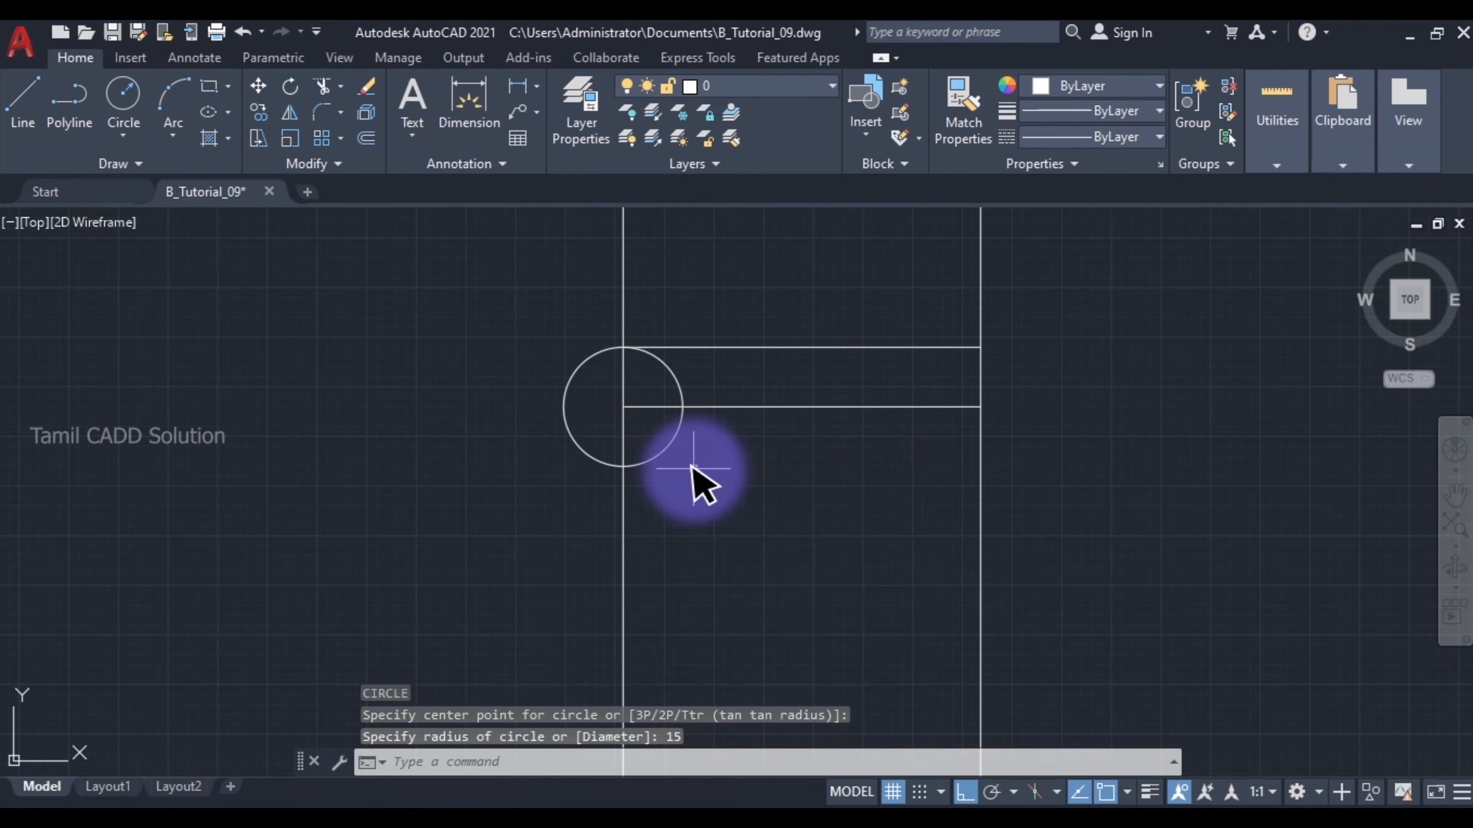
pyautogui.press('Return')
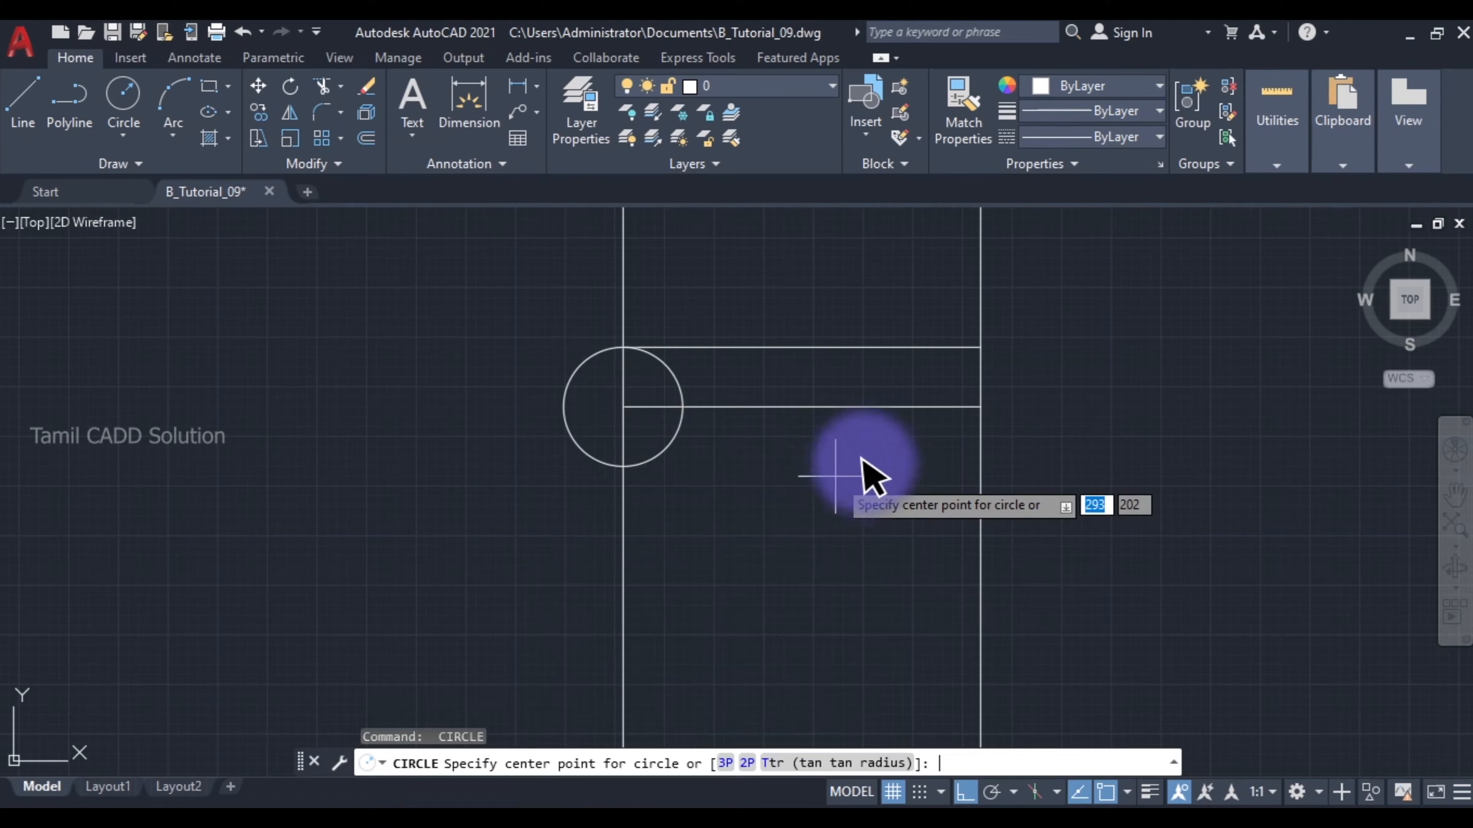
pyautogui.click(980, 407)
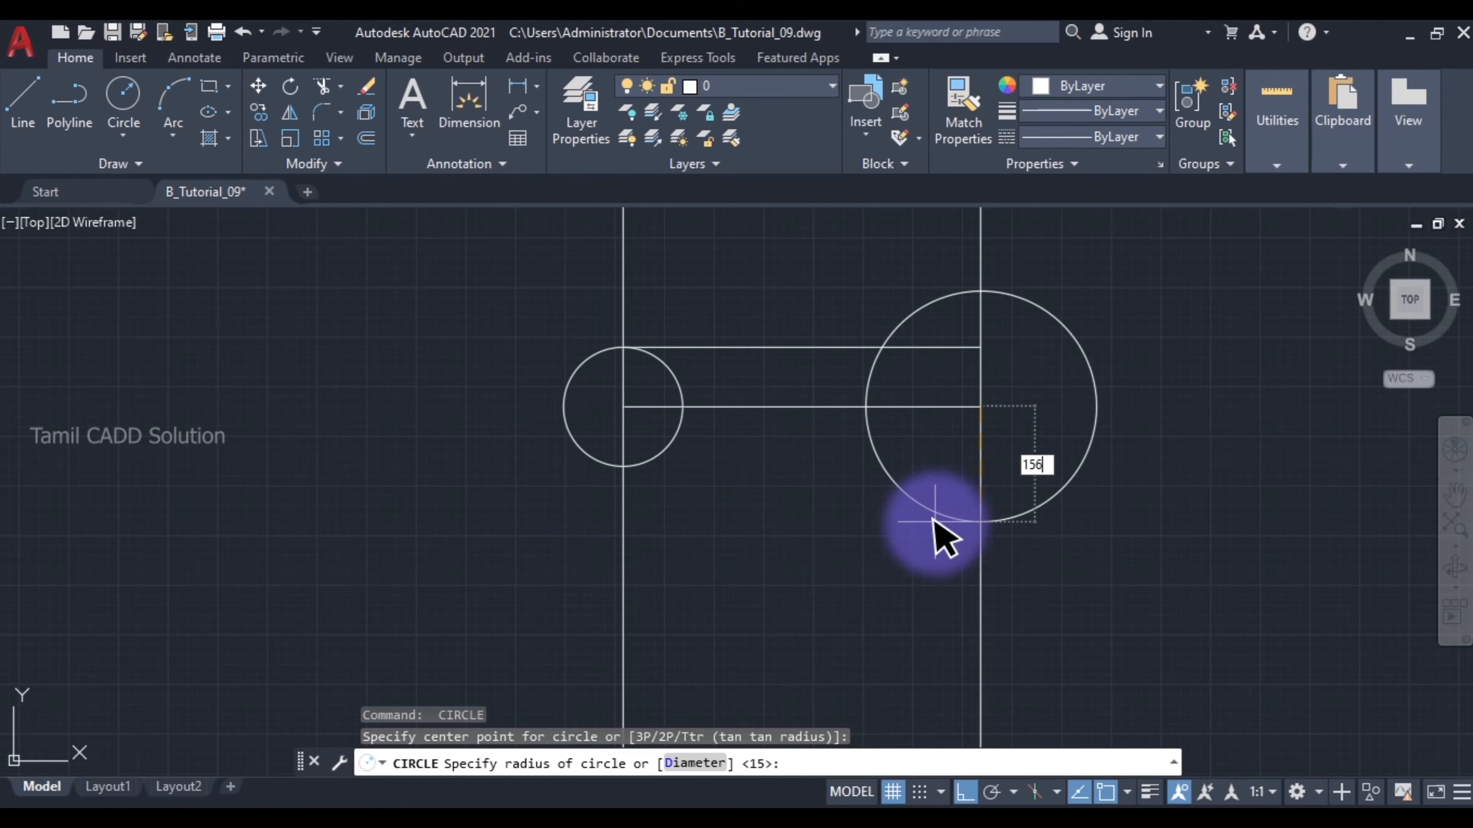
pyautogui.press('Return')
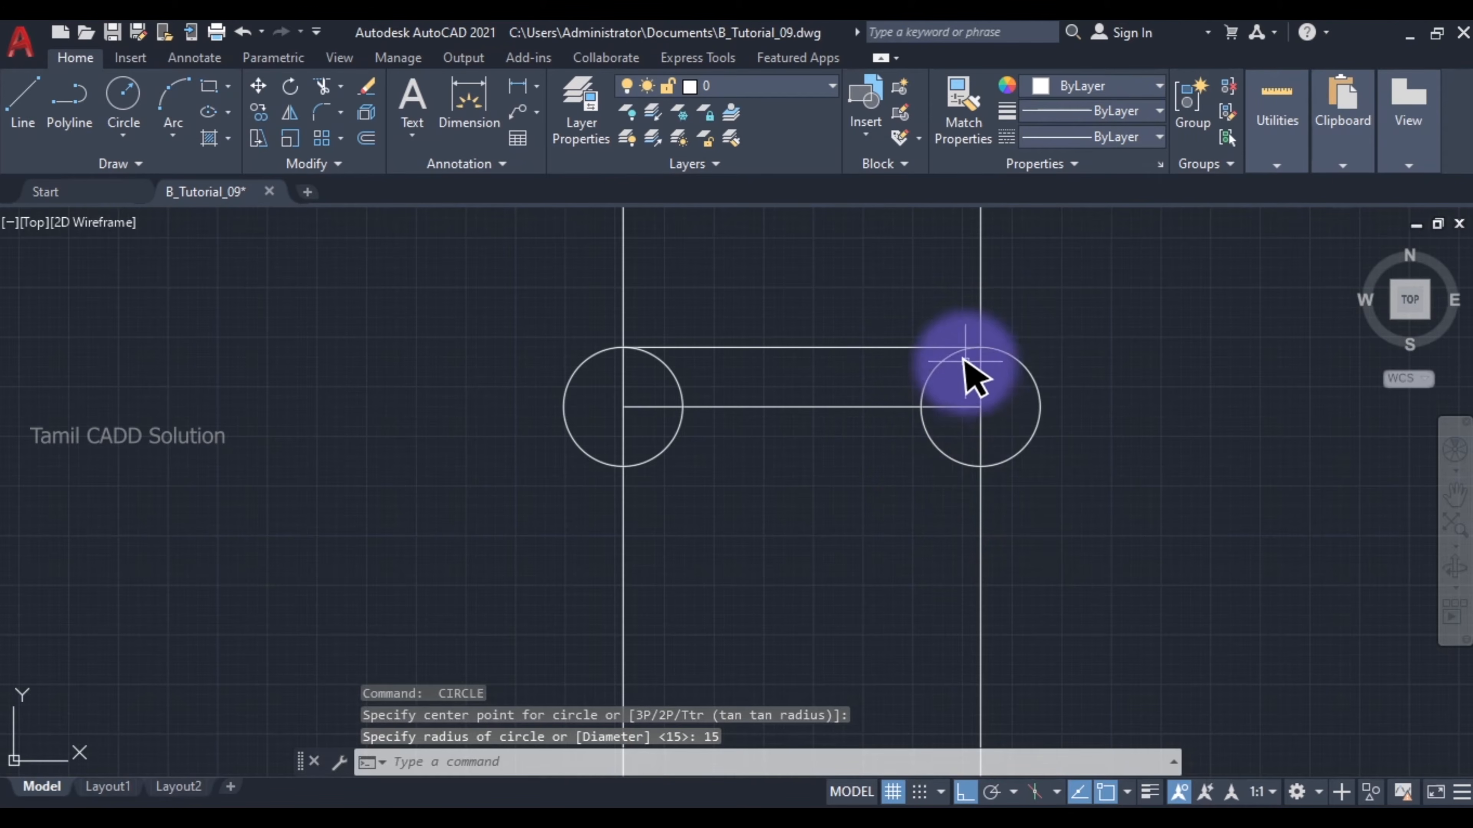
# Step: Offset the right vertical construction line 40 mm to the left to locate the slot's other centre
pyautogui.click(1042, 286)
pyautogui.click(932, 273)
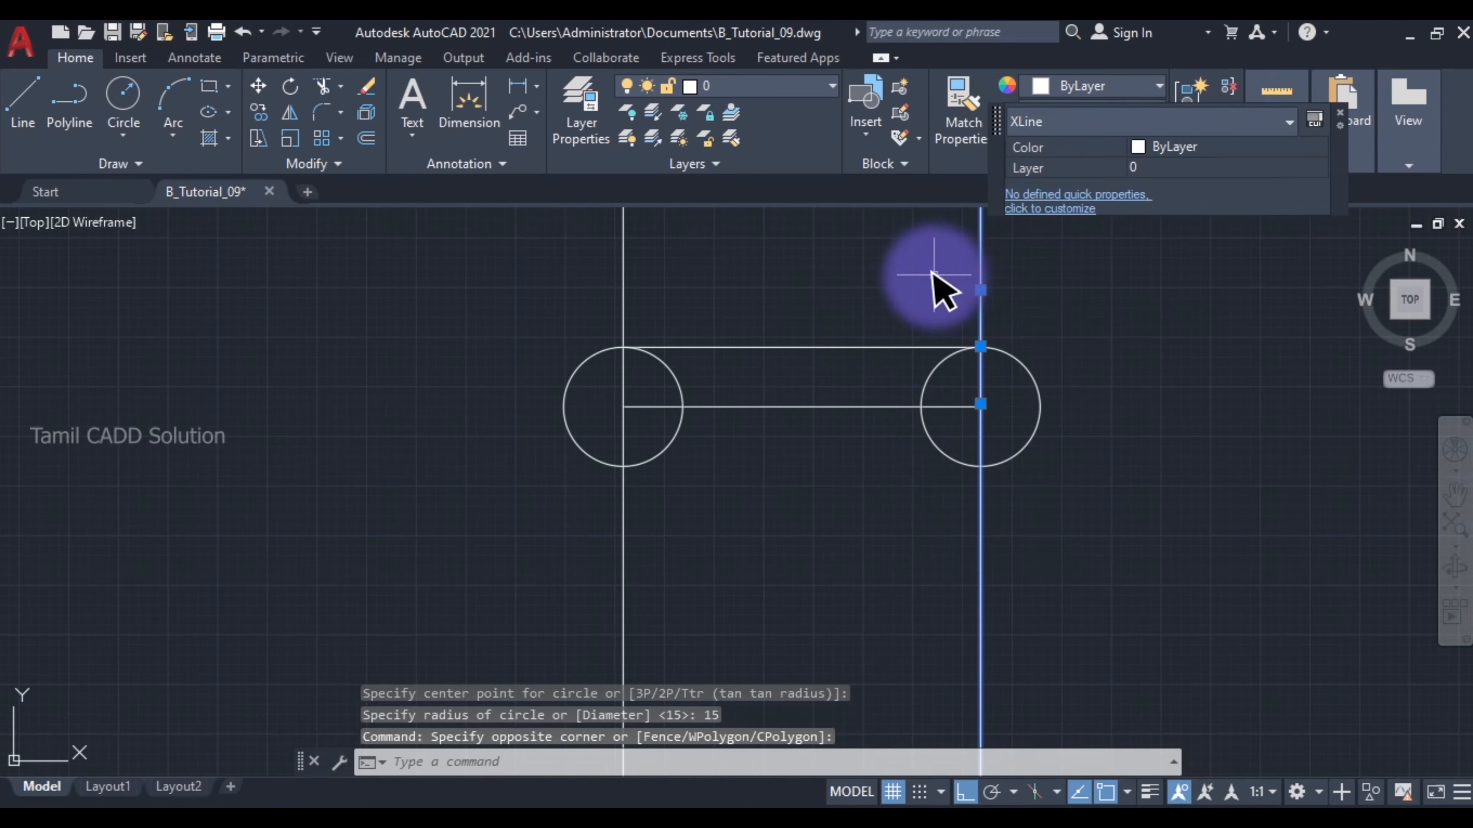
pyautogui.press('Return')
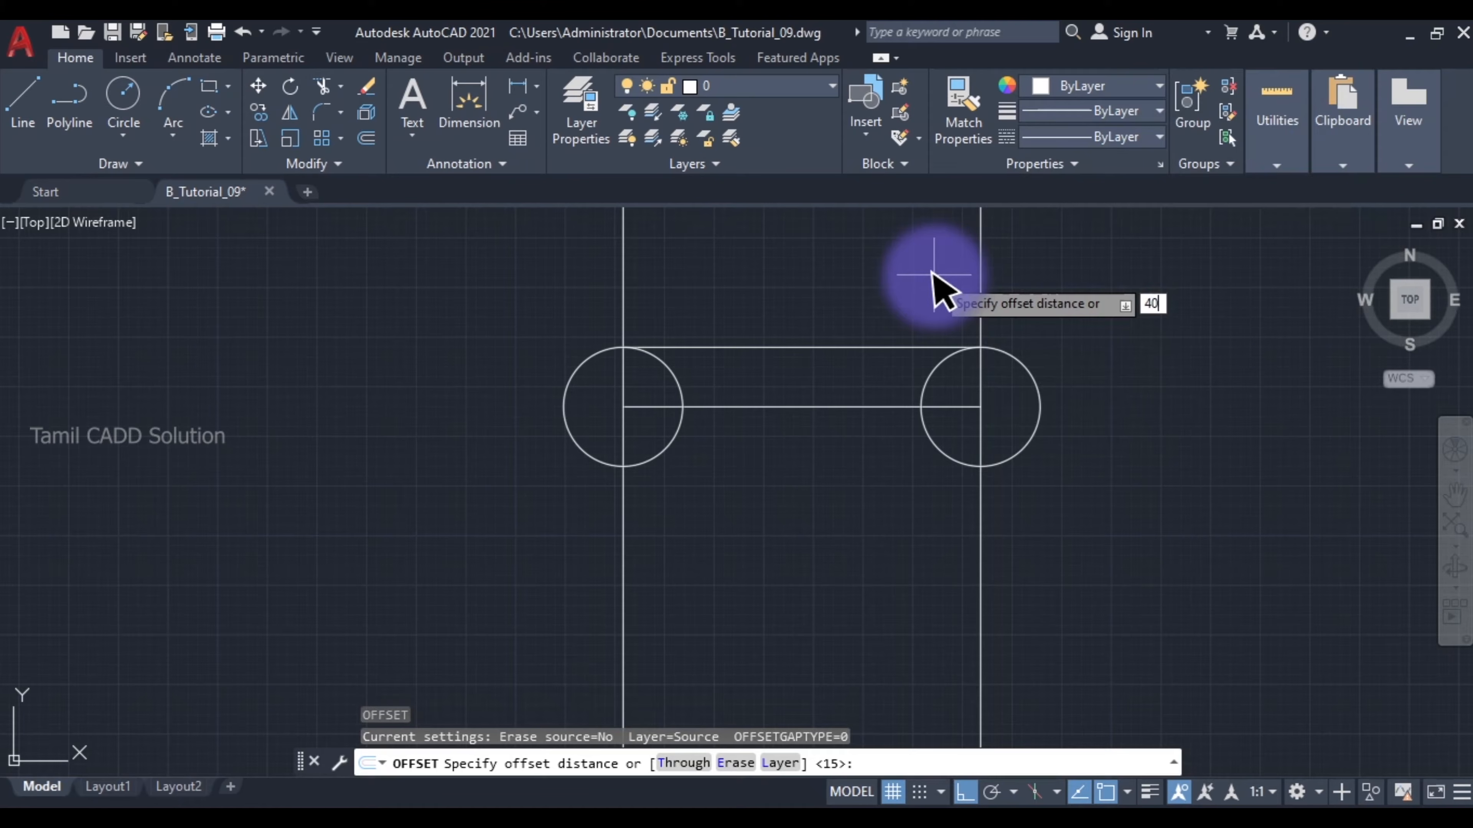
pyautogui.press('Return')
pyautogui.click(978, 283)
pyautogui.click(789, 543)
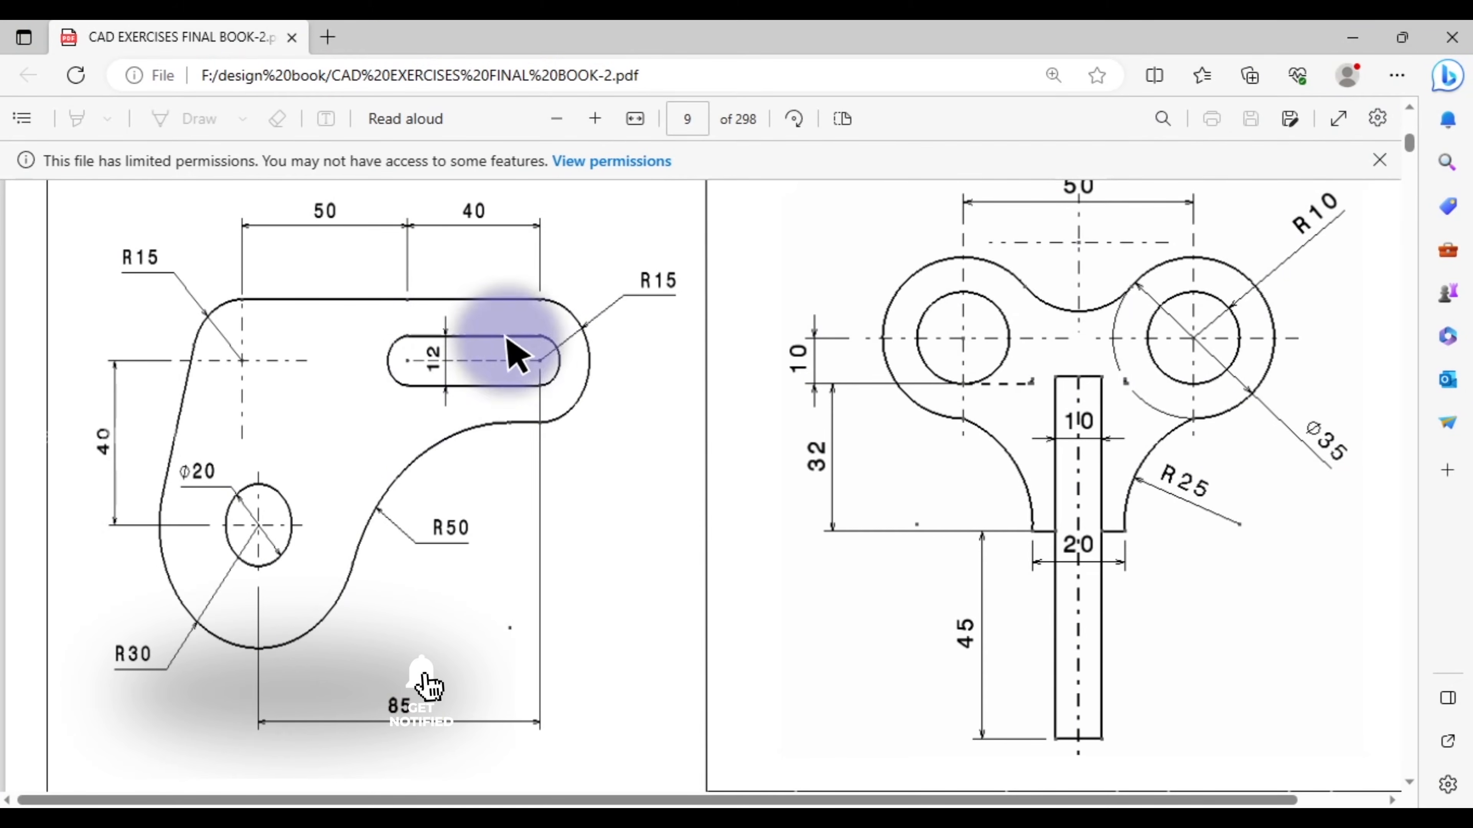
pyautogui.click(1346, 36)
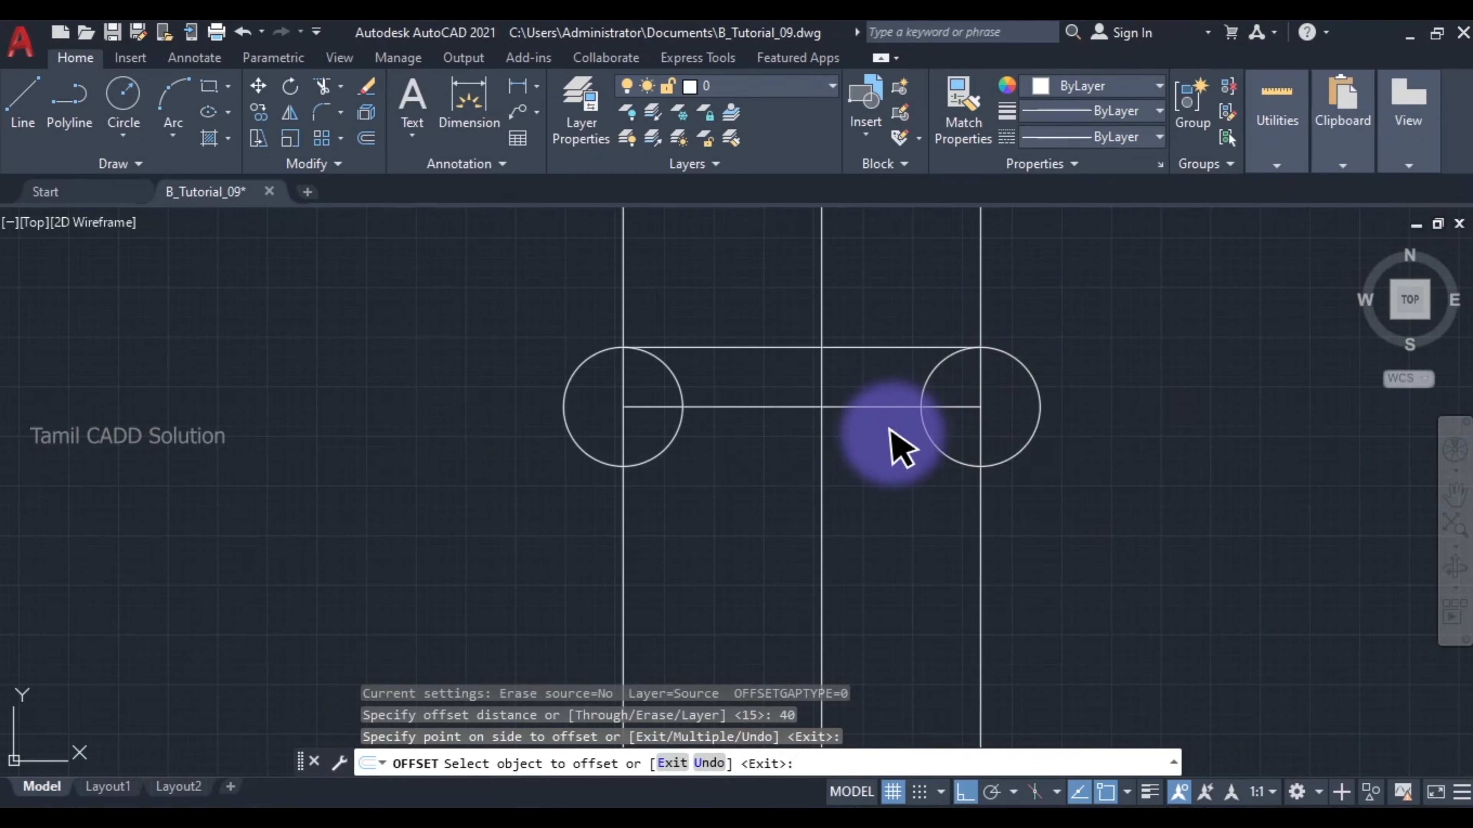
pyautogui.press('Escape')
pyautogui.write('c')
pyautogui.press('Return')
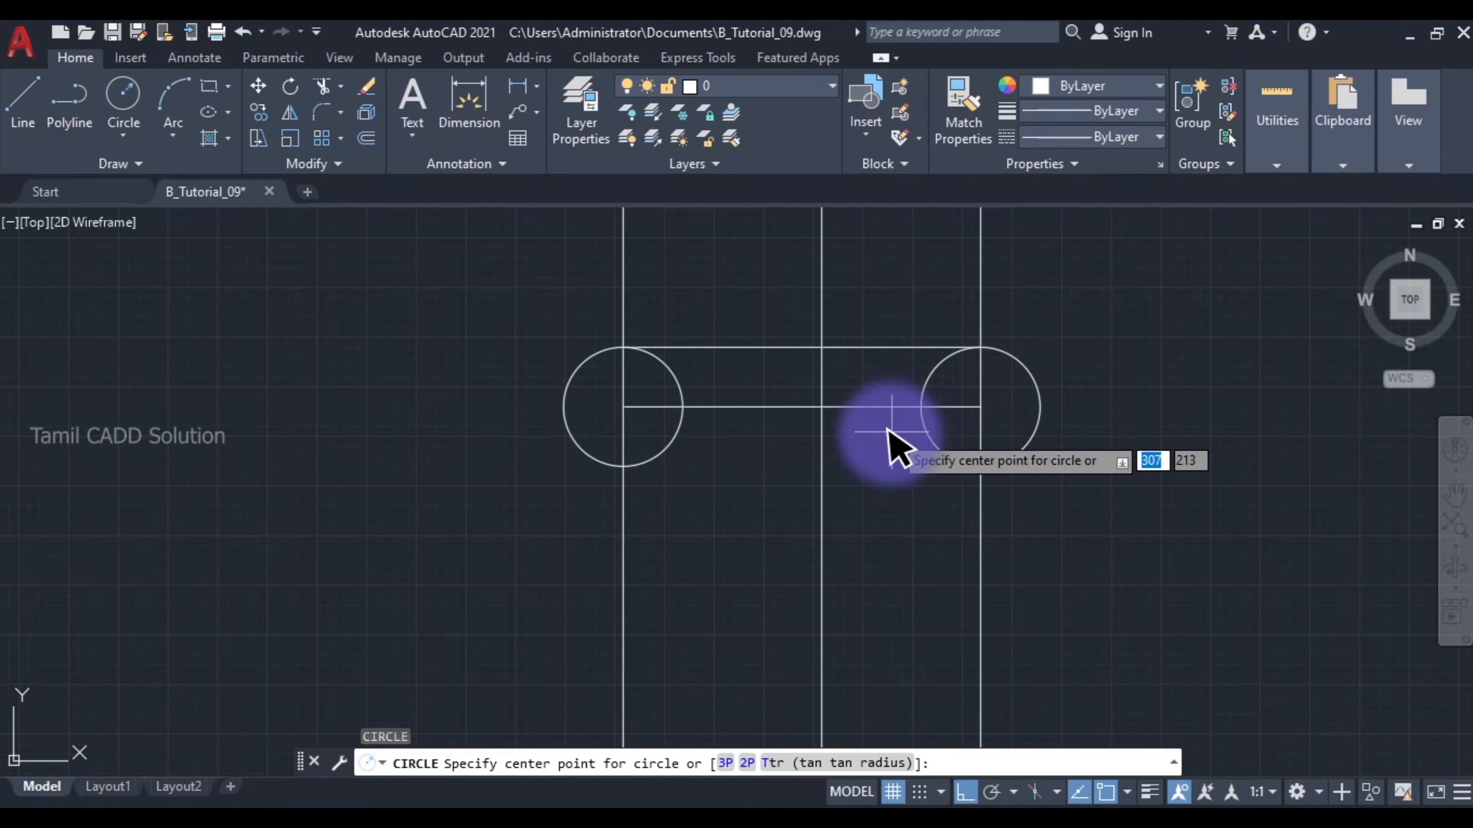
pyautogui.click(980, 406)
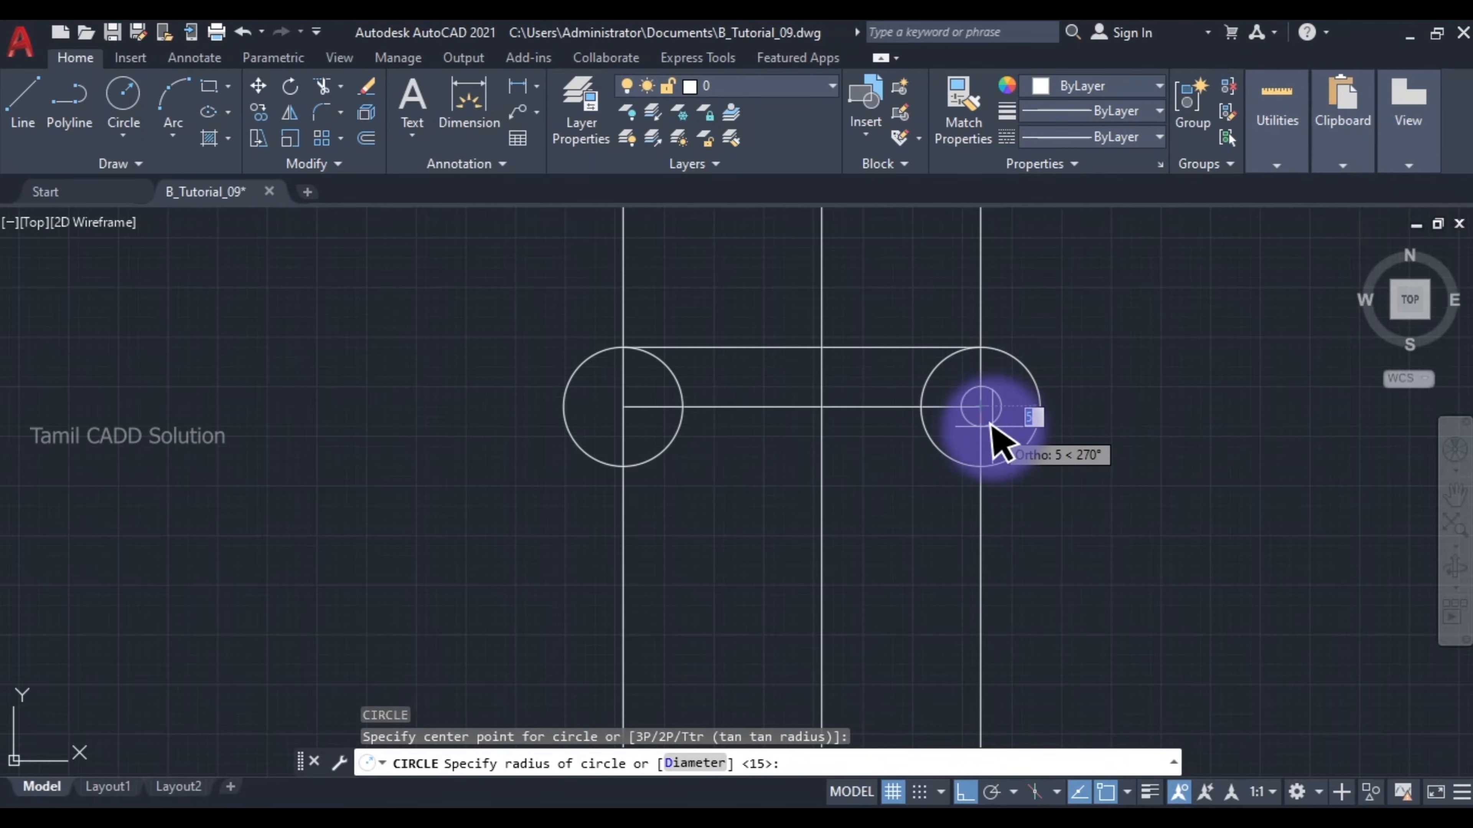
pyautogui.press('Return')
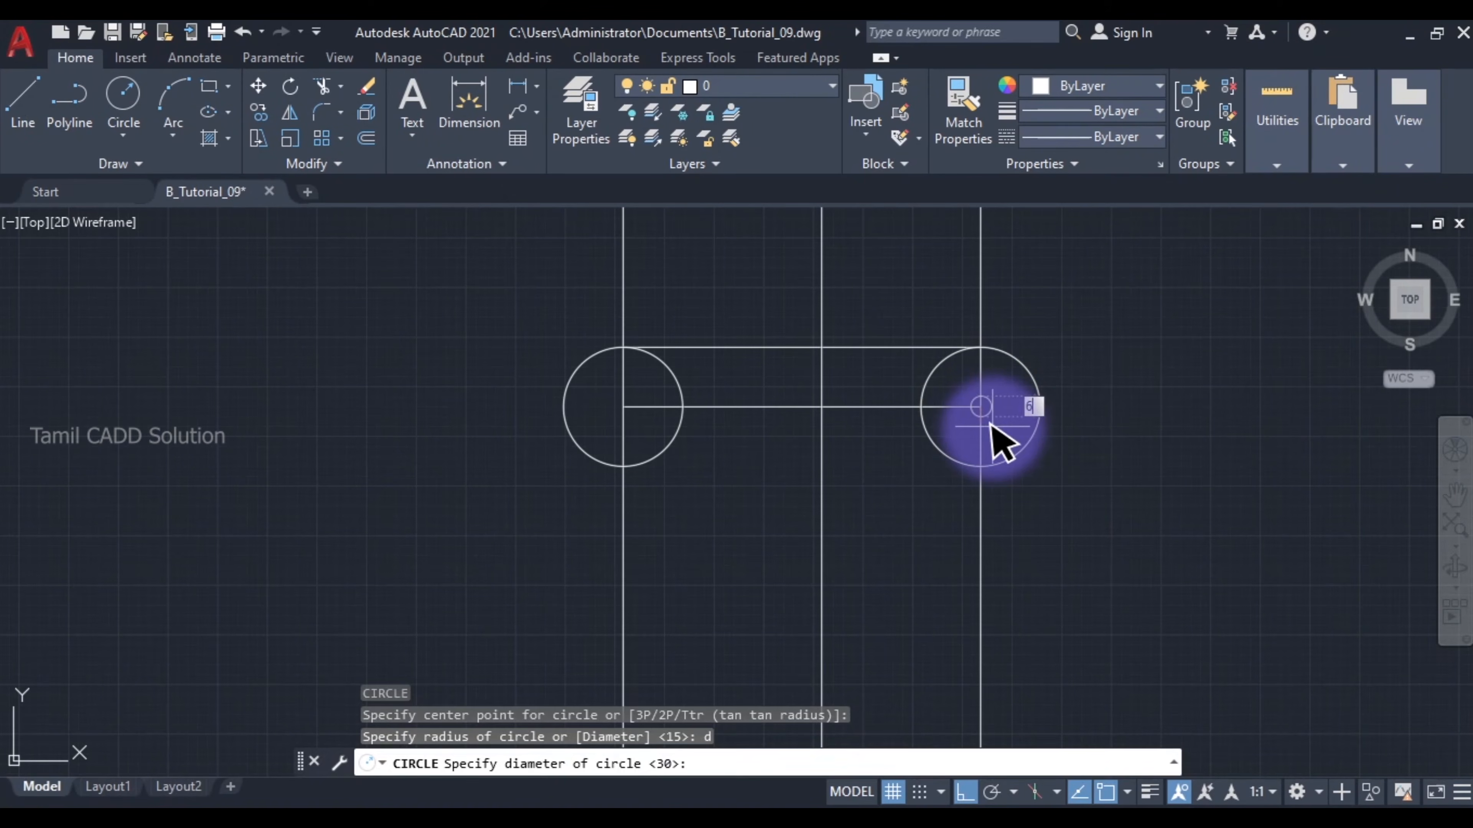
pyautogui.write('6')
pyautogui.press('Return')
pyautogui.click(984, 429)
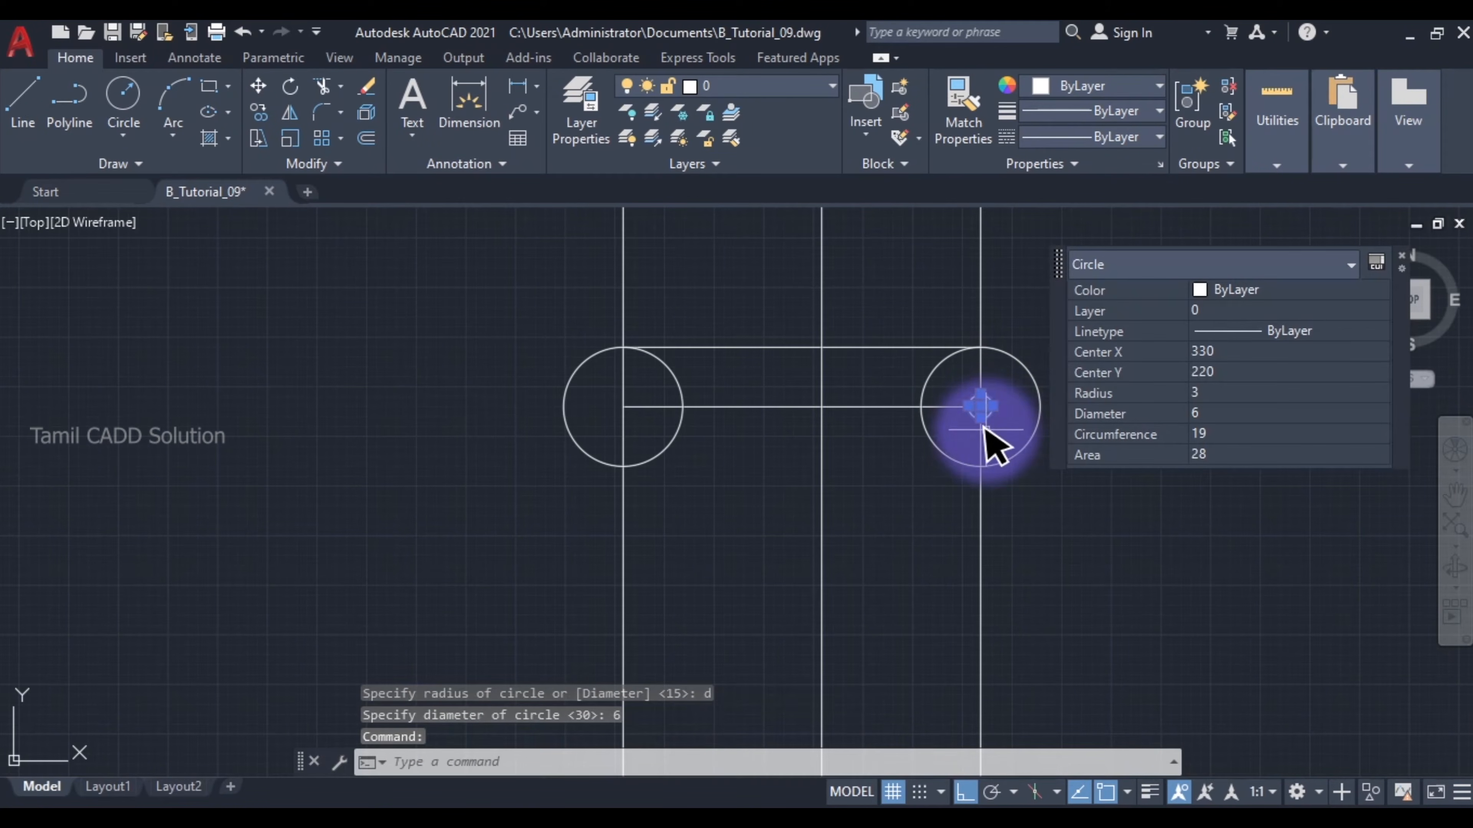
pyautogui.press('Delete')
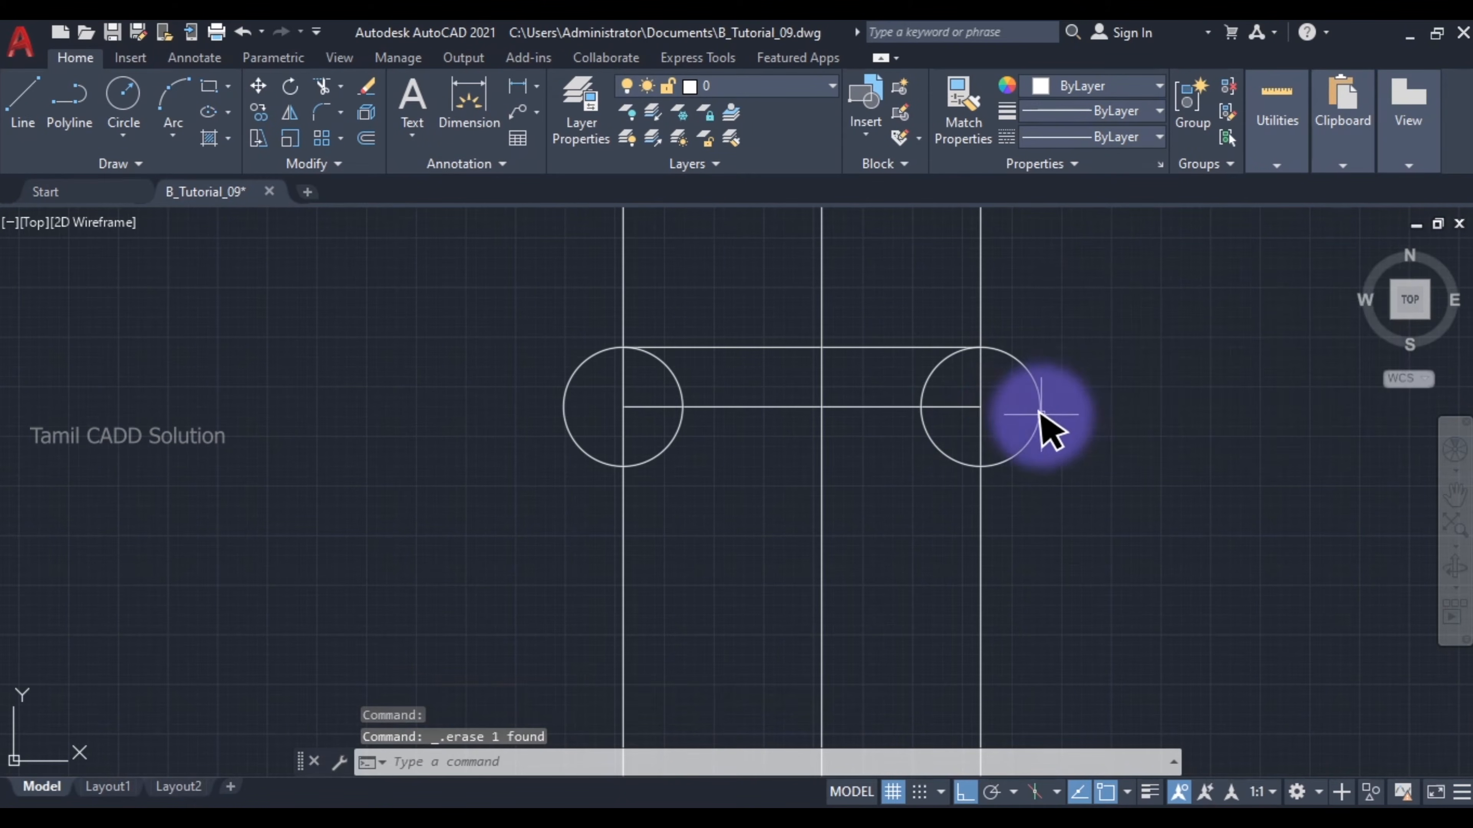
# Step: Draw a 12 mm diameter circle at the centre of the right-hand R15 circle
pyautogui.write('c')
pyautogui.press('Return')
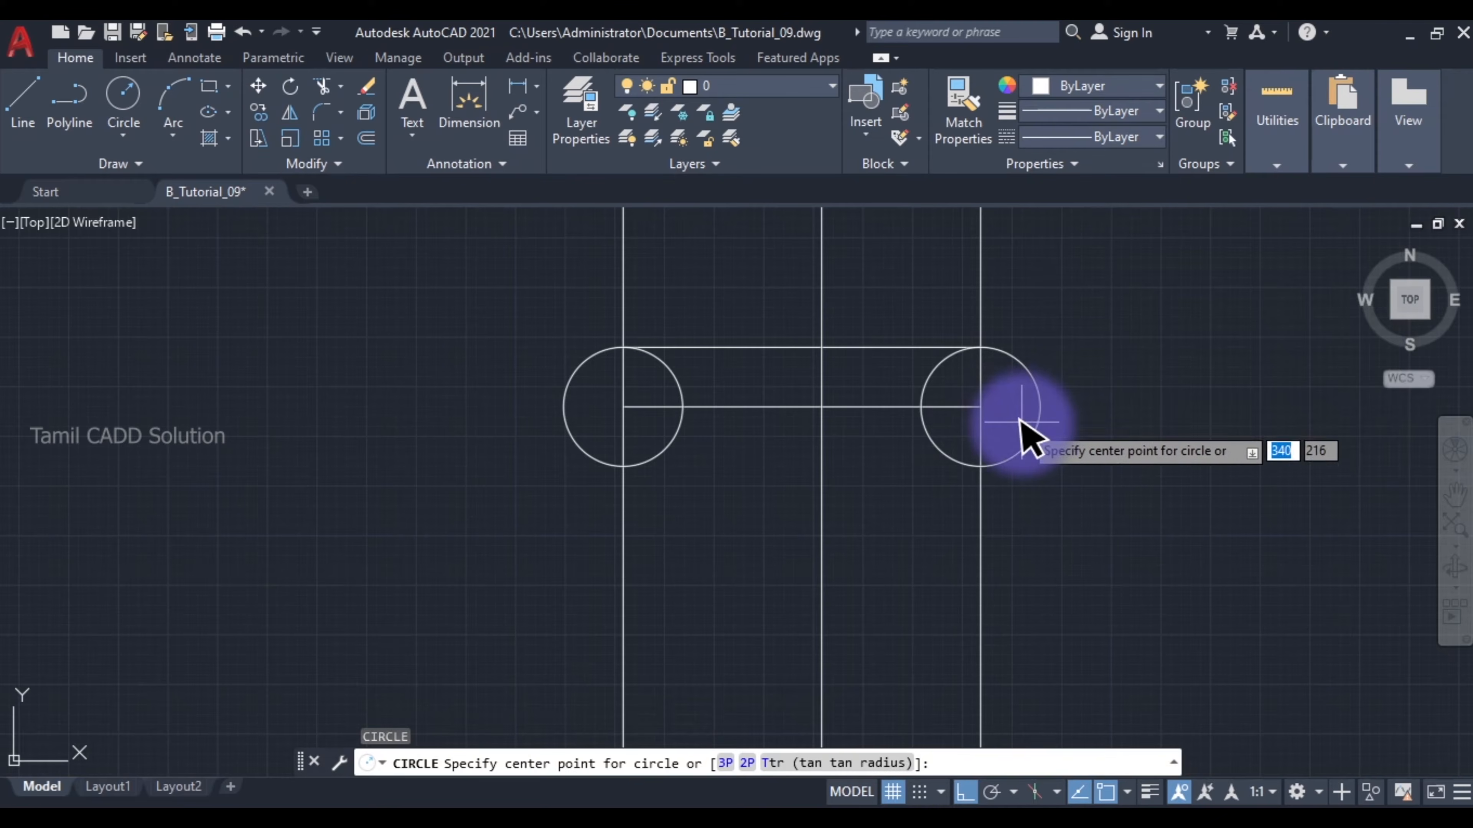
pyautogui.click(980, 407)
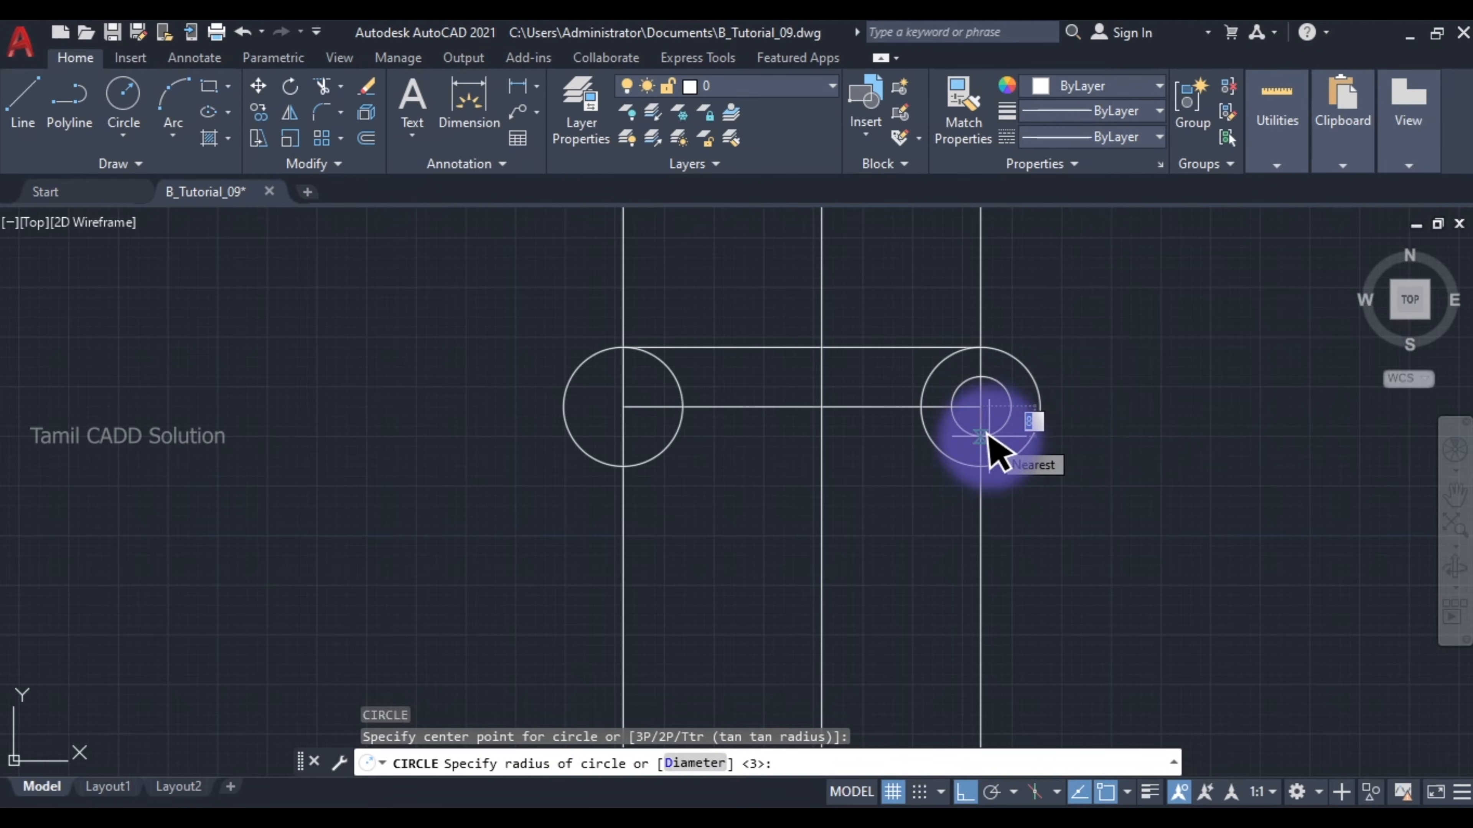
pyautogui.write('d')
pyautogui.press('Return')
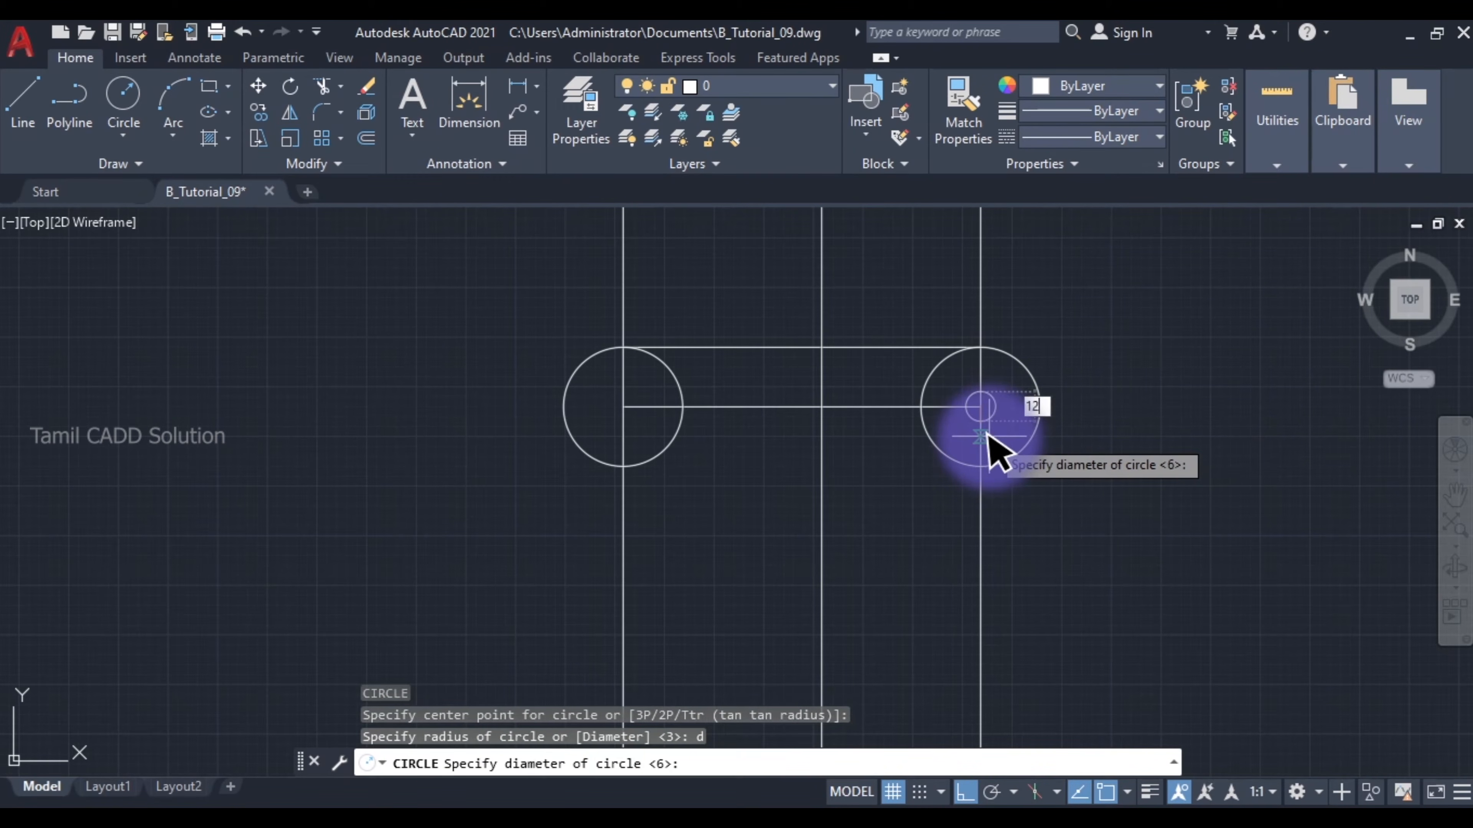
pyautogui.press('Return')
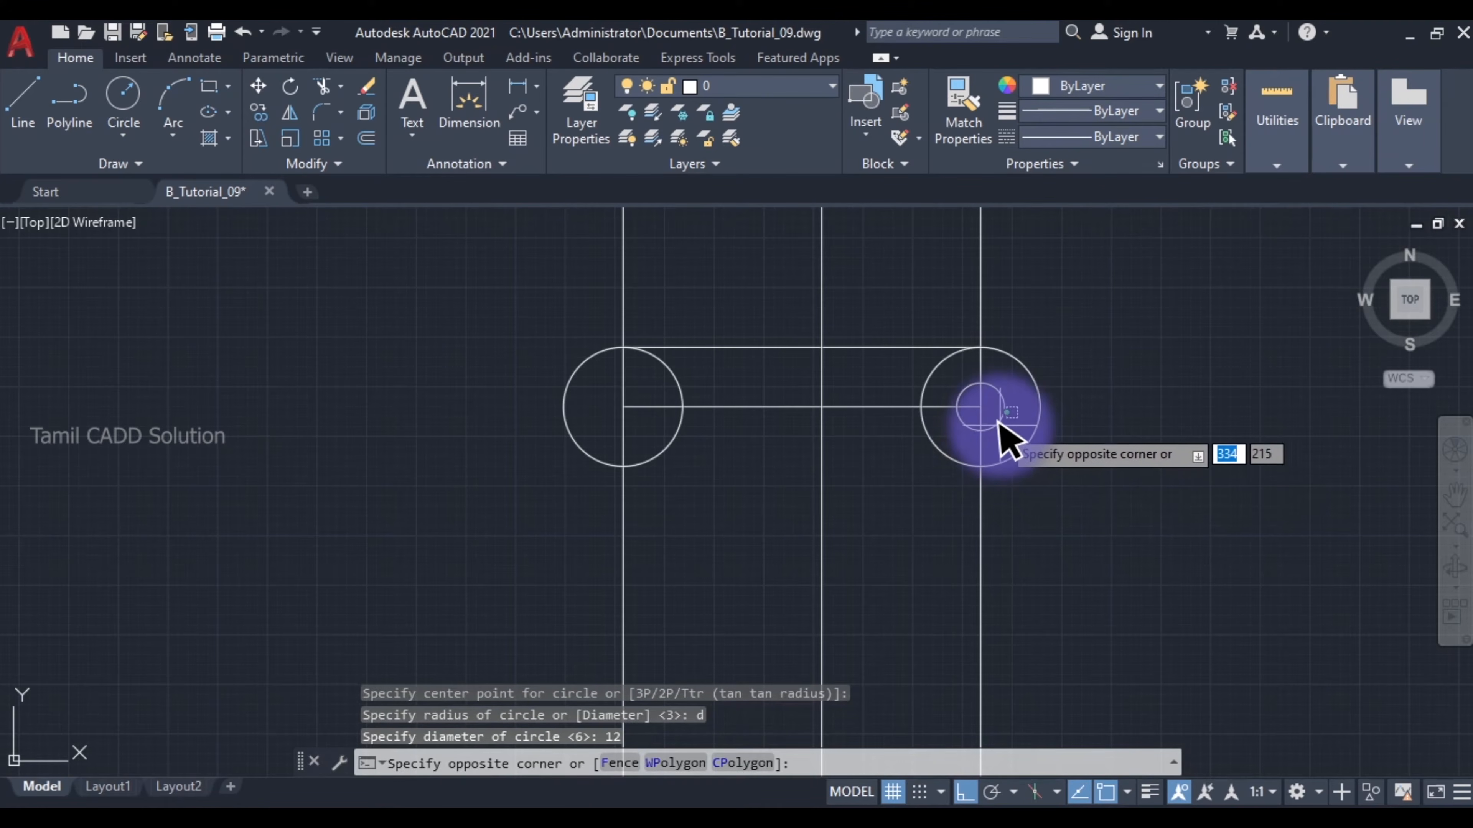
# Step: Copy the 12 mm circle from its centre to where the middle construction line crosses the lower horizontal line
pyautogui.click(996, 423)
pyautogui.write('co')
pyautogui.press('Return')
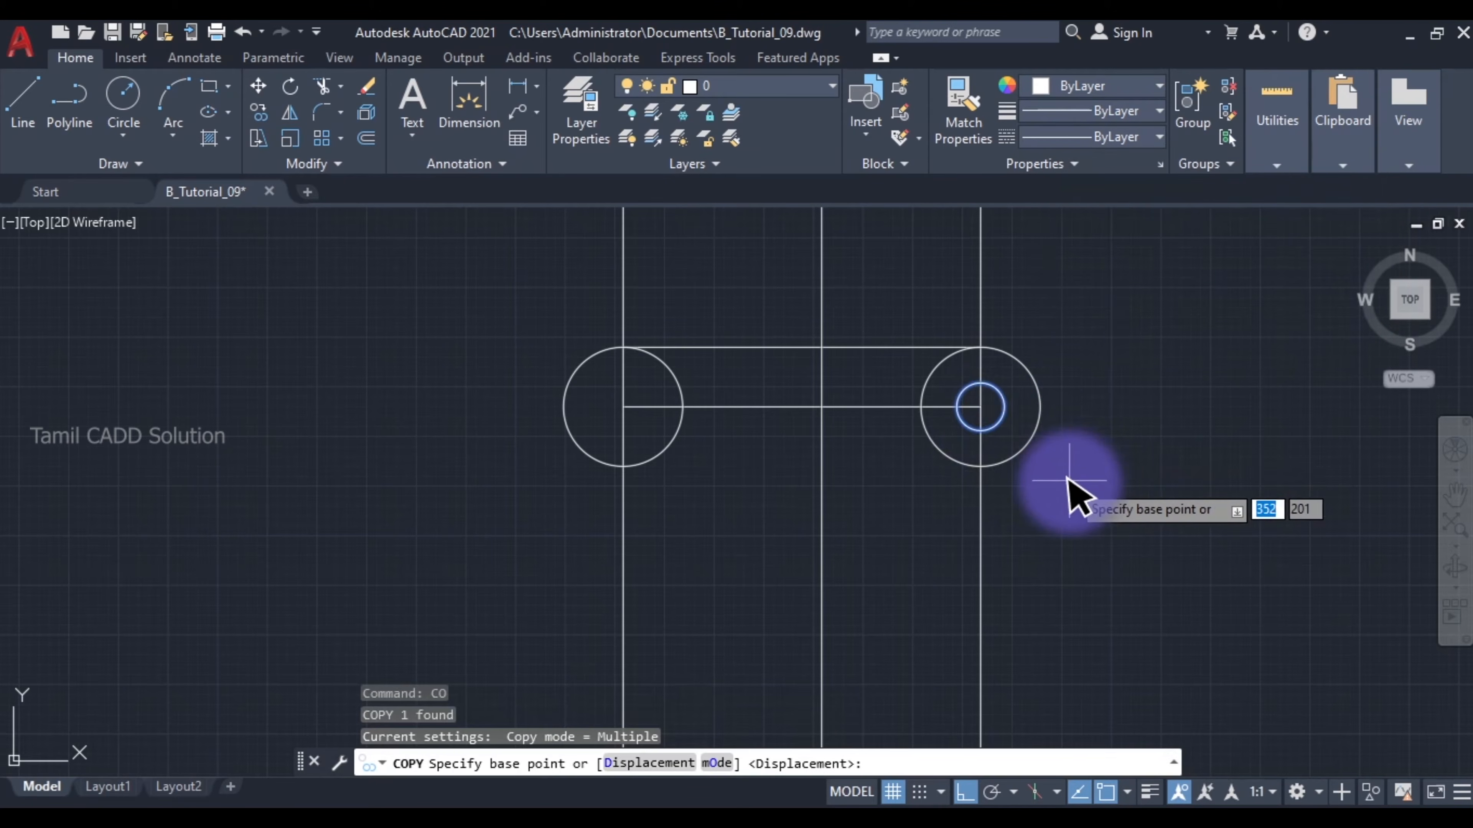
pyautogui.click(981, 416)
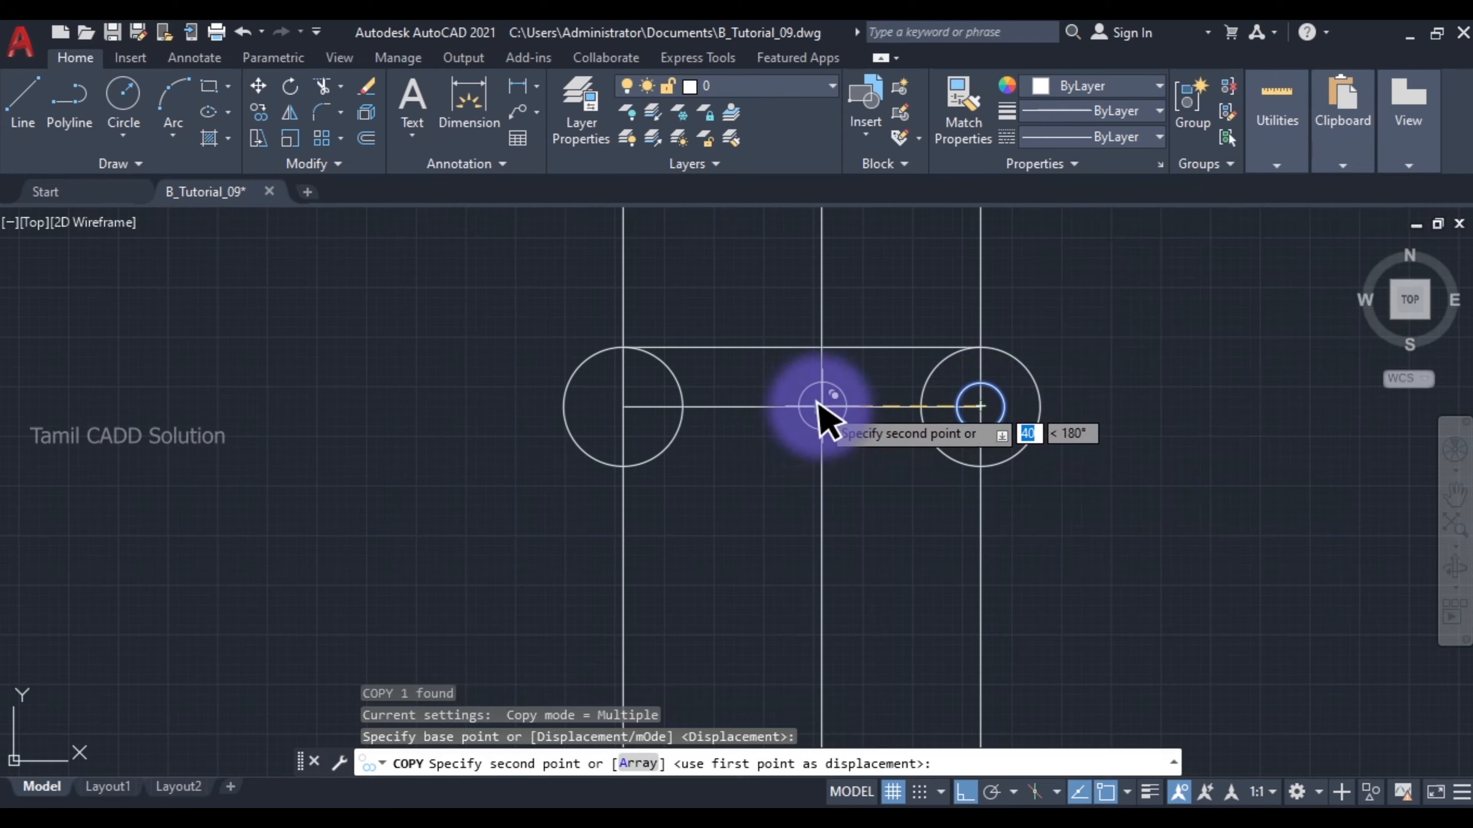
pyautogui.click(821, 406)
pyautogui.press('Escape')
# Step: Join the two 12 mm circles with horizontal lines between their top and bottom quadrants to form the slot sides
pyautogui.scroll(2, 864, 481)
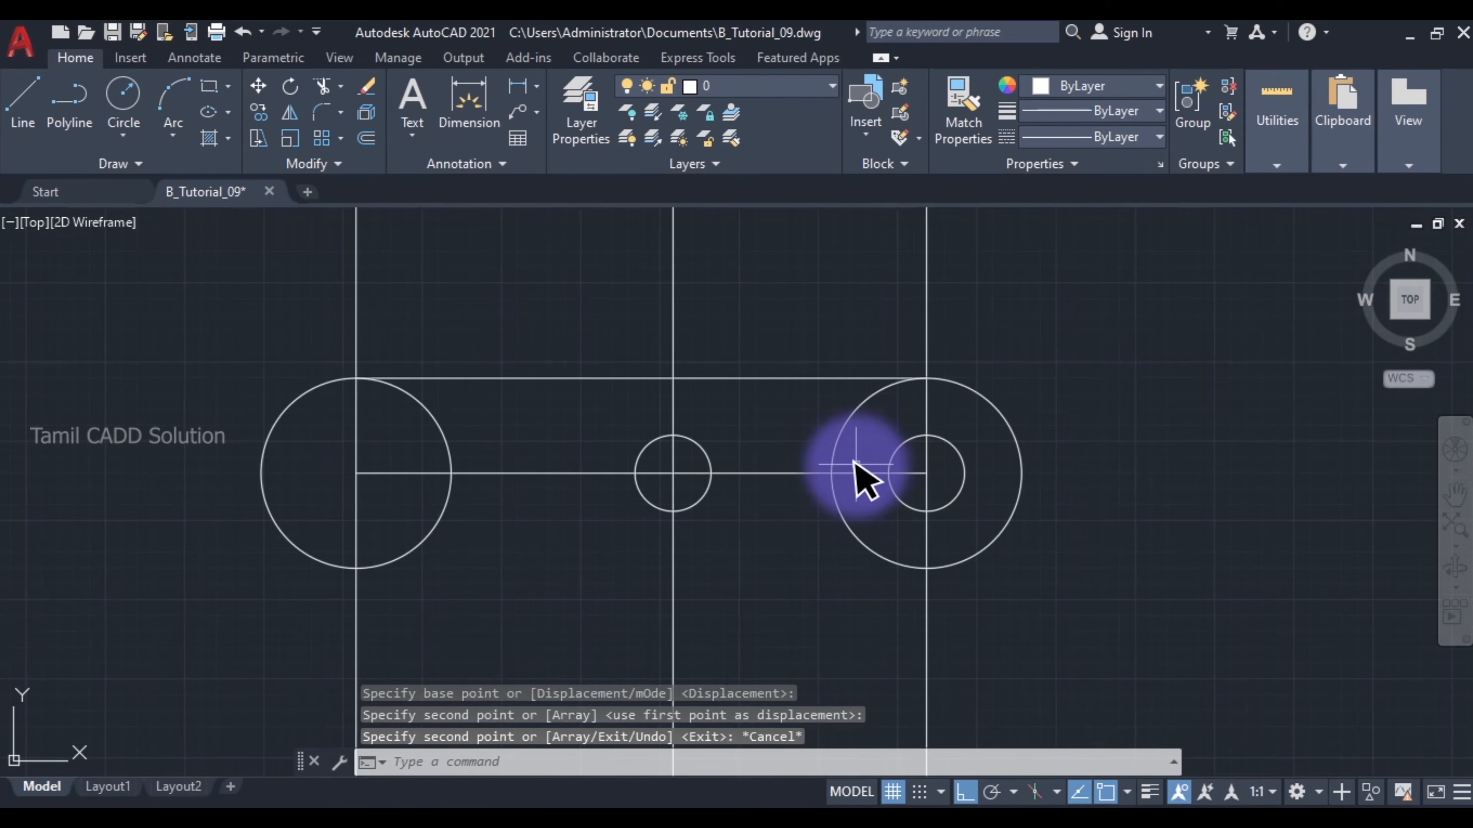
pyautogui.write('l')
pyautogui.press('Return')
pyautogui.click(673, 435)
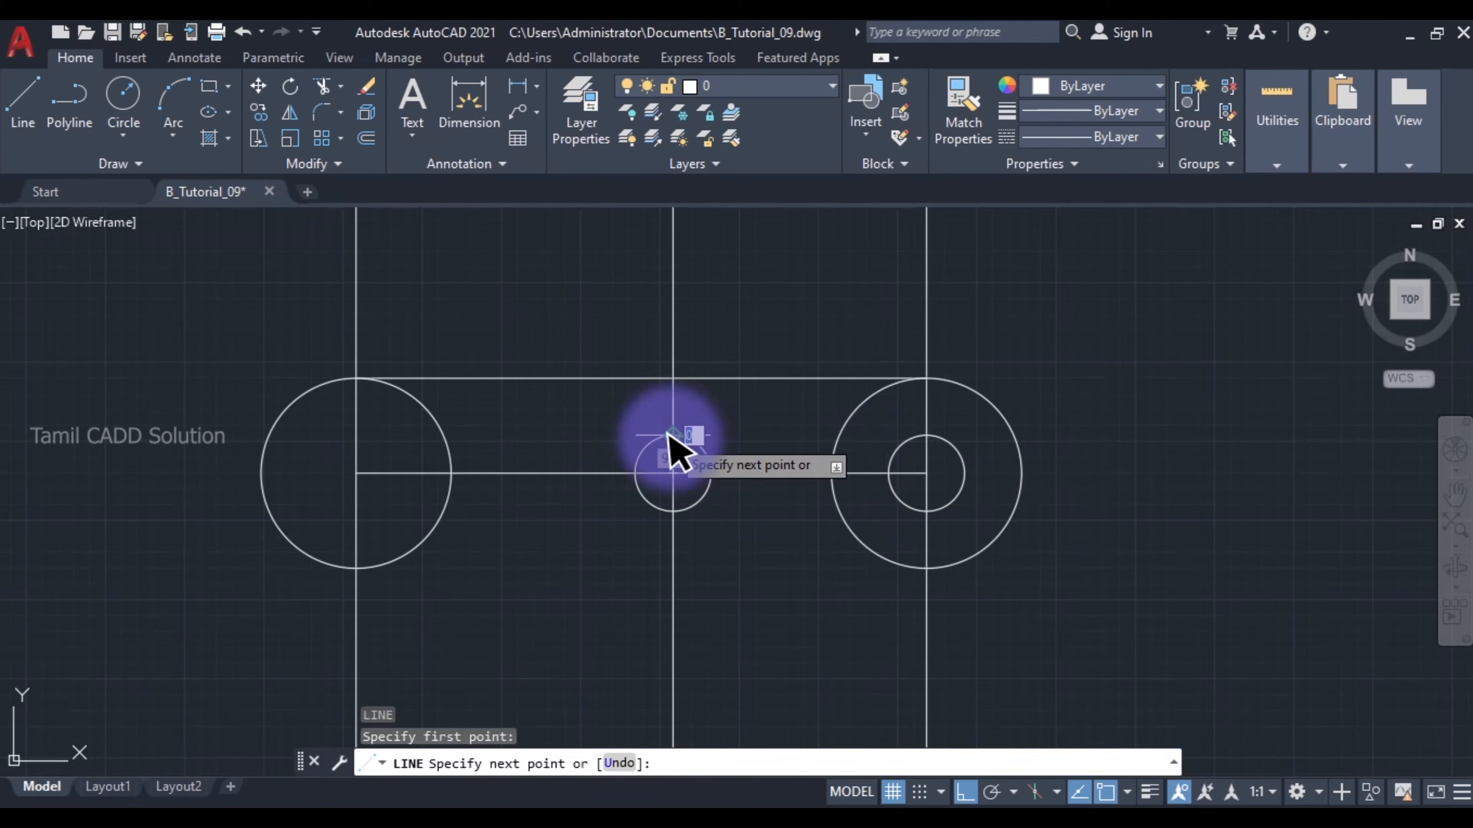
pyautogui.click(926, 435)
pyautogui.press('Escape')
pyautogui.press('Return')
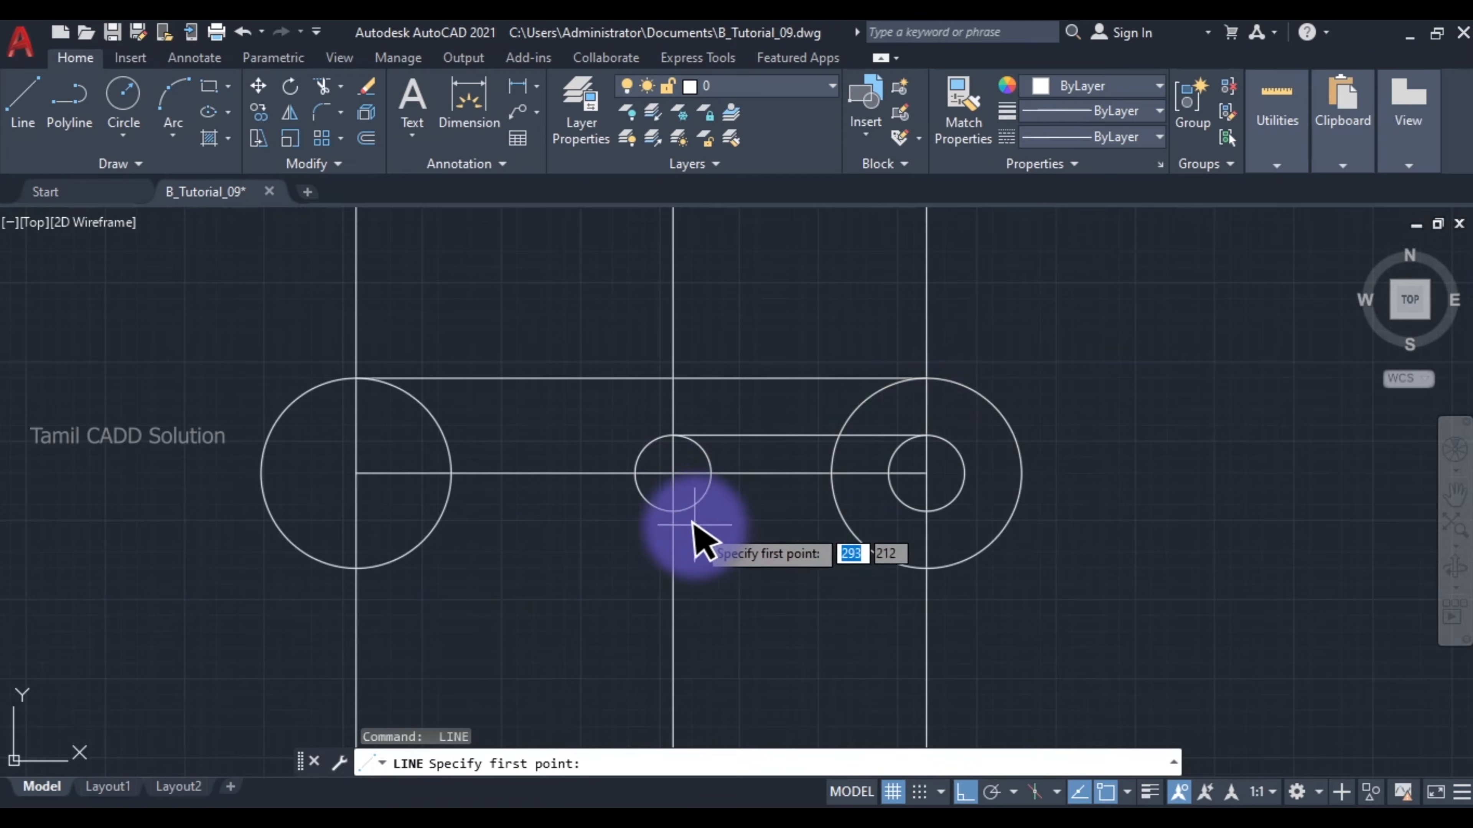
pyautogui.click(672, 511)
pyautogui.click(925, 510)
pyautogui.press('Escape')
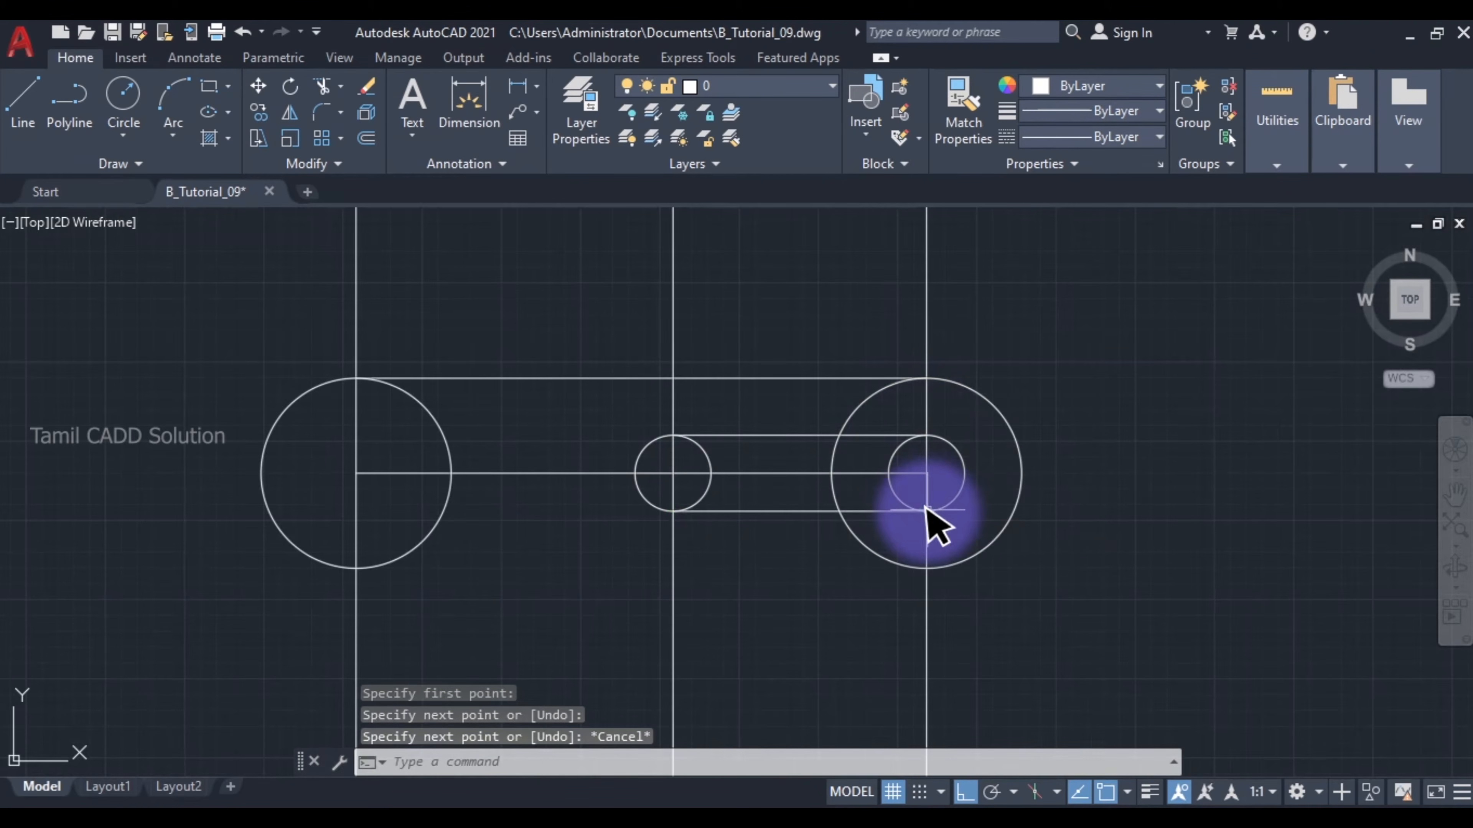
# Step: Consult the bracket drawing in the PDF exercise book for the dimensions that locate the large lower circle
pyautogui.scroll(-2, 884, 471)
pyautogui.scroll(1, 844, 477)
pyautogui.scroll(-1, 875, 493)
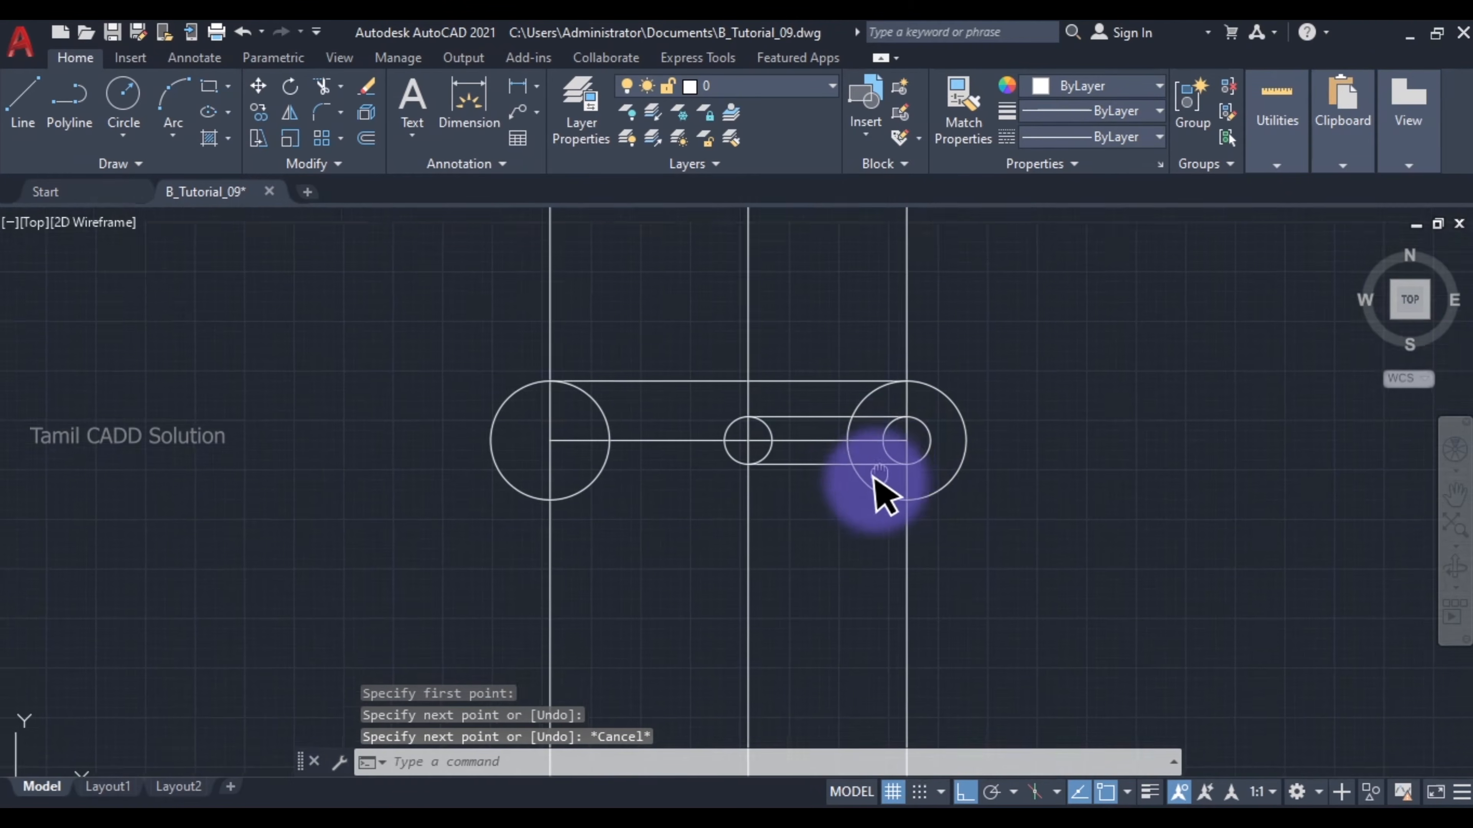
pyautogui.scroll(-2, 839, 458)
pyautogui.moveTo(815, 500); pyautogui.dragTo(801, 436, button='middle')
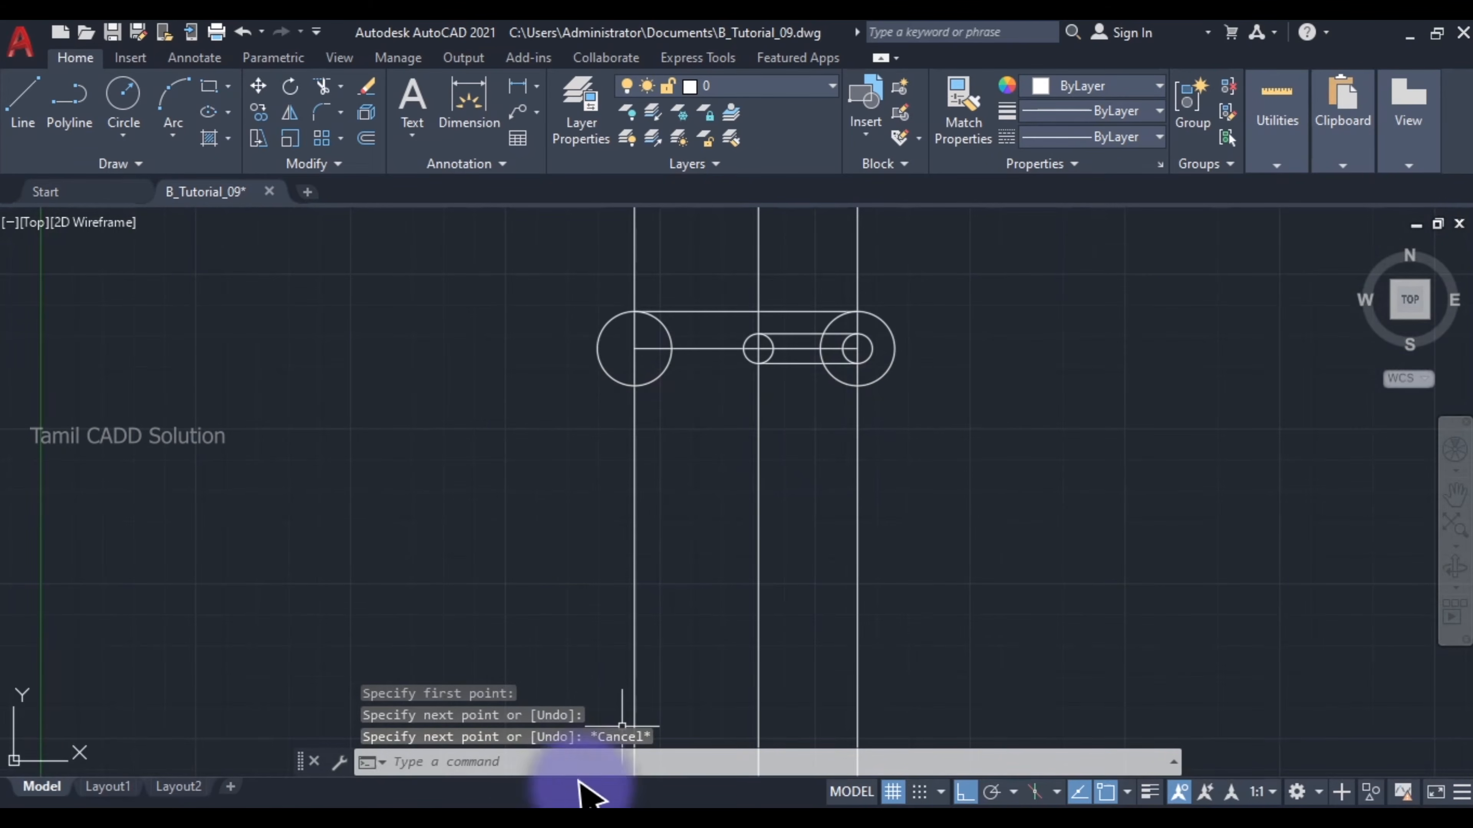
pyautogui.click(244, 806)
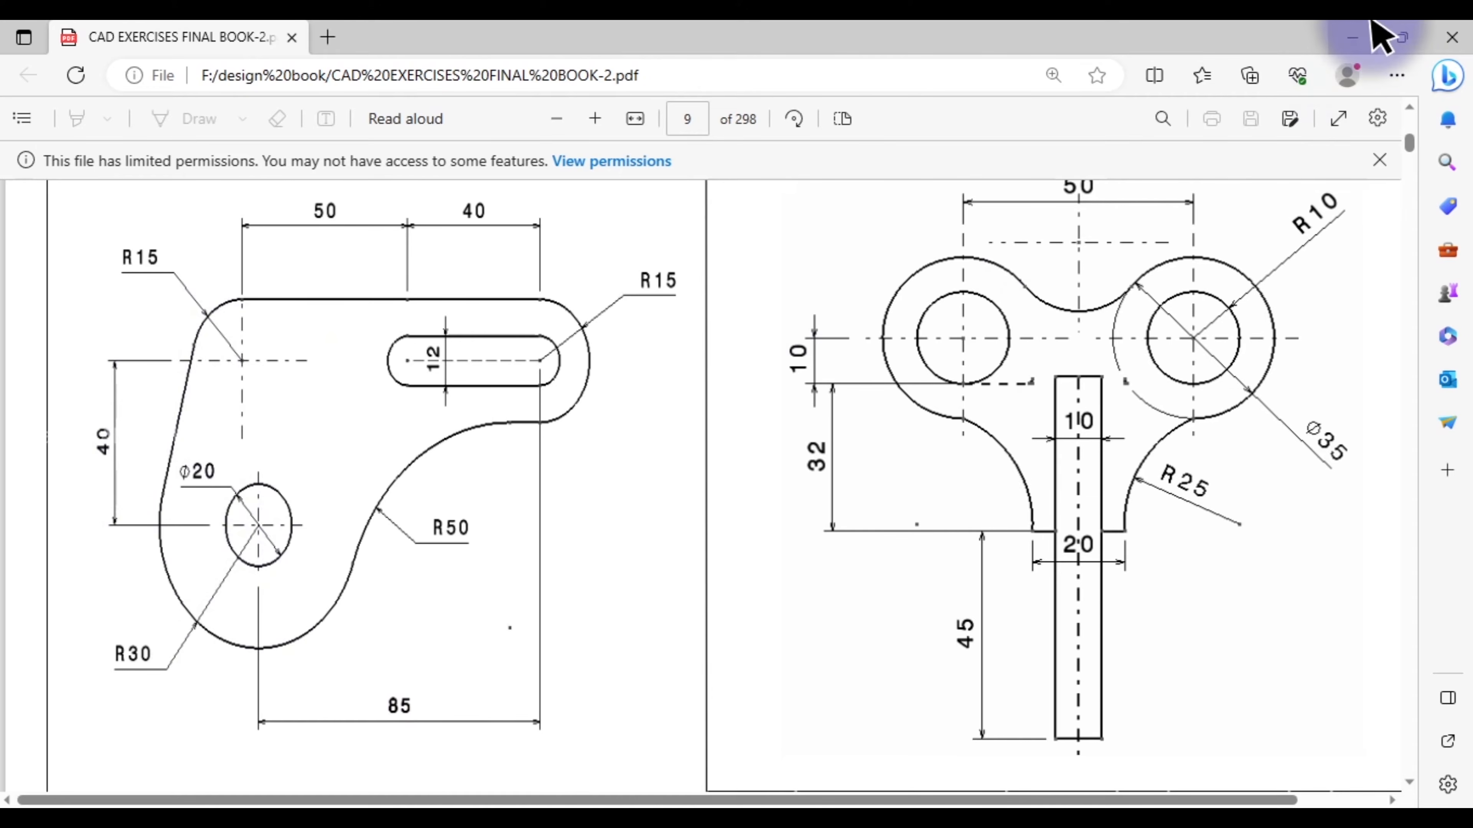
pyautogui.click(1354, 37)
# Step: Offset the right vertical construction line 85 mm to the left to locate the large lower circle's centre
pyautogui.click(858, 458)
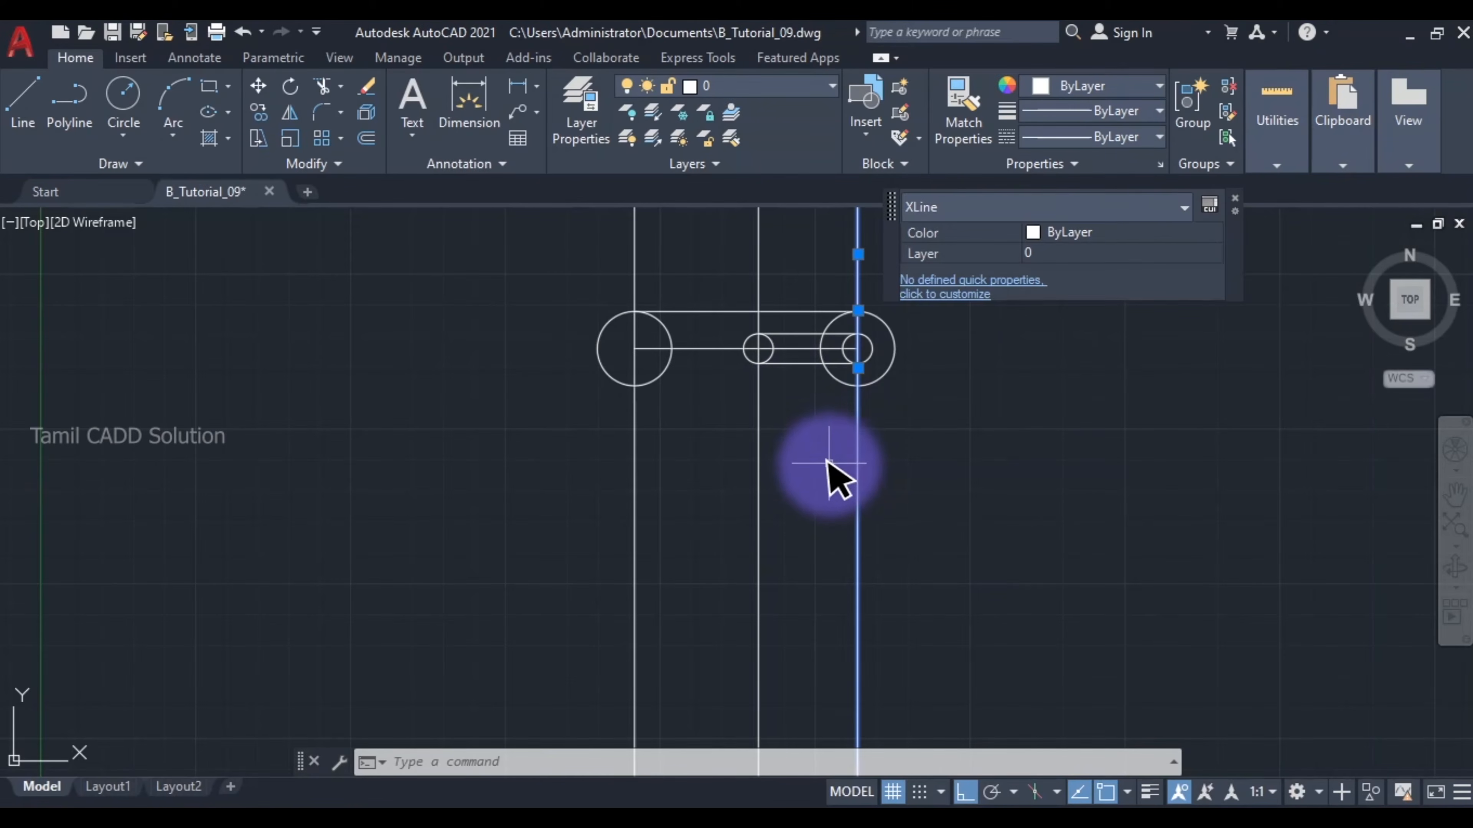
pyautogui.click(829, 467)
pyautogui.press('Escape')
pyautogui.write('o')
pyautogui.press('Return')
pyautogui.write('8')
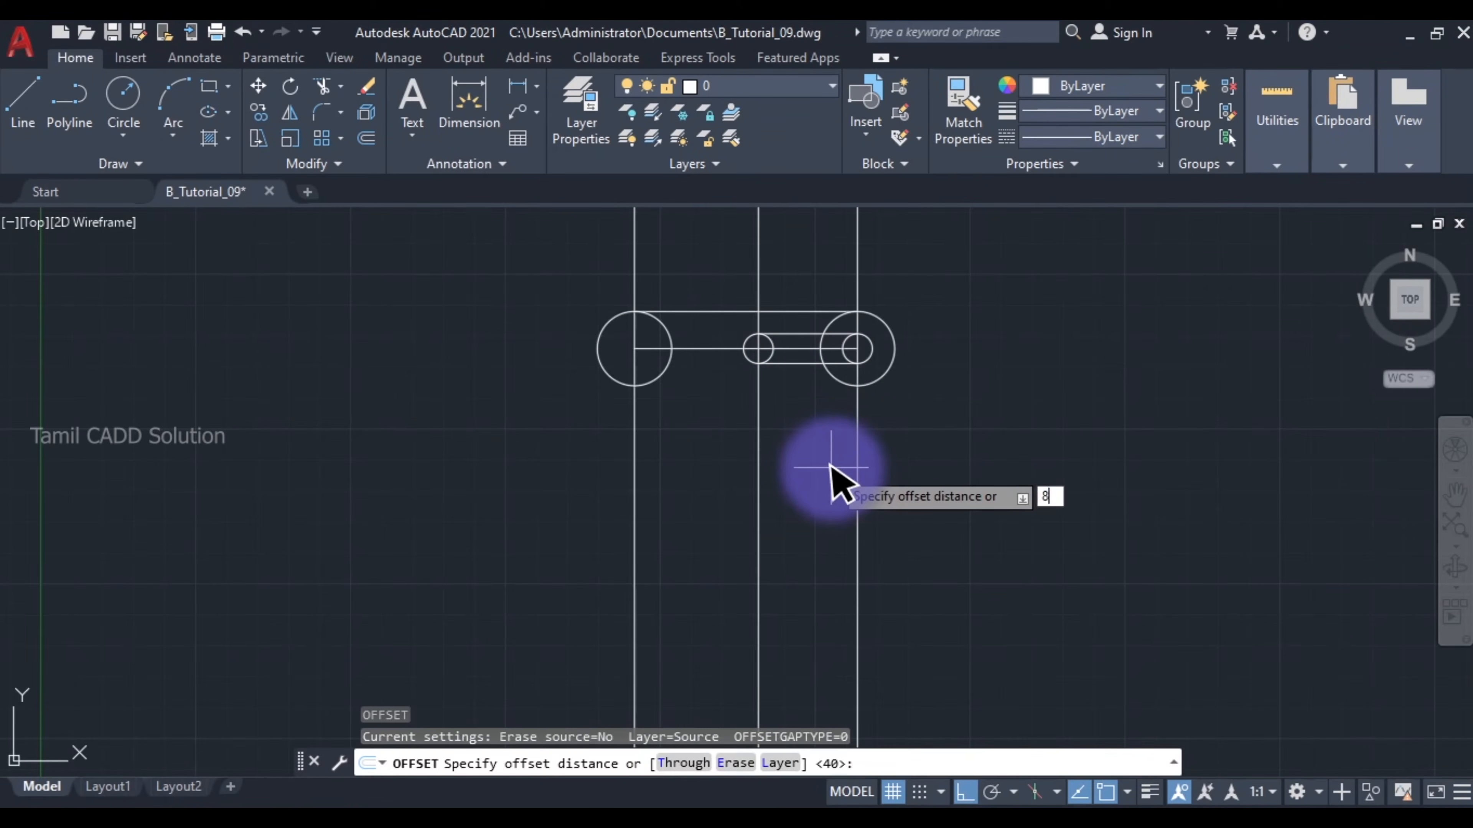
pyautogui.write('5')
pyautogui.press('Return')
pyautogui.click(853, 473)
pyautogui.click(707, 559)
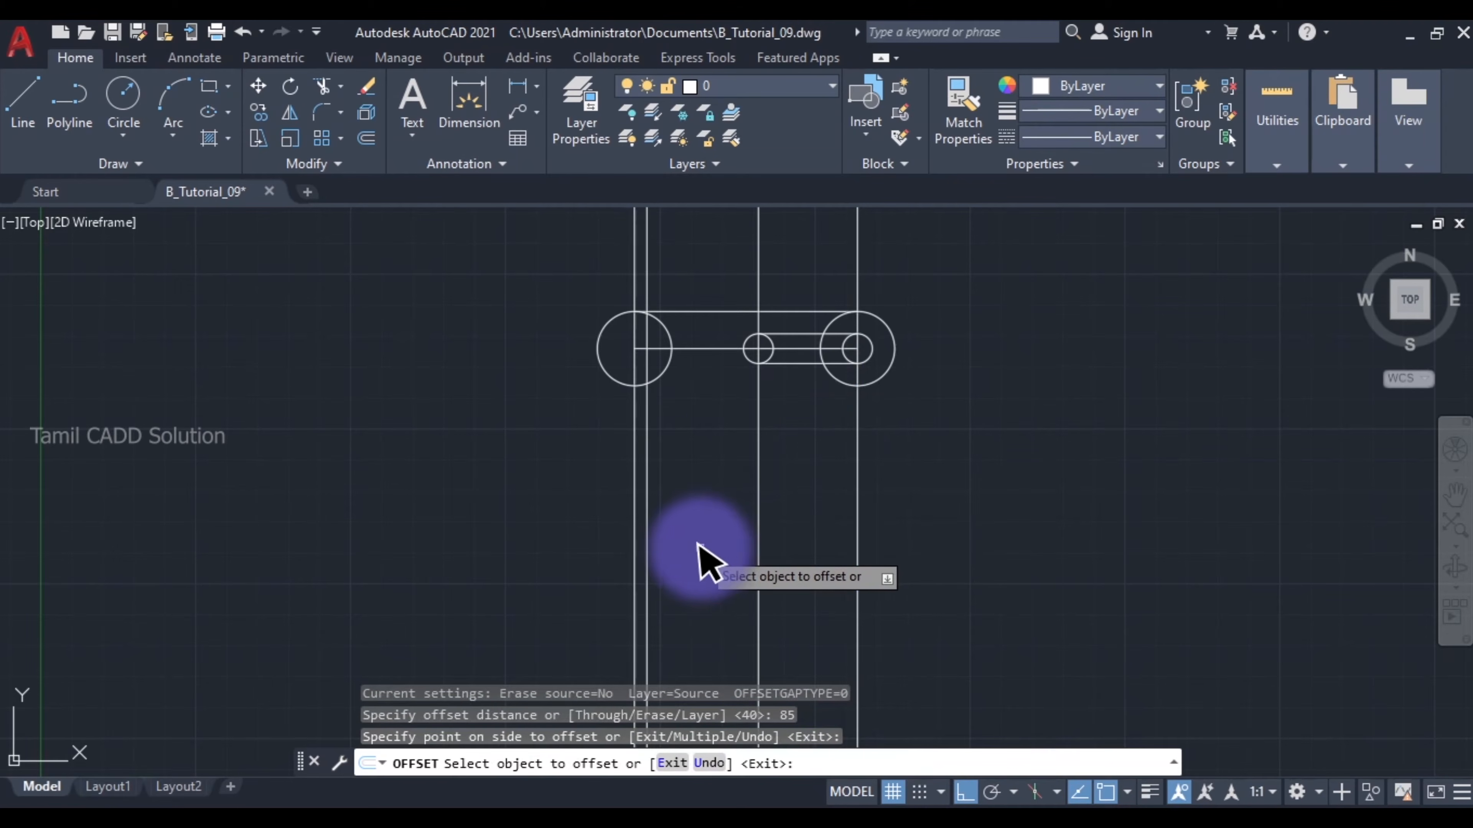
# Step: Offset the horizontal centre line between the two R15 circles 40 mm downward
pyautogui.click(690, 348)
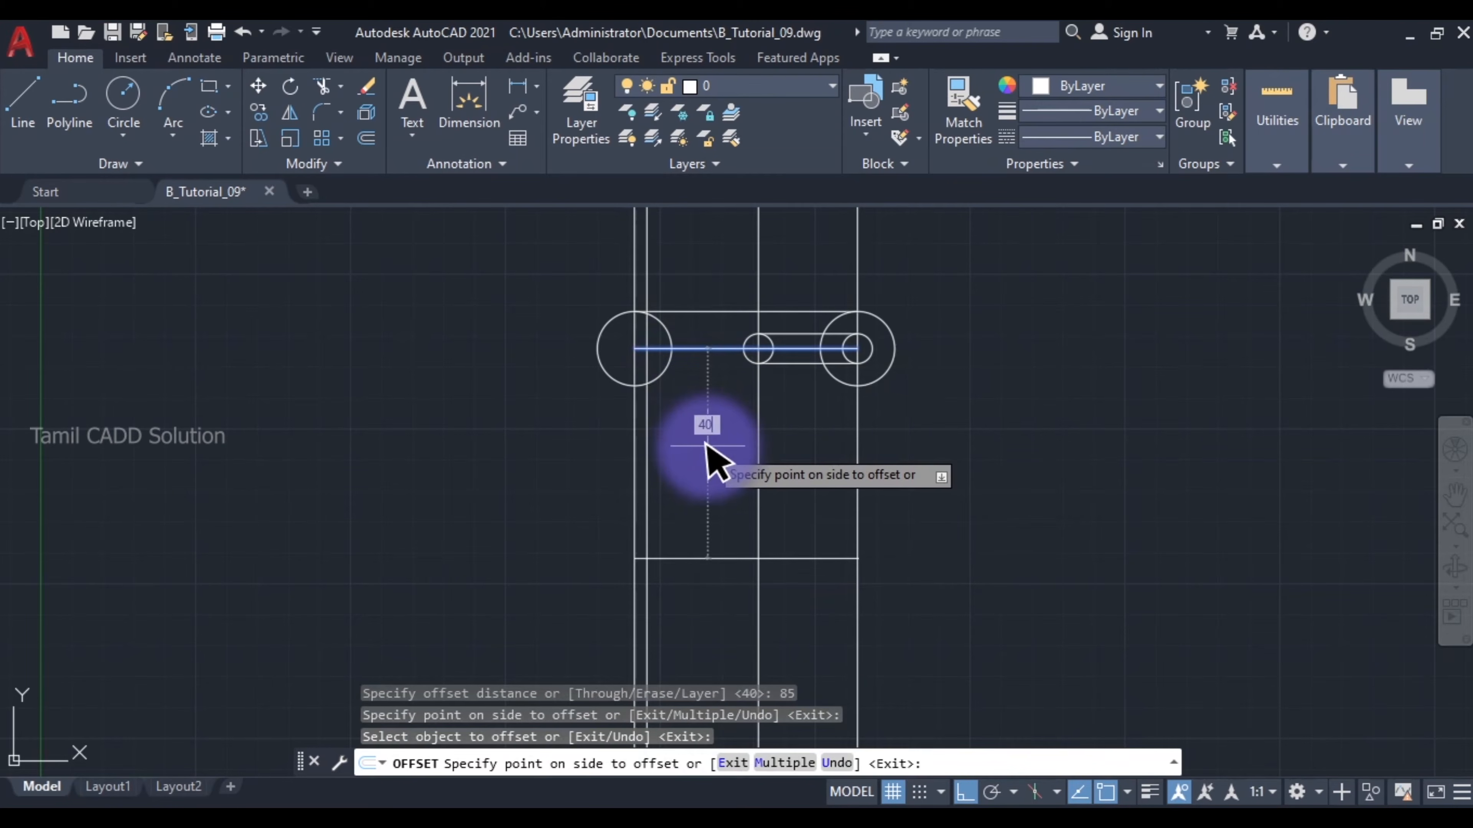
pyautogui.press('Return')
pyautogui.press('Escape')
# Step: Draw a circle of radius 30 mm where the lower horizontal line crosses the 85 mm offset construction line, checking the radius in the PDF
pyautogui.scroll(4, 635, 459)
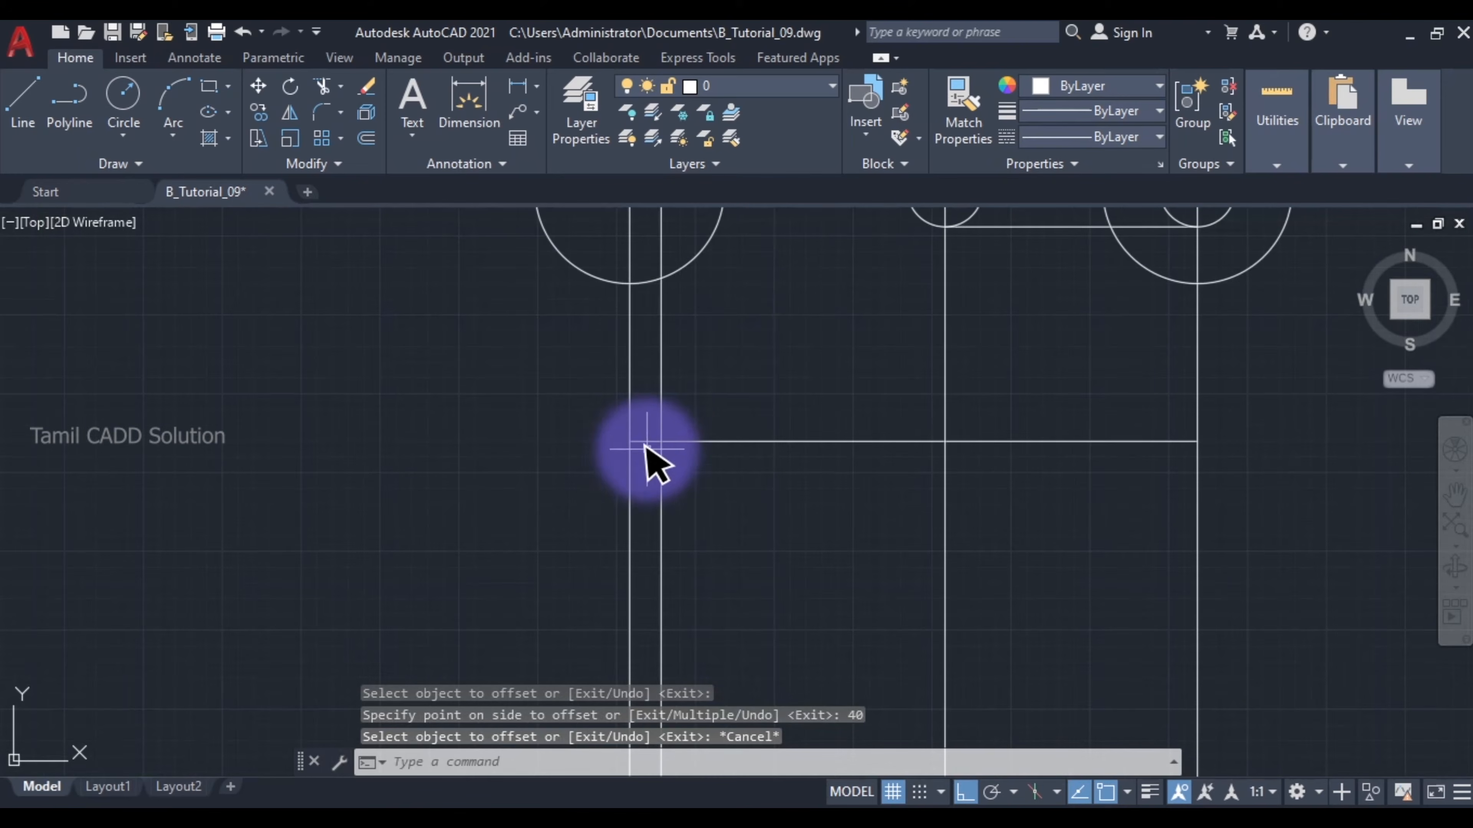
pyautogui.write('c')
pyautogui.press('Return')
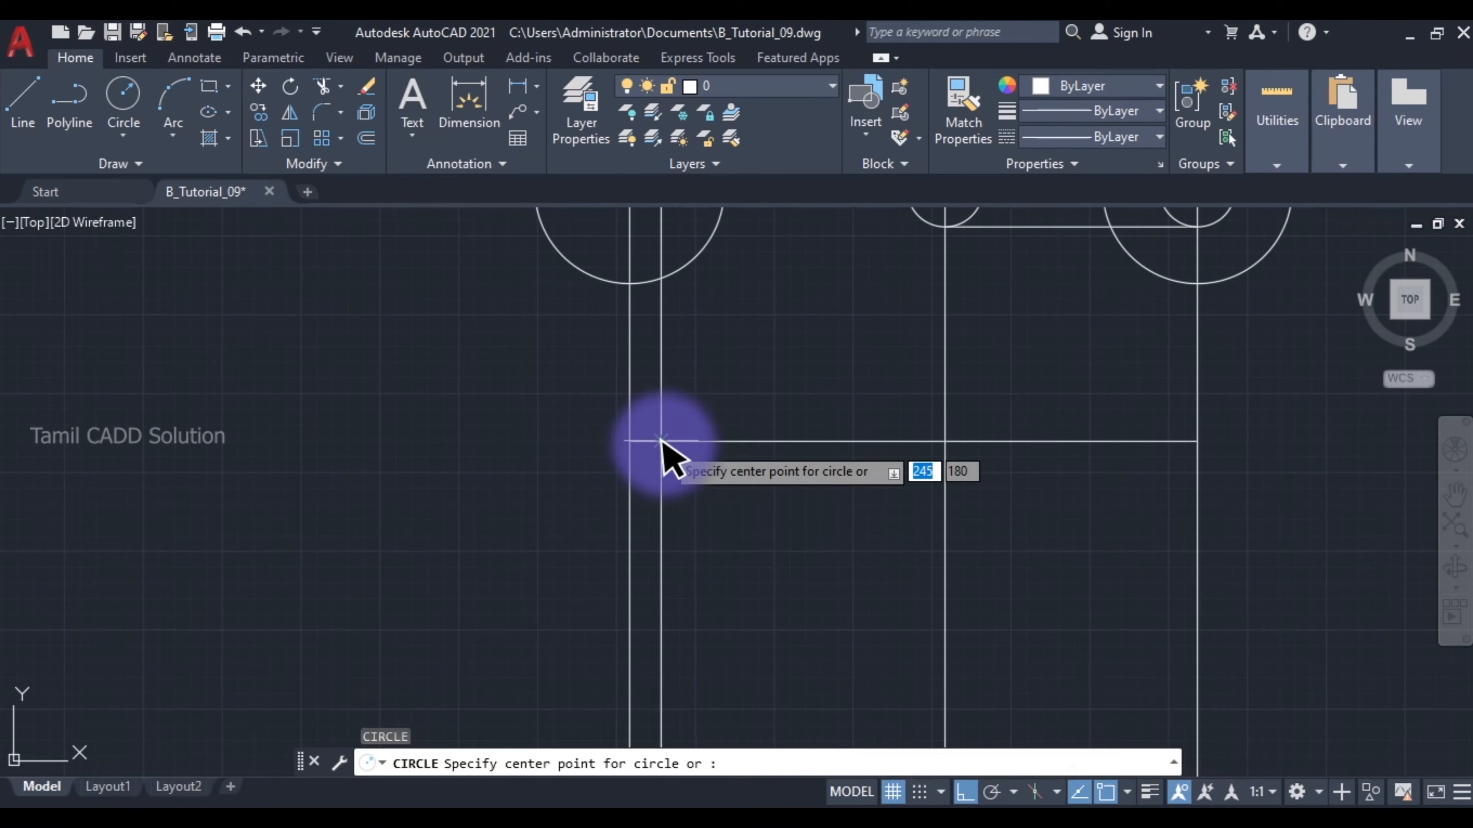
pyautogui.click(661, 441)
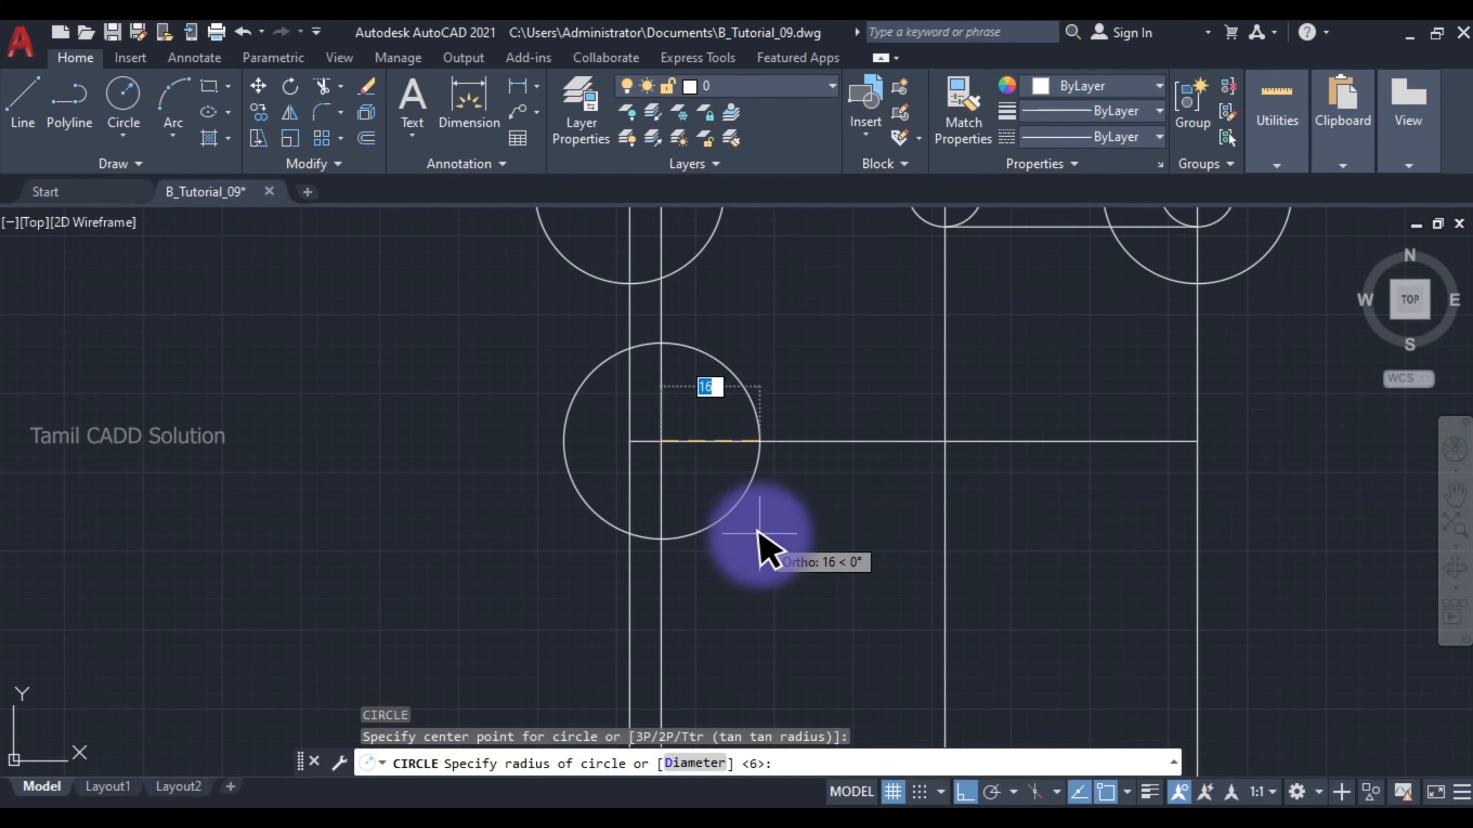
pyautogui.click(232, 825)
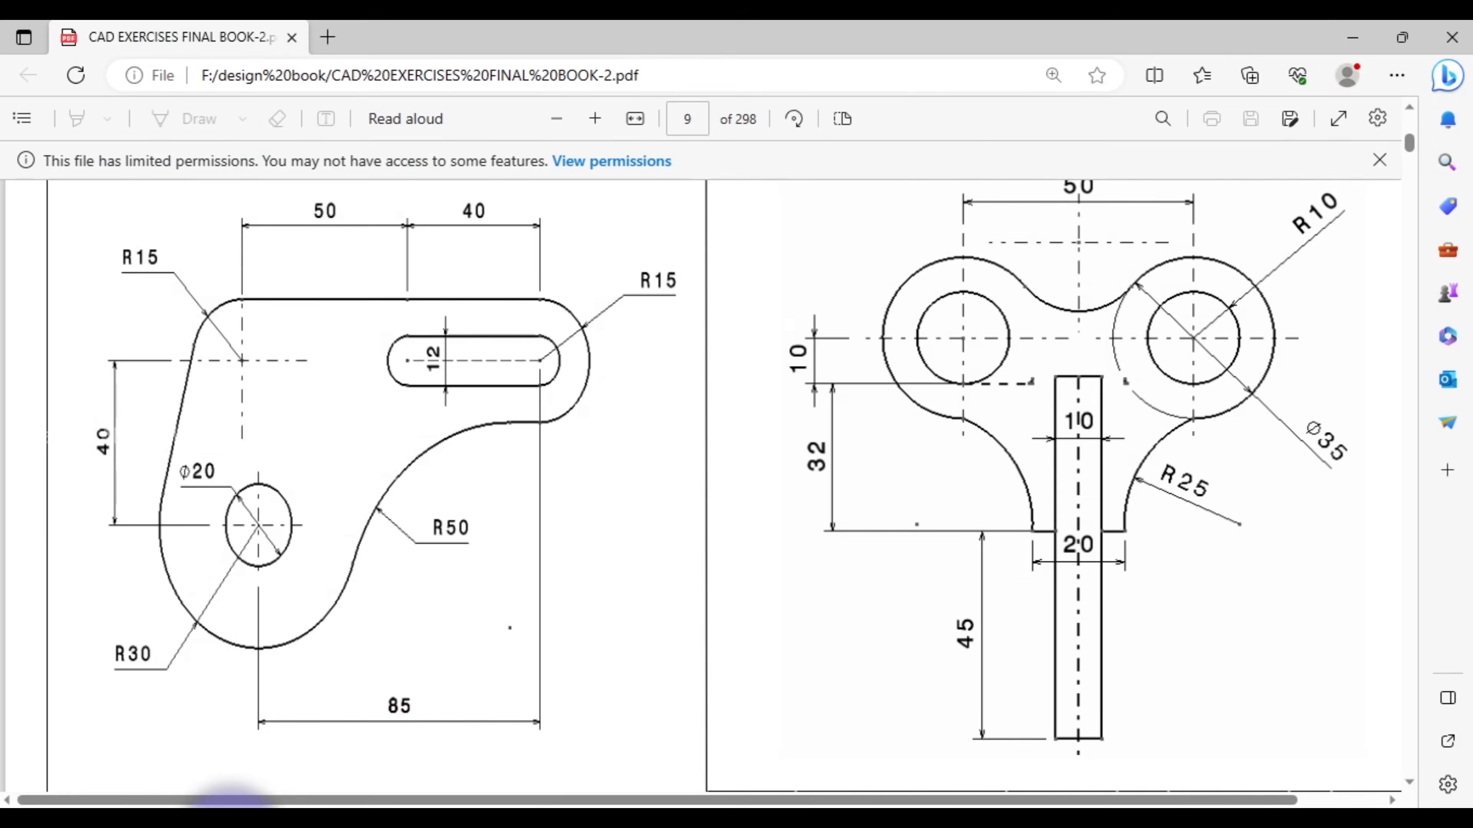
pyautogui.click(232, 818)
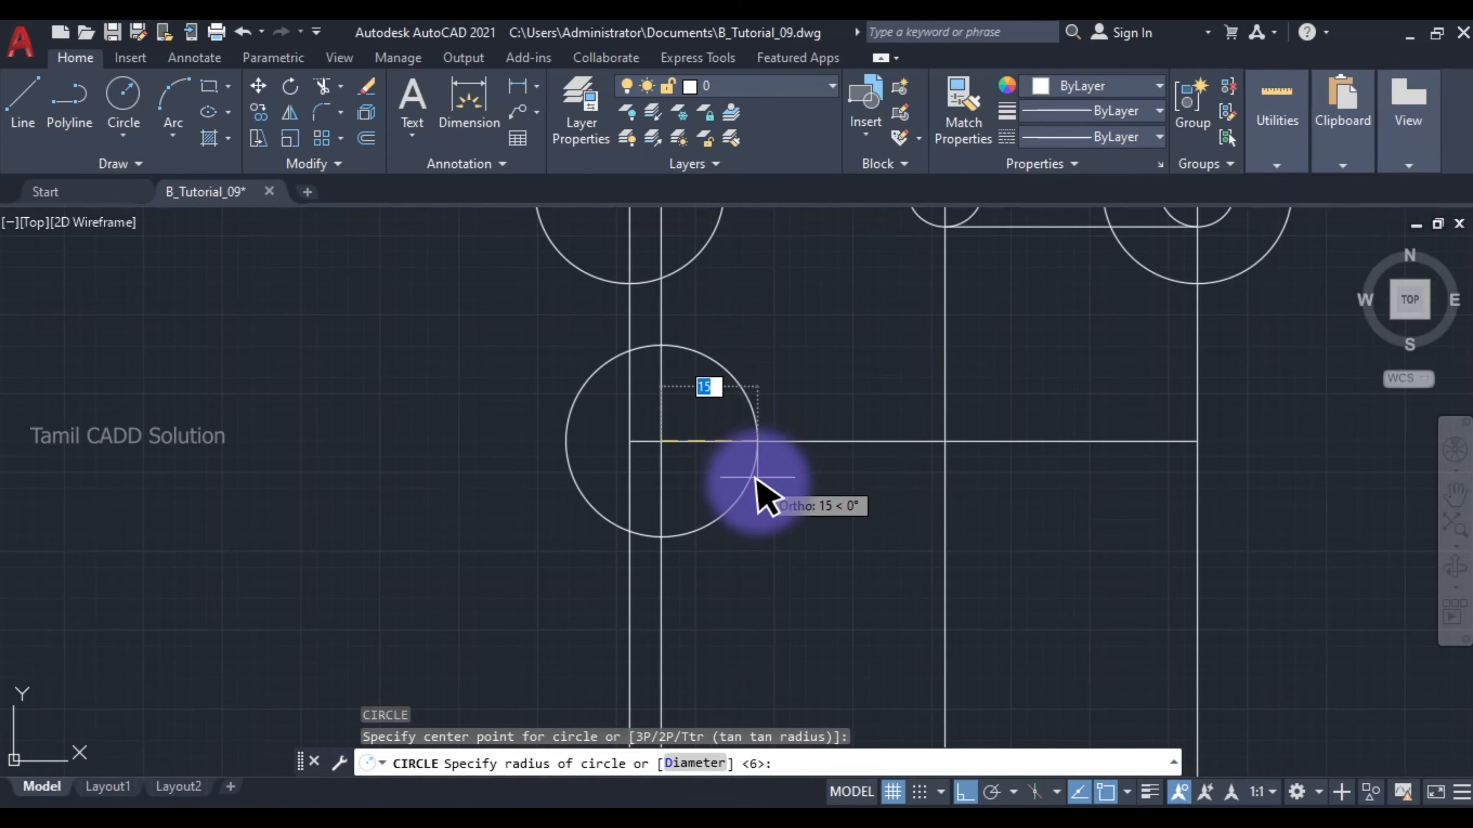
pyautogui.write('30')
pyautogui.press('Return')
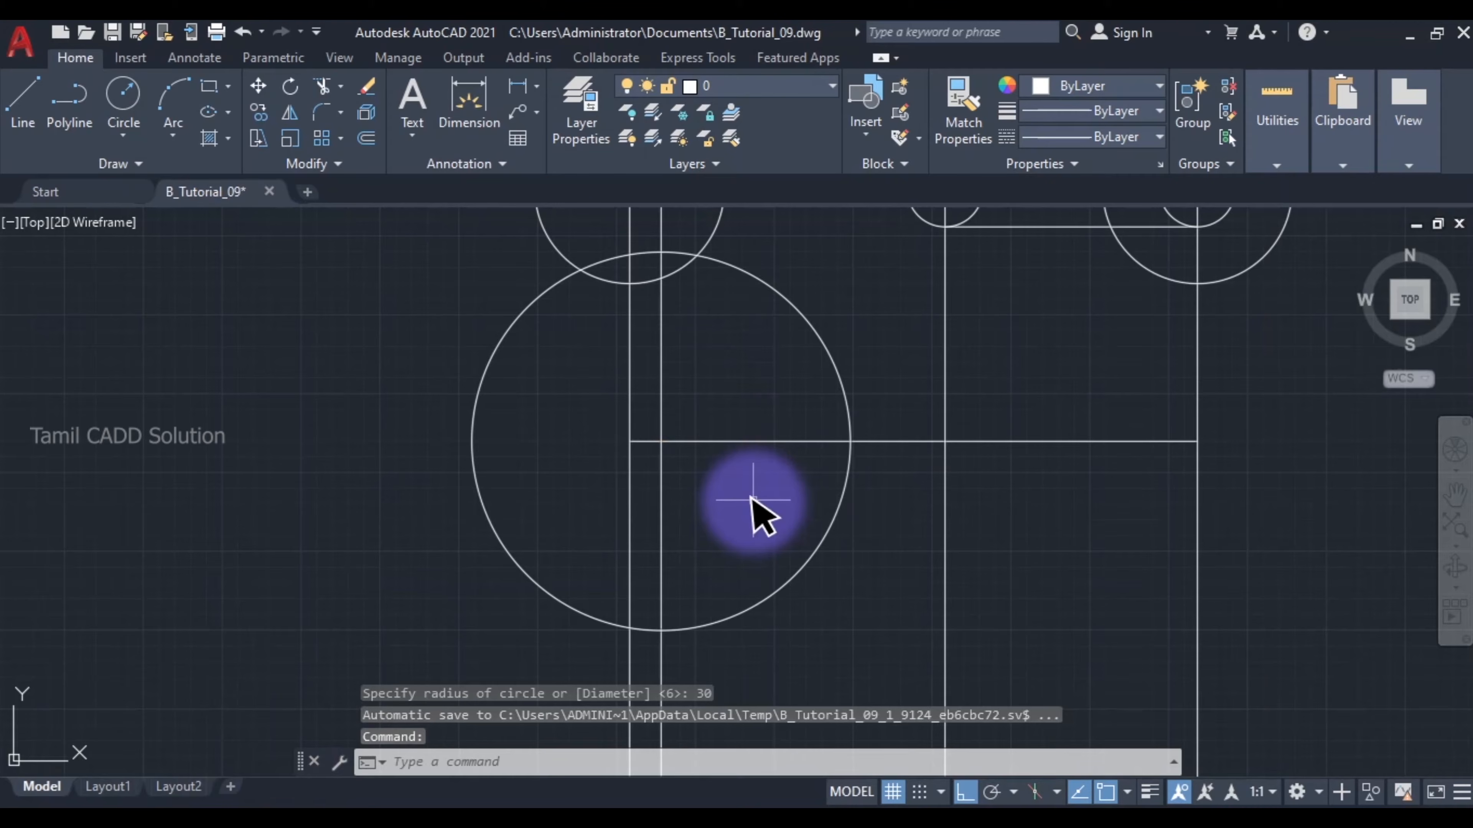
# Step: Draw a concentric 20 mm diameter hole at the centre of the R30 circle, checking the size in the PDF
pyautogui.press('Return')
pyautogui.click(226, 821)
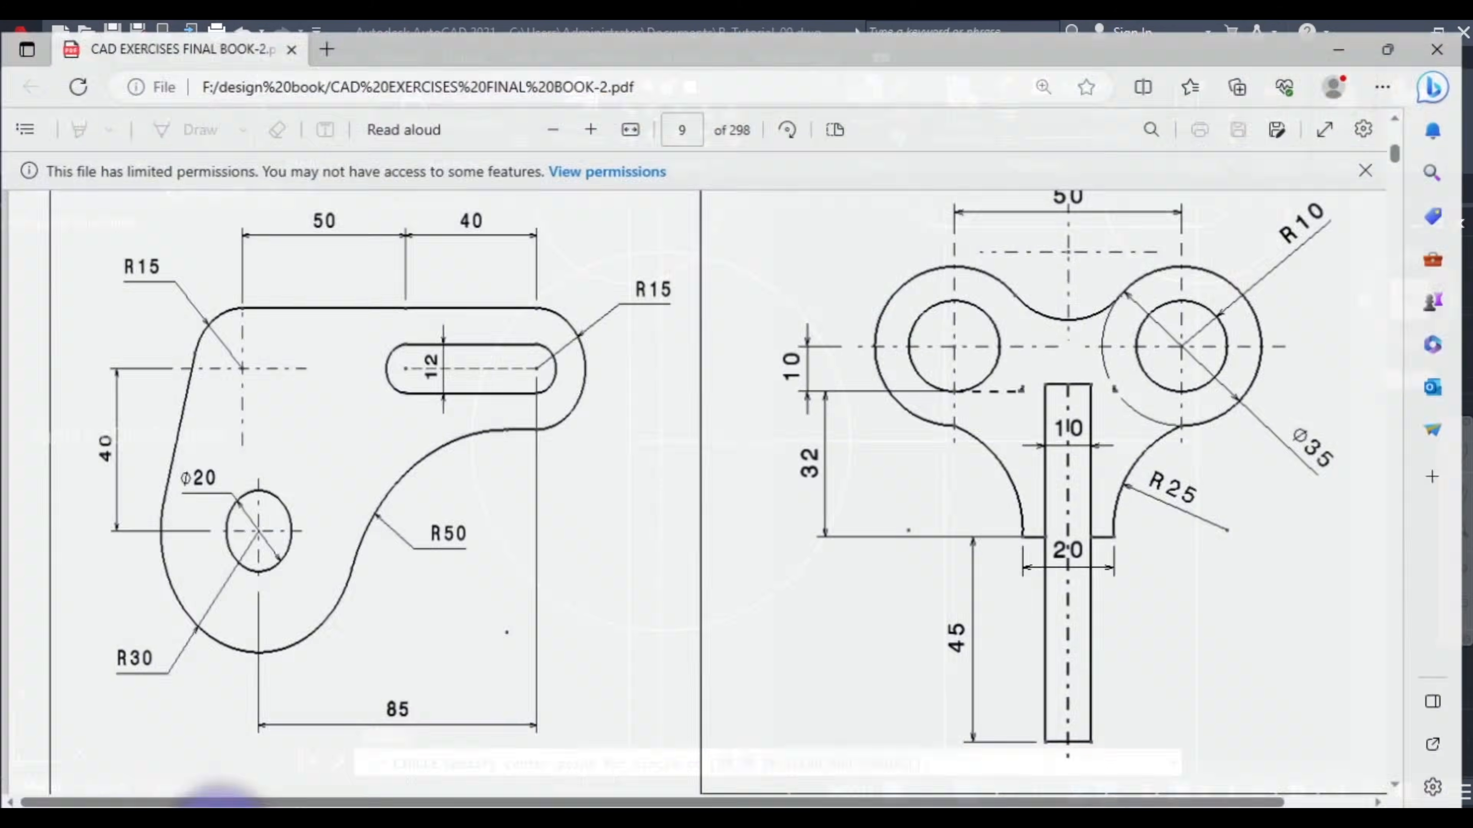
pyautogui.click(226, 818)
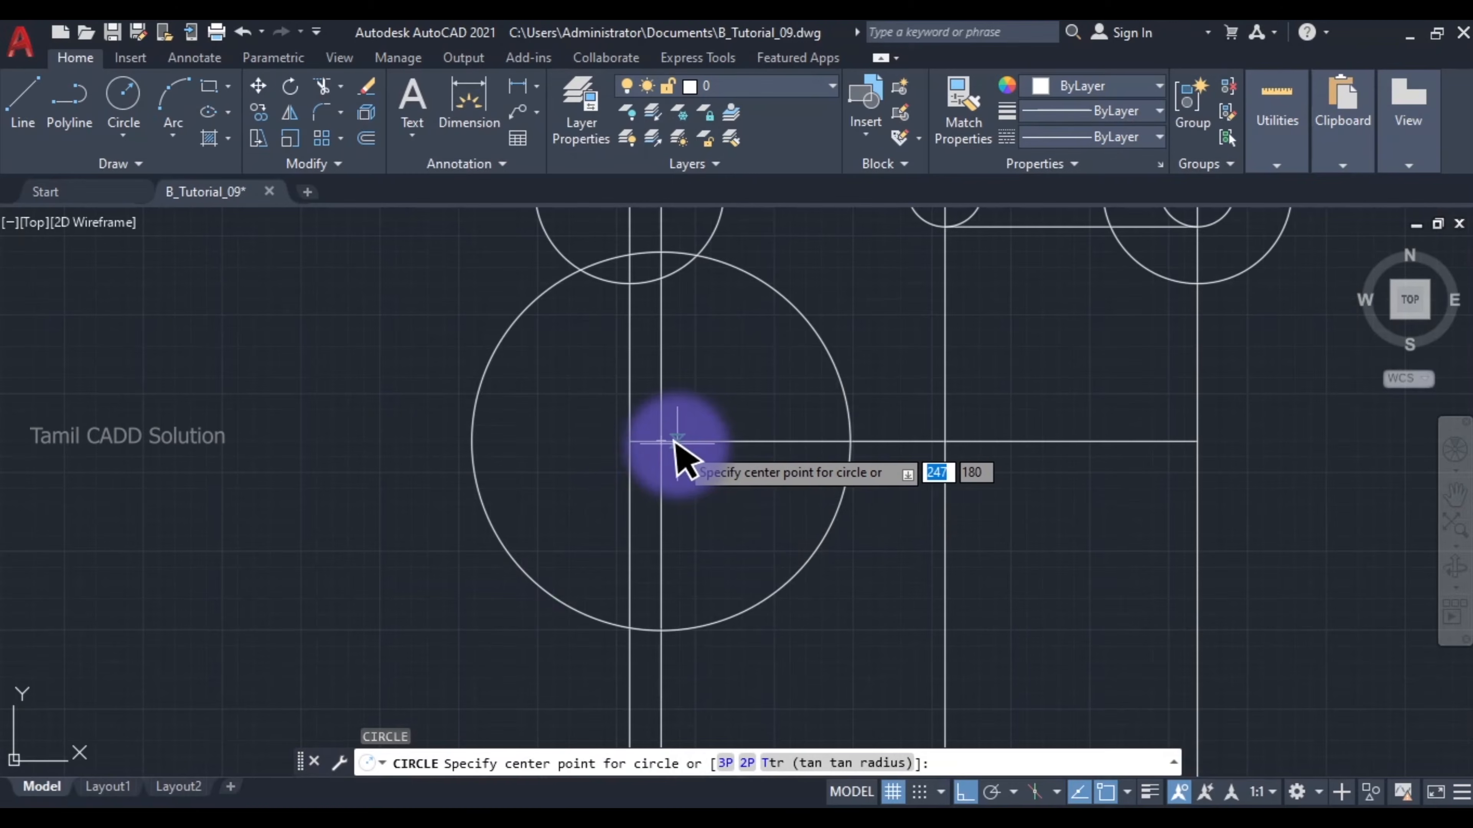
pyautogui.click(661, 441)
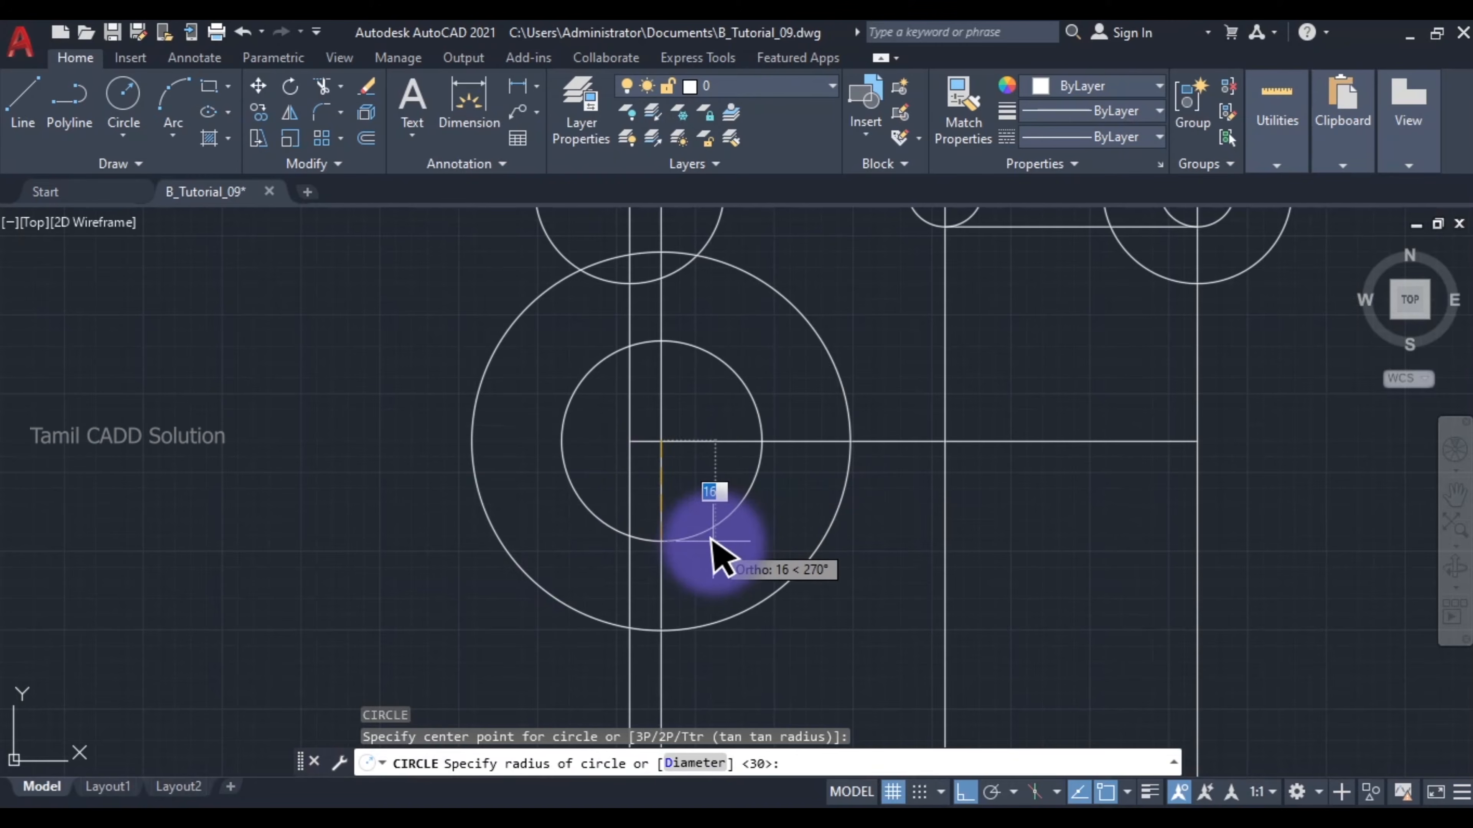
pyautogui.write('d')
pyautogui.press('Return')
pyautogui.press('Return')
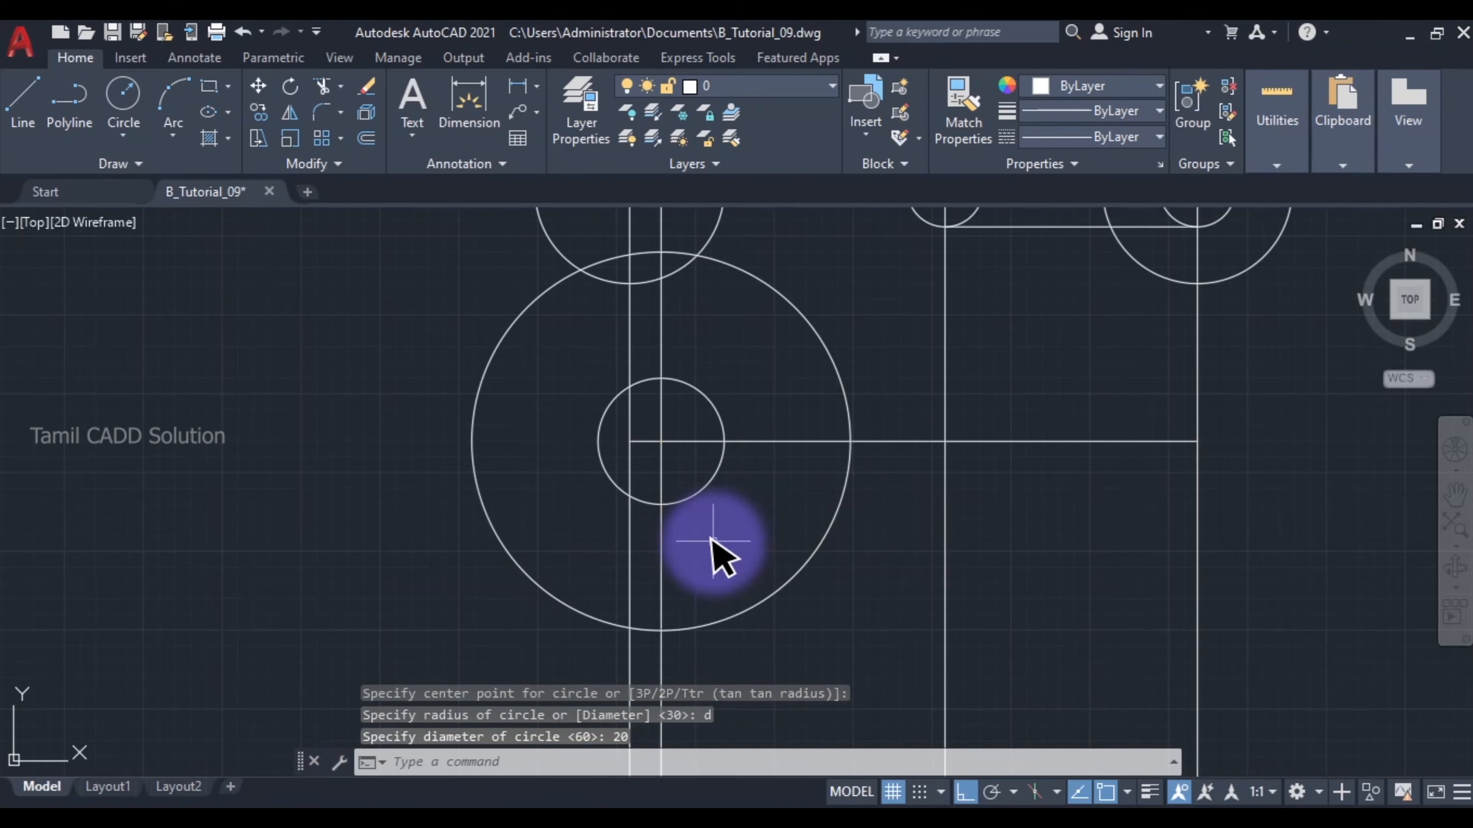
pyautogui.press('Escape')
# Step: Check the outline in the PDF and draw a line tangent to the outer left sides of the R30 circle and the left R15 circle
pyautogui.scroll(-2, 781, 408)
pyautogui.moveTo(884, 418); pyautogui.dragTo(608, 523, button='middle')
pyautogui.moveTo(741, 447); pyautogui.dragTo(898, 417, button='middle')
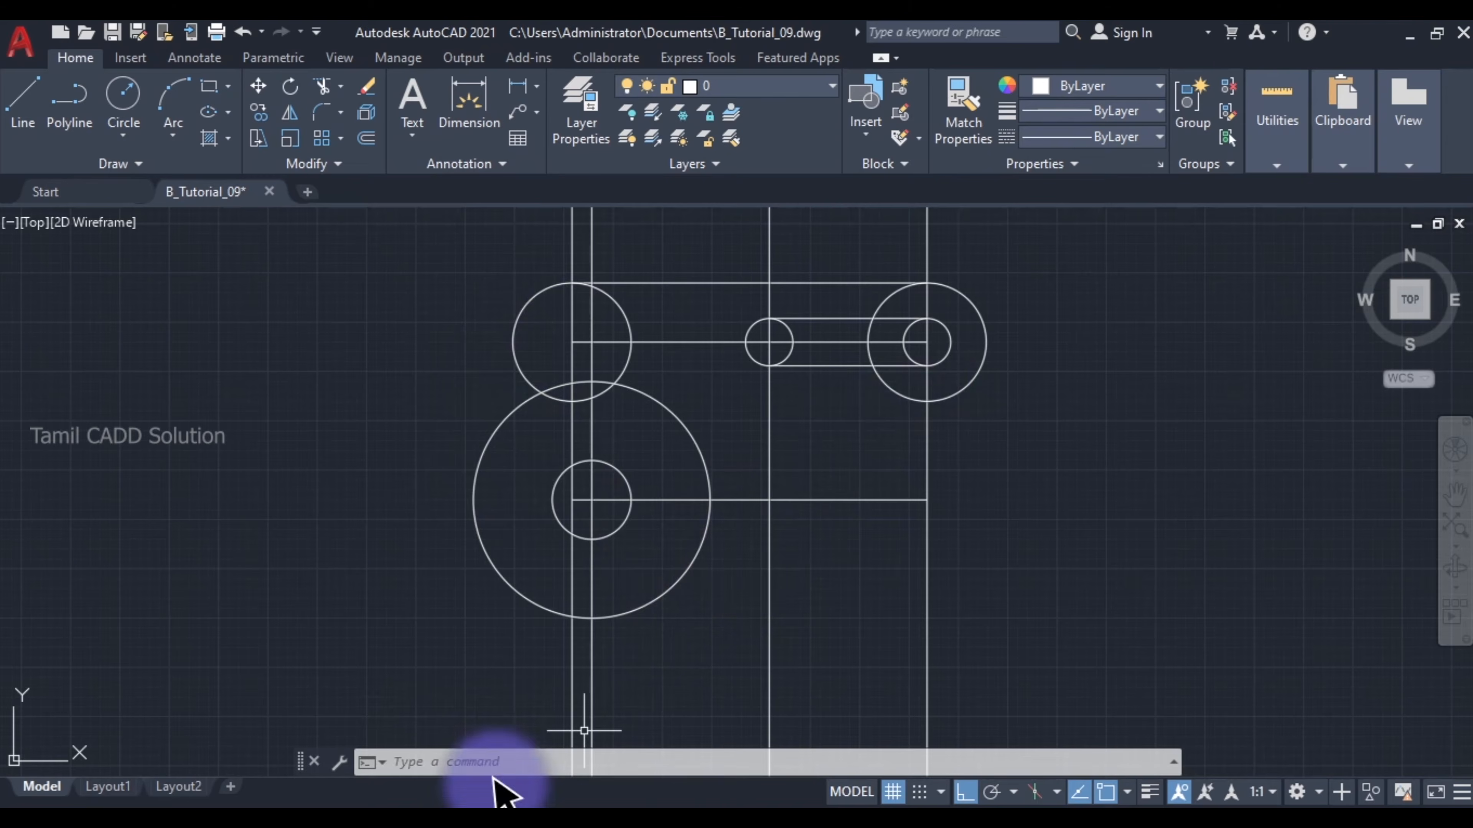
pyautogui.click(244, 826)
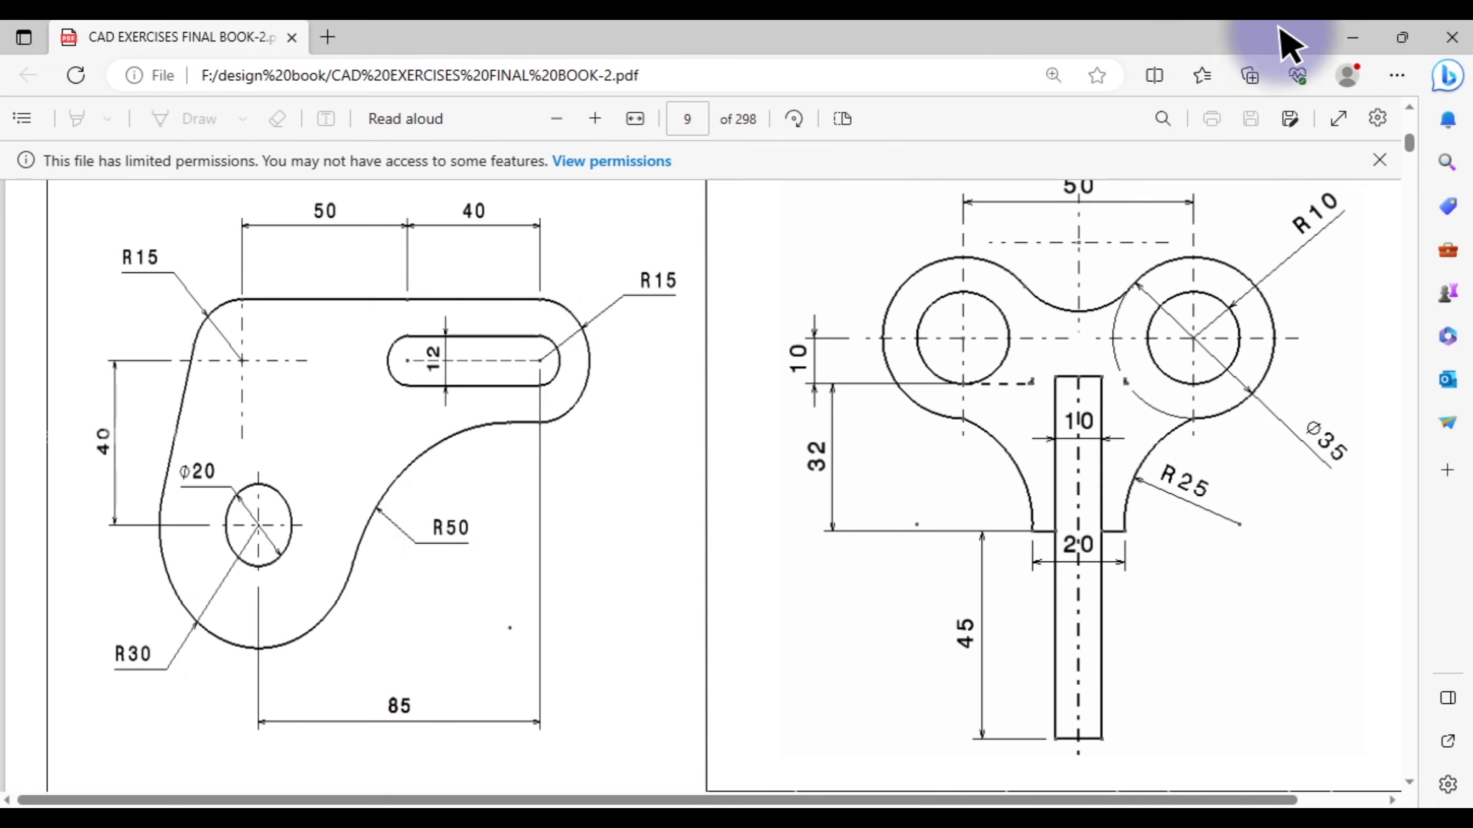
pyautogui.click(1351, 38)
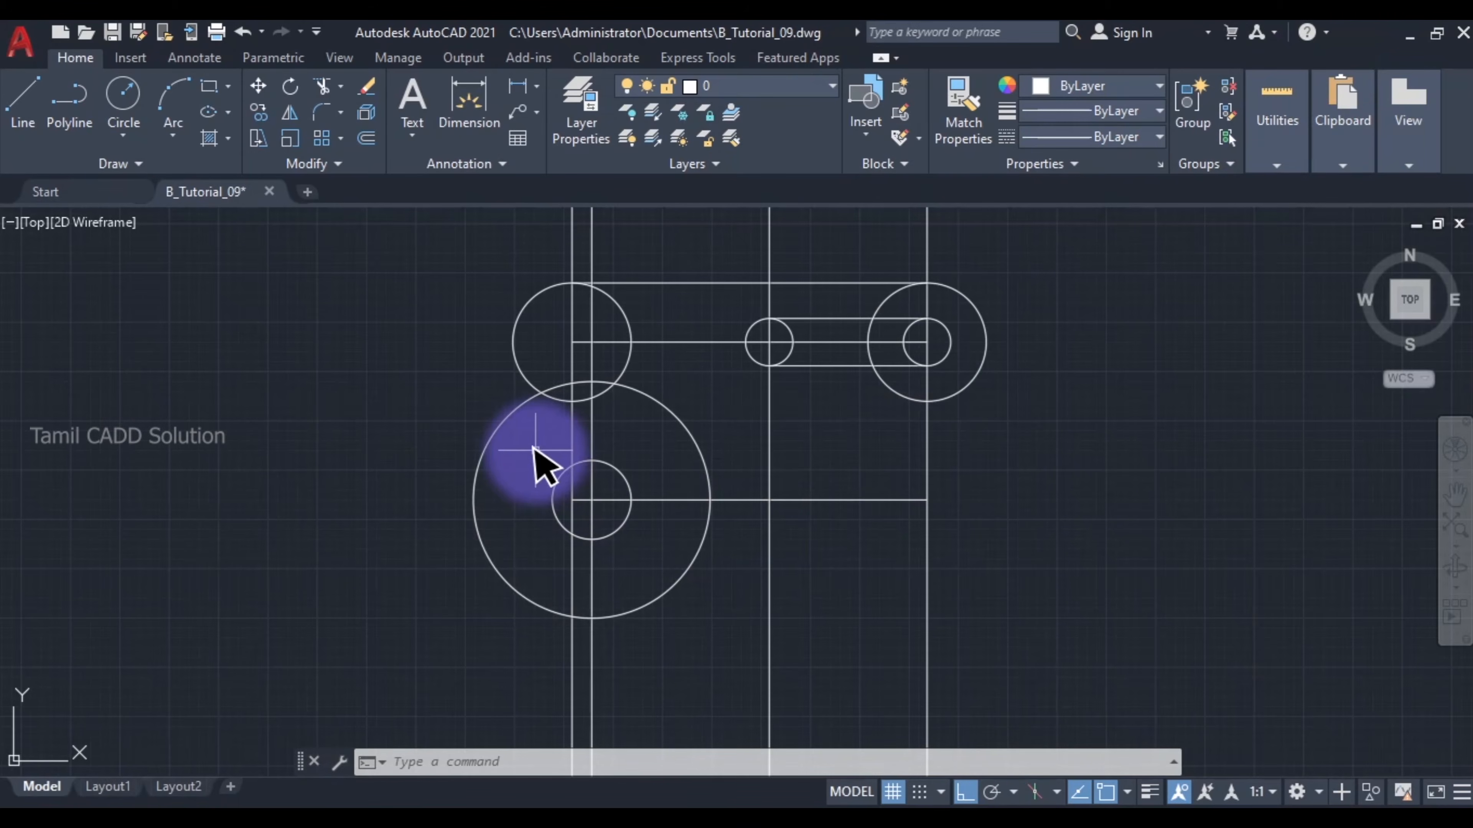
pyautogui.write('l')
pyautogui.press('Return')
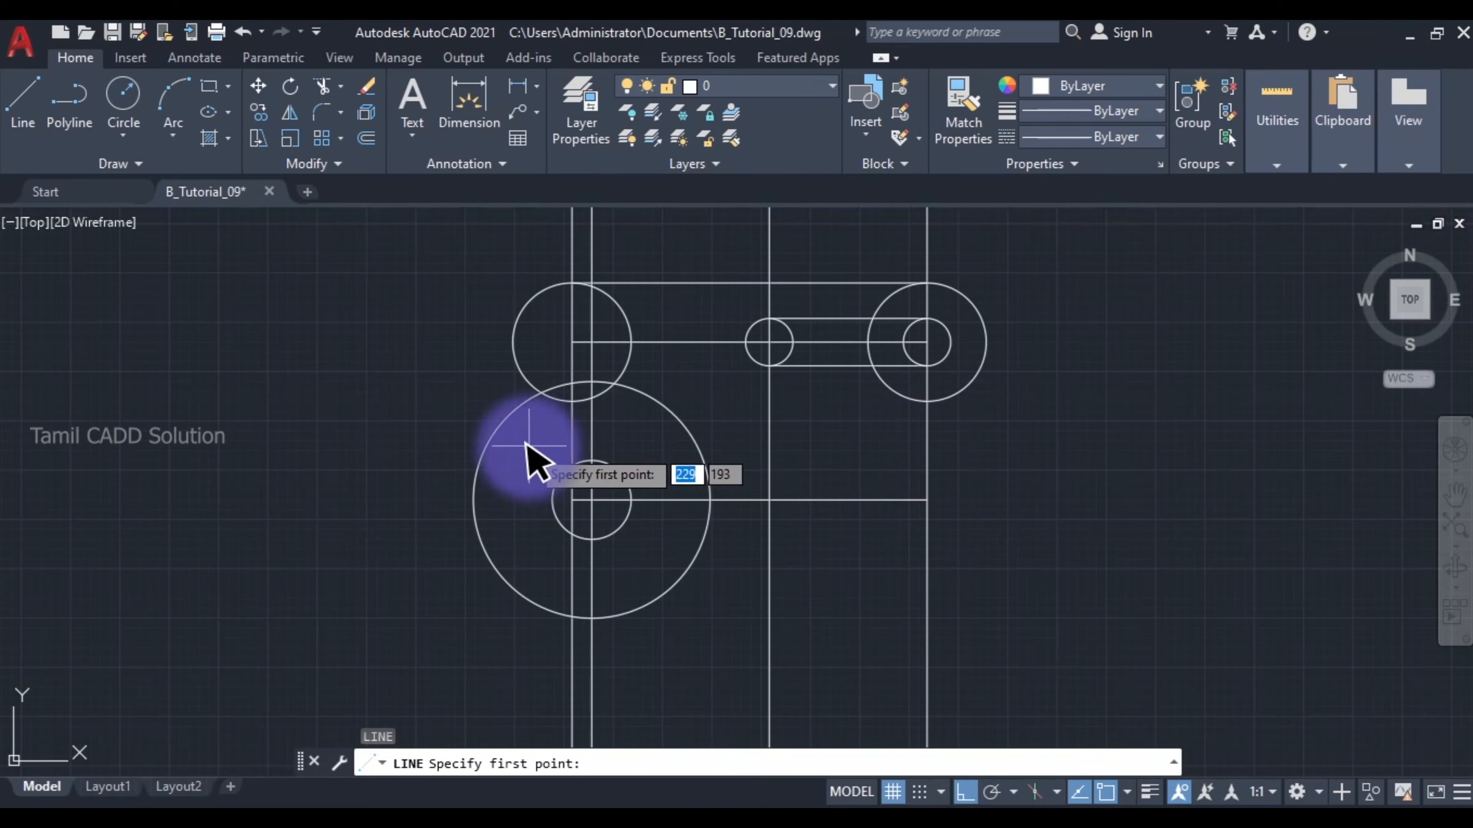
pyautogui.keyDown('shift'); pyautogui.rightClick(394, 515); pyautogui.keyUp('shift')
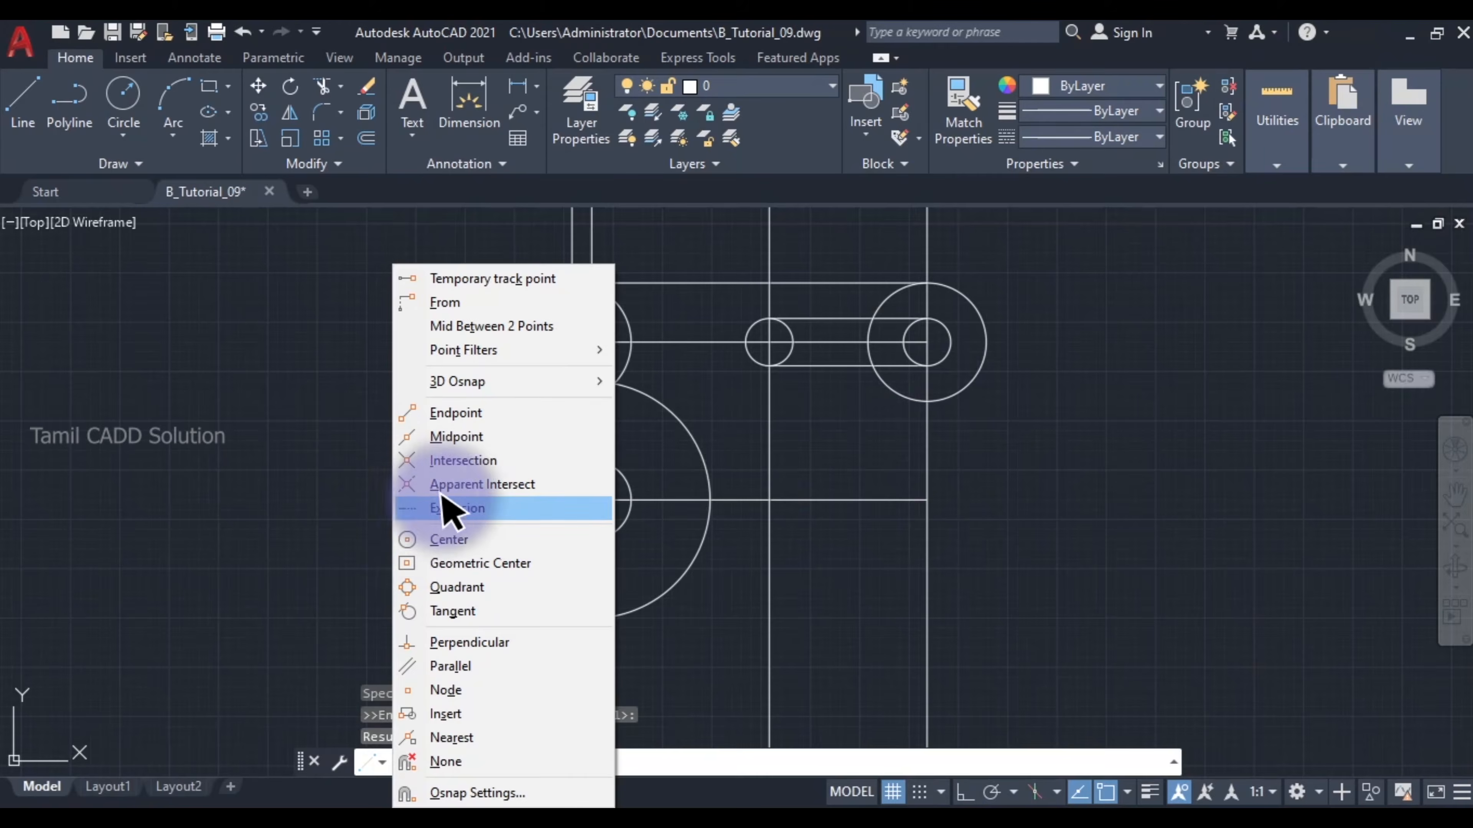
pyautogui.click(455, 612)
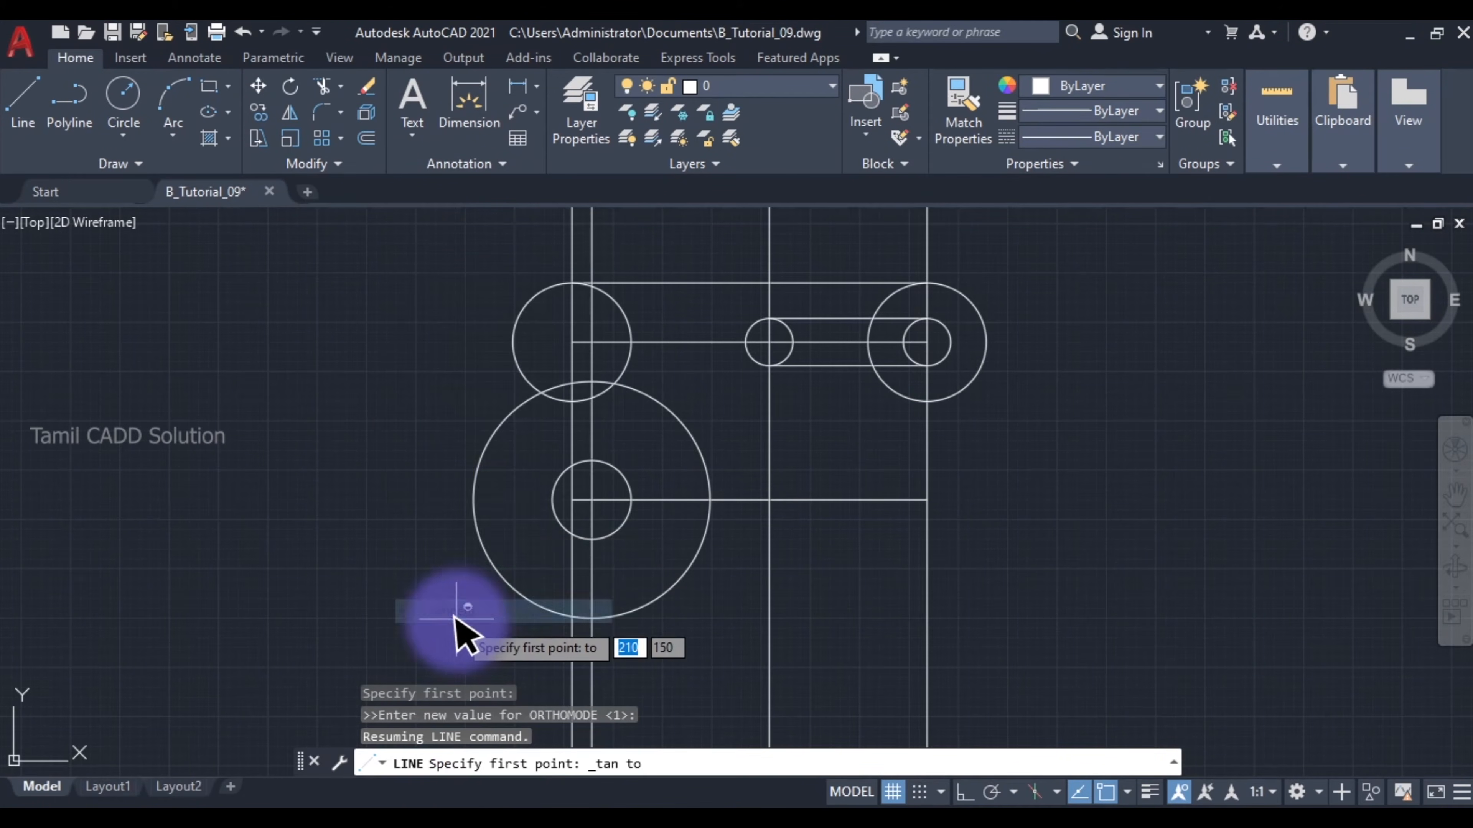
pyautogui.click(471, 522)
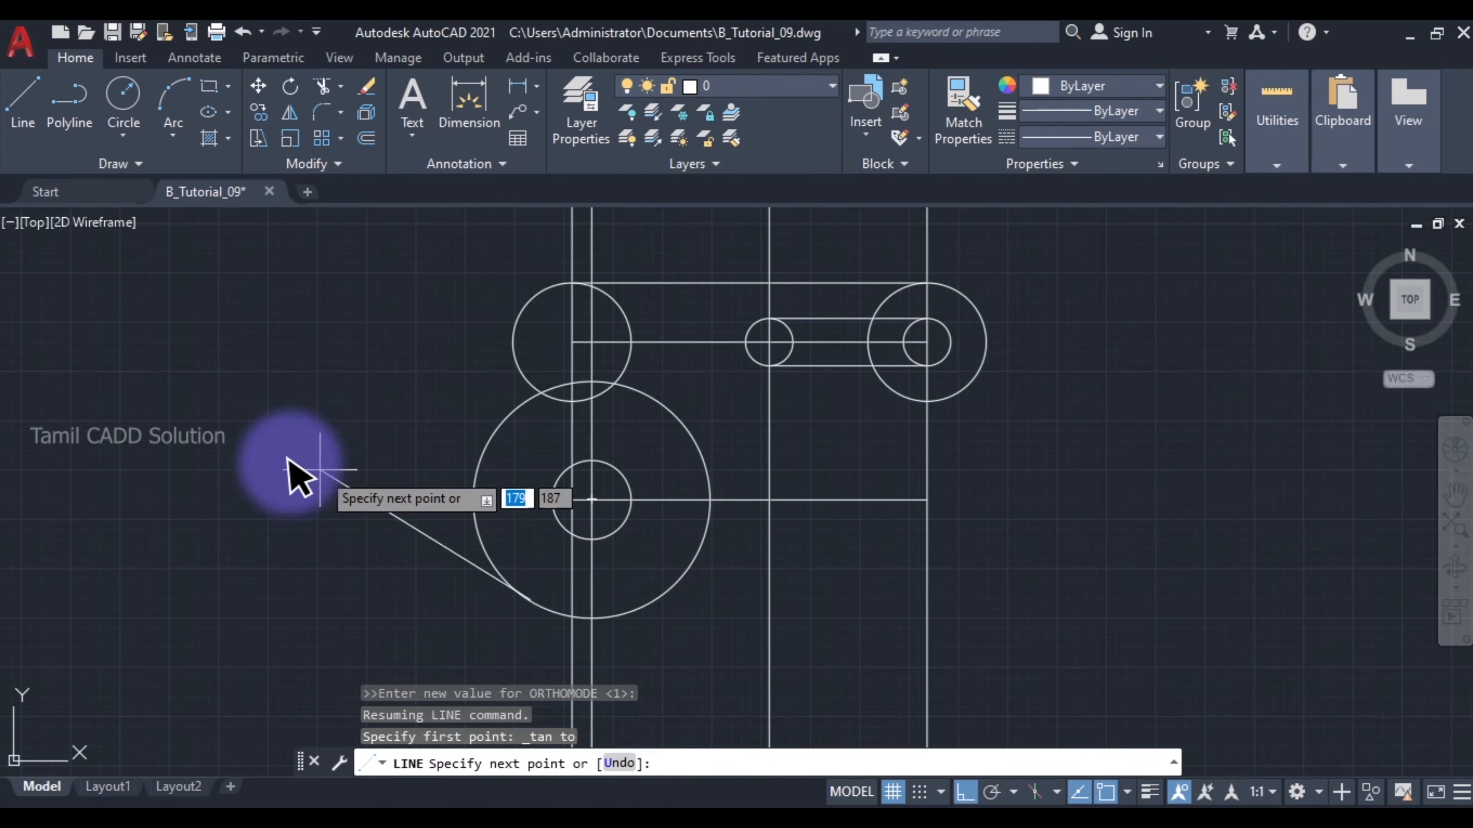
pyautogui.keyDown('shift'); pyautogui.rightClick(318, 381); pyautogui.keyUp('shift')
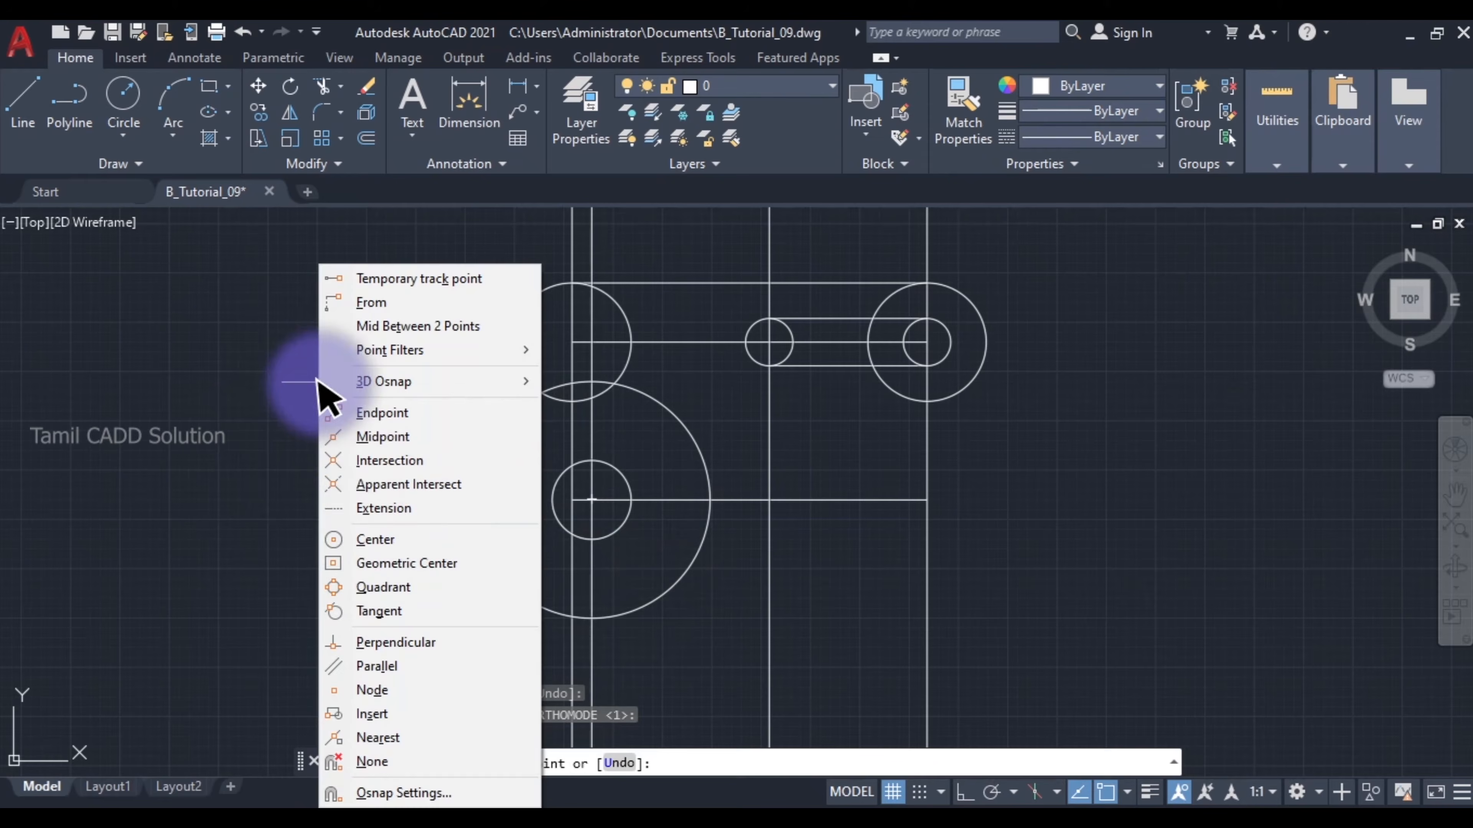
pyautogui.click(386, 609)
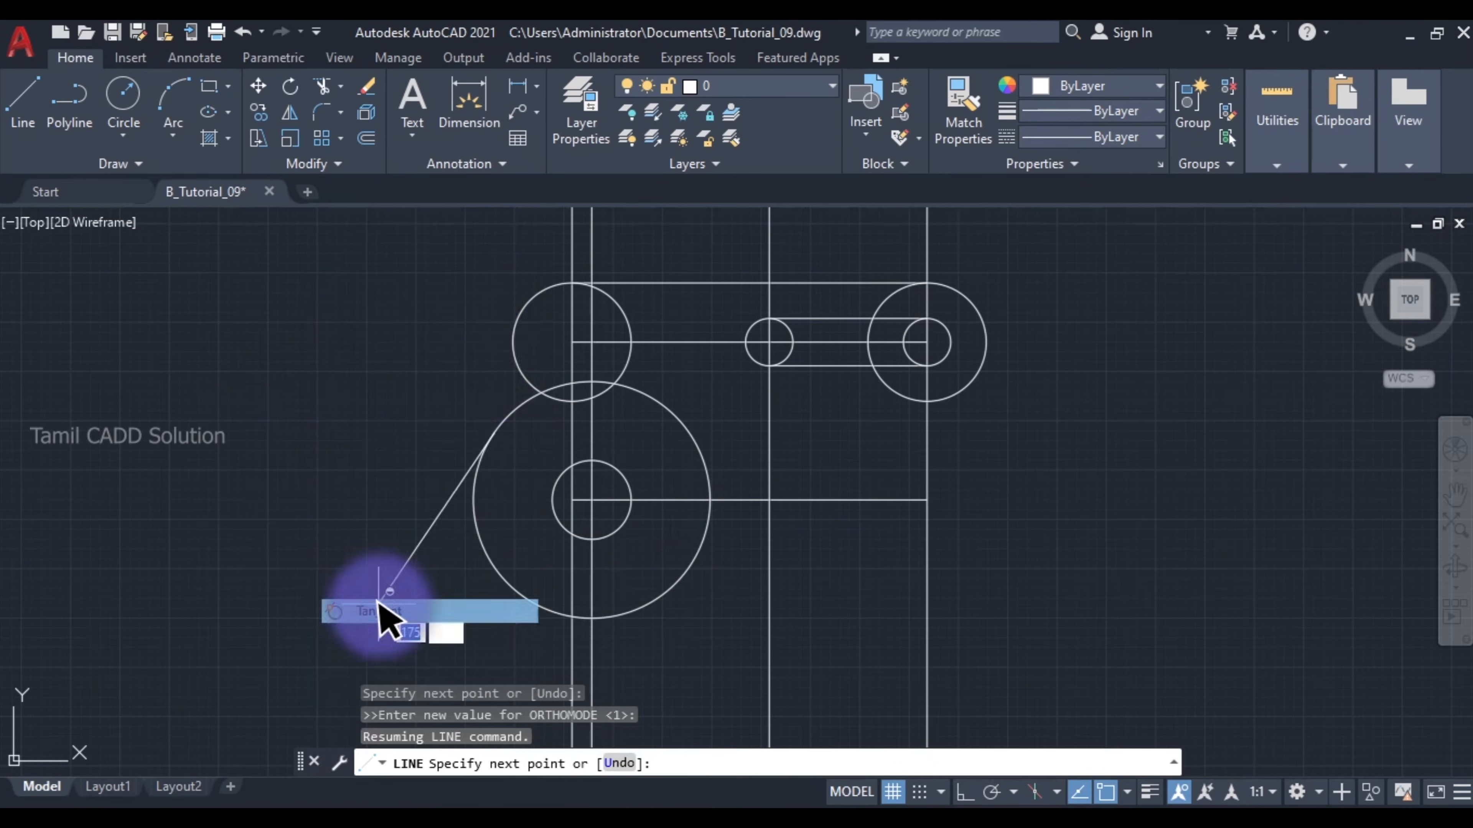
pyautogui.click(514, 323)
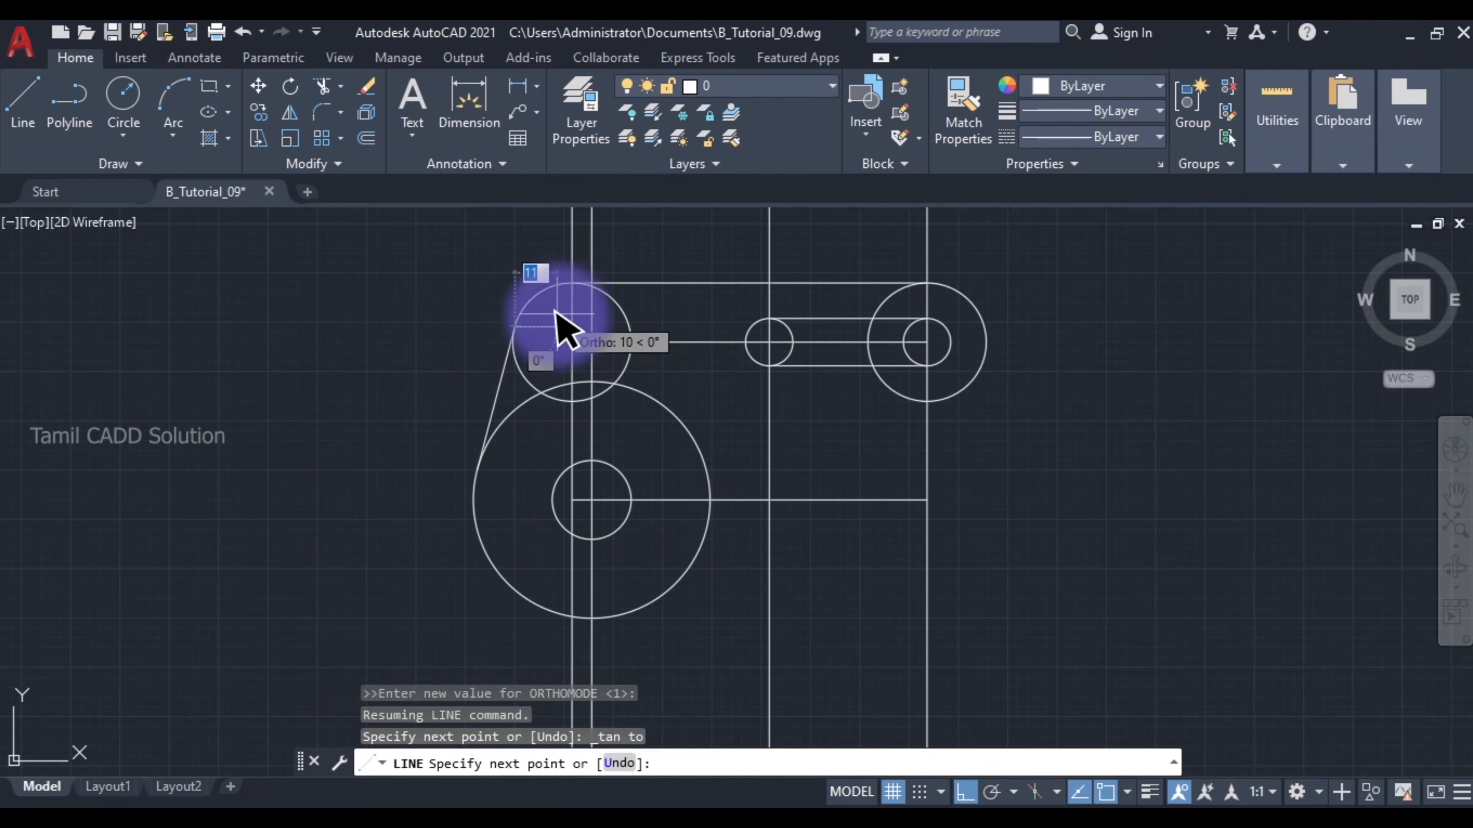
pyautogui.press('Escape')
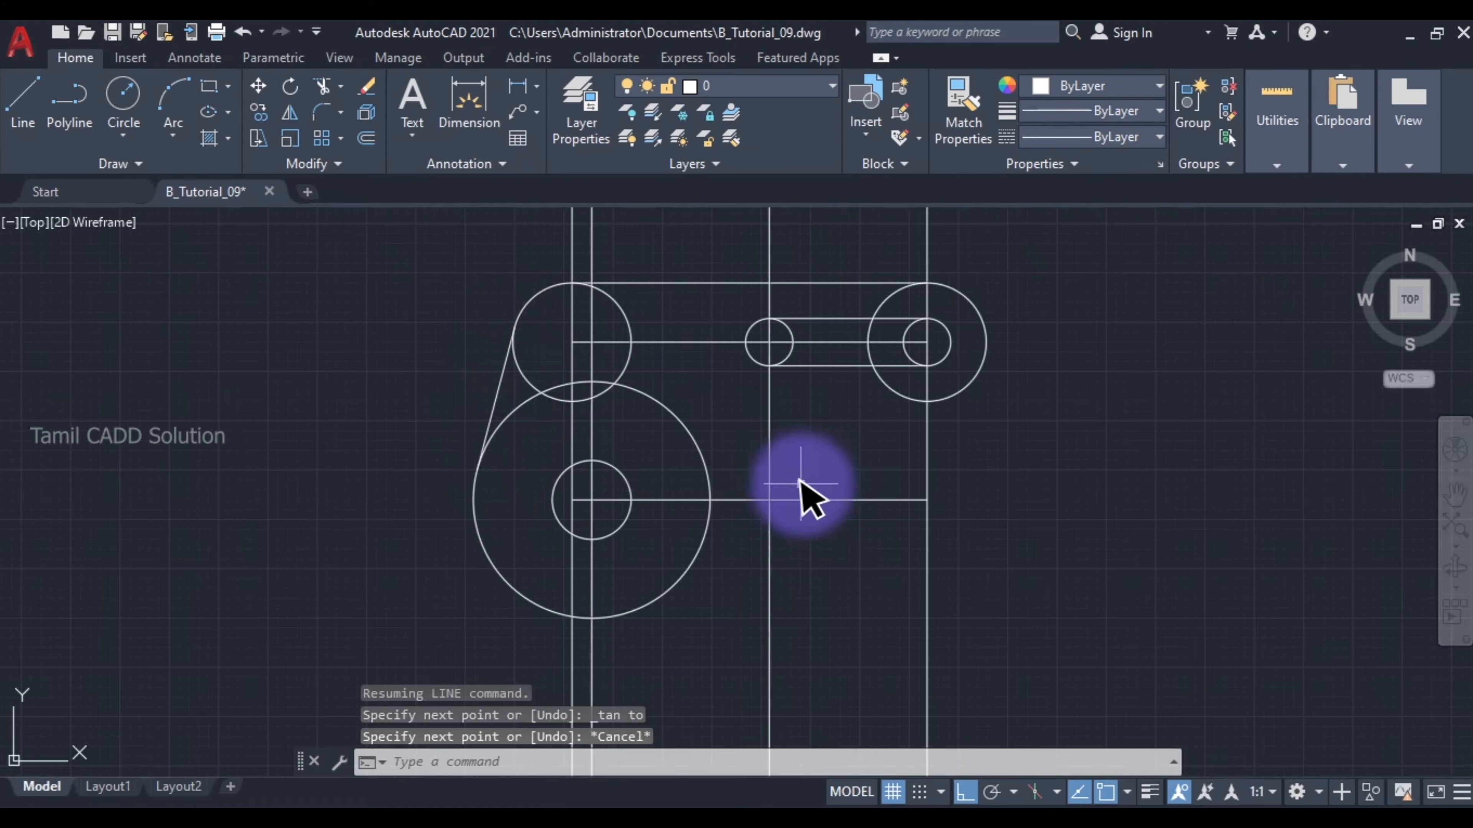
# Step: Draw a Tan, Tan, Radius circle of radius 50 mm touching the R30 circle and the underside of the right-hand R15 circle
pyautogui.moveTo(774, 495); pyautogui.dragTo(691, 511, button='middle')
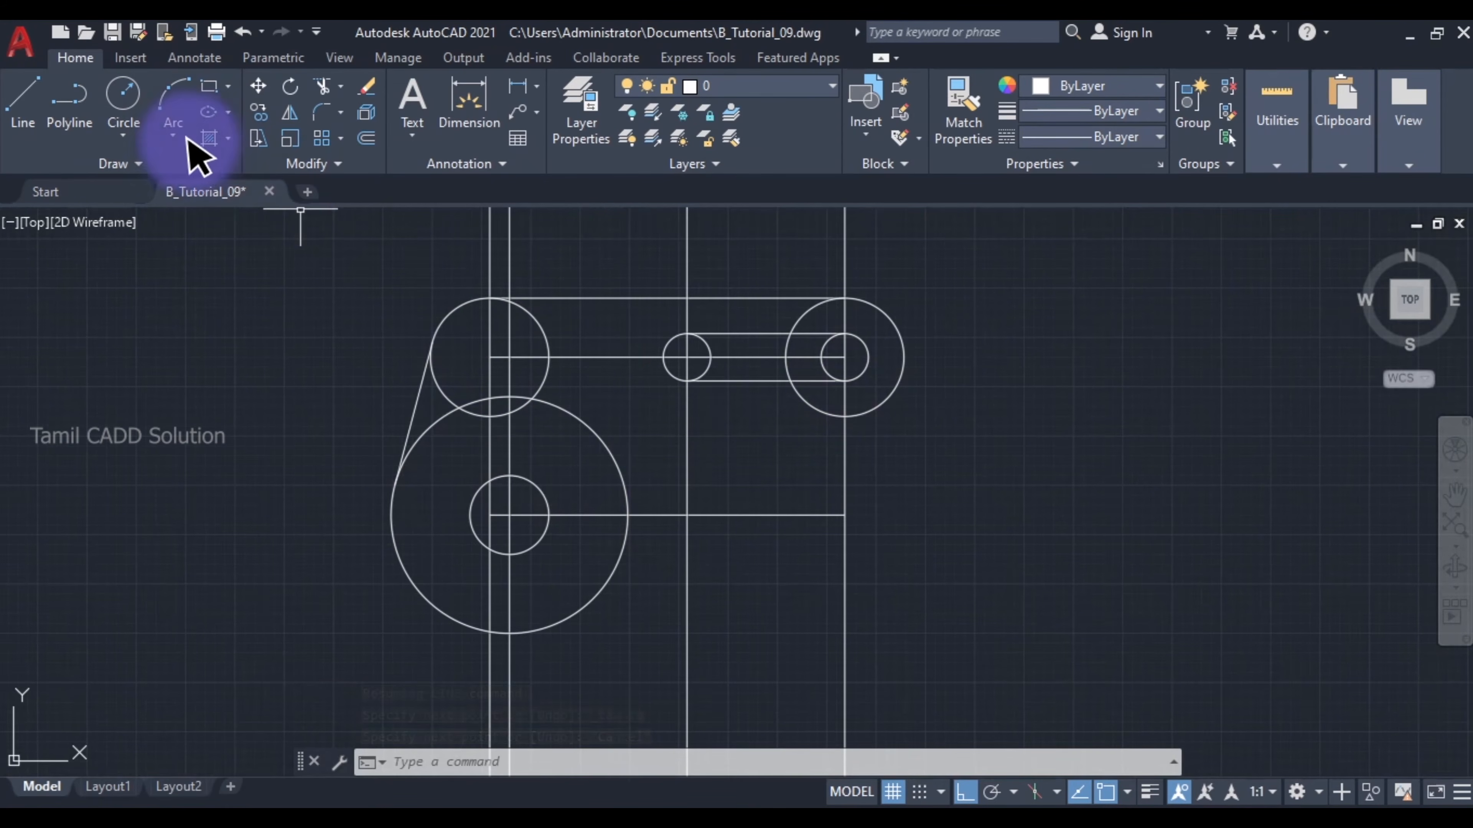
pyautogui.click(142, 142)
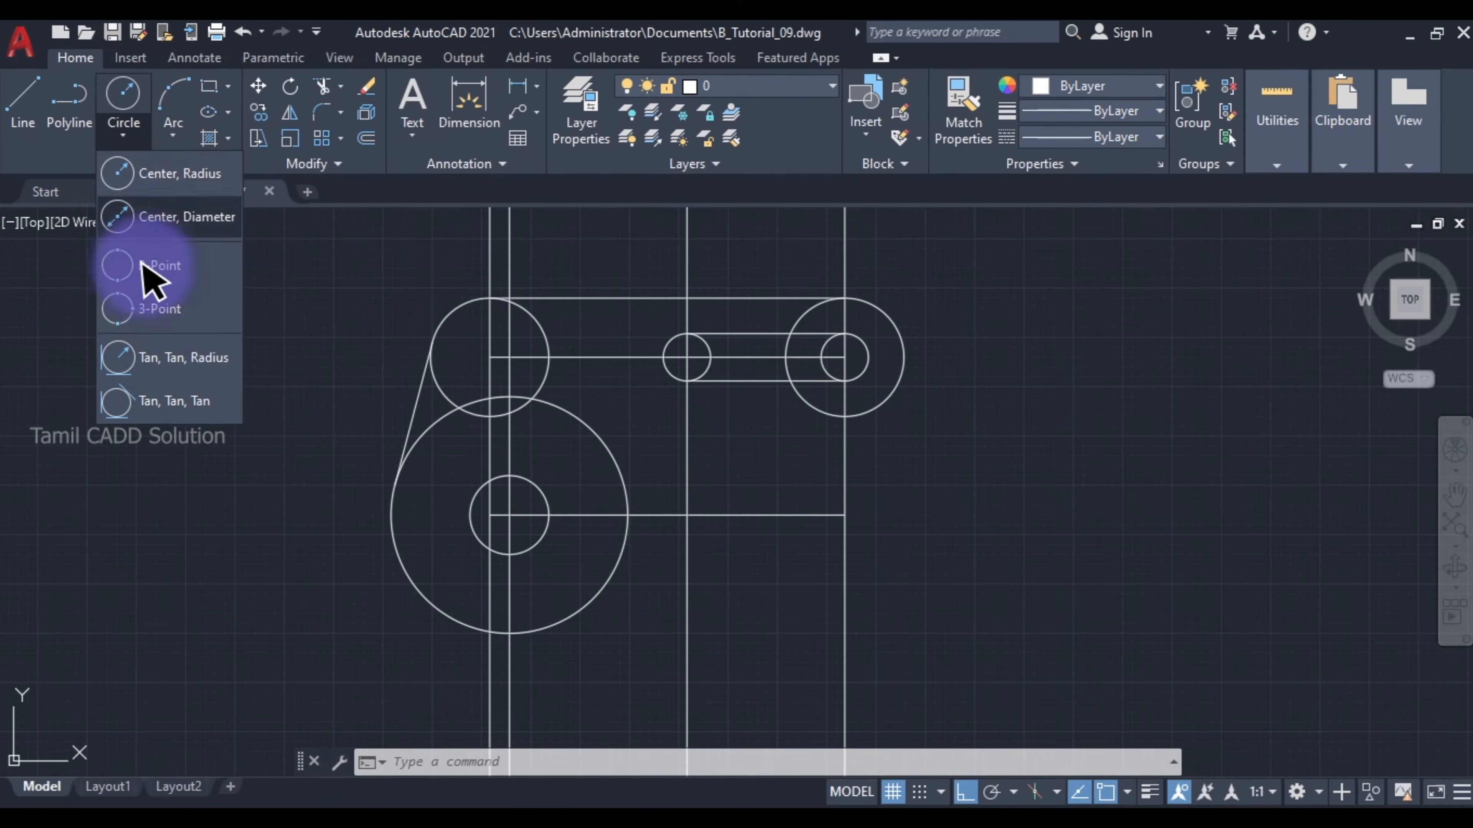
pyautogui.click(162, 355)
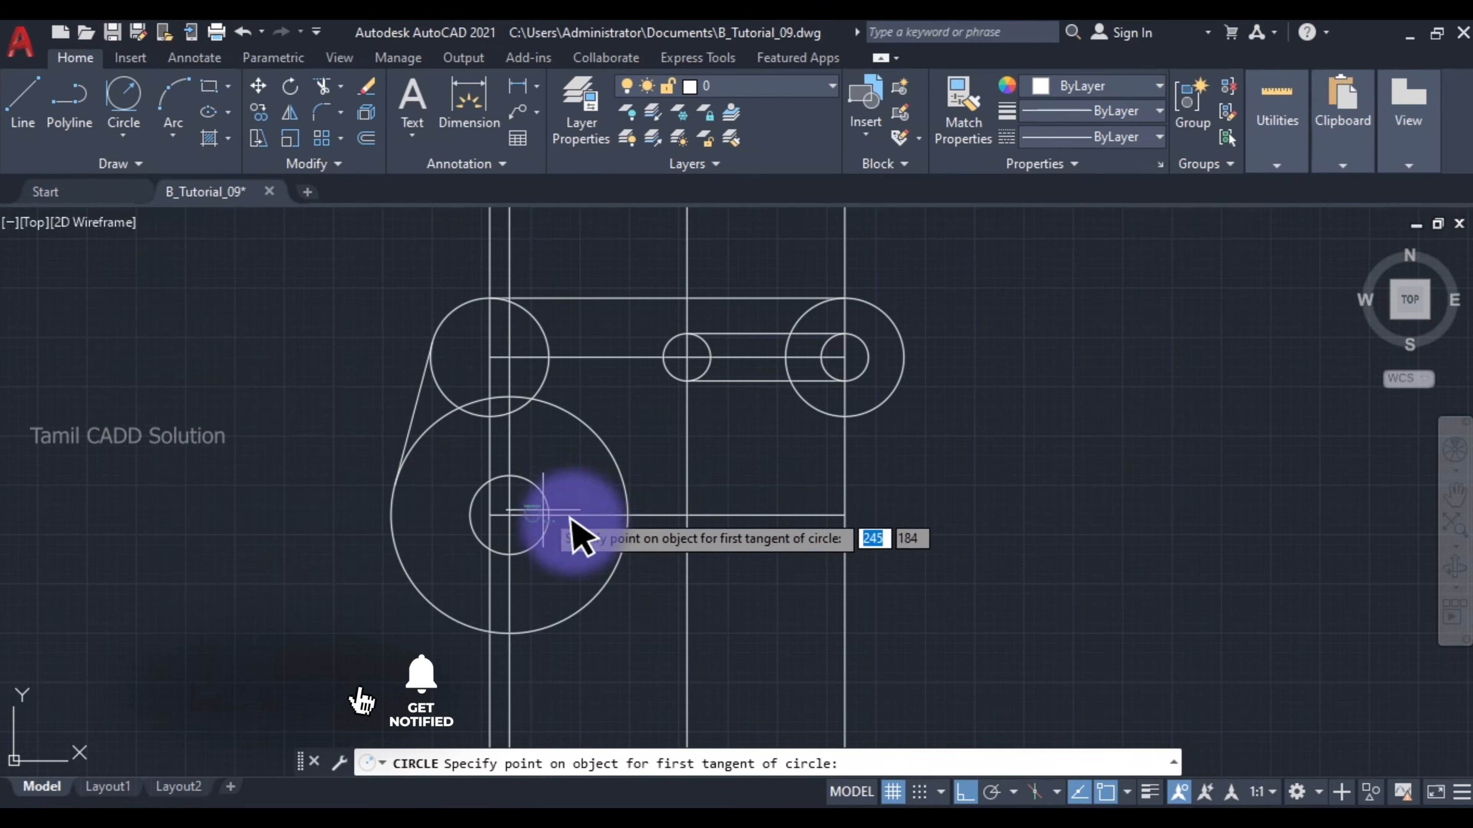
pyautogui.click(630, 505)
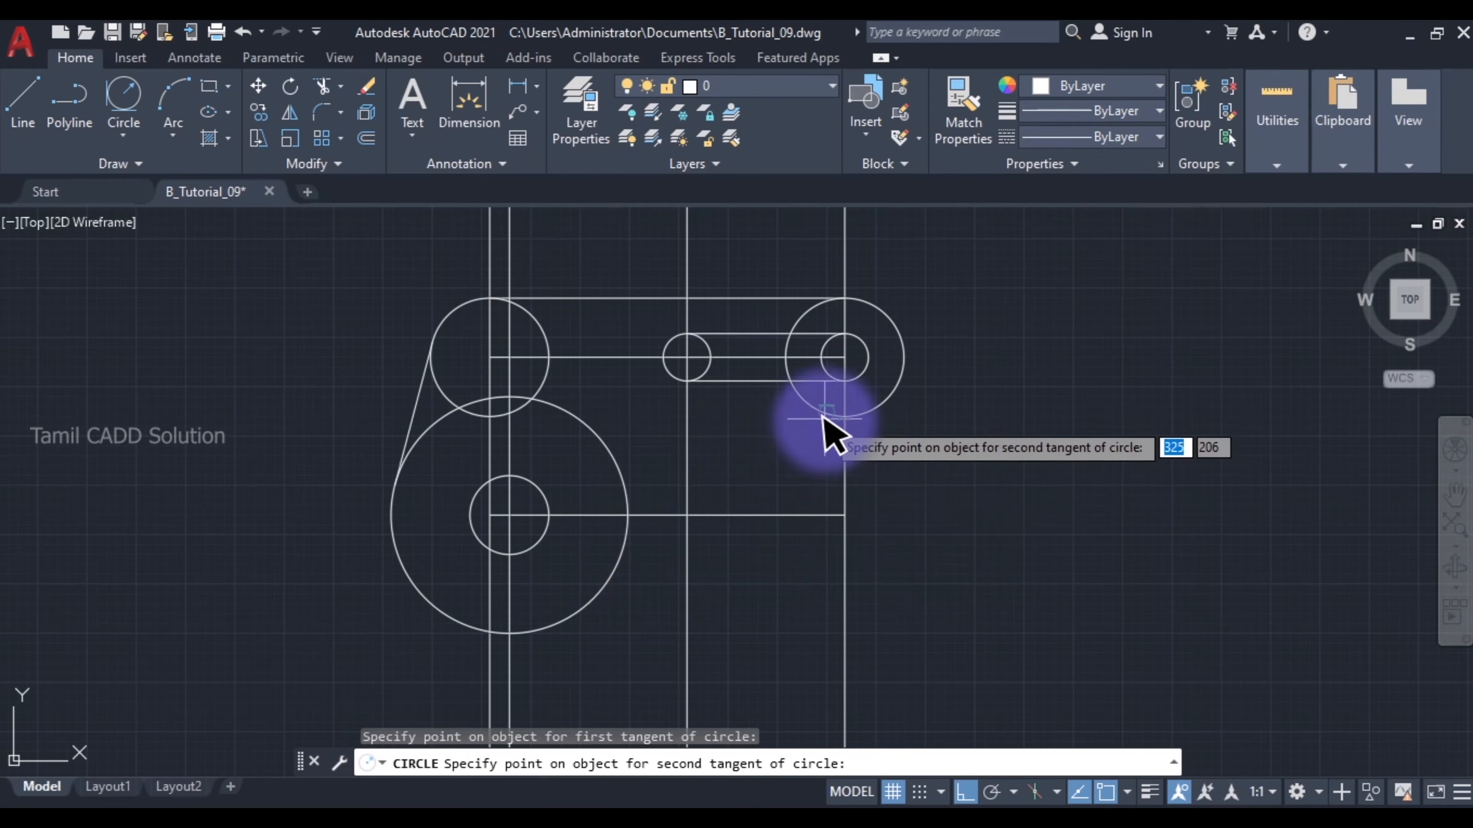
pyautogui.click(779, 518)
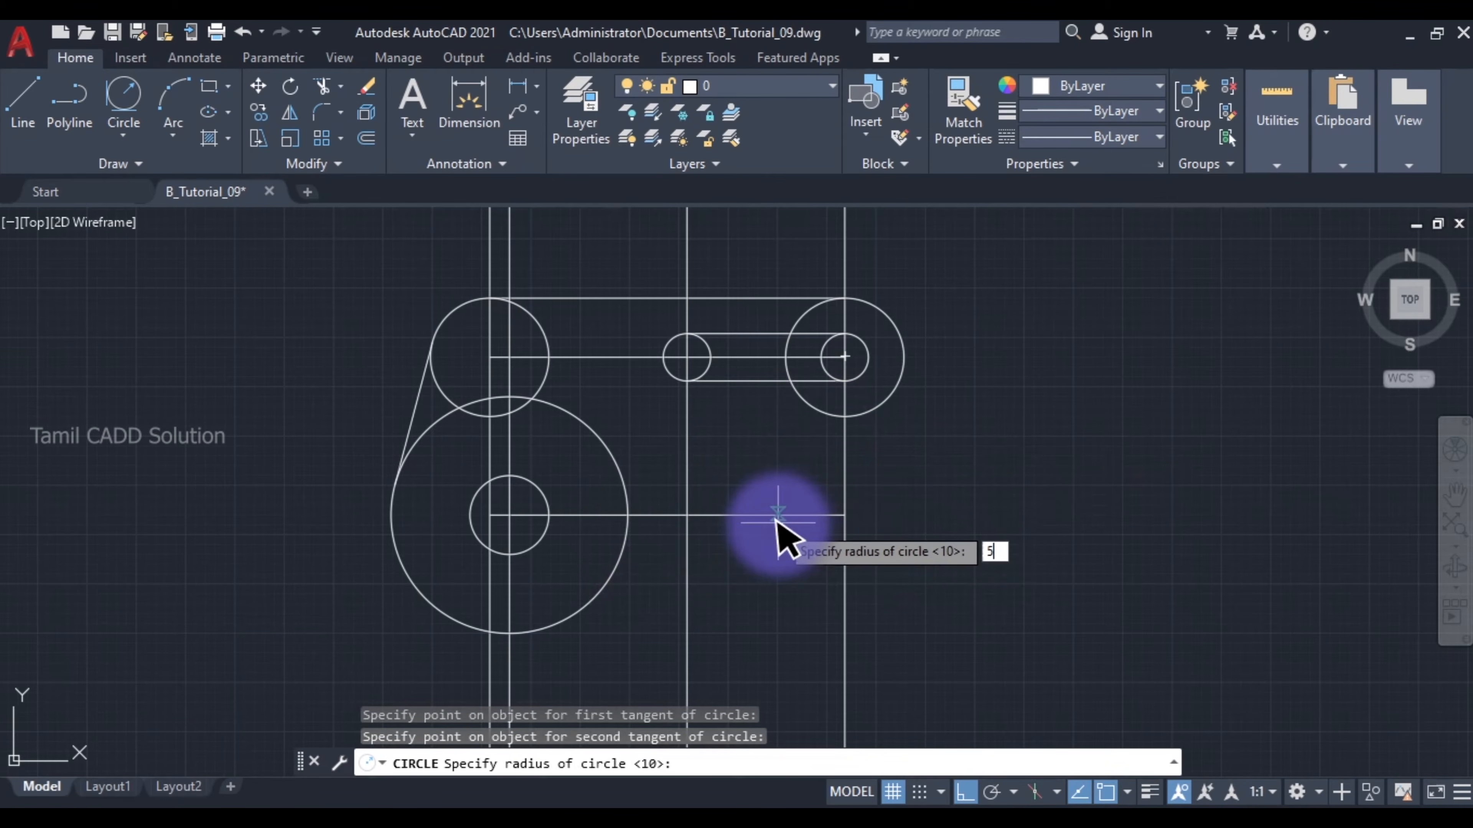
pyautogui.press('Return')
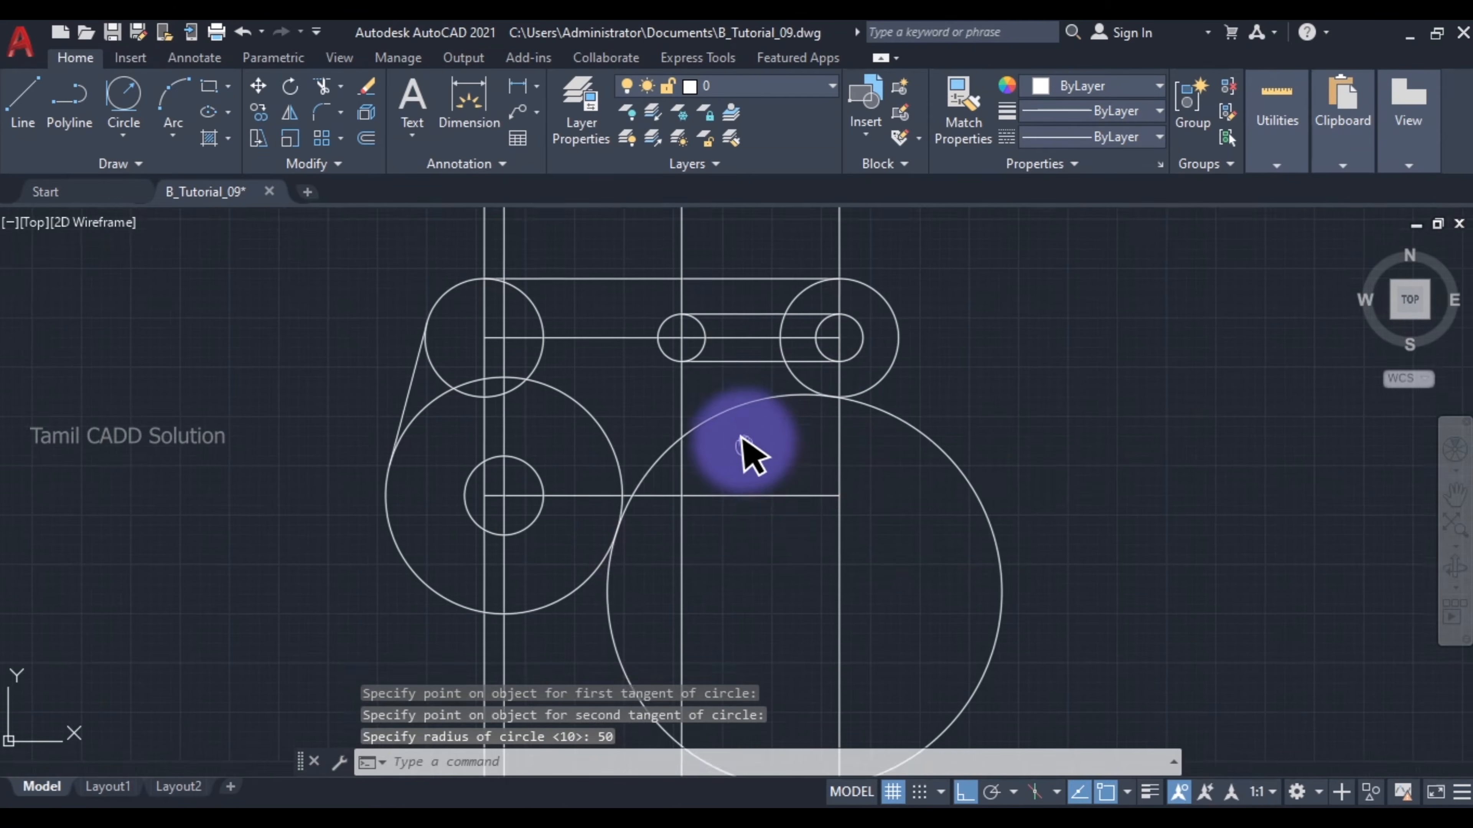
pyautogui.scroll(-2, 789, 471)
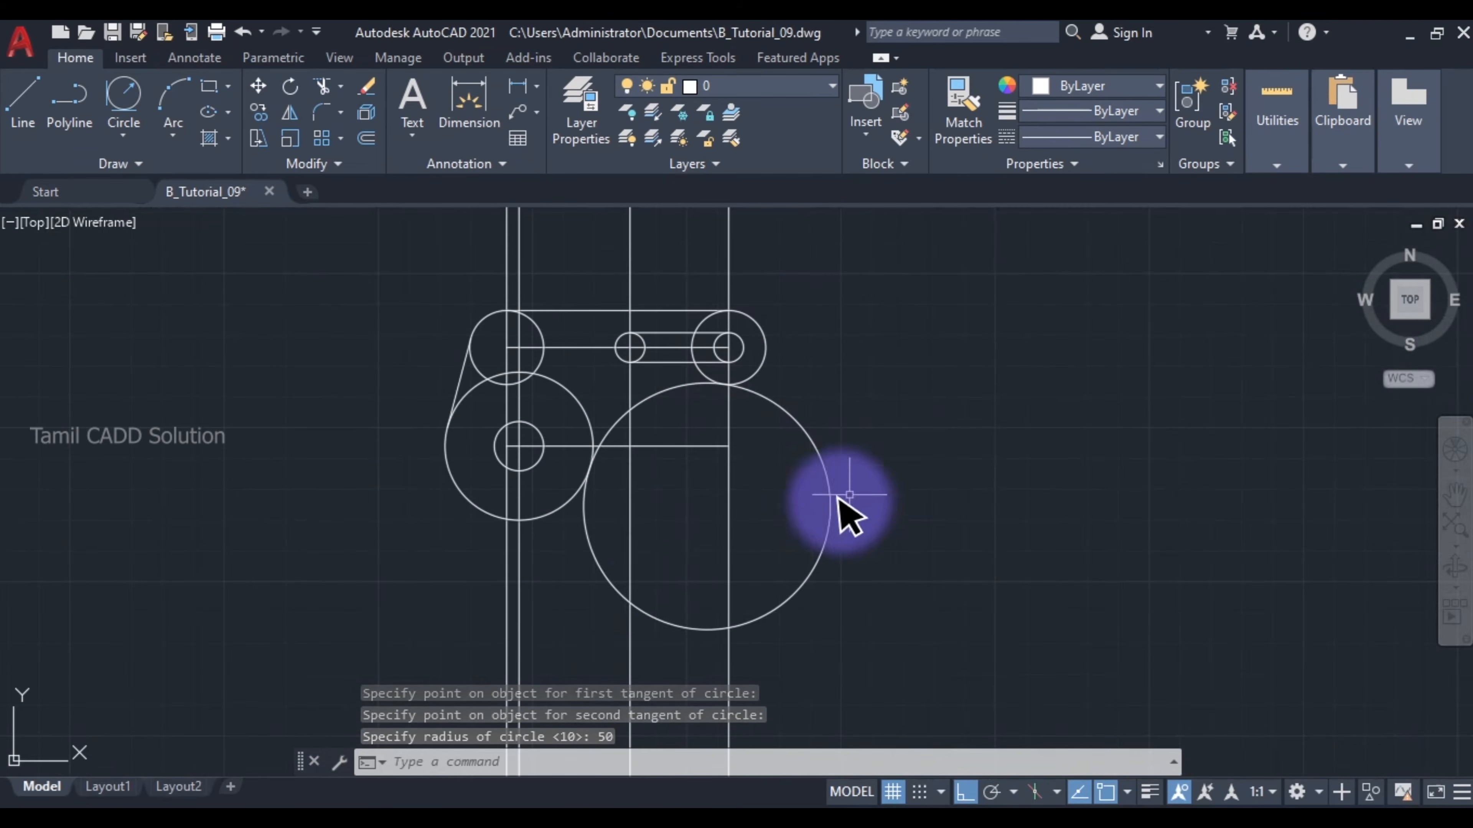
# Step: Check the plate's outline in the PDF and erase the four vertical construction lines
pyautogui.click(248, 805)
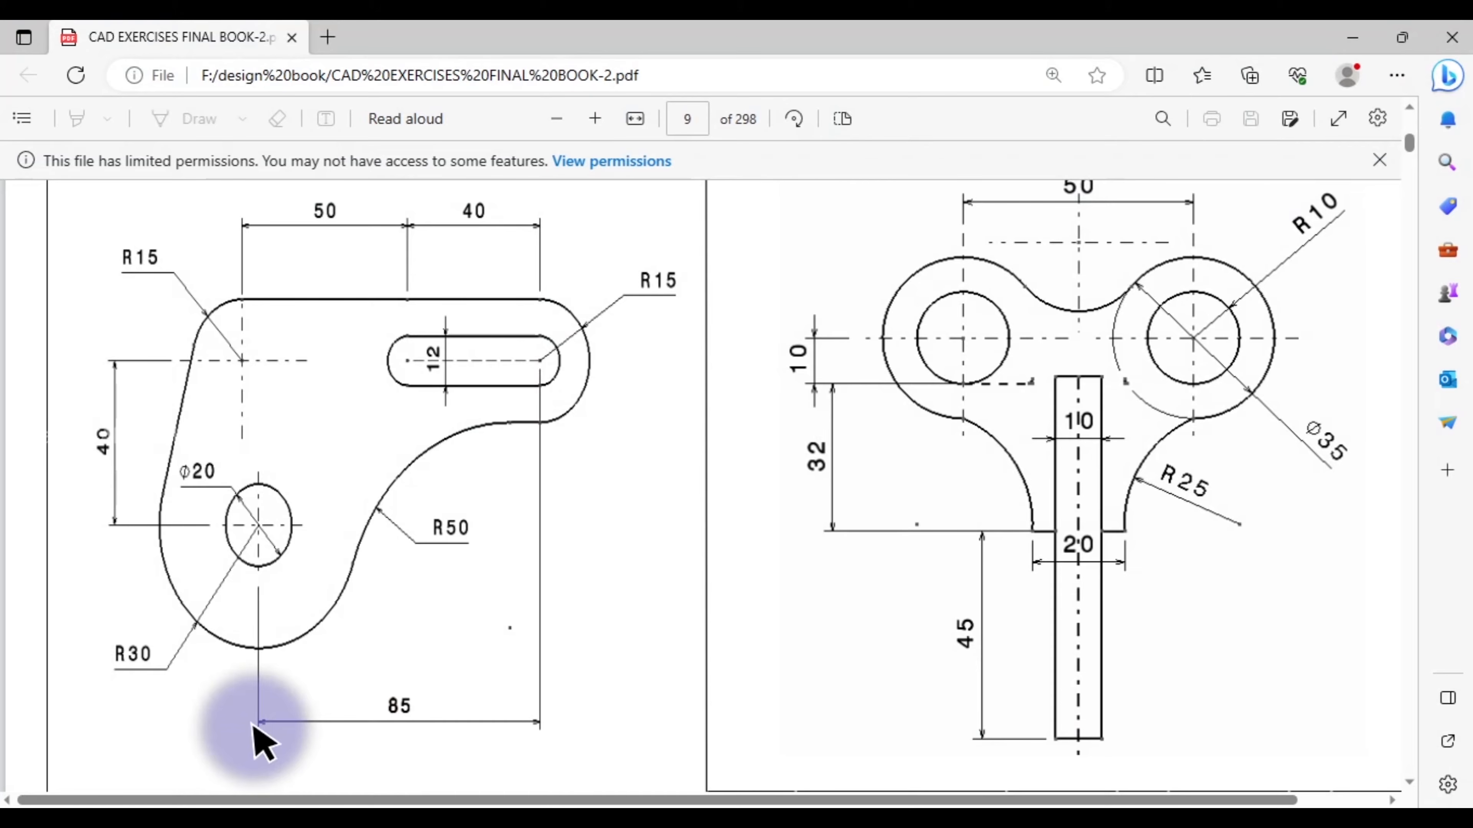
pyautogui.click(246, 806)
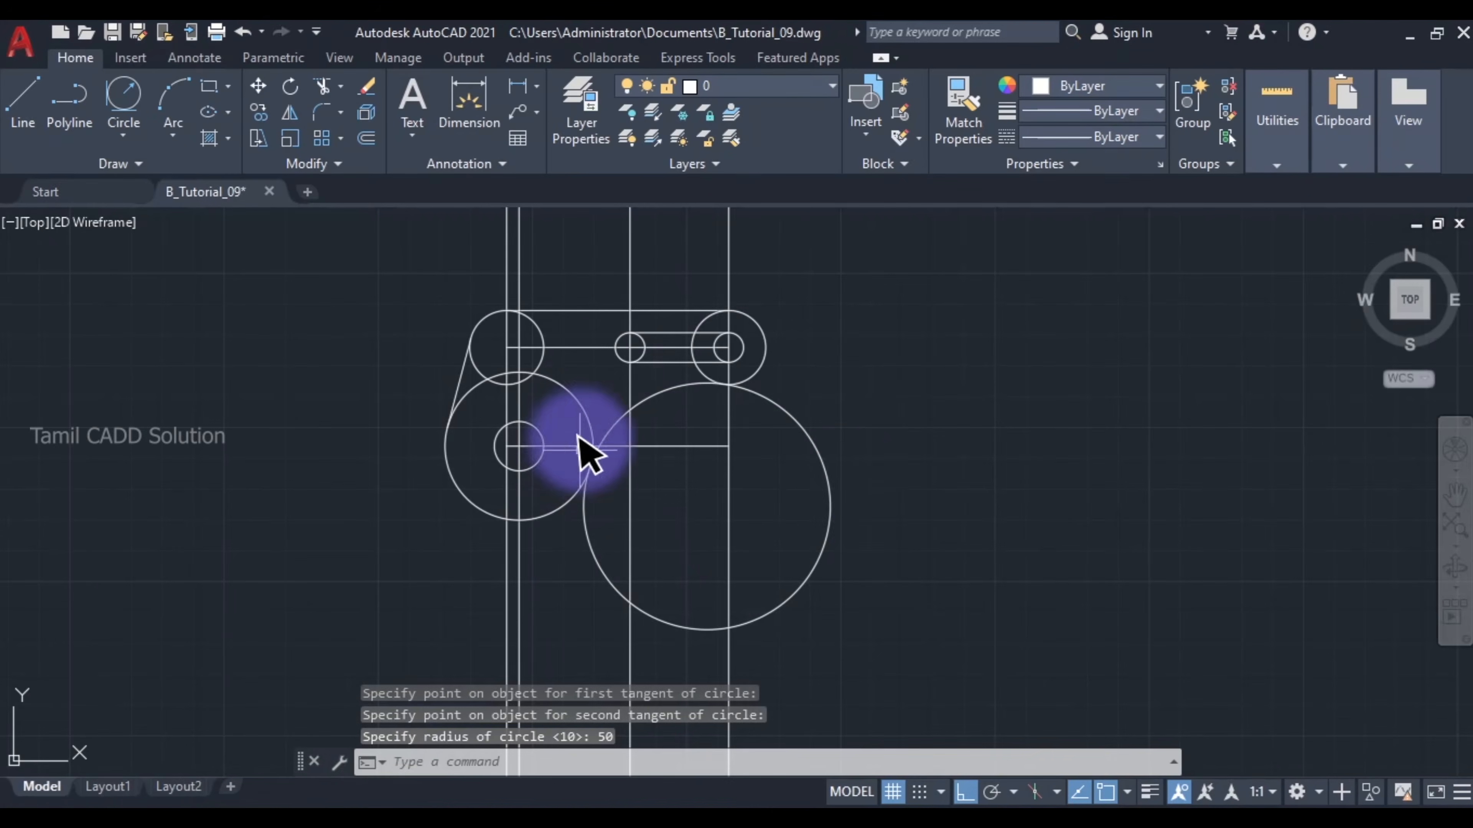
pyautogui.moveTo(644, 478)
pyautogui.mouseDown(button='middle')
pyautogui.moveTo(723, 488)
pyautogui.moveTo(727, 505)
pyautogui.mouseUp(button='middle')
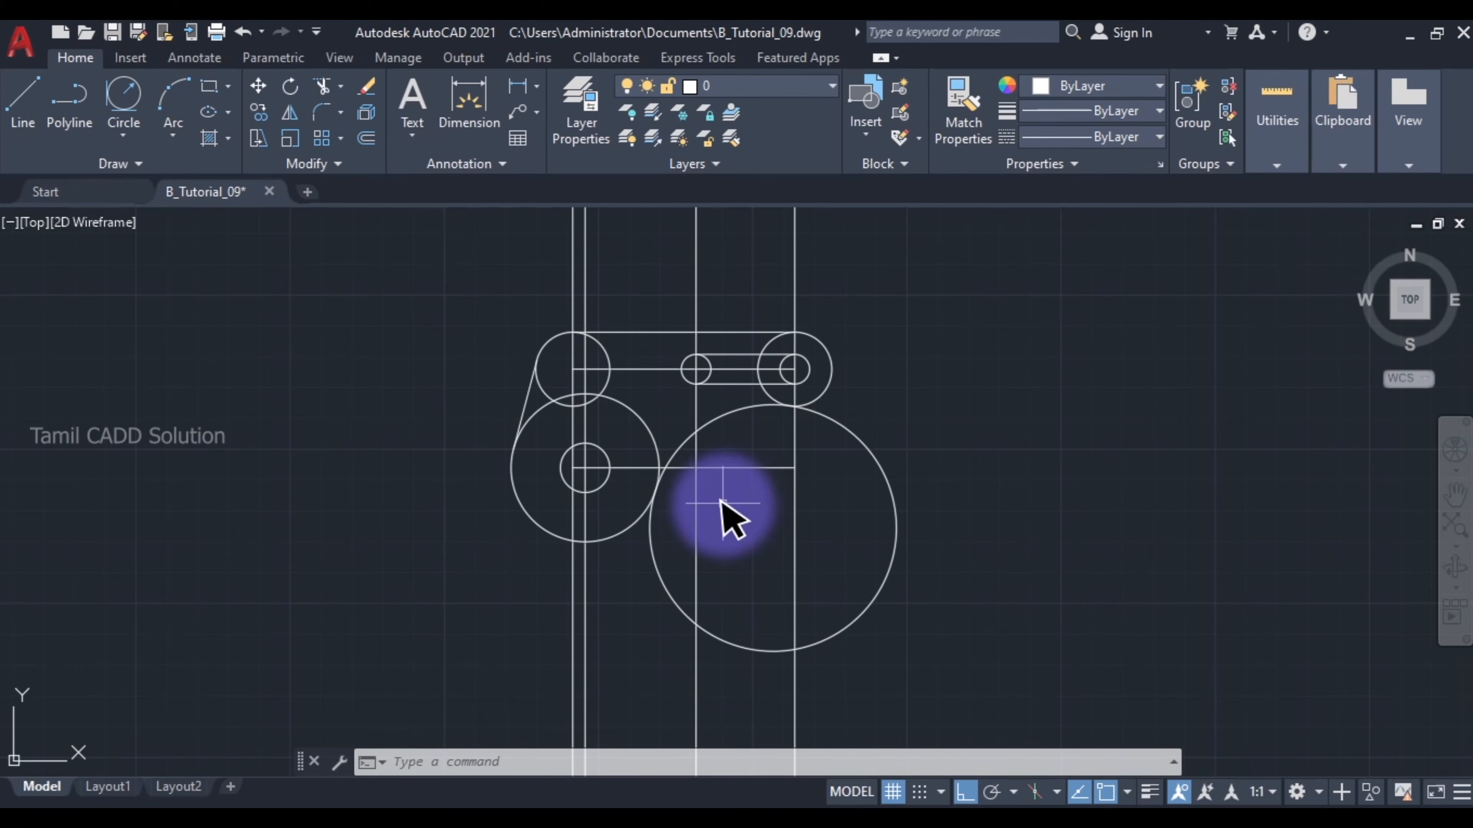
pyautogui.moveTo(772, 569); pyautogui.dragTo(779, 597, button='middle')
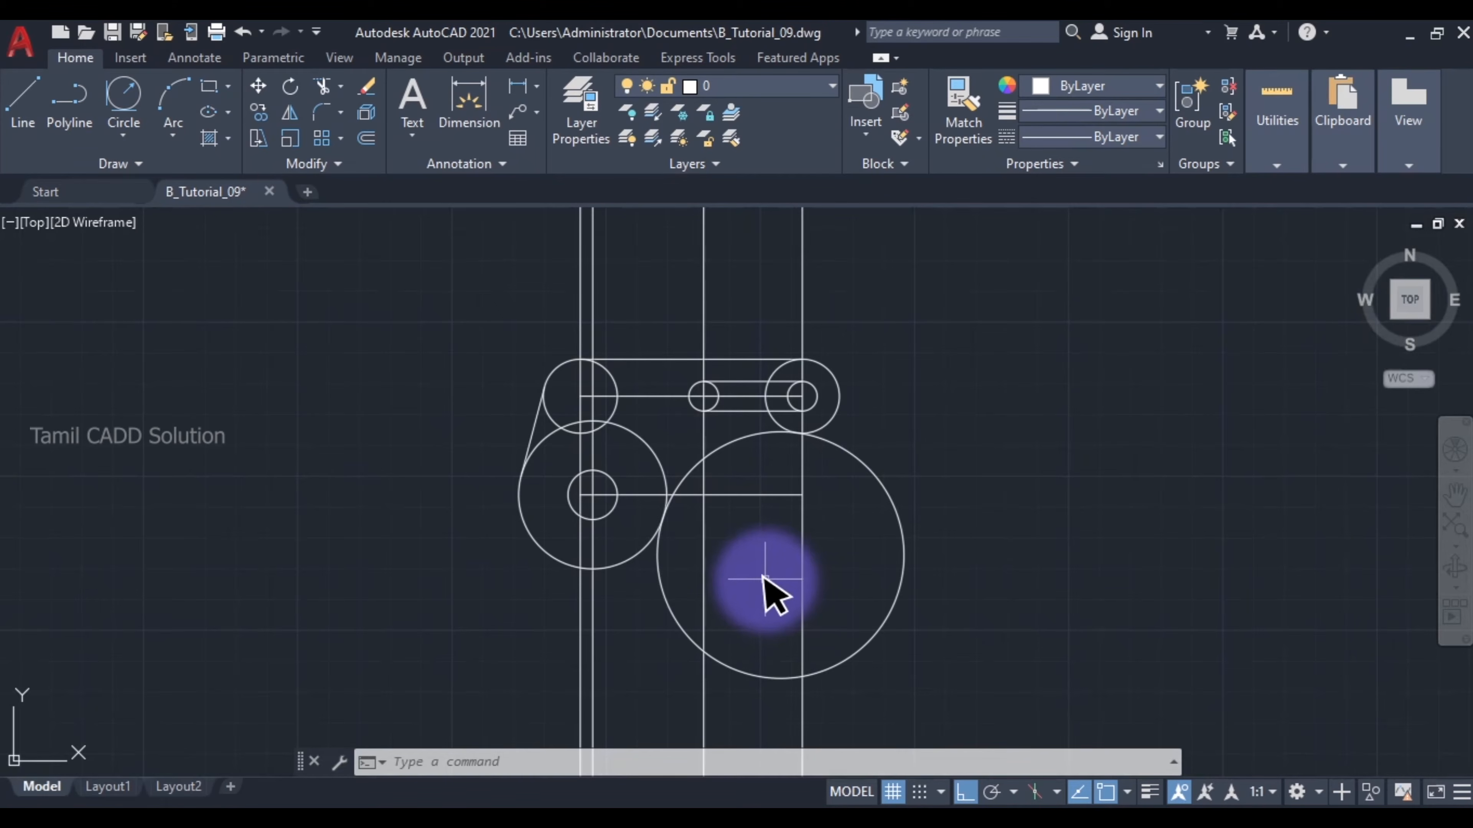
pyautogui.moveTo(788, 332); pyautogui.dragTo(805, 394, button='middle')
pyautogui.click(823, 305)
pyautogui.click(564, 303)
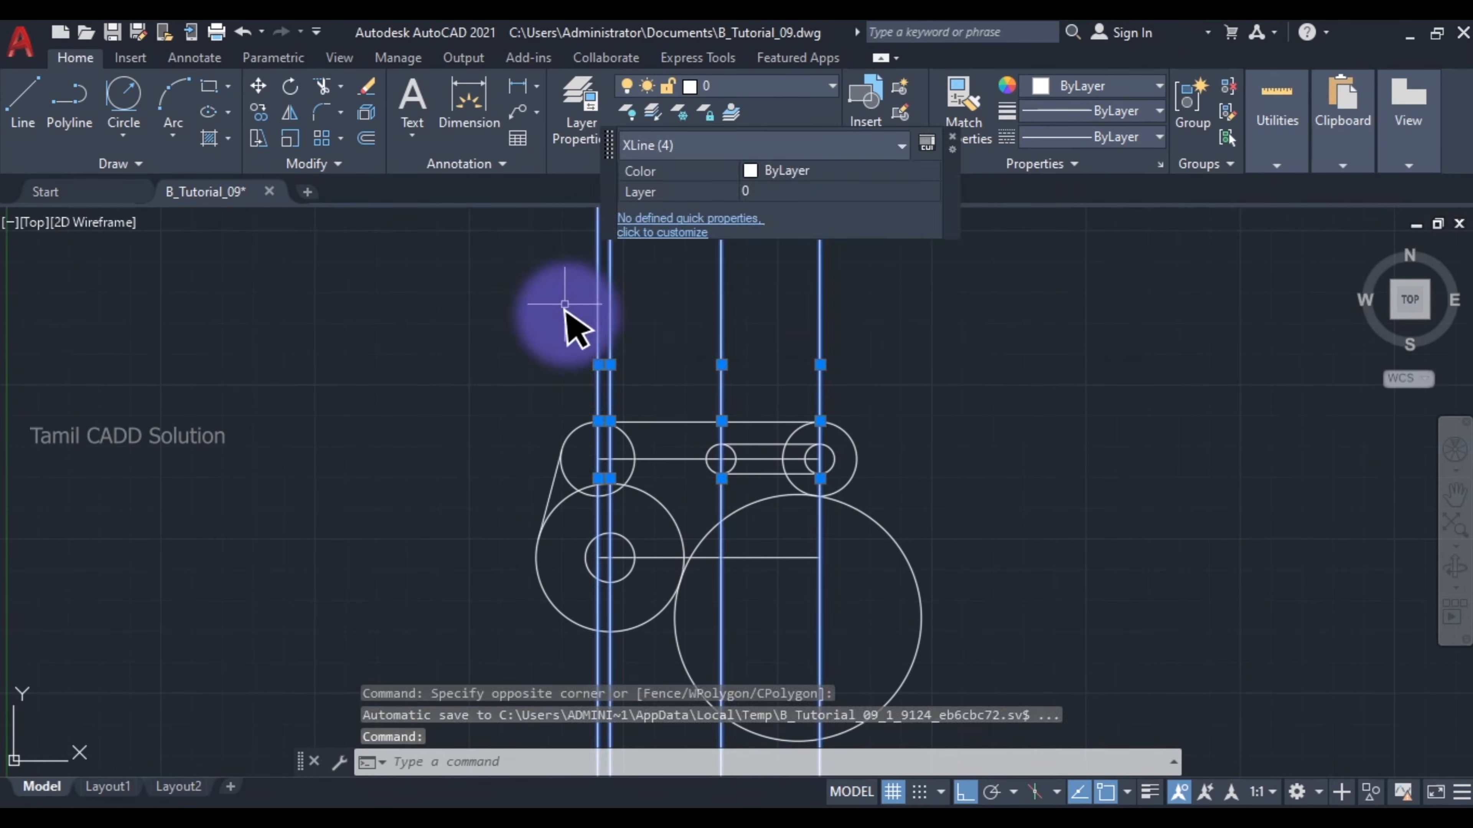
pyautogui.press('Delete')
# Step: Erase the two horizontal construction lines through the slot's centre and the 20 mm hole's centre
pyautogui.click(657, 445)
pyautogui.click(649, 465)
pyautogui.press('Delete')
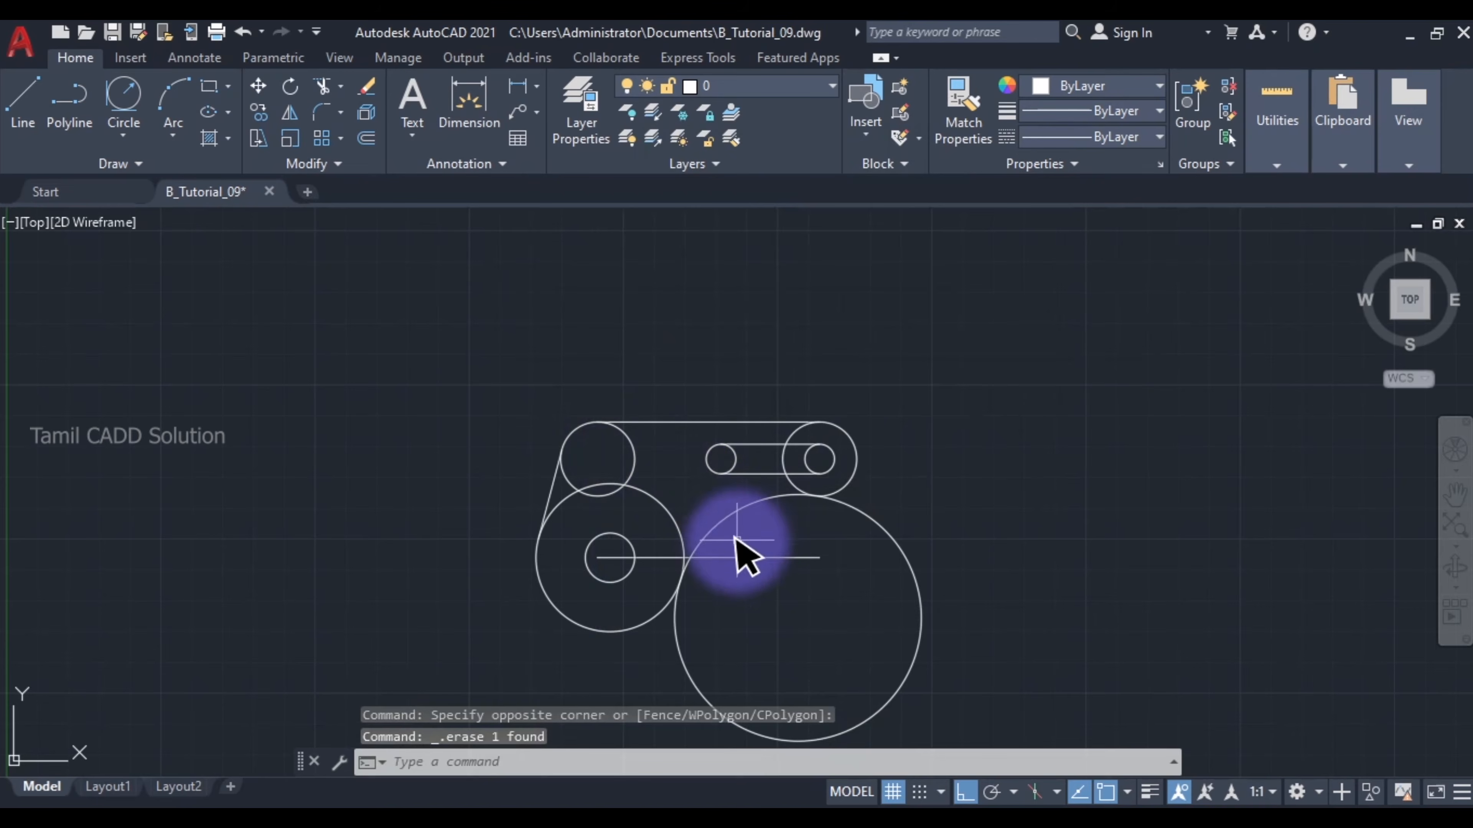
pyautogui.click(735, 539)
pyautogui.click(850, 566)
pyautogui.press('Delete')
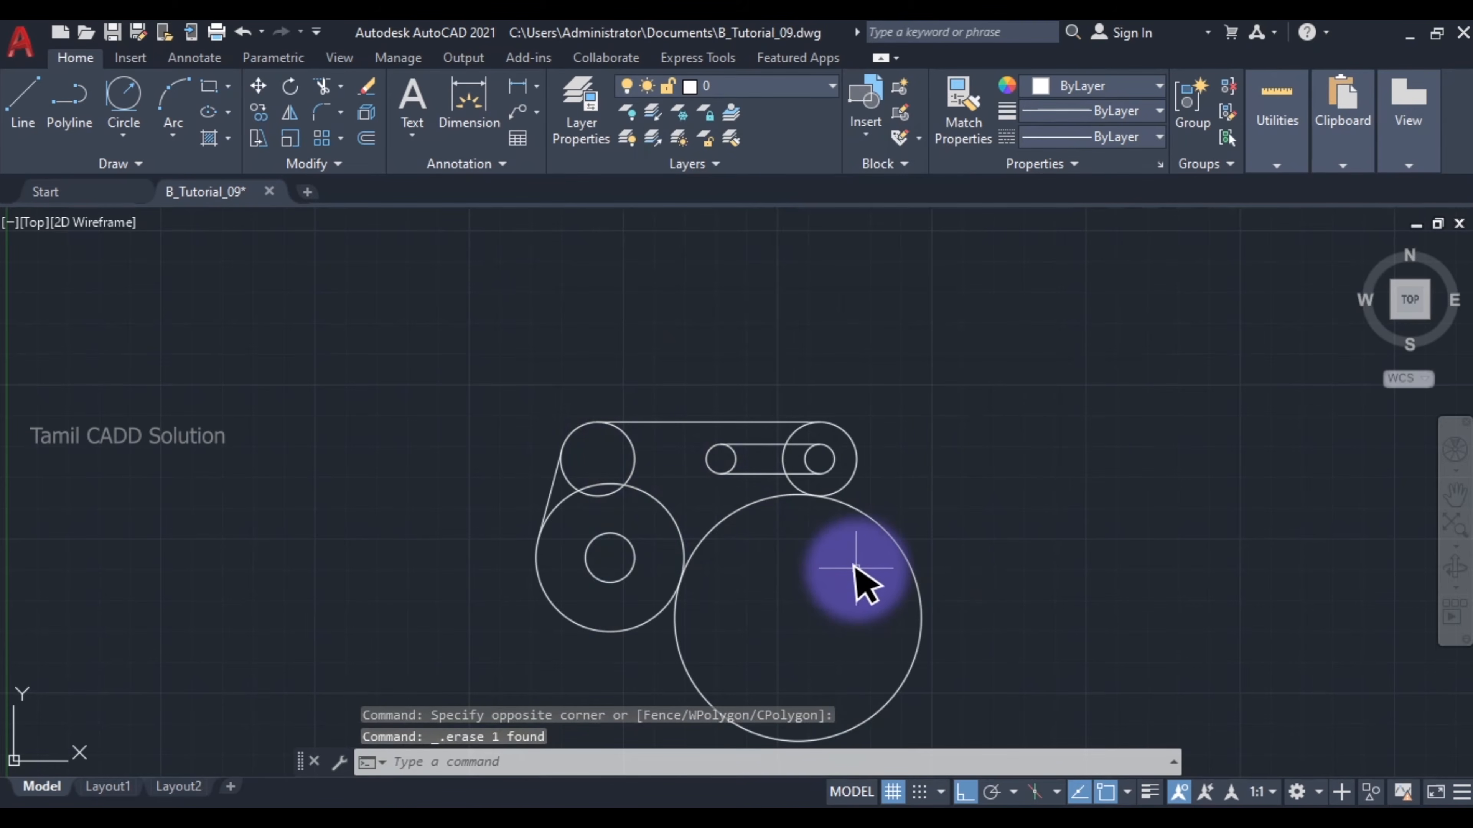
# Step: Trim the R50 circle down to the concave arc between the R30 circle and the right-hand R15 circle
pyautogui.write('tr')
pyautogui.press('Return')
pyautogui.click(861, 585)
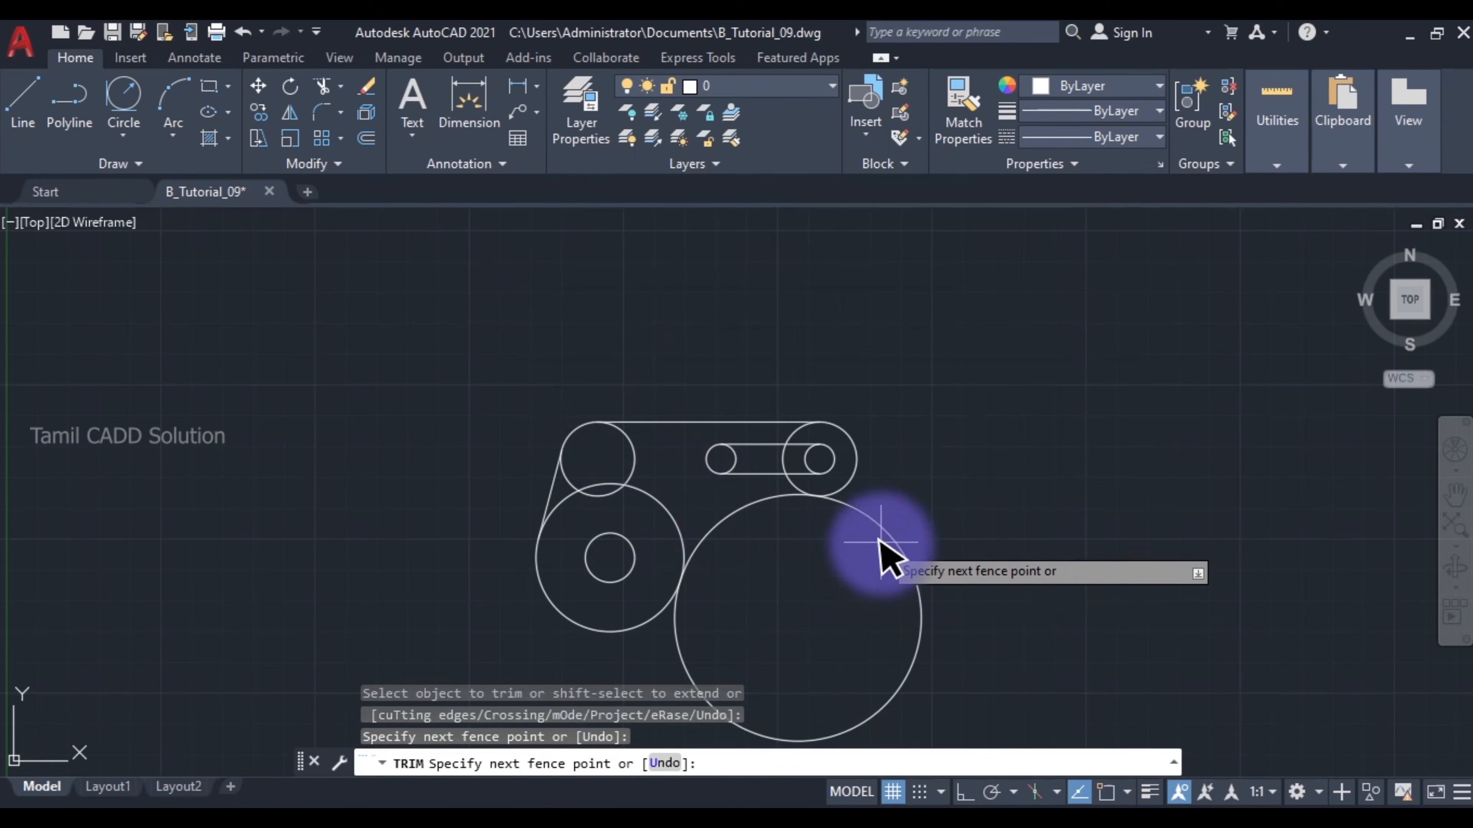
pyautogui.click(896, 521)
pyautogui.press('Return')
# Step: Trim away the parts of the R30 circle and the right-hand R15 circle that lie inside the plate outline
pyautogui.scroll(2, 592, 492)
pyautogui.click(595, 500)
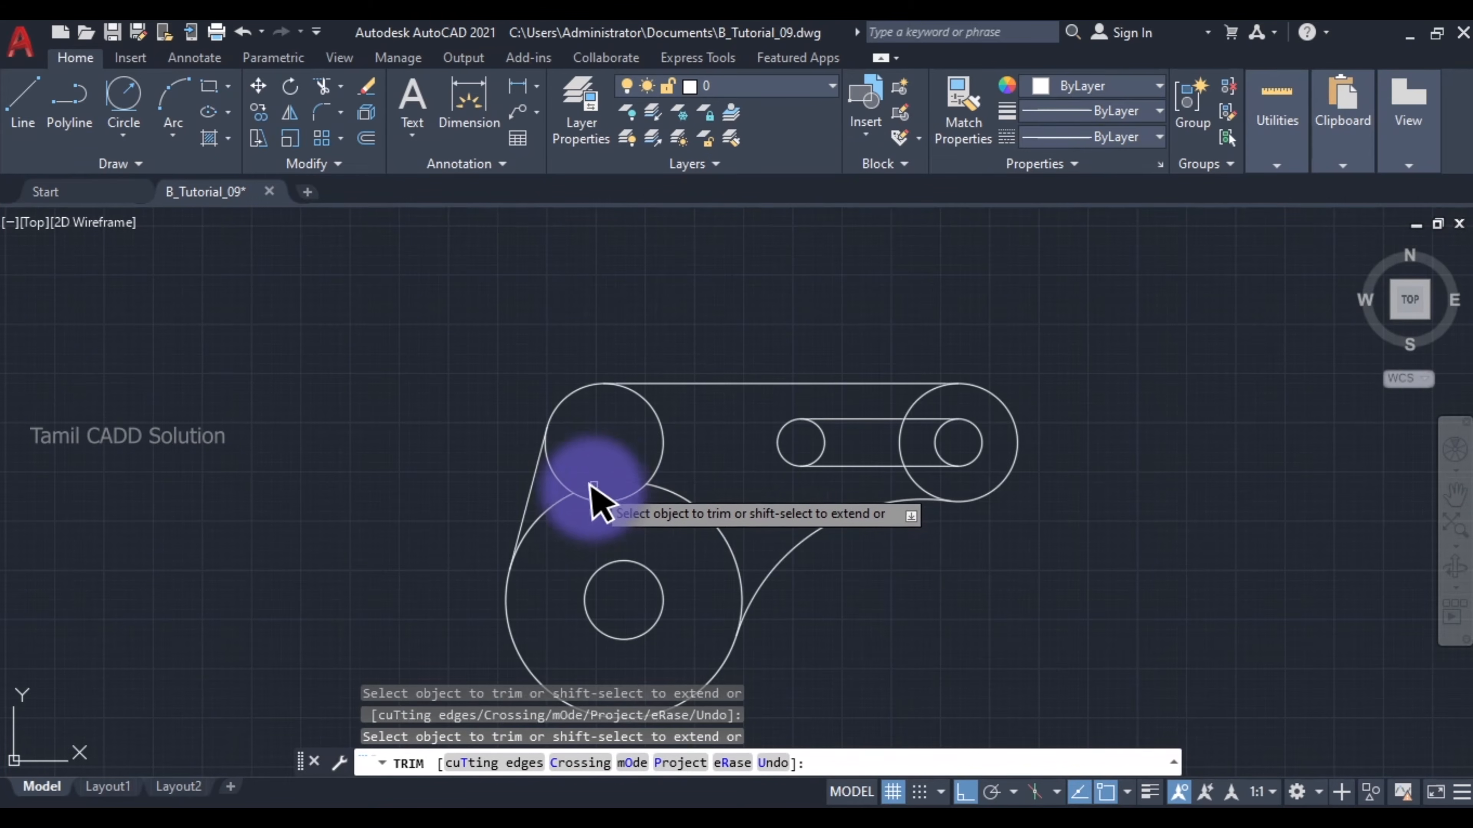
pyautogui.scroll(-4, 777, 552)
pyautogui.scroll(4, 826, 534)
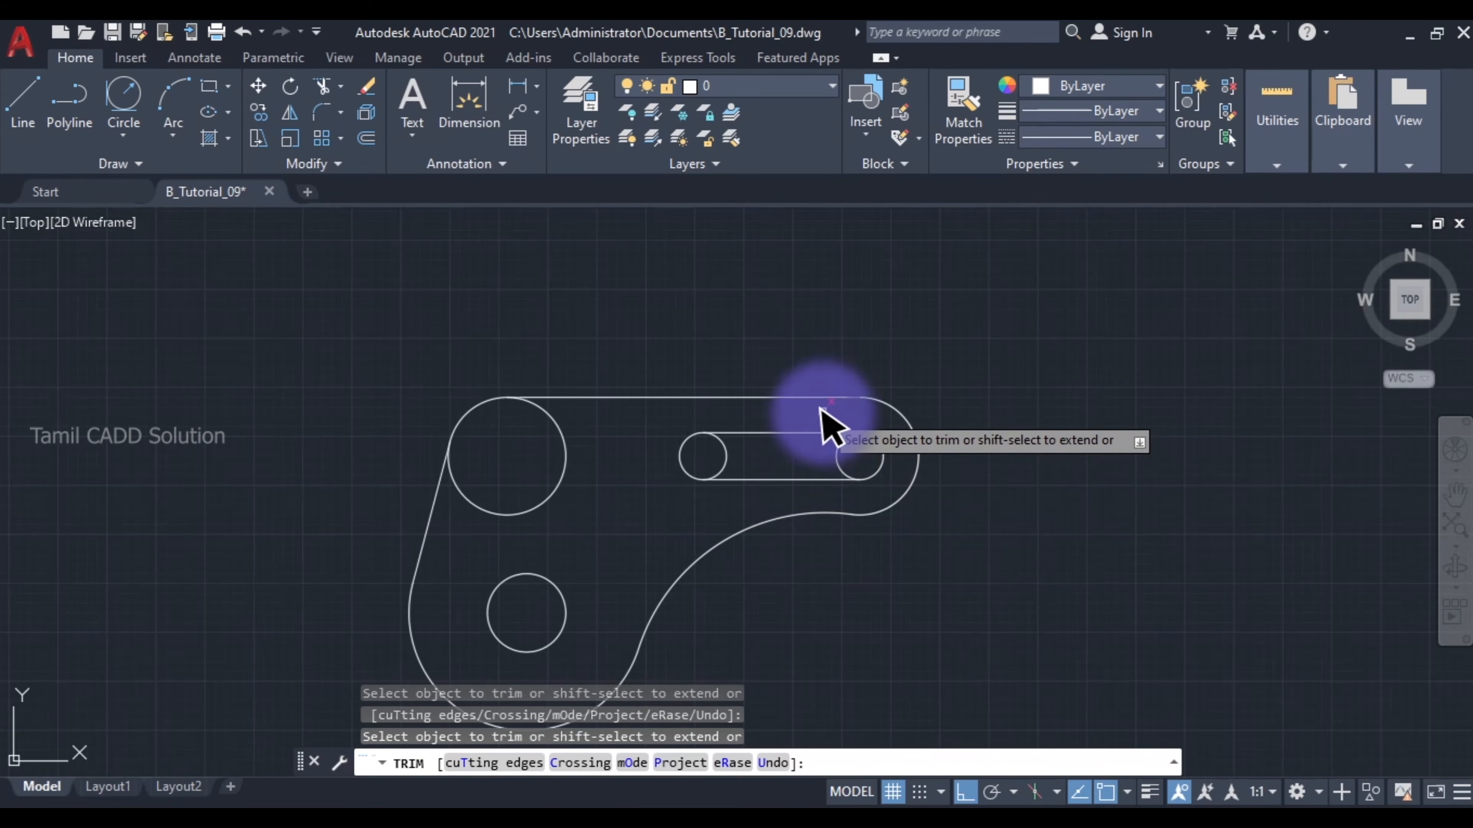
pyautogui.scroll(-3, 922, 490)
pyautogui.scroll(3, 922, 491)
# Step: Trim the inner halves of the two slot end circles to leave a clean rounded slot
pyautogui.click(920, 471)
pyautogui.click(815, 470)
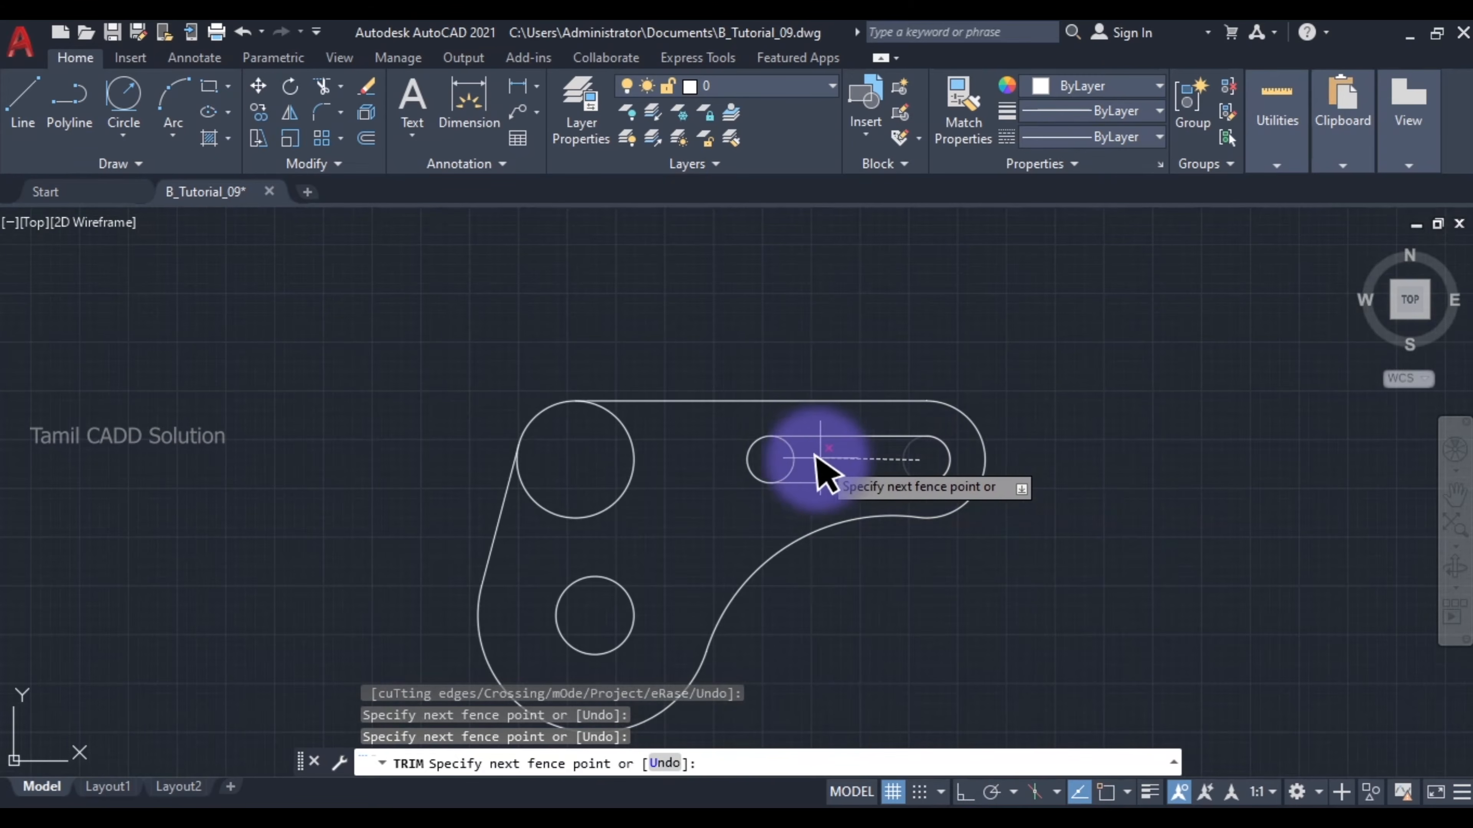
pyautogui.press('Return')
pyautogui.scroll(-3, 948, 516)
pyautogui.moveTo(946, 512); pyautogui.dragTo(830, 515, button='middle')
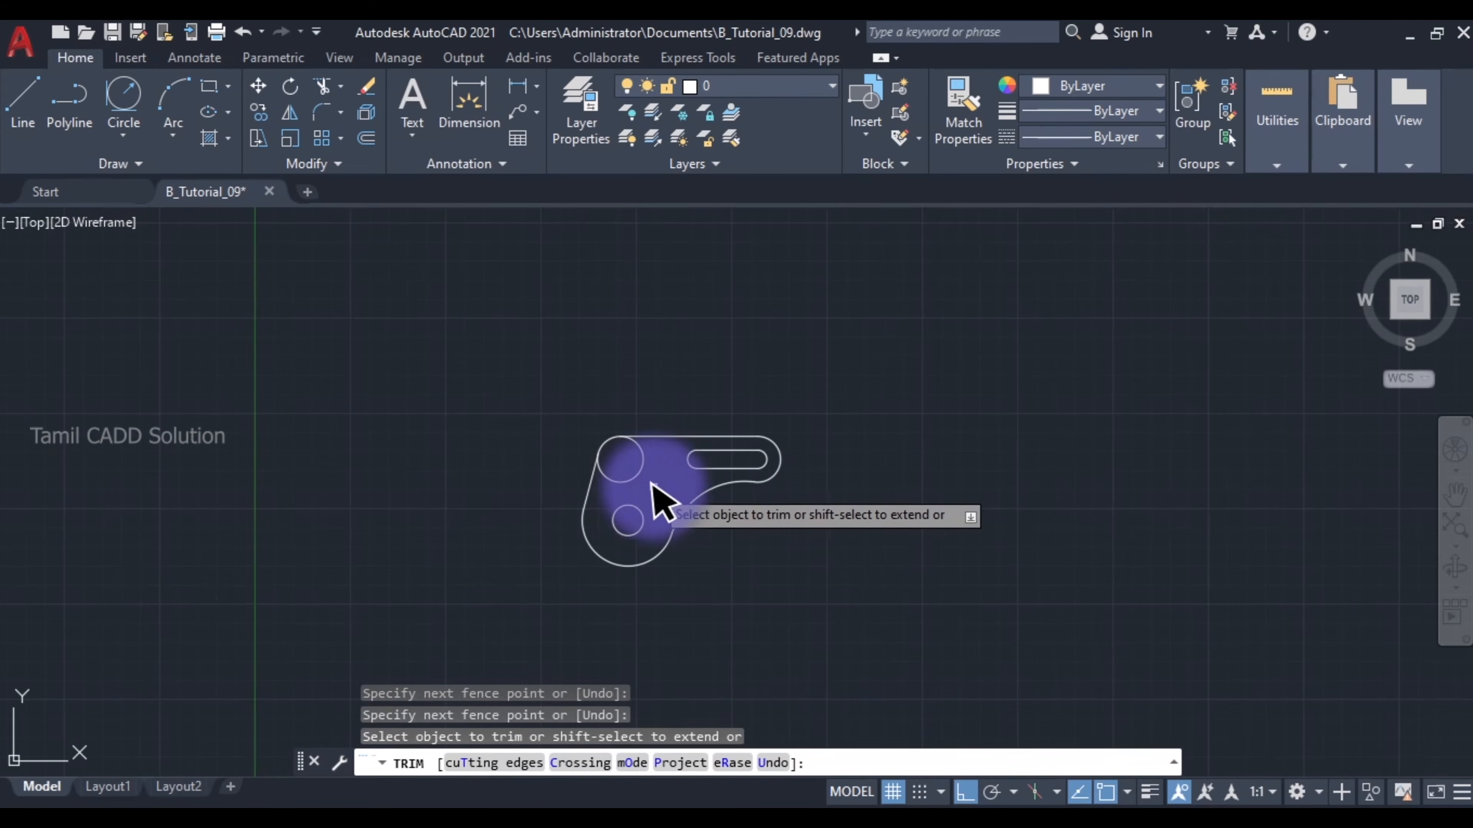
# Step: Trim the inner part of the left R15 circle to complete the rounded upper corner, and end the Trim command
pyautogui.click(656, 497)
pyautogui.click(624, 458)
pyautogui.press('Return')
pyautogui.press('Escape')
pyautogui.scroll(3, 784, 476)
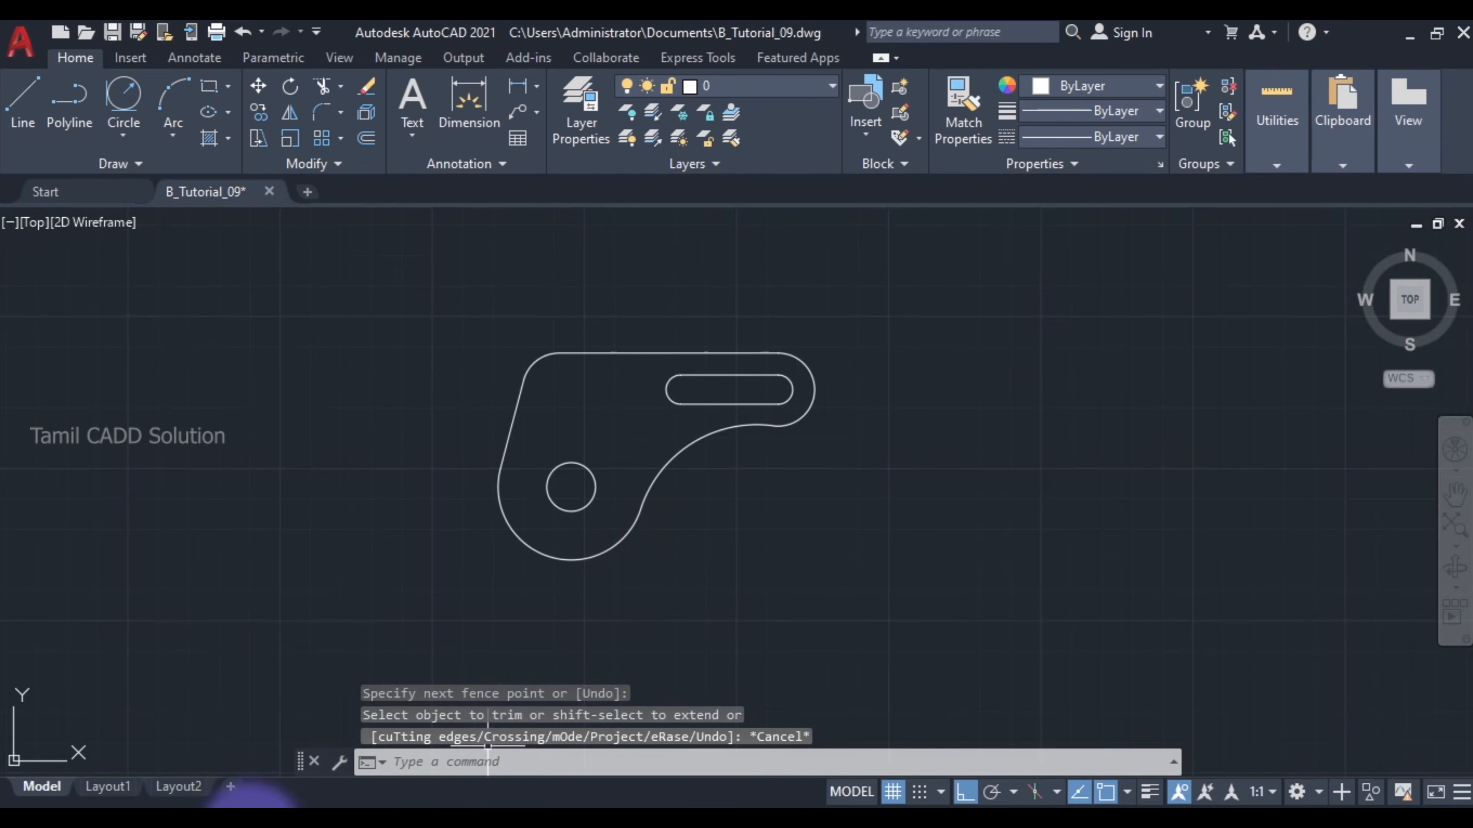
# Step: Compare the plate with the PDF and draw a vertical line about 47 mm long through the centre of the upper-left R15 arc
pyautogui.hotkey('alt', 'Tab')
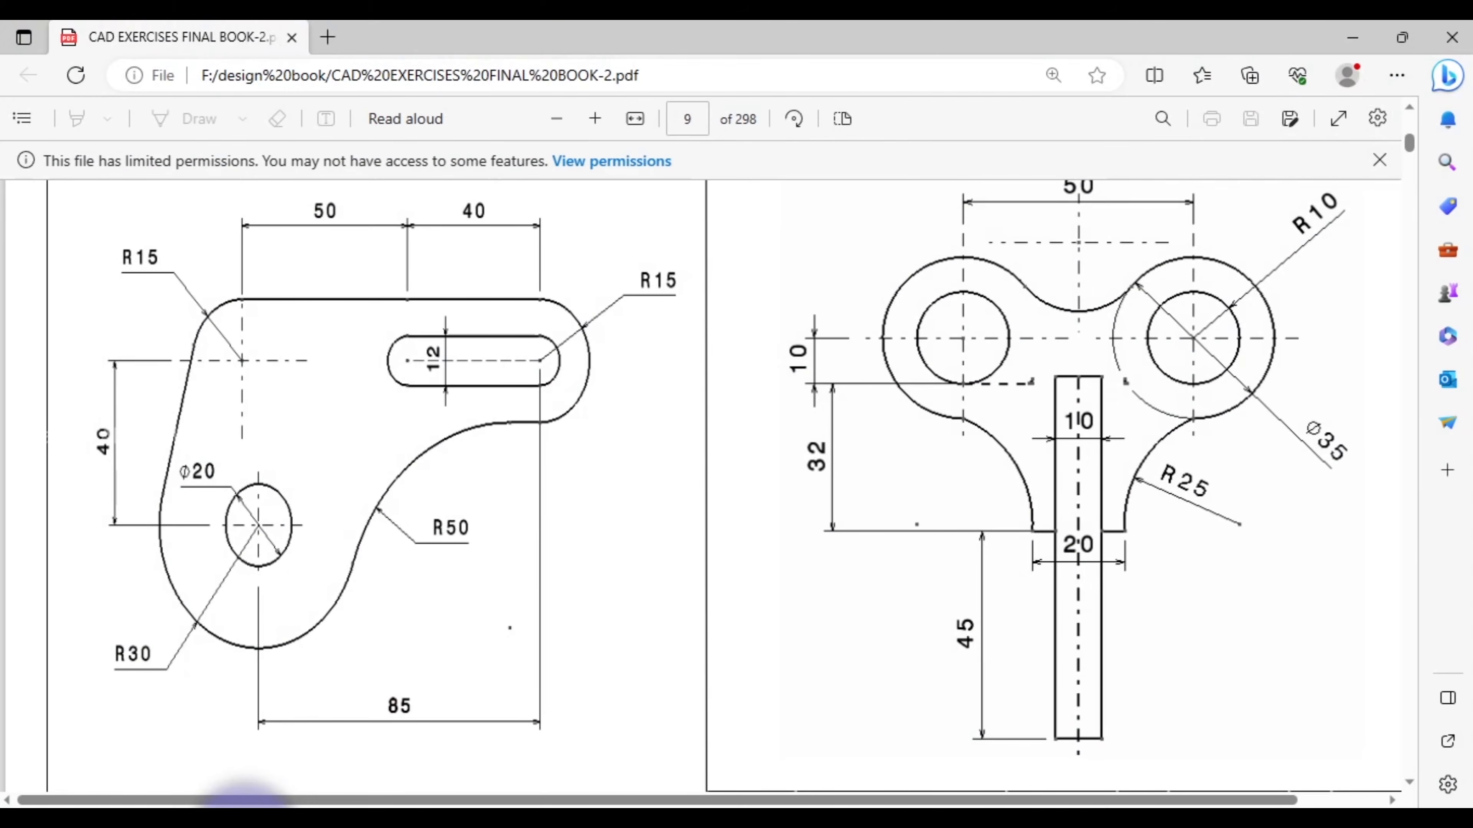
pyautogui.hotkey('alt', 'Tab')
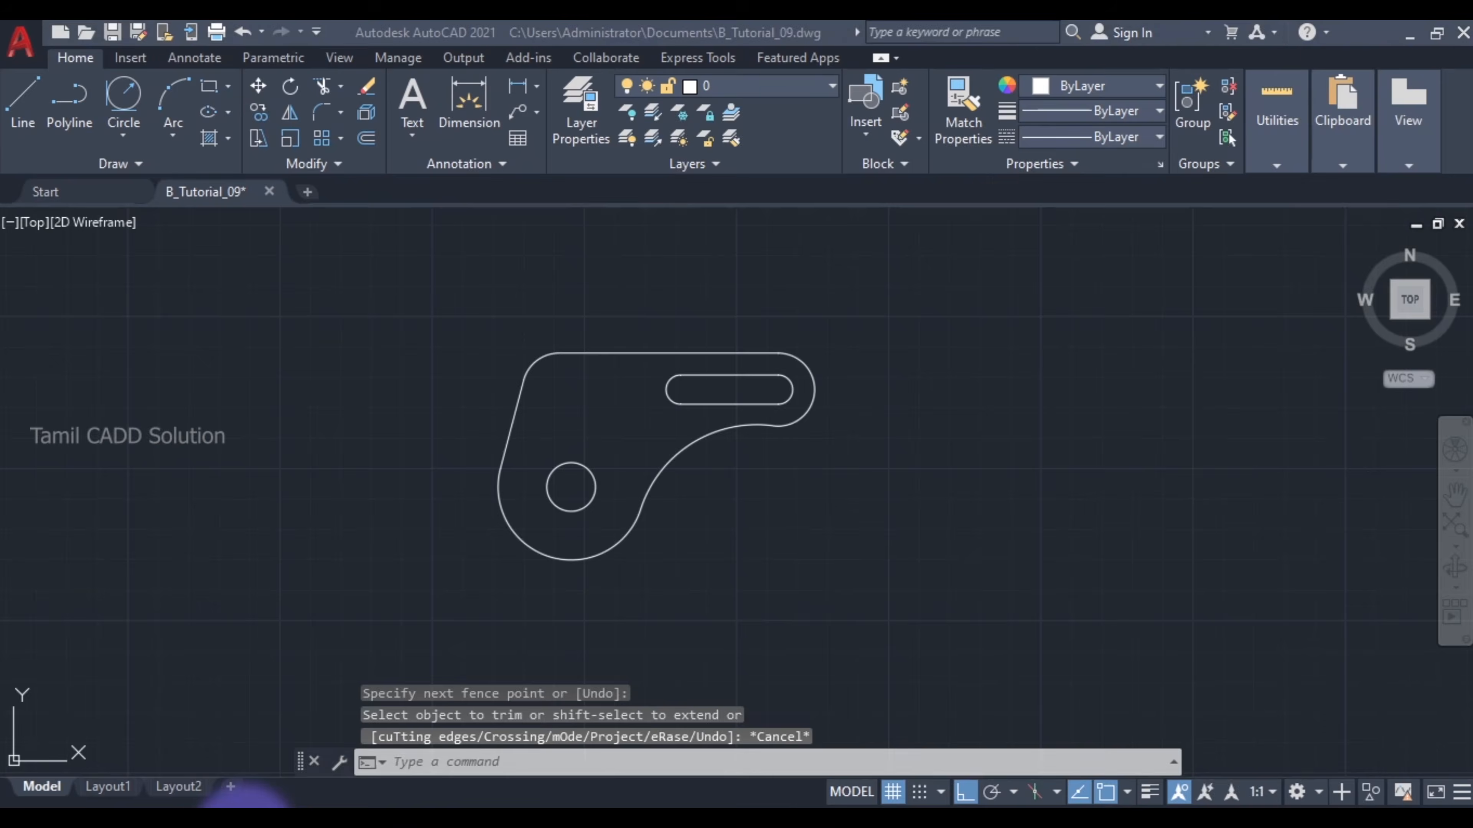
pyautogui.hotkey('alt', 'Tab')
pyautogui.hotkey('alt', 'Tab')
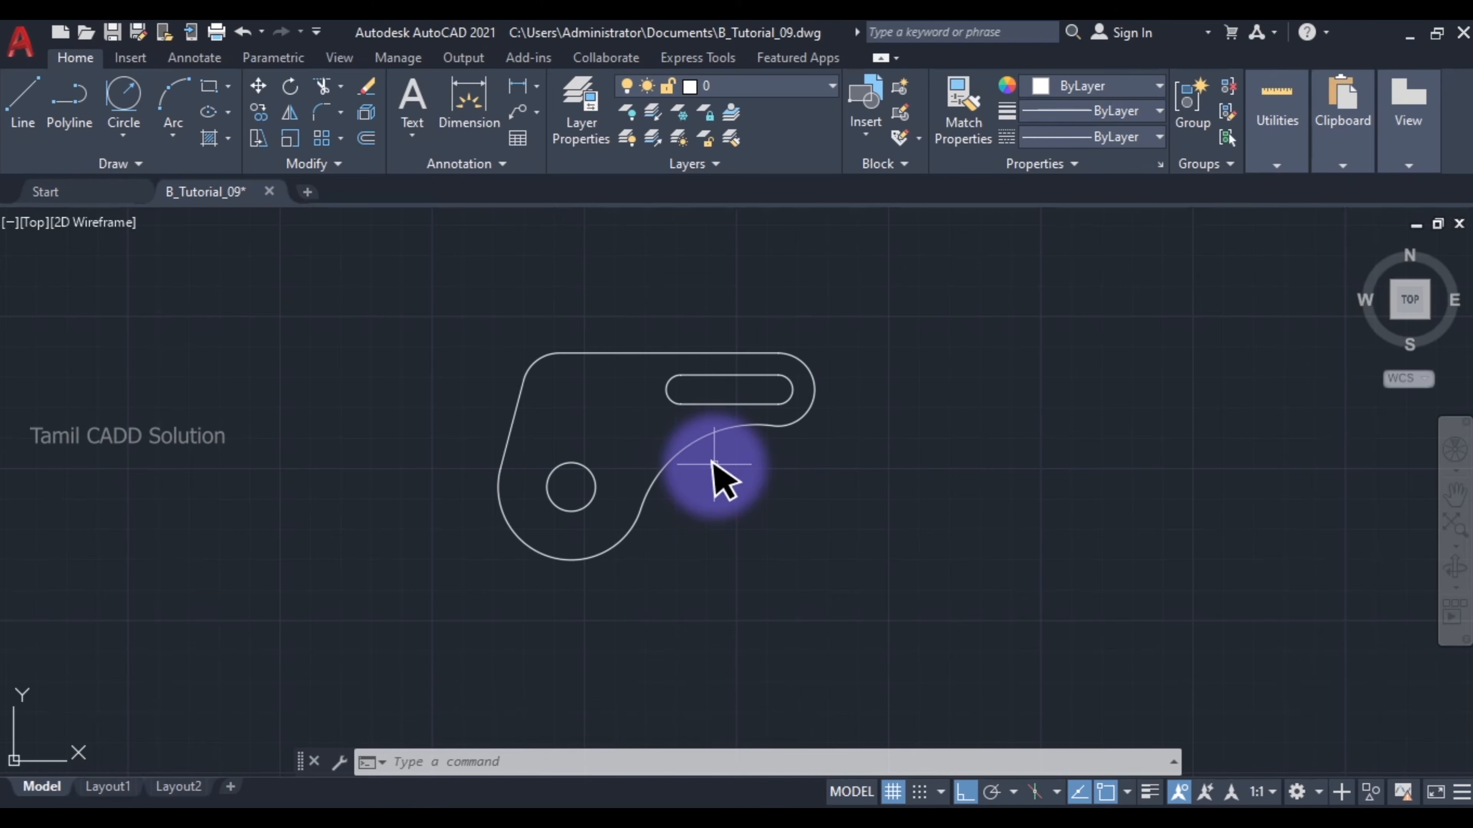
pyautogui.write('l')
pyautogui.press('Return')
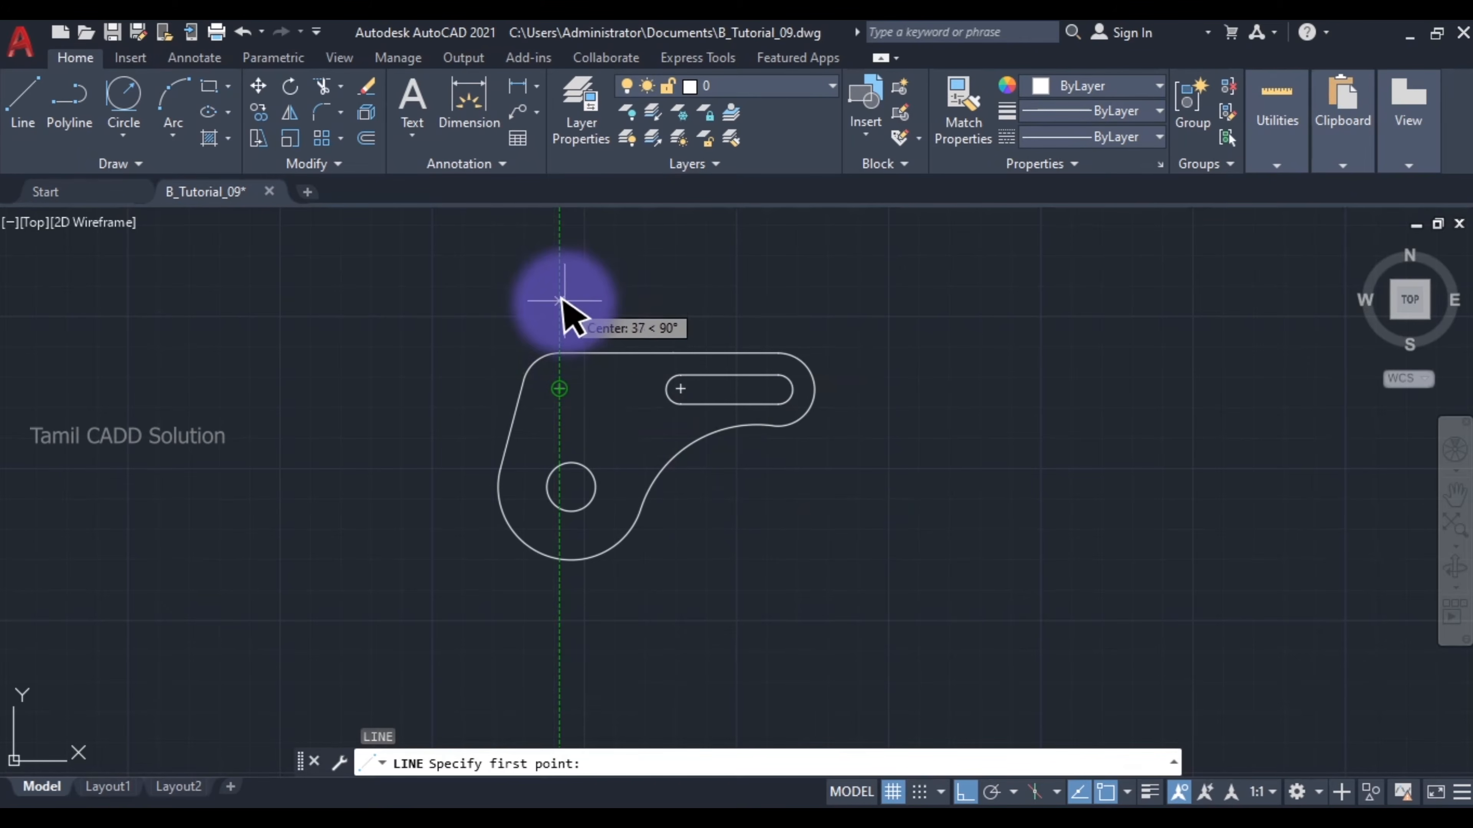
pyautogui.click(560, 320)
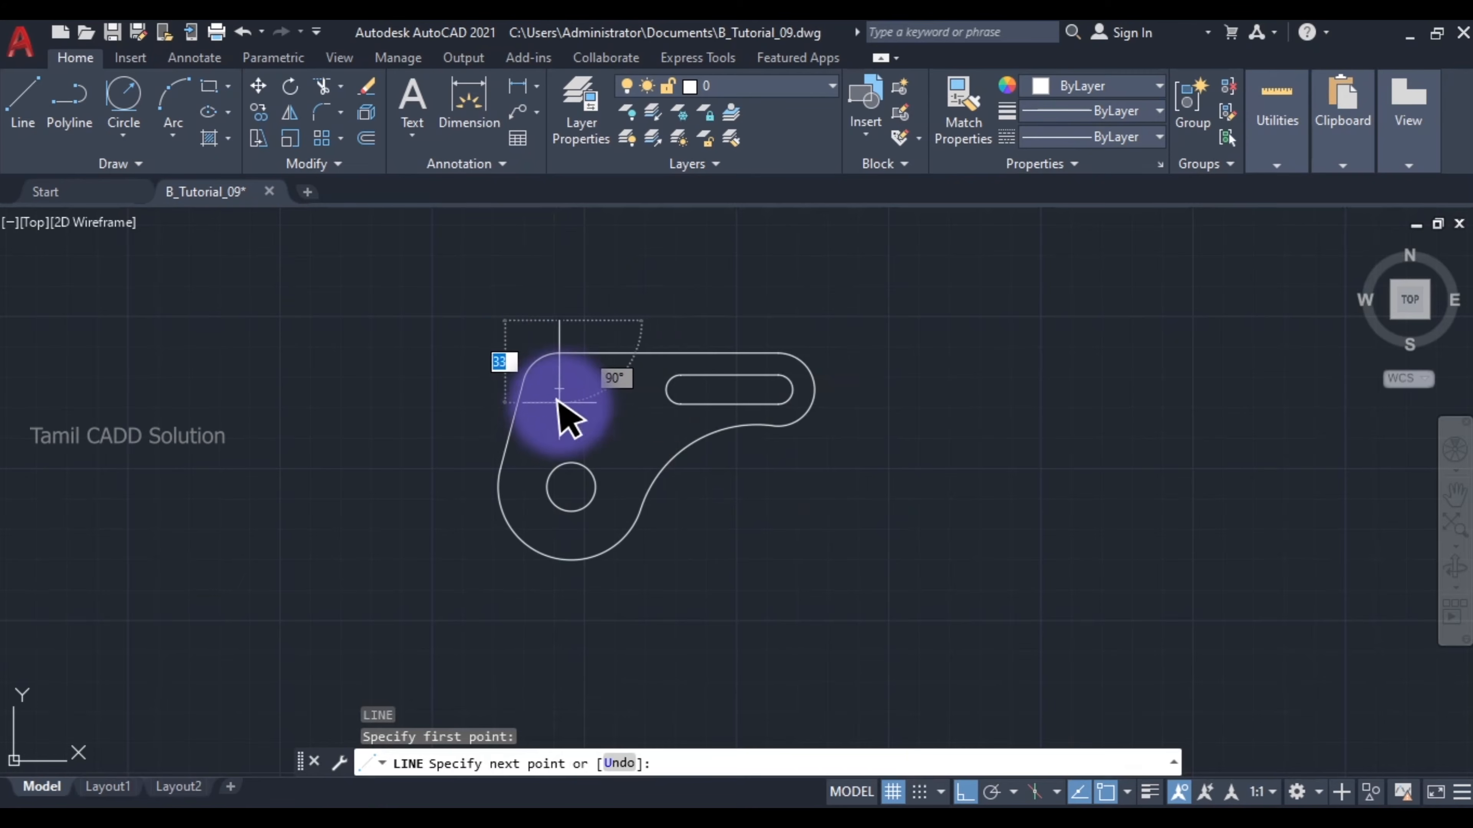
pyautogui.click(557, 433)
pyautogui.press('Escape')
pyautogui.scroll(5, 559, 422)
pyautogui.click(566, 378)
pyautogui.click(532, 350)
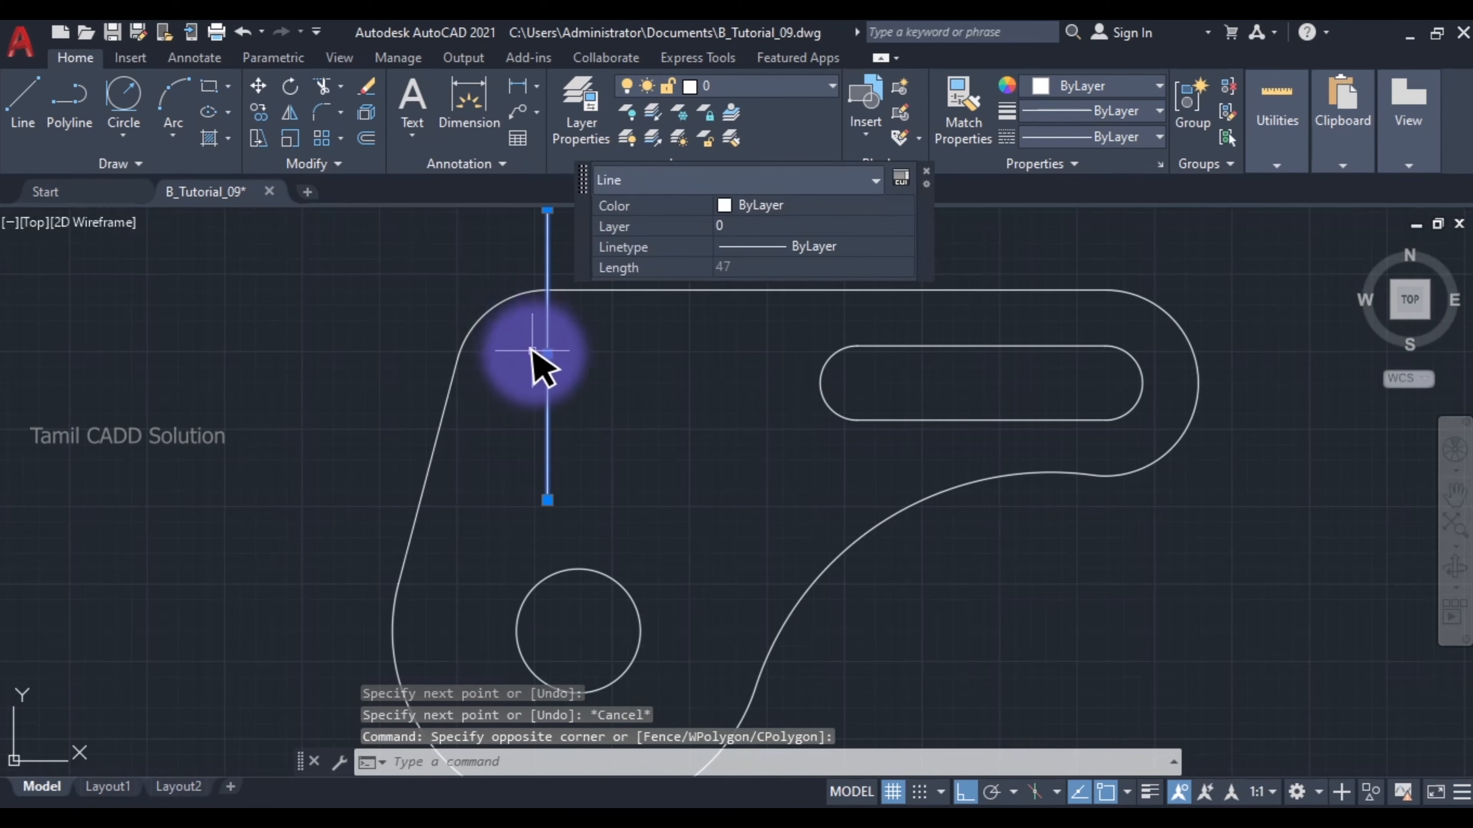
pyautogui.click(547, 354)
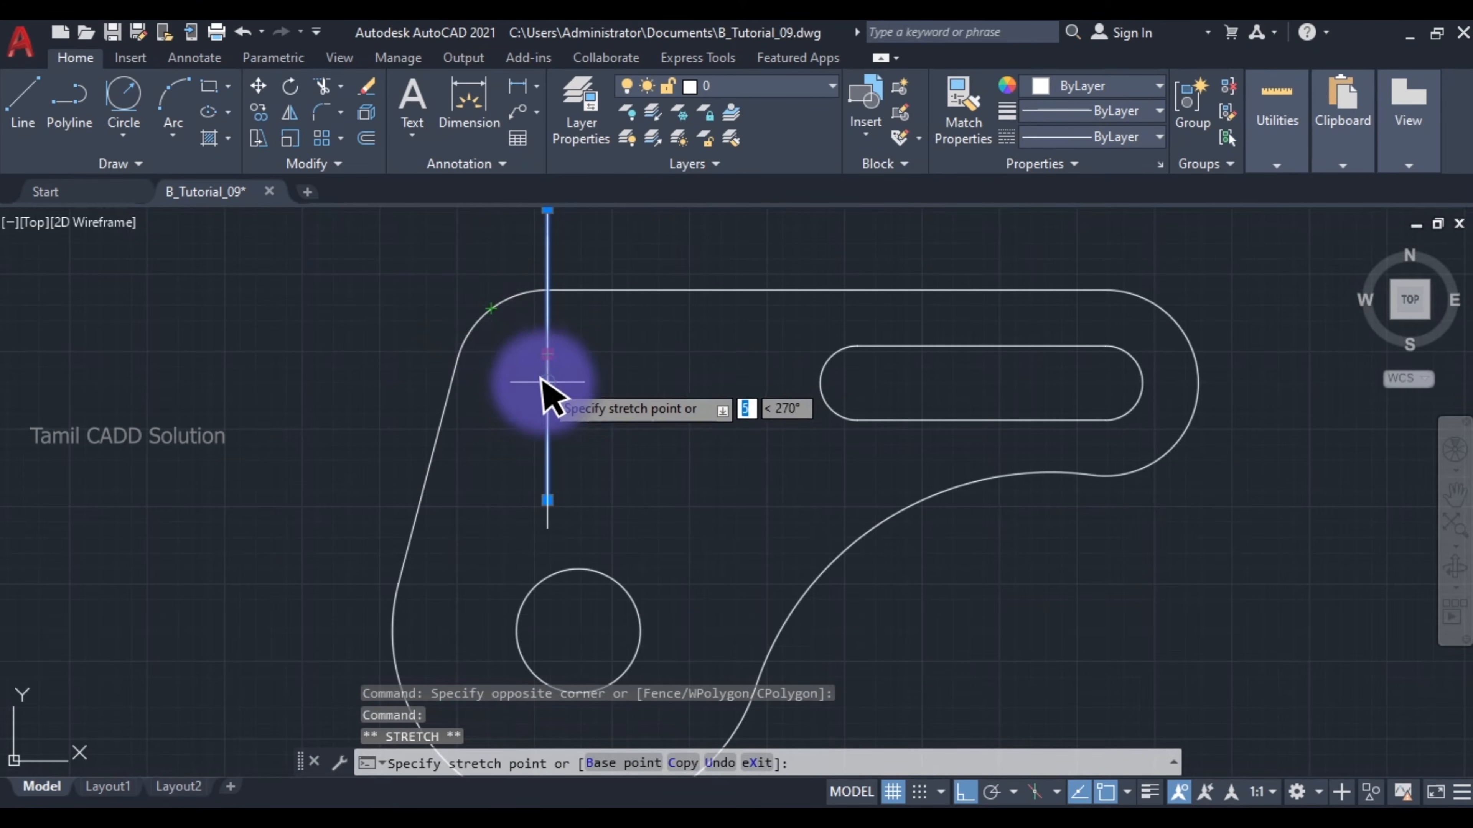
pyautogui.scroll(-3, 545, 380)
pyautogui.press('Escape')
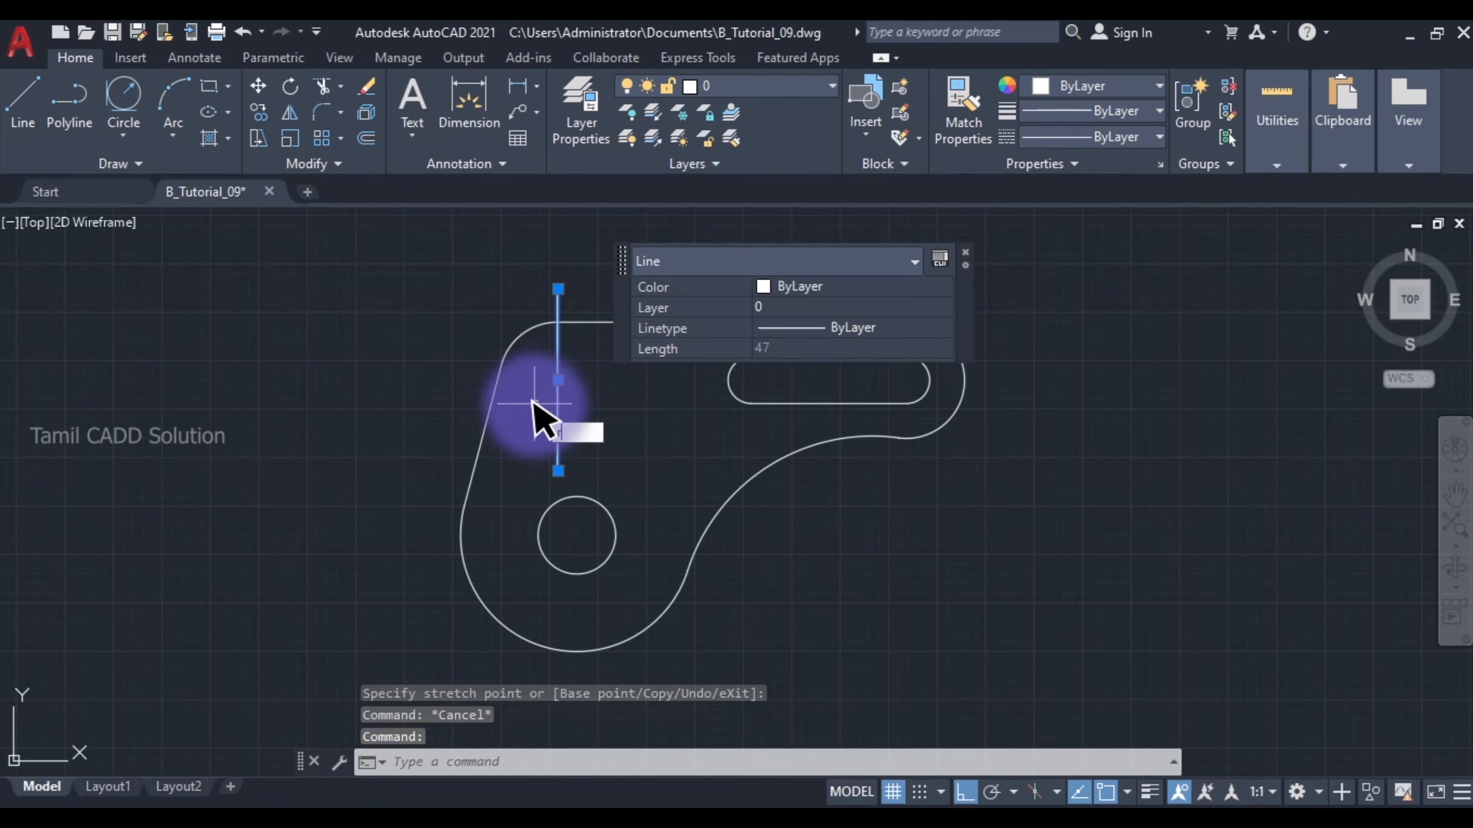
# Step: Copy the vertical line from its midpoint to the free area left of the plate
pyautogui.rightClick(533, 403)
pyautogui.press('Escape')
pyautogui.press('Return')
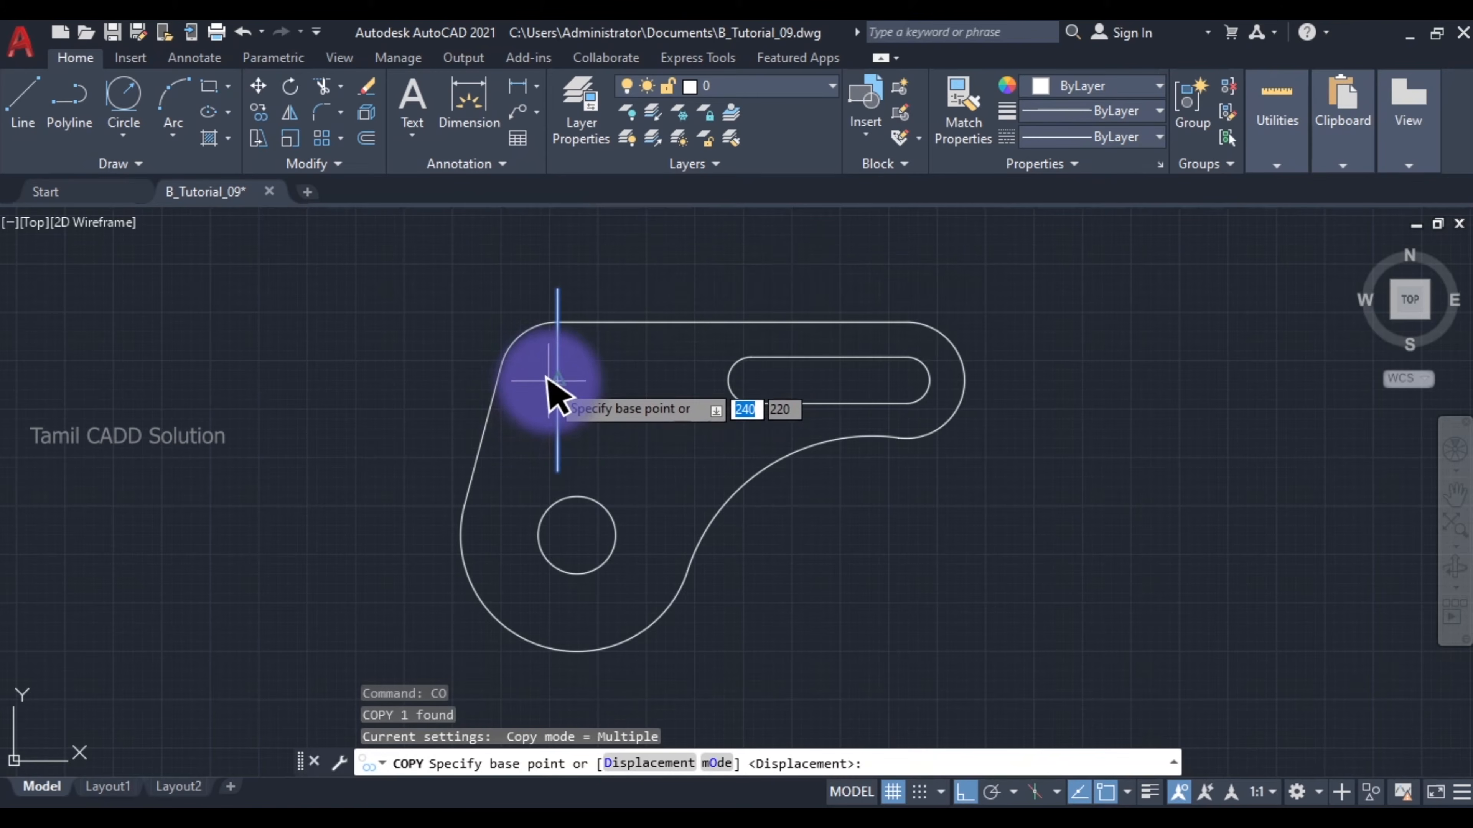
pyautogui.click(557, 380)
pyautogui.click(372, 396)
pyautogui.press('Escape')
# Step: Rotate the copied line 90° about its midpoint so it lies horizontal
pyautogui.click(354, 383)
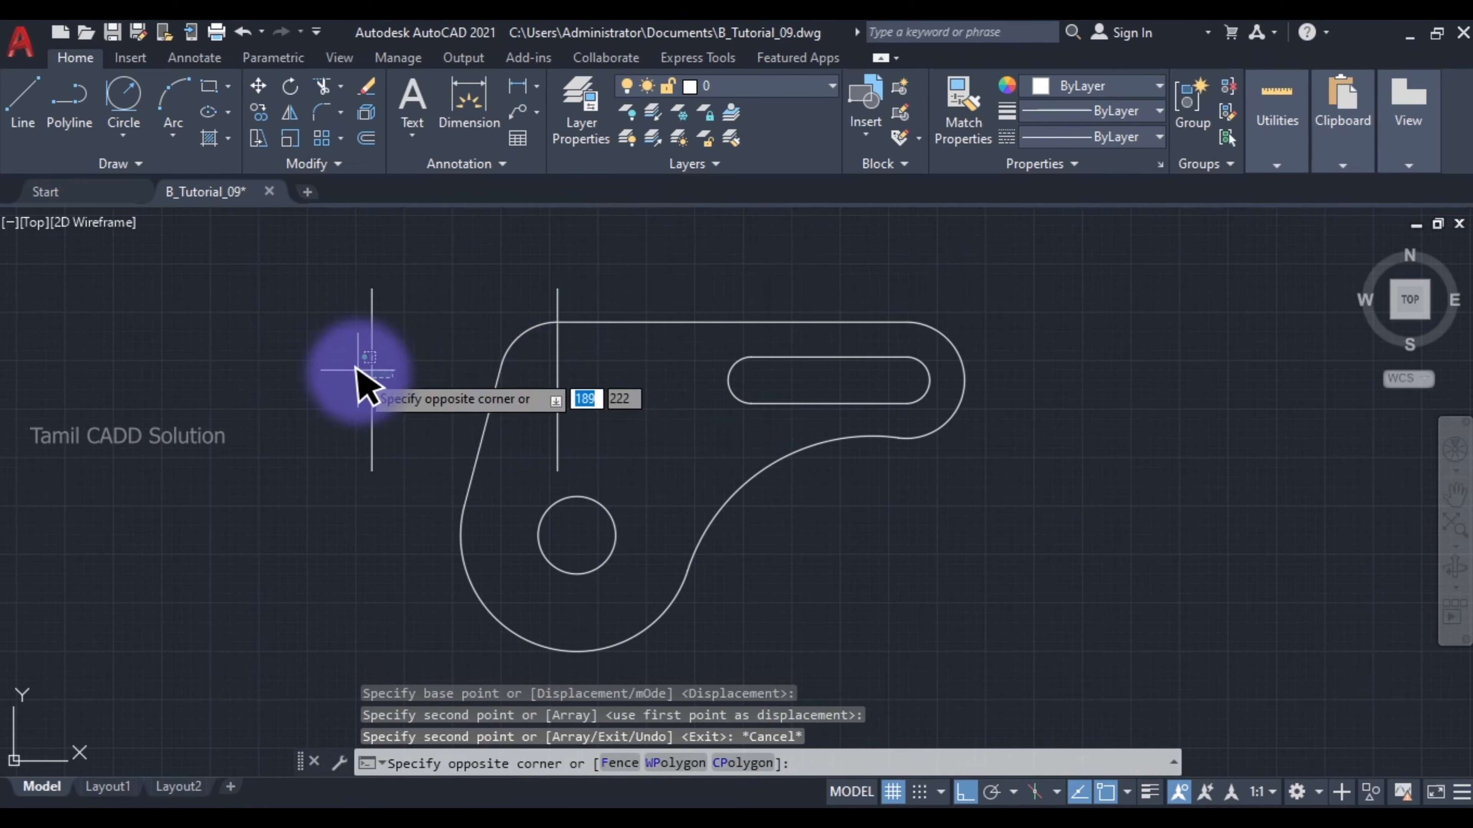
pyautogui.click(358, 372)
pyautogui.write('ro')
pyautogui.press('Return')
pyautogui.click(372, 381)
pyautogui.click(388, 295)
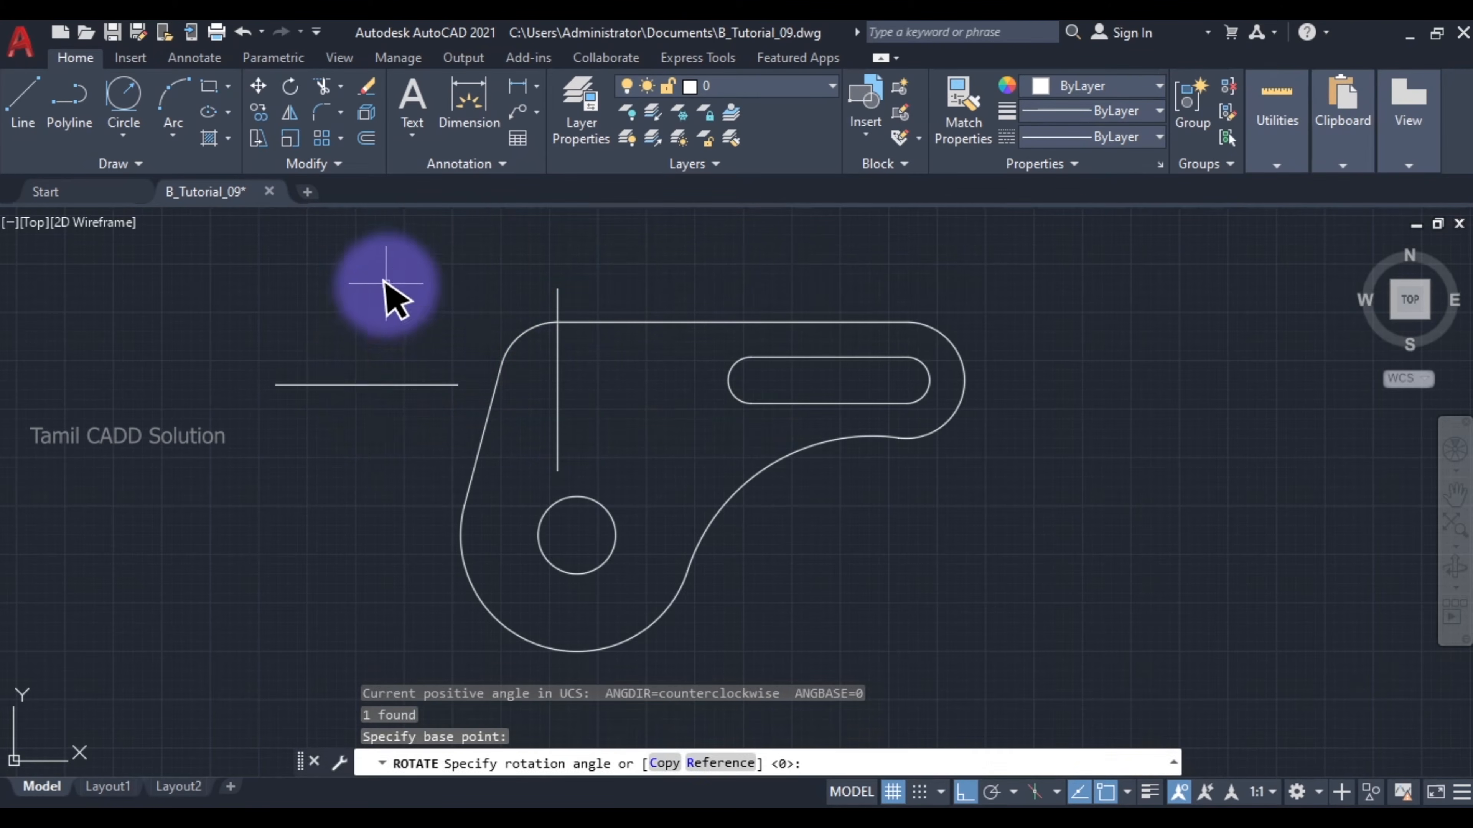
# Step: Move the horizontal line by its midpoint onto the midpoint of the vertical line to form a cross at the R15 corner
pyautogui.click(372, 372)
pyautogui.click(371, 386)
pyautogui.write('m')
pyautogui.press('Return')
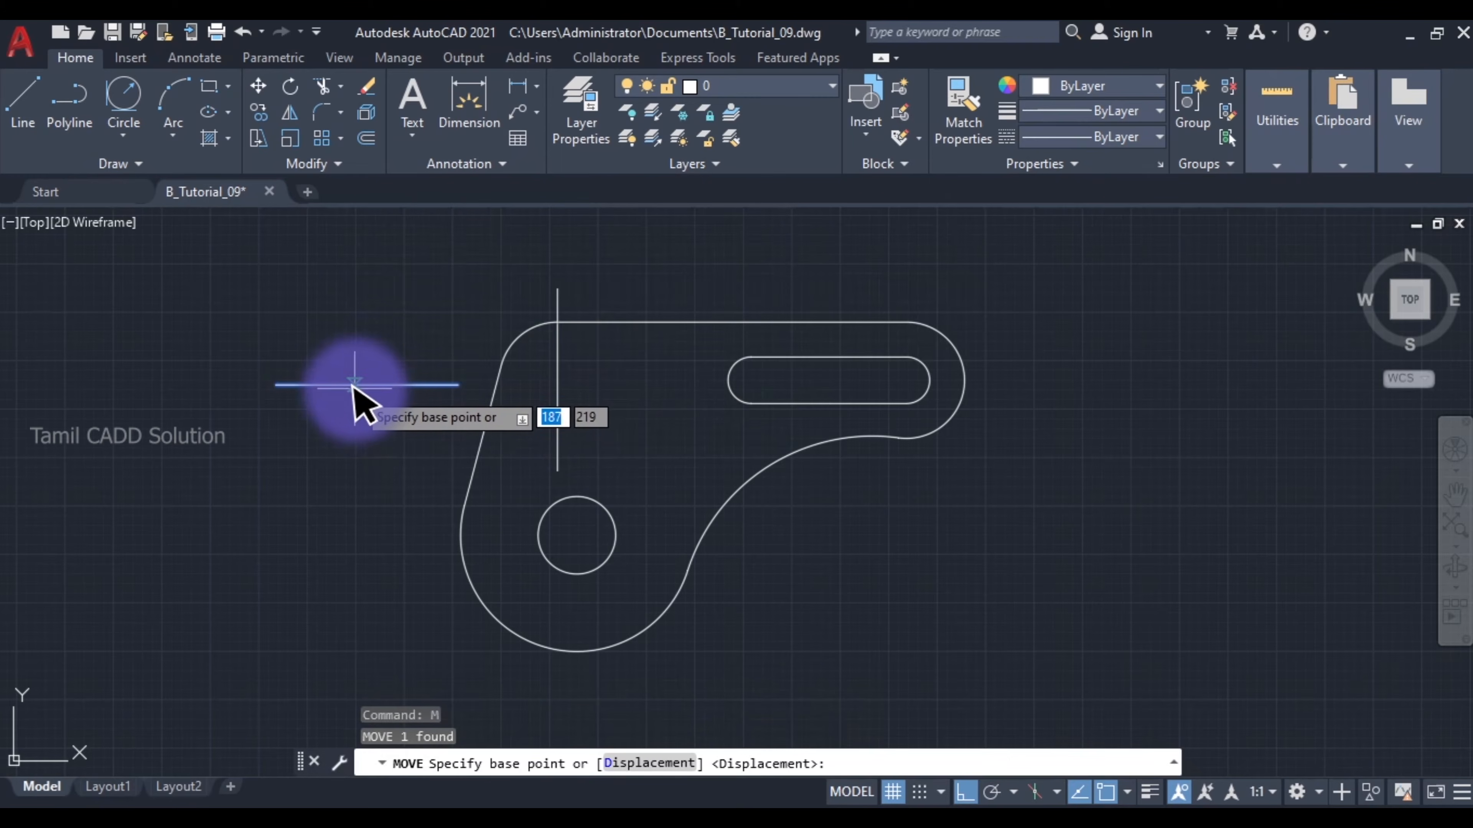
pyautogui.click(365, 385)
pyautogui.click(558, 382)
# Step: Load the CENTER linetype from acad.lin into the drawing through the Linetype Manager
pyautogui.click(480, 368)
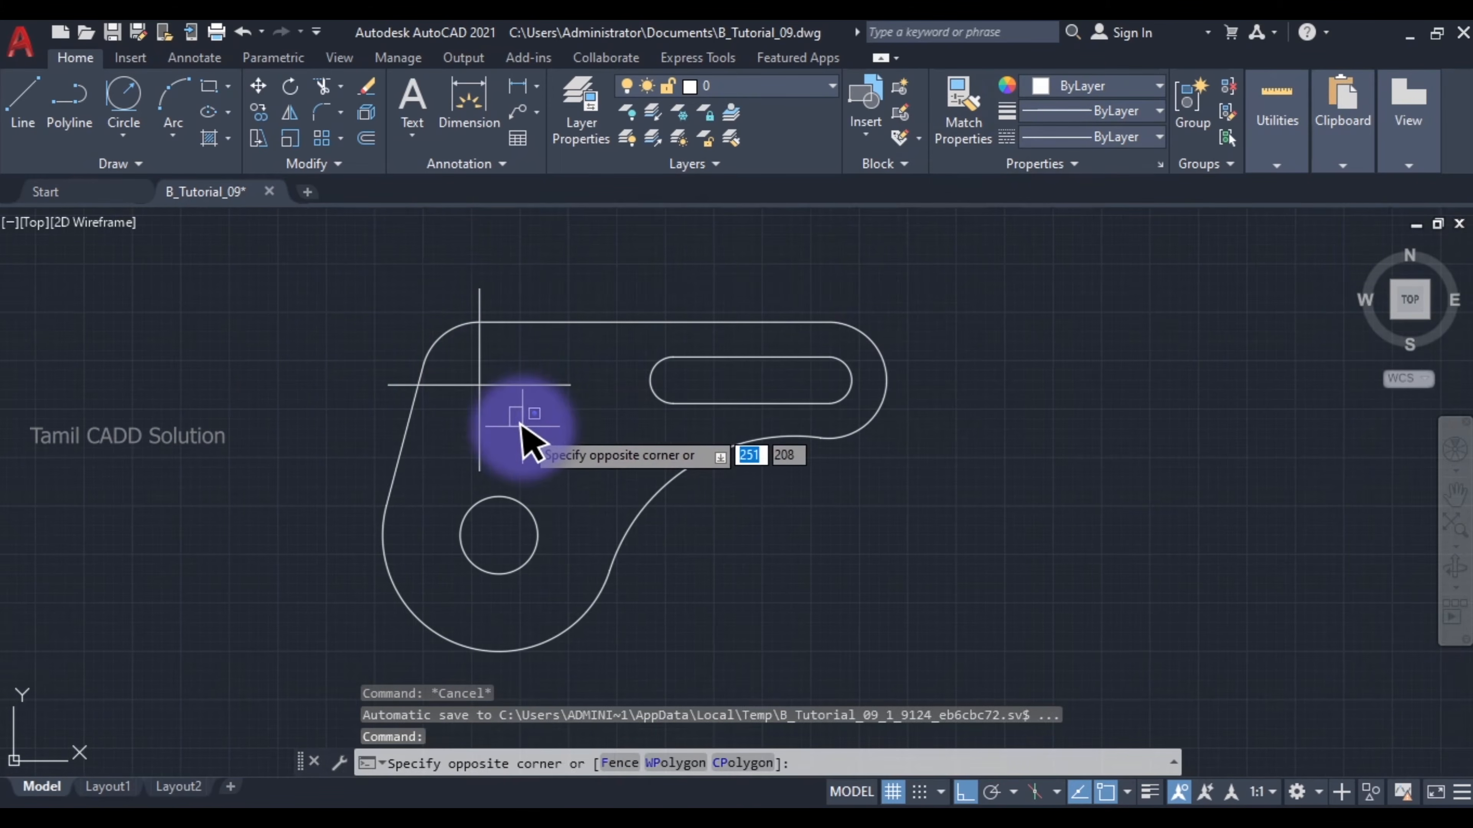
pyautogui.click(521, 426)
pyautogui.click(503, 401)
pyautogui.click(471, 375)
pyautogui.click(1099, 137)
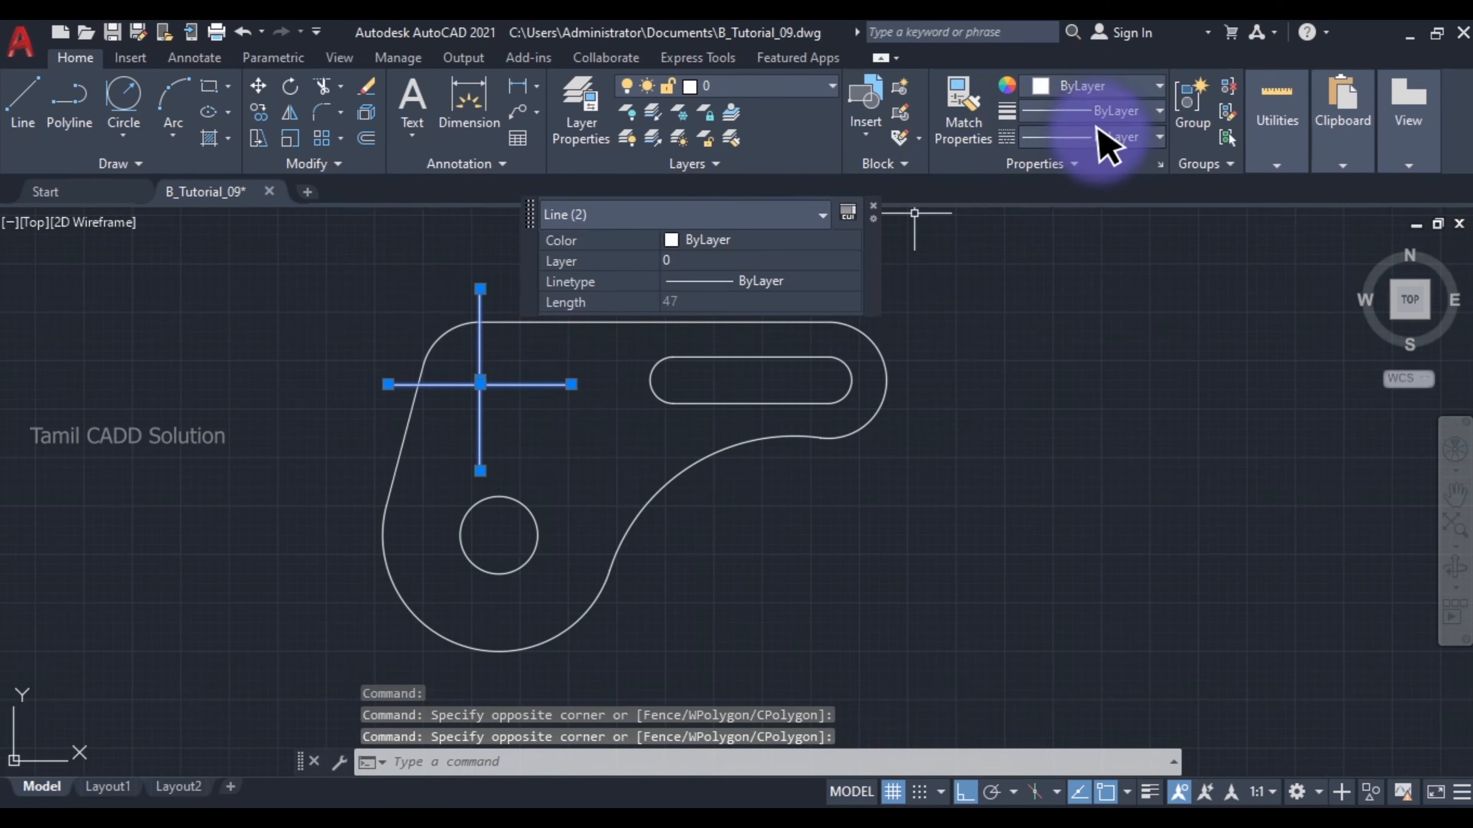
pyautogui.click(1046, 247)
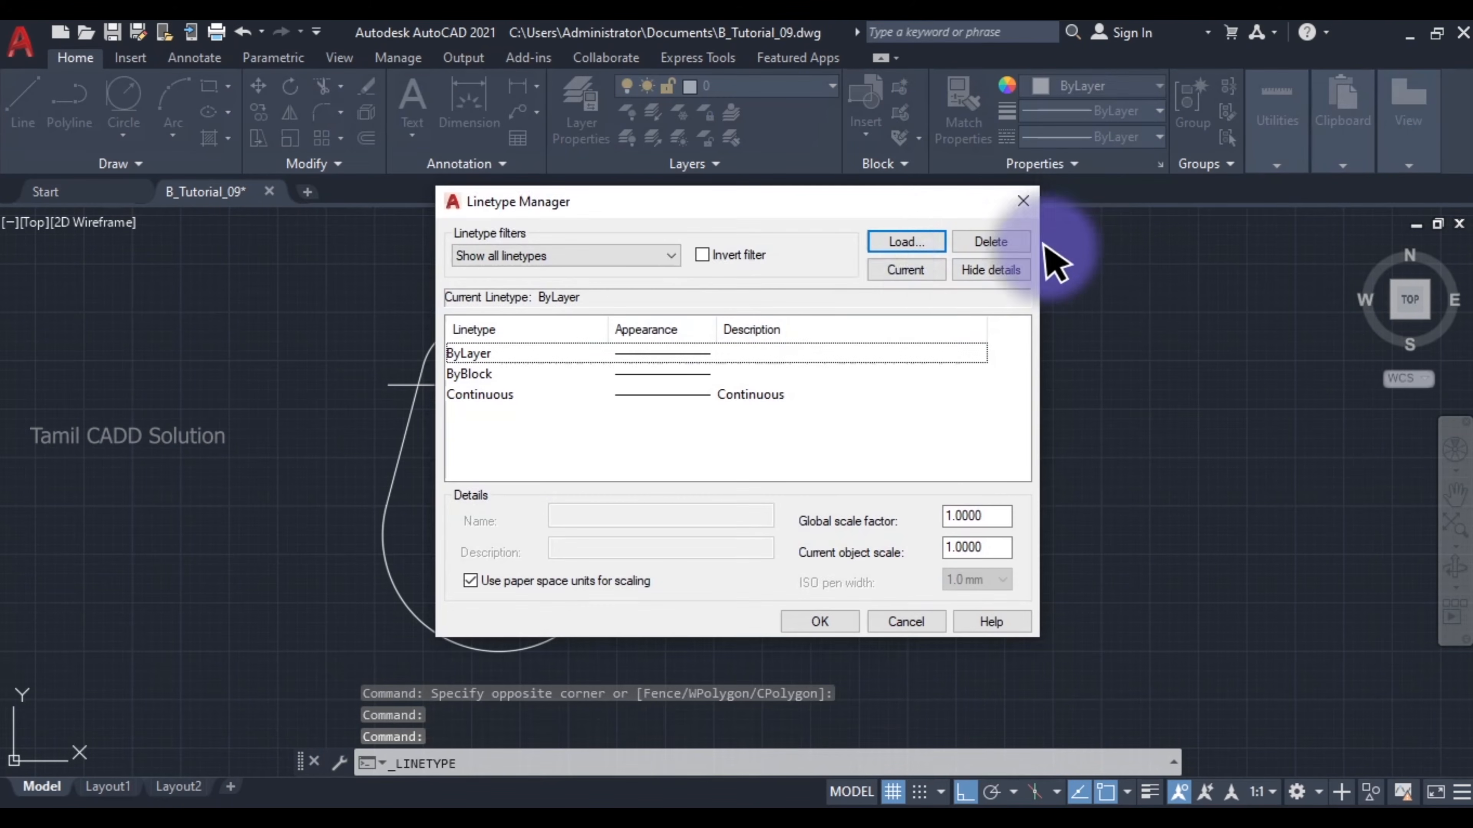
pyautogui.click(897, 242)
pyautogui.scroll(-6, 700, 443)
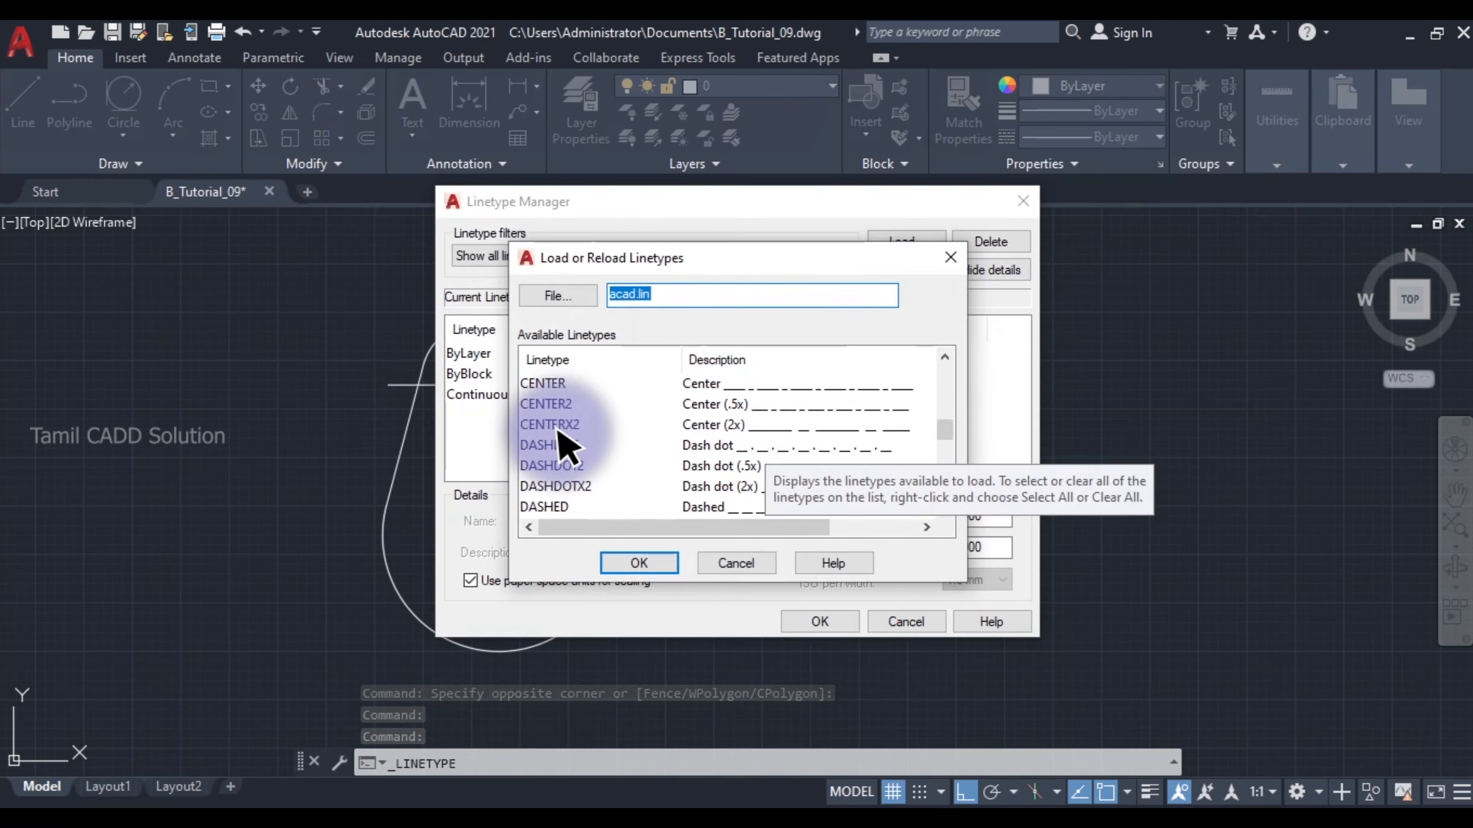
pyautogui.scroll(2, 554, 429)
pyautogui.scroll(-2, 558, 464)
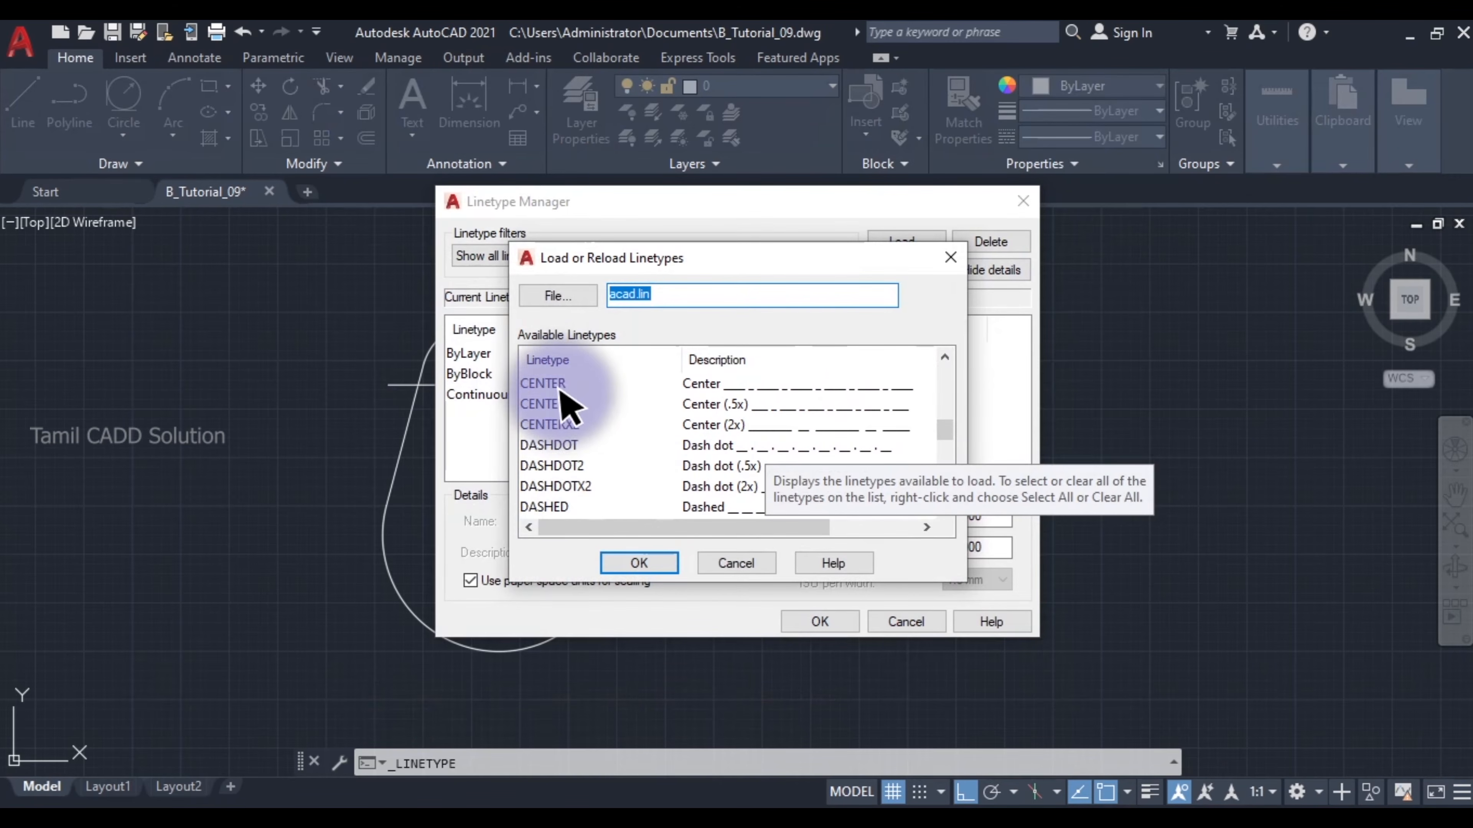
pyautogui.click(545, 384)
pyautogui.click(641, 563)
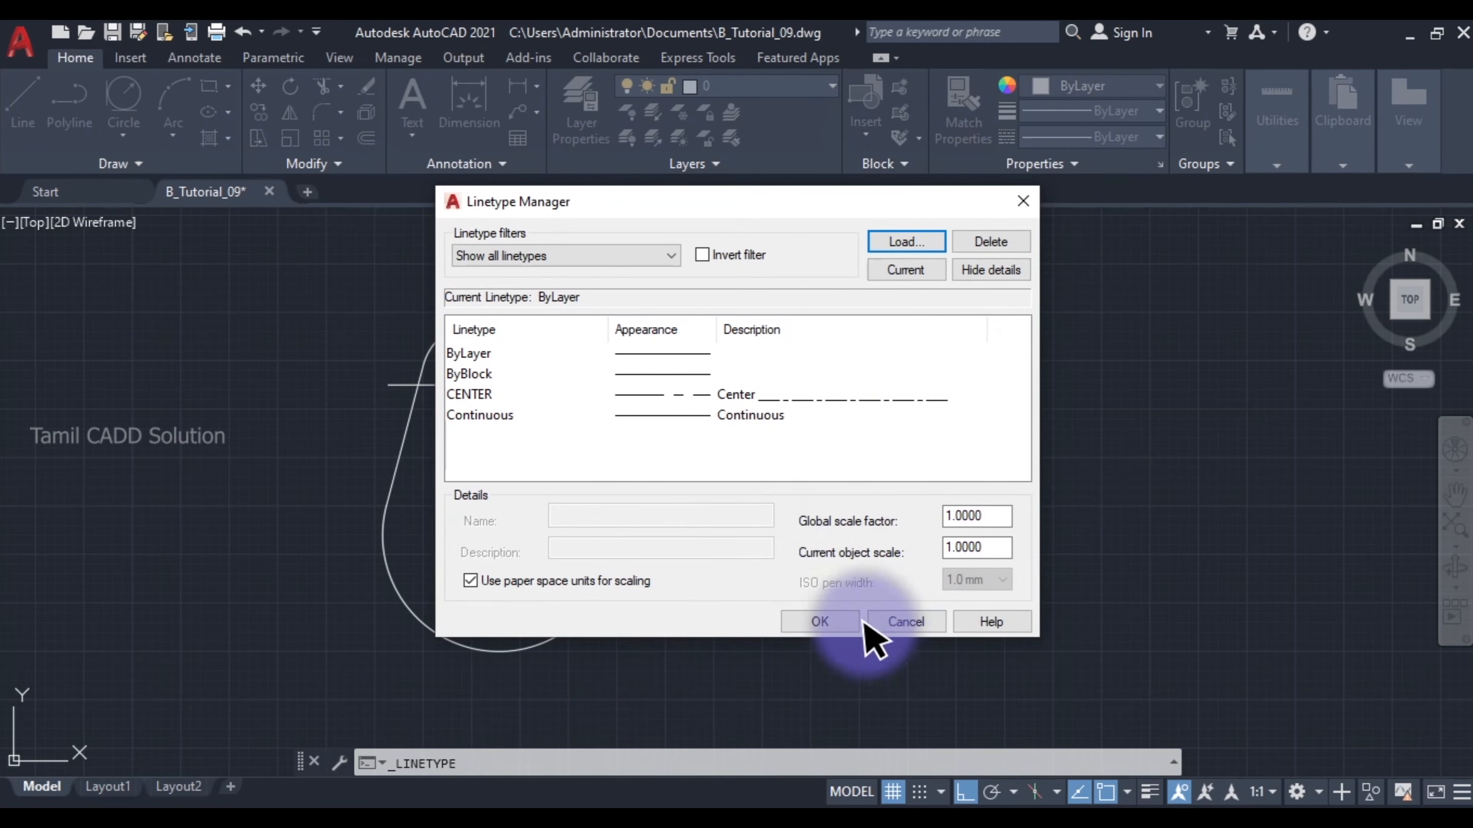
pyautogui.click(820, 620)
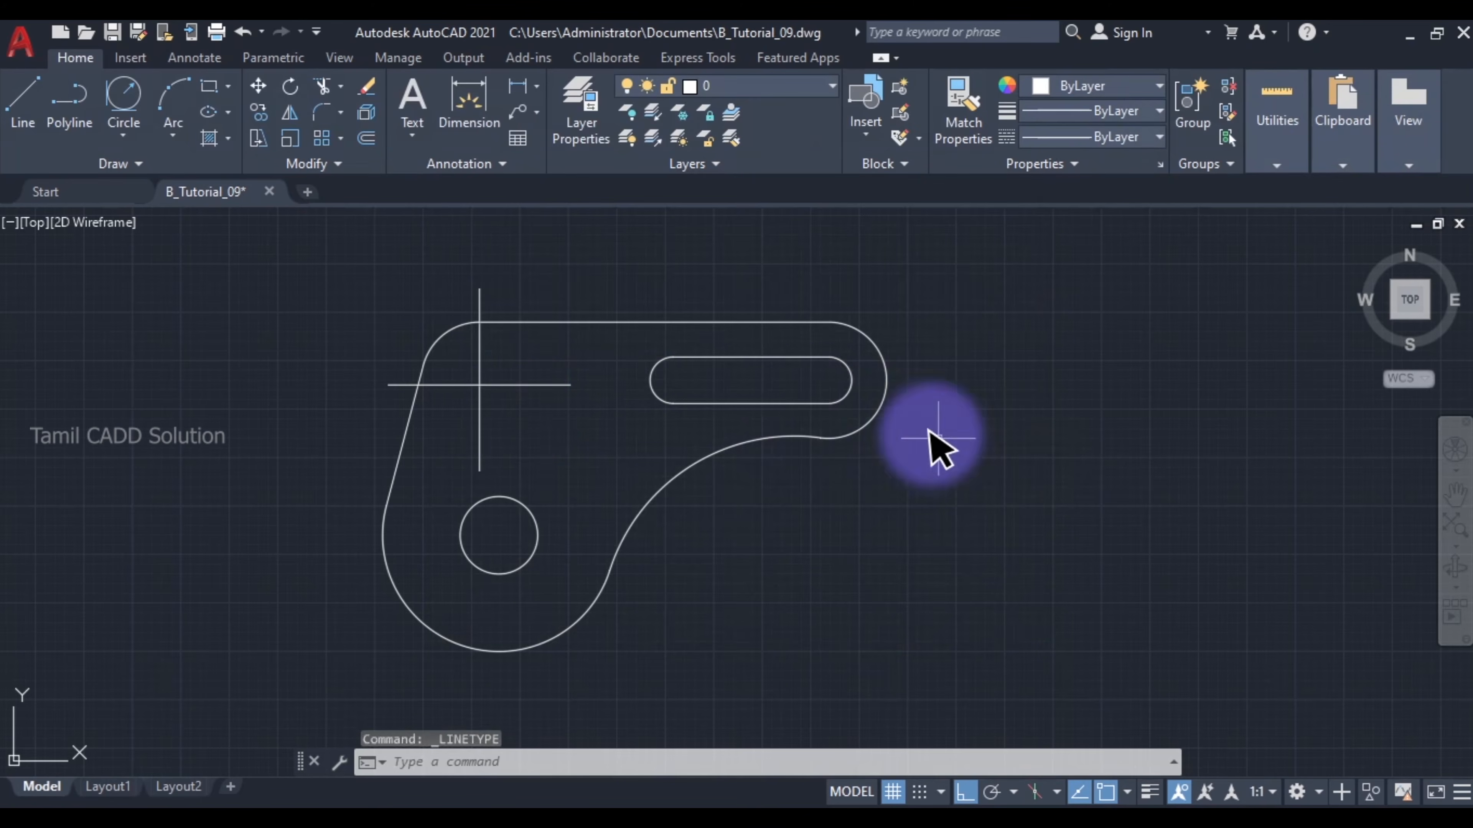
# Step: Assign the CENTER linetype to the two crossing lines at the upper-left R15 corner
pyautogui.click(516, 411)
pyautogui.click(461, 369)
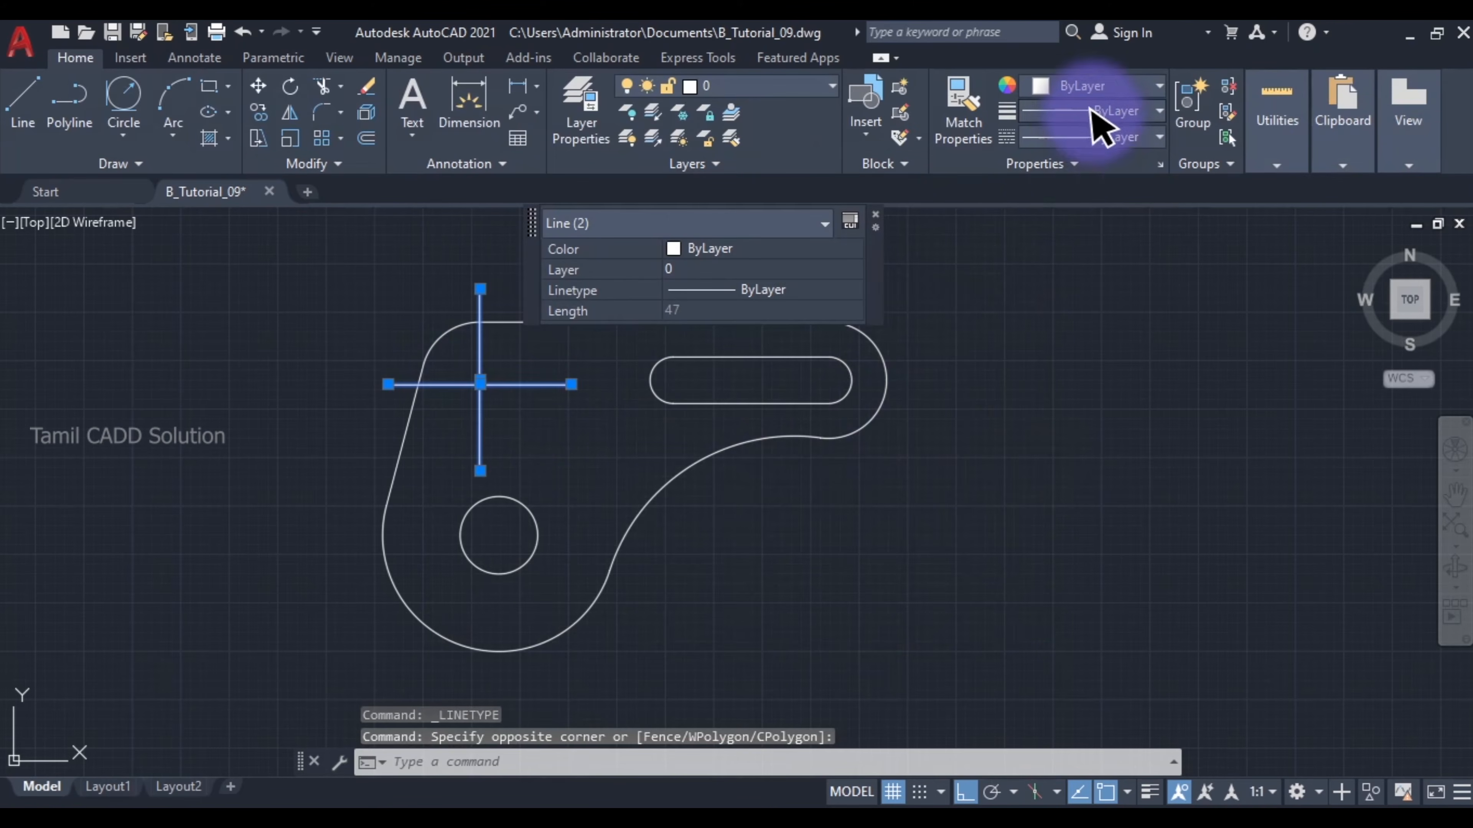
pyautogui.click(1100, 136)
pyautogui.click(1072, 147)
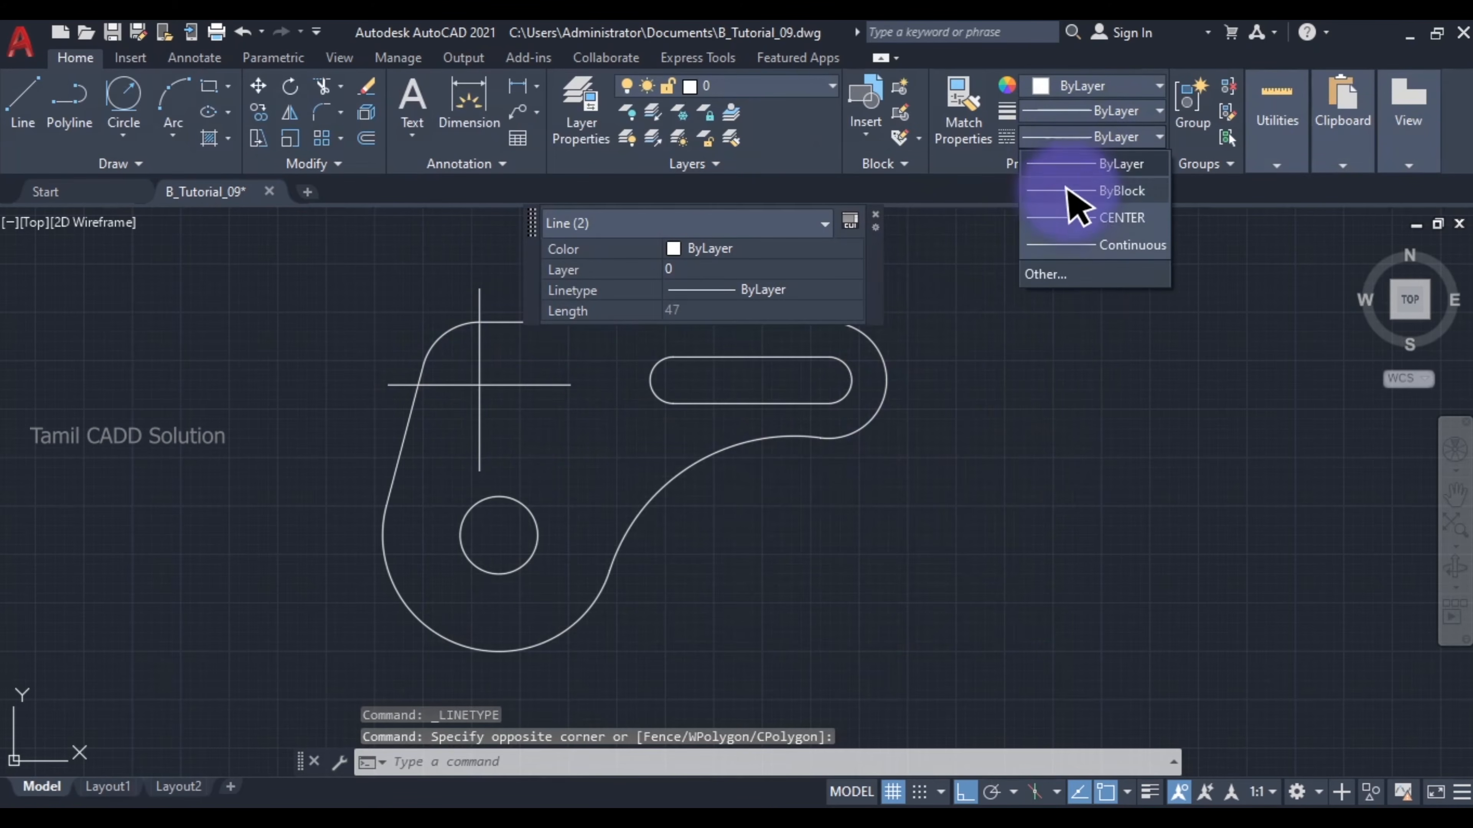
pyautogui.click(1072, 218)
pyautogui.press('Escape')
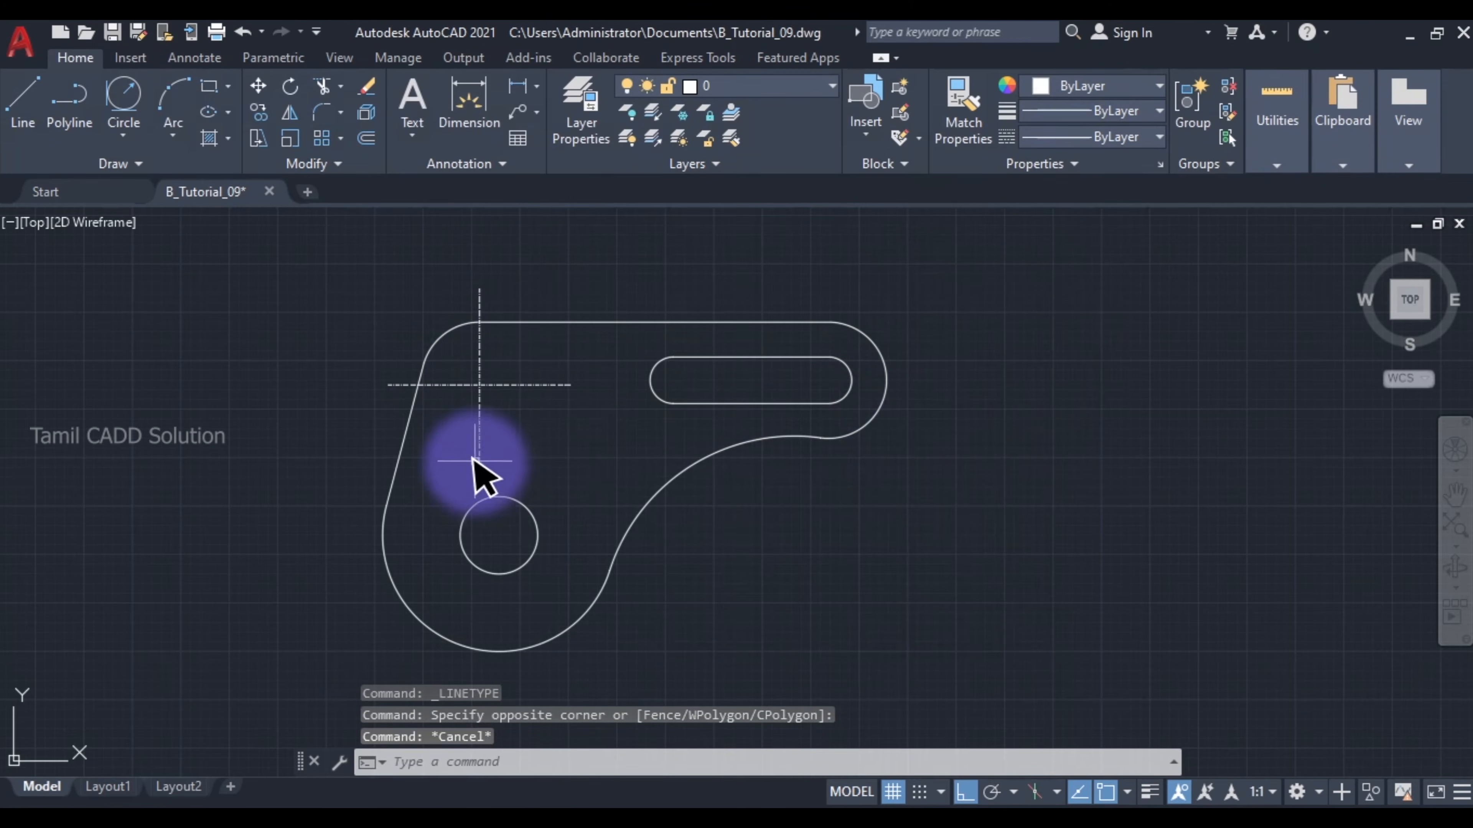
# Step: Copy the horizontal centre line from its left endpoint to the centre of the slot's left arc
pyautogui.scroll(3, 479, 459)
pyautogui.click(574, 445)
pyautogui.click(559, 341)
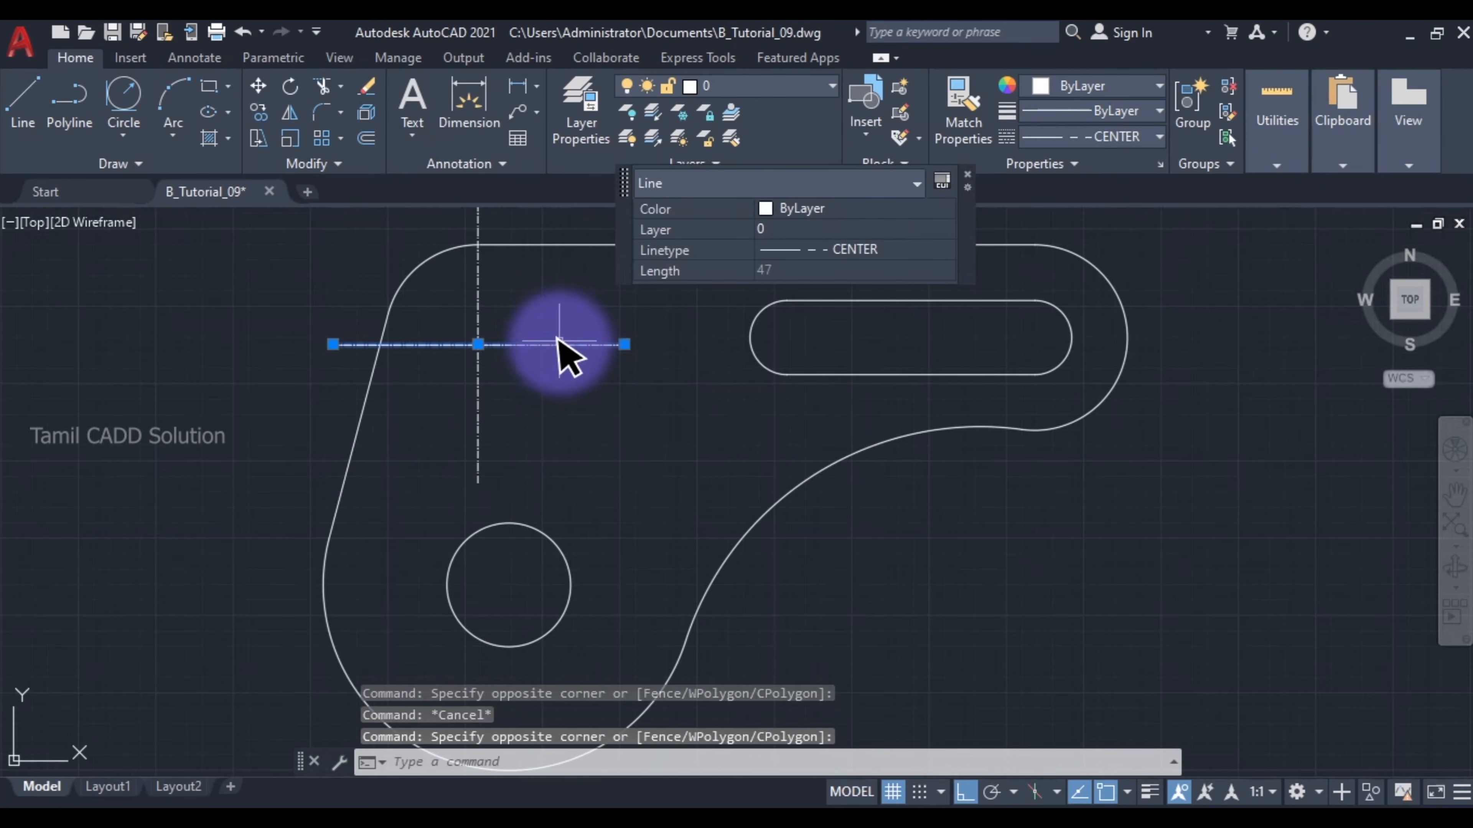
pyautogui.write('o')
pyautogui.press('Return')
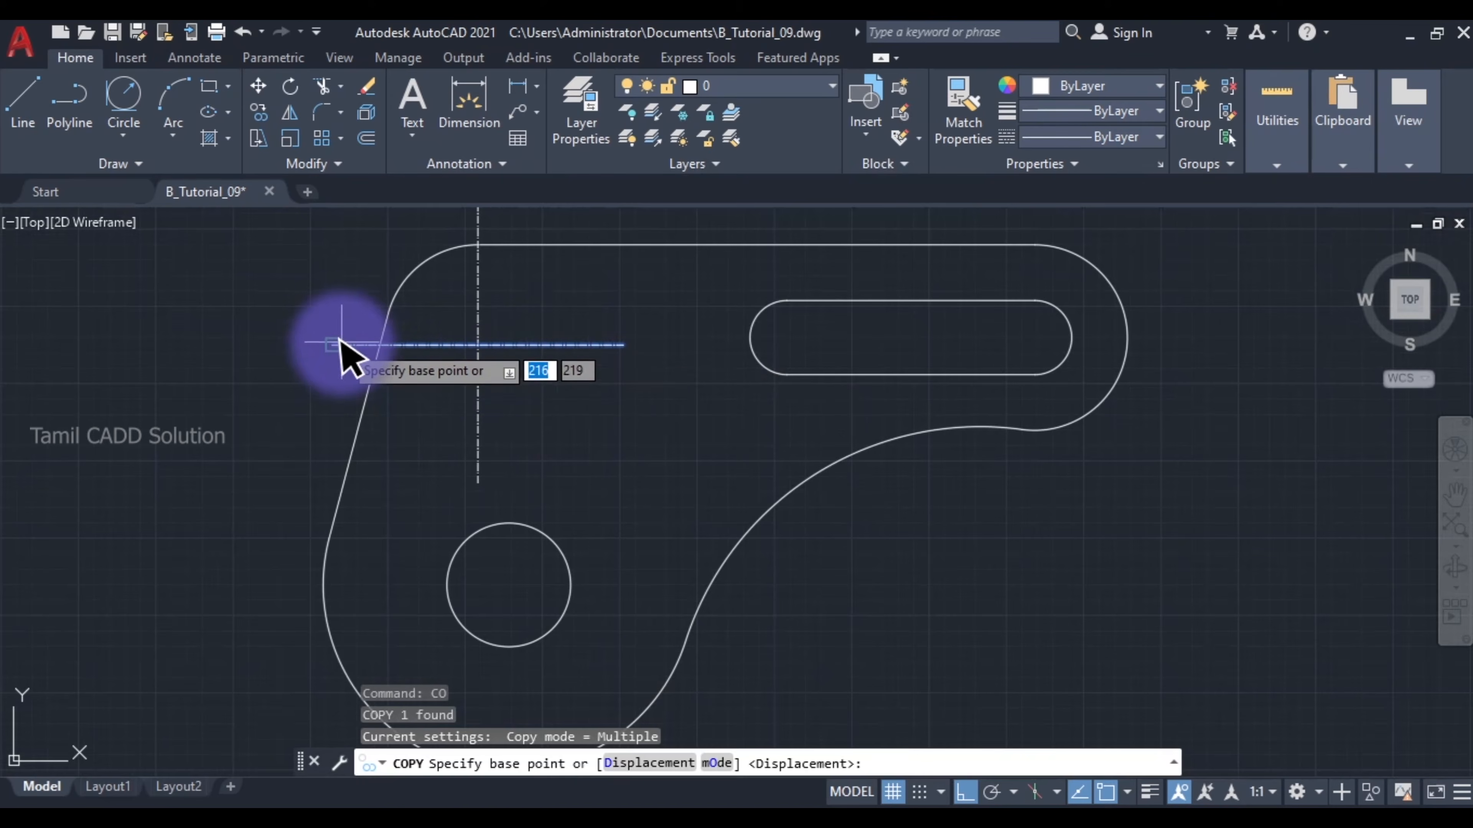
pyautogui.click(332, 344)
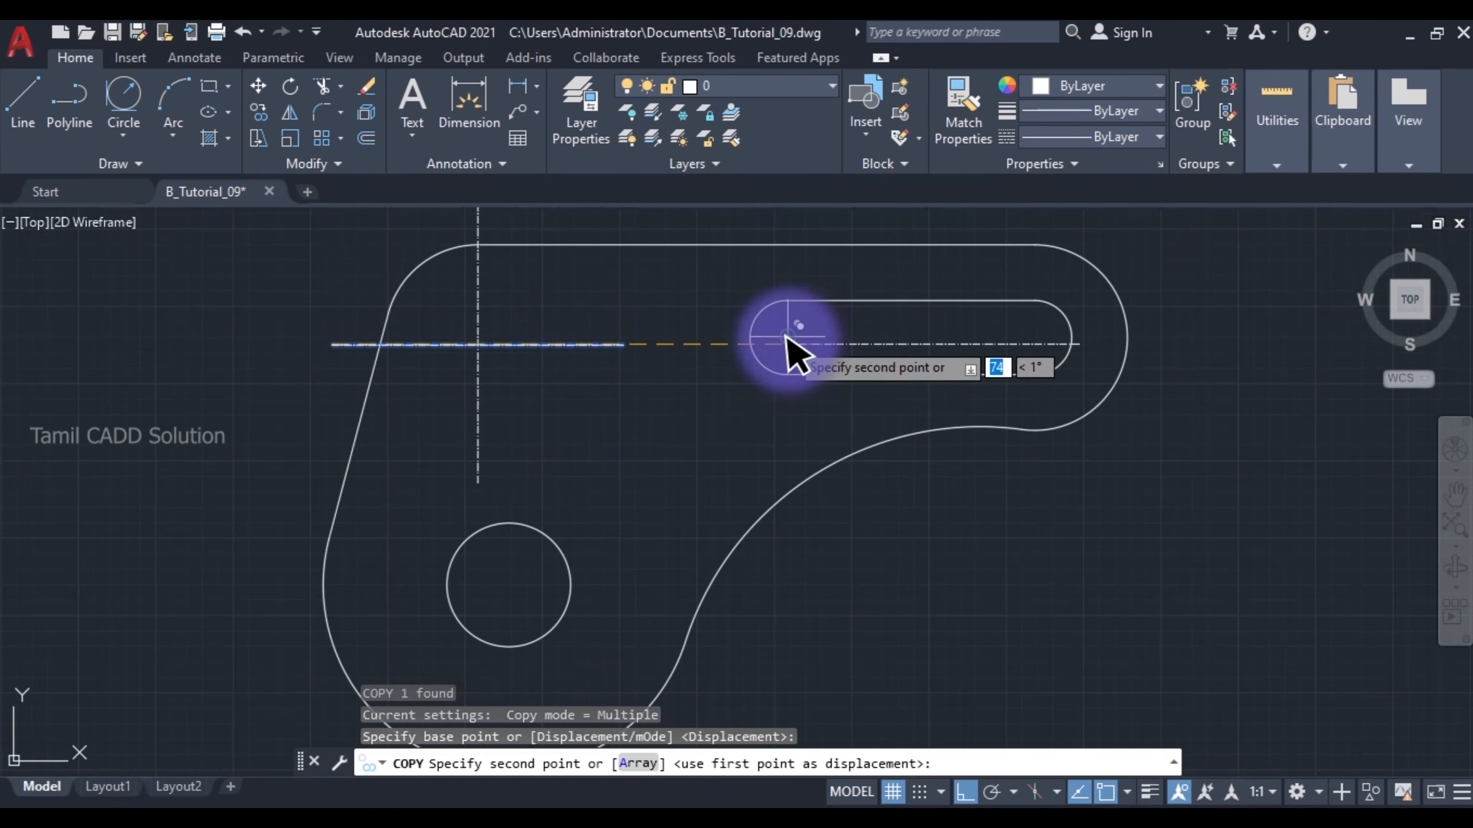
pyautogui.click(789, 338)
pyautogui.press('Escape')
# Step: Shorten the slot's centre line by stretching its right end to the centre of the slot's right arc
pyautogui.scroll(4, 945, 346)
pyautogui.click(864, 325)
pyautogui.moveTo(864, 325); pyautogui.dragTo(733, 357, button='middle')
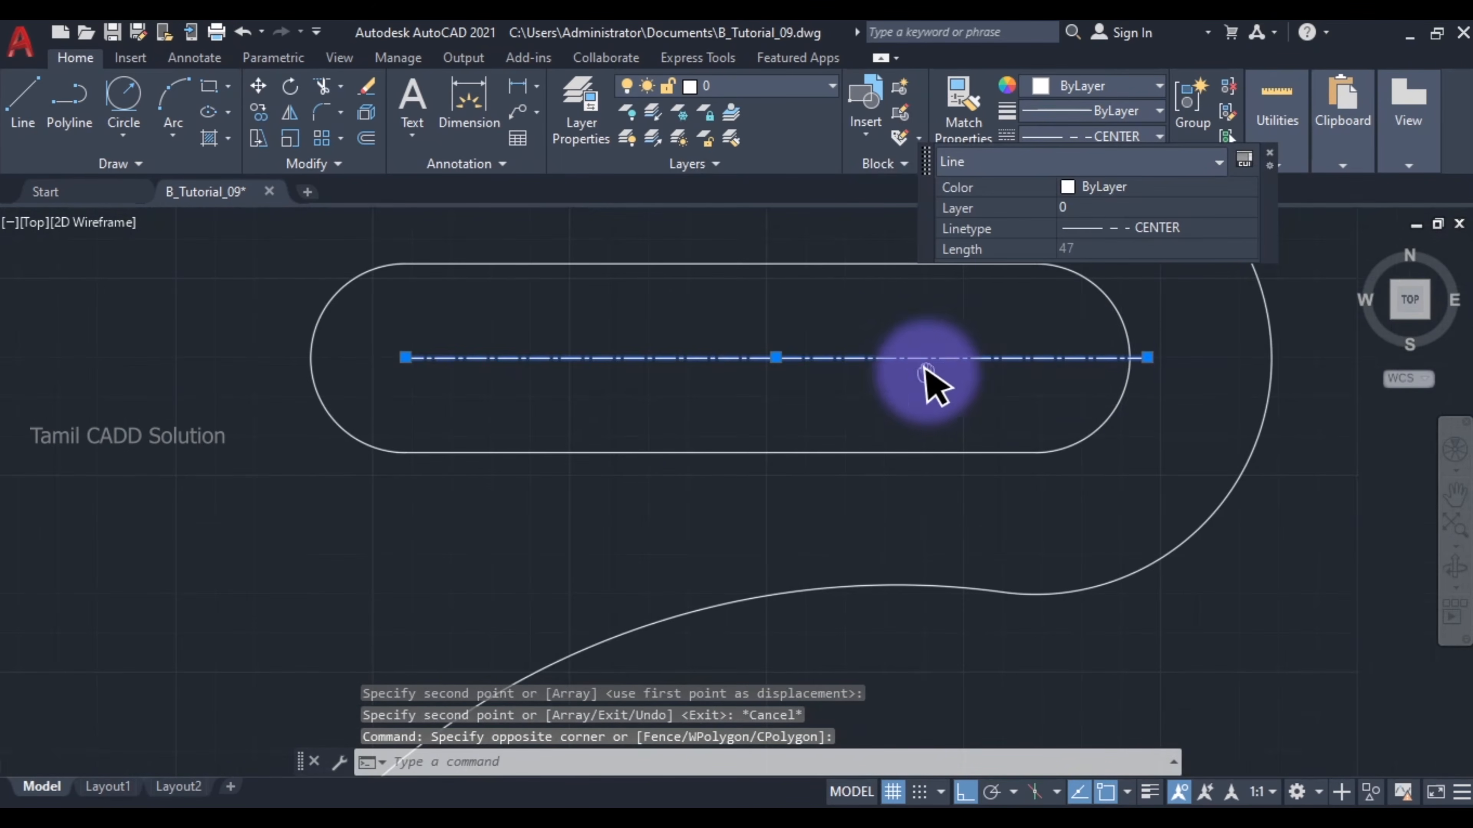
pyautogui.click(1147, 357)
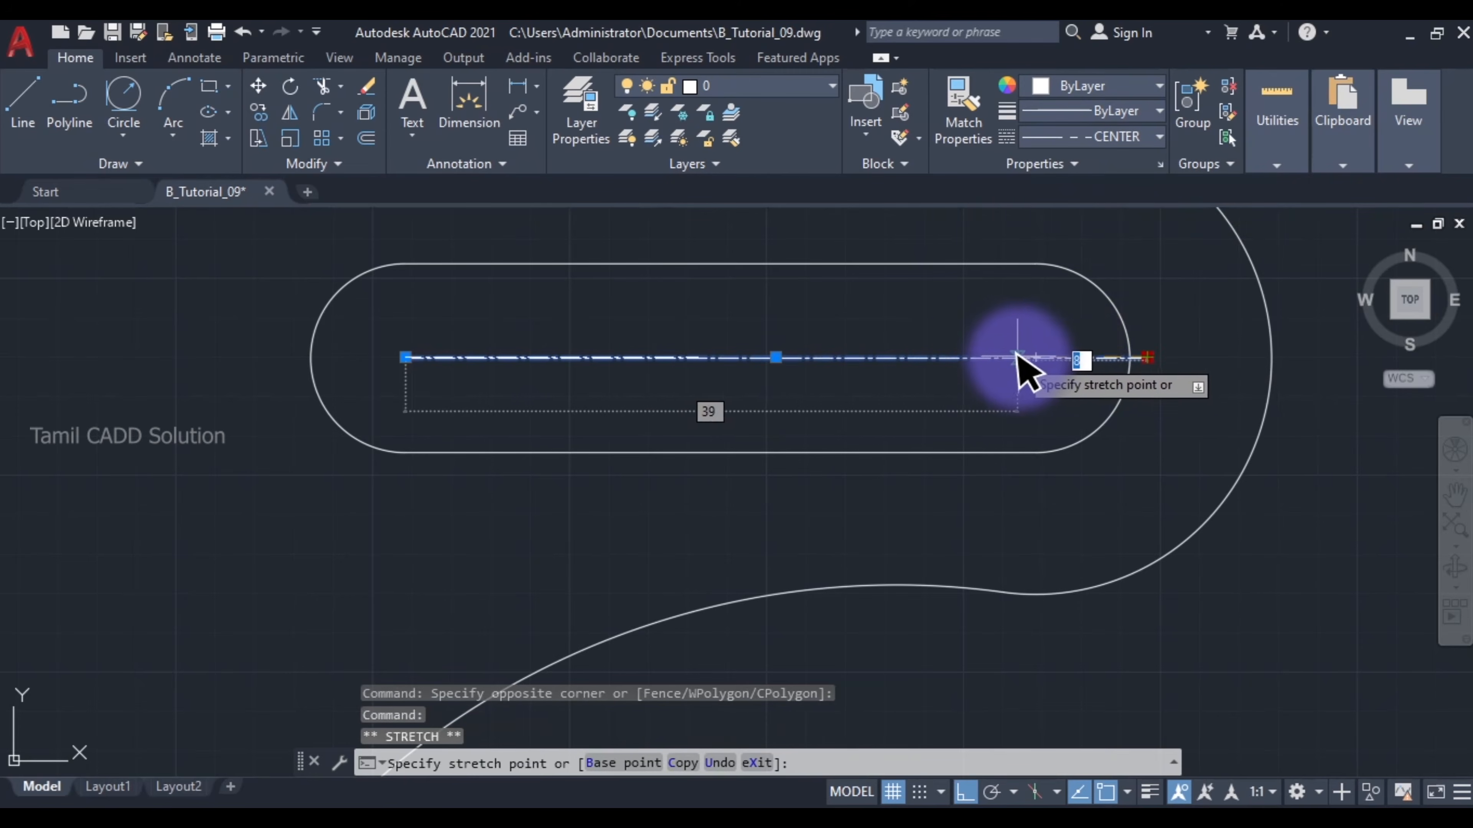
pyautogui.press('Escape')
pyautogui.scroll(-6, 1034, 355)
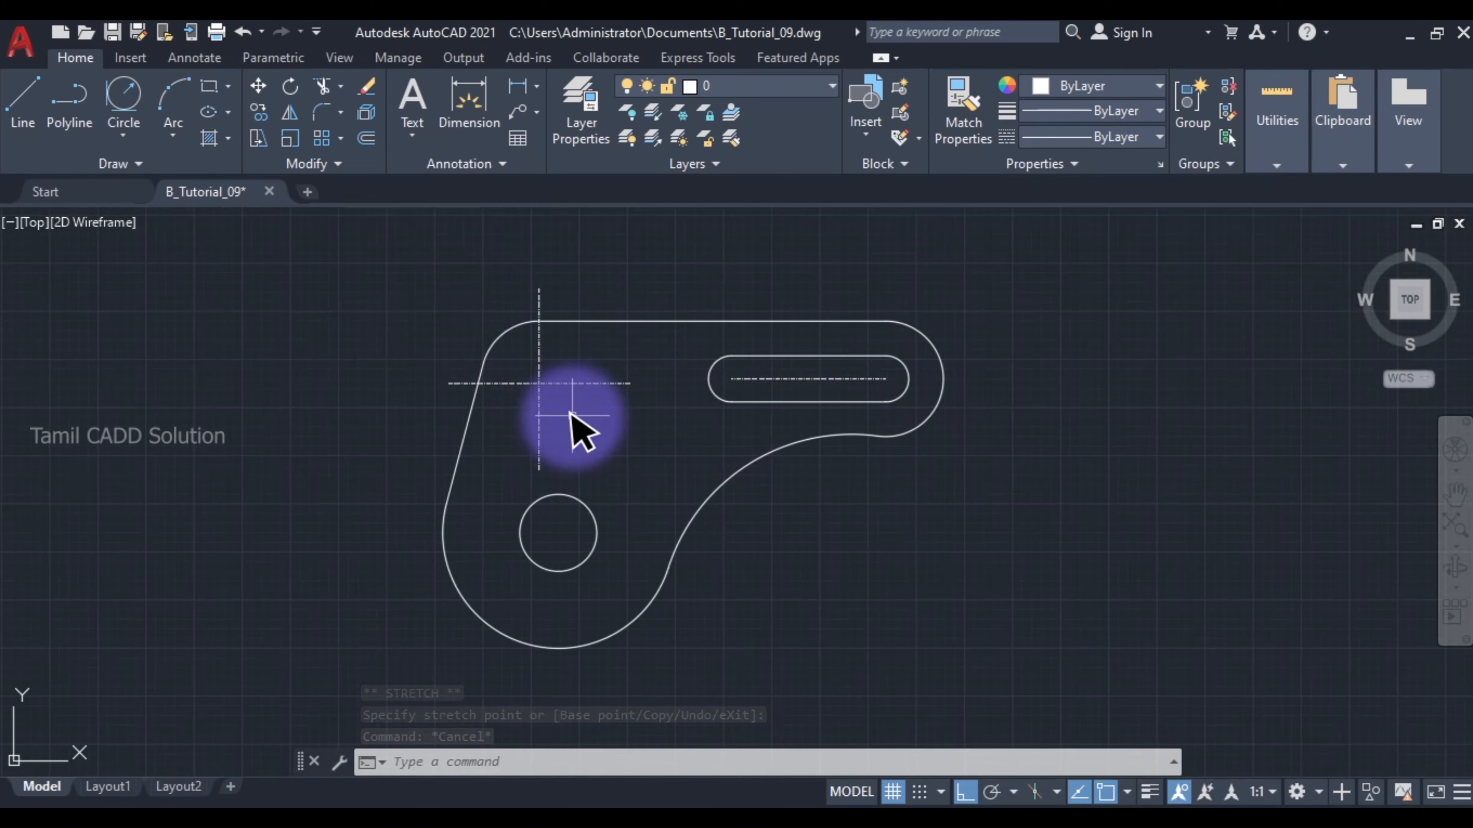
# Step: Copy both crossing centre lines from their intersection at the R15 corner to the centre of the round hole
pyautogui.click(571, 415)
pyautogui.click(517, 362)
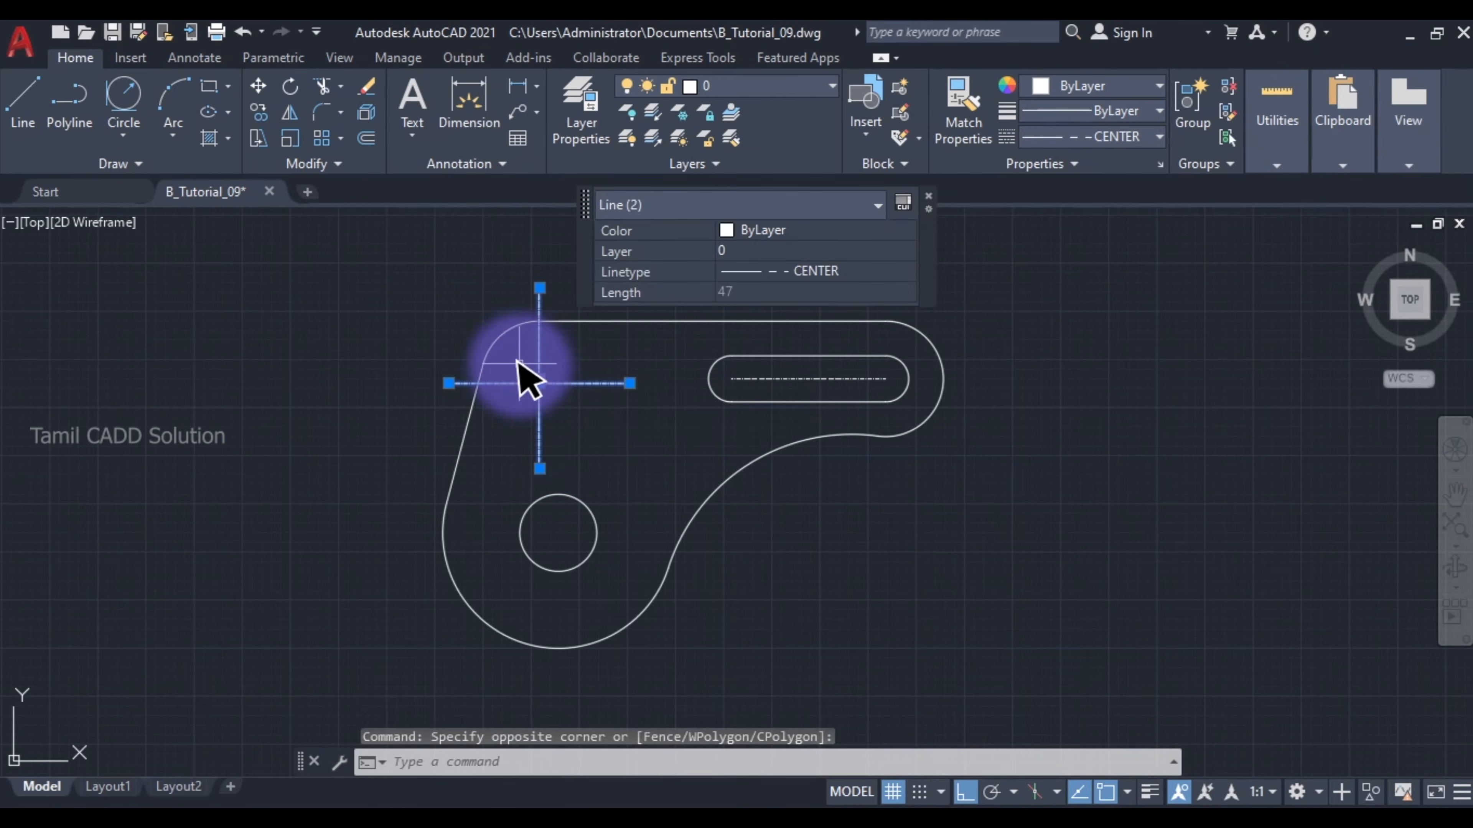
pyautogui.write('co')
pyautogui.press('Return')
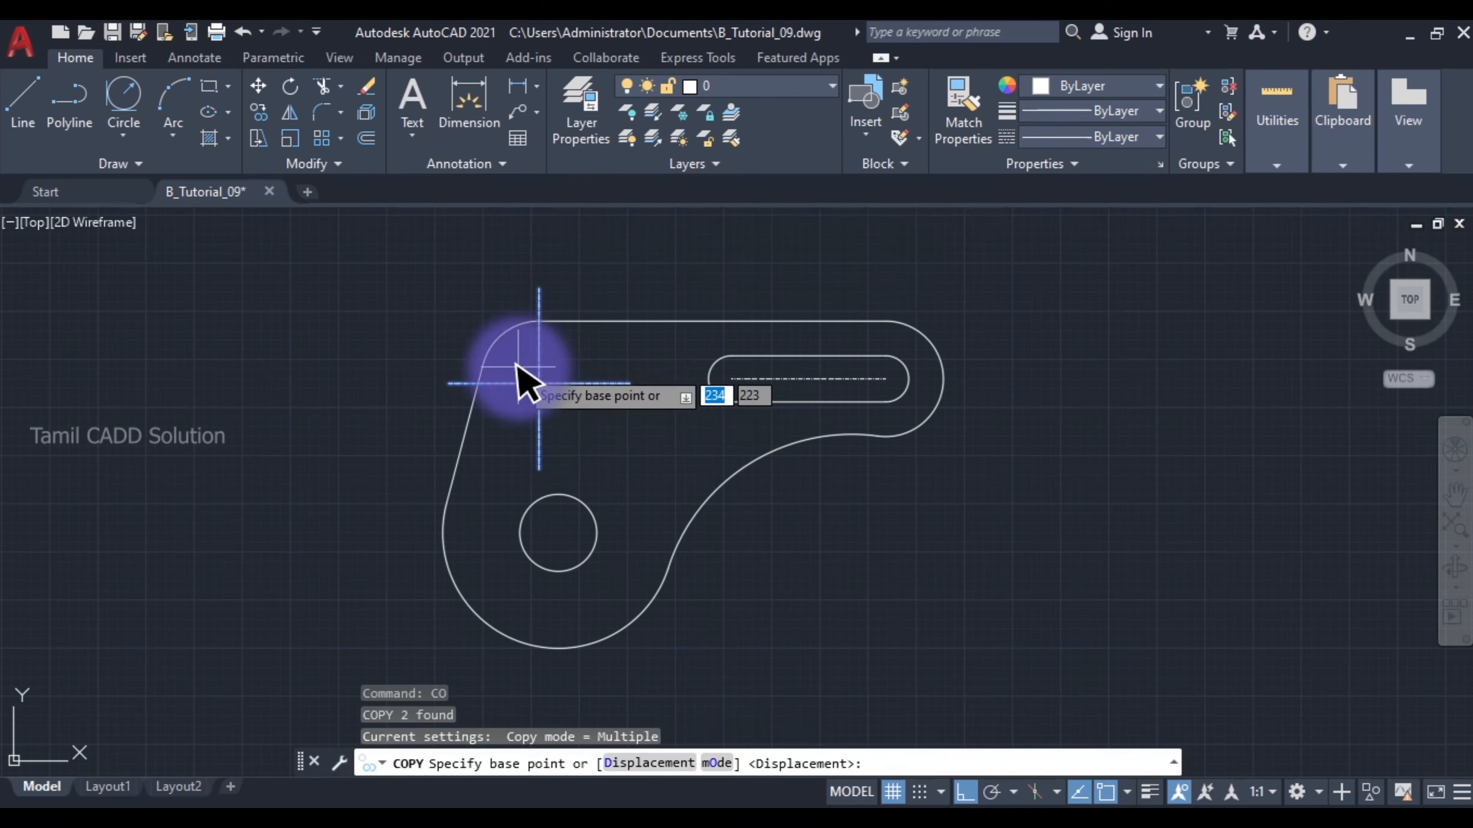
pyautogui.click(539, 383)
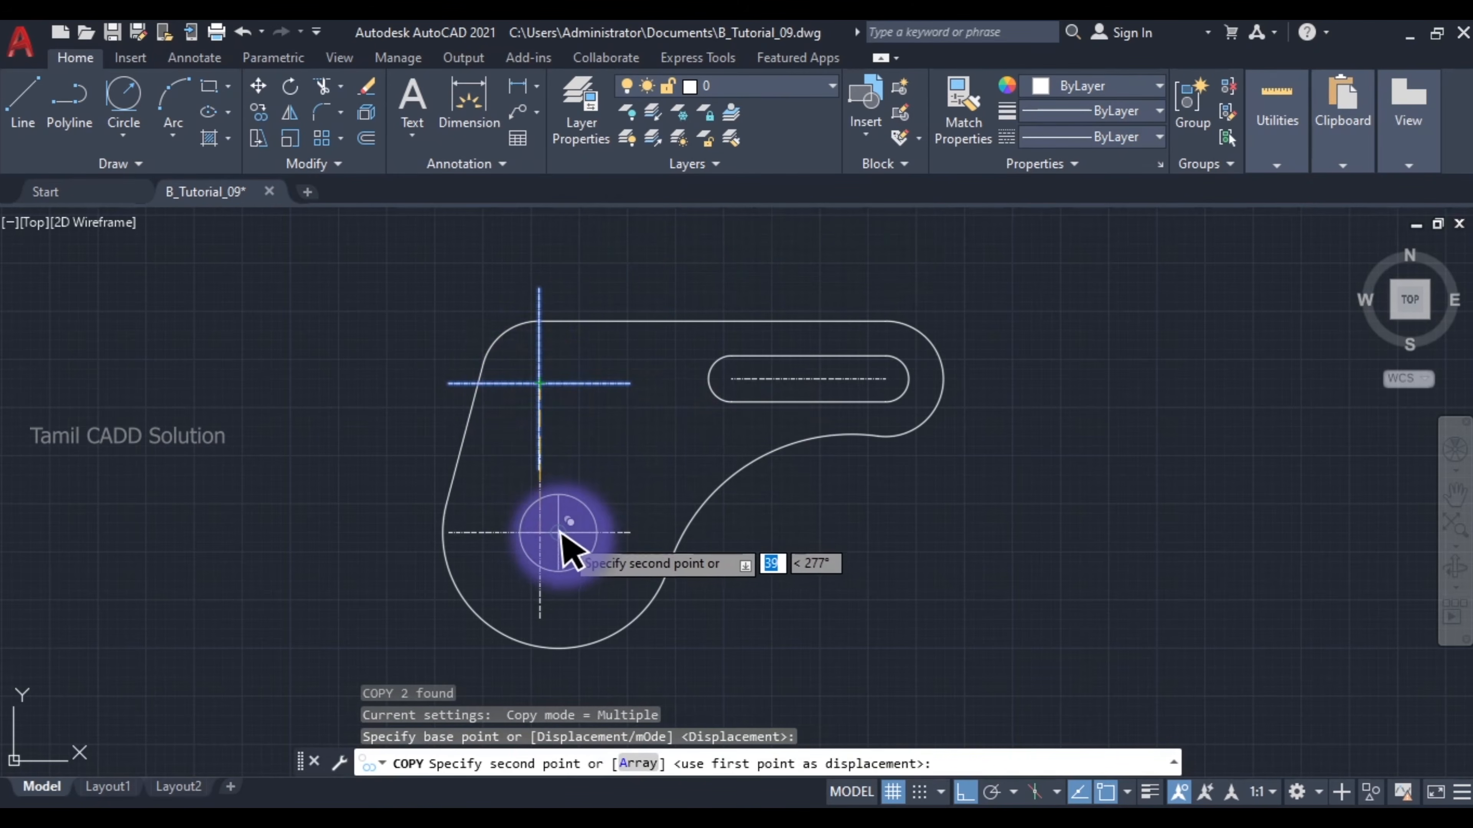
pyautogui.click(558, 533)
pyautogui.press('Escape')
pyautogui.click(566, 556)
pyautogui.click(549, 510)
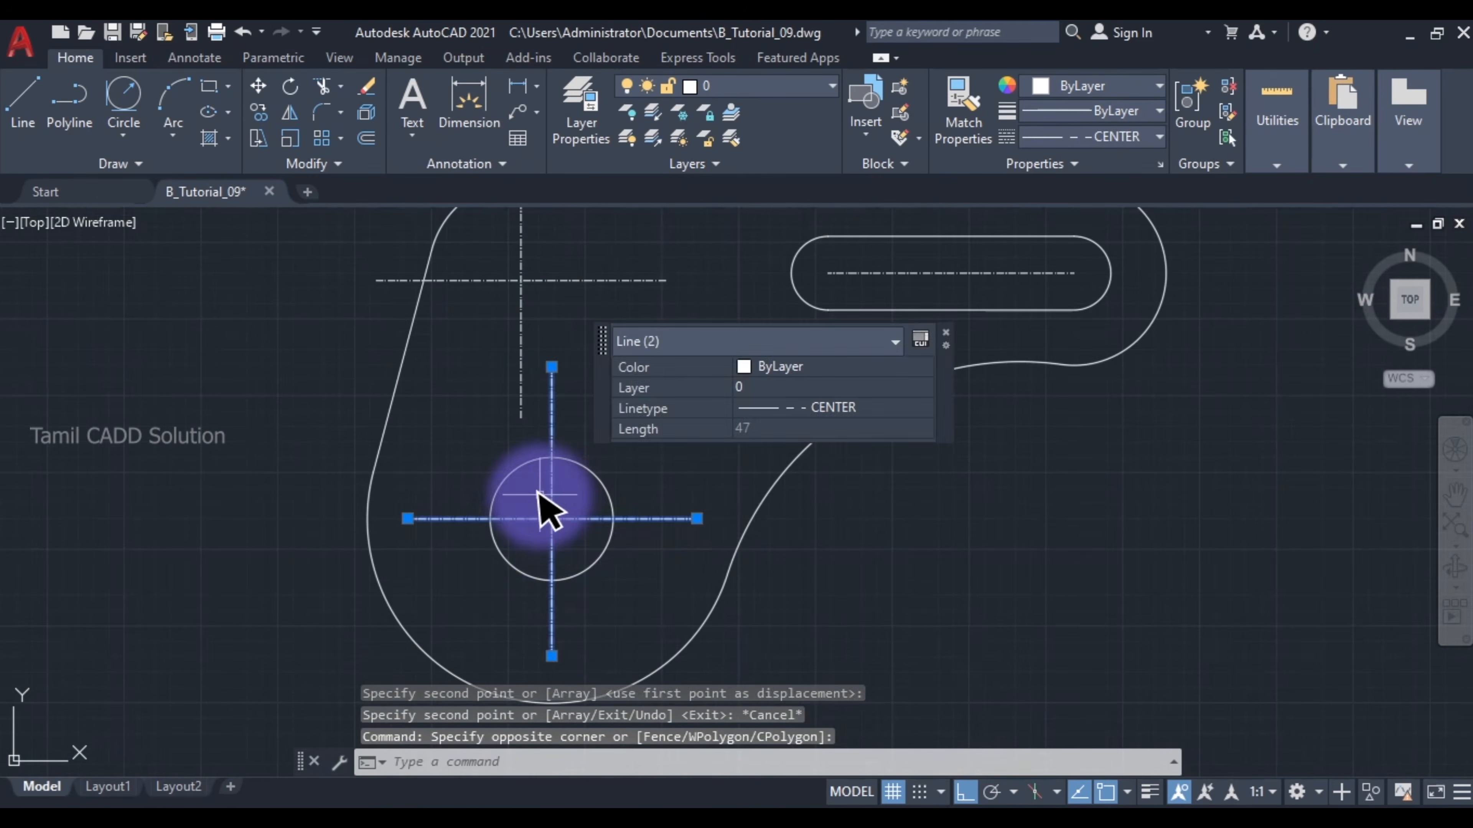
pyautogui.press('Escape')
pyautogui.moveTo(739, 510); pyautogui.dragTo(669, 562, button='middle')
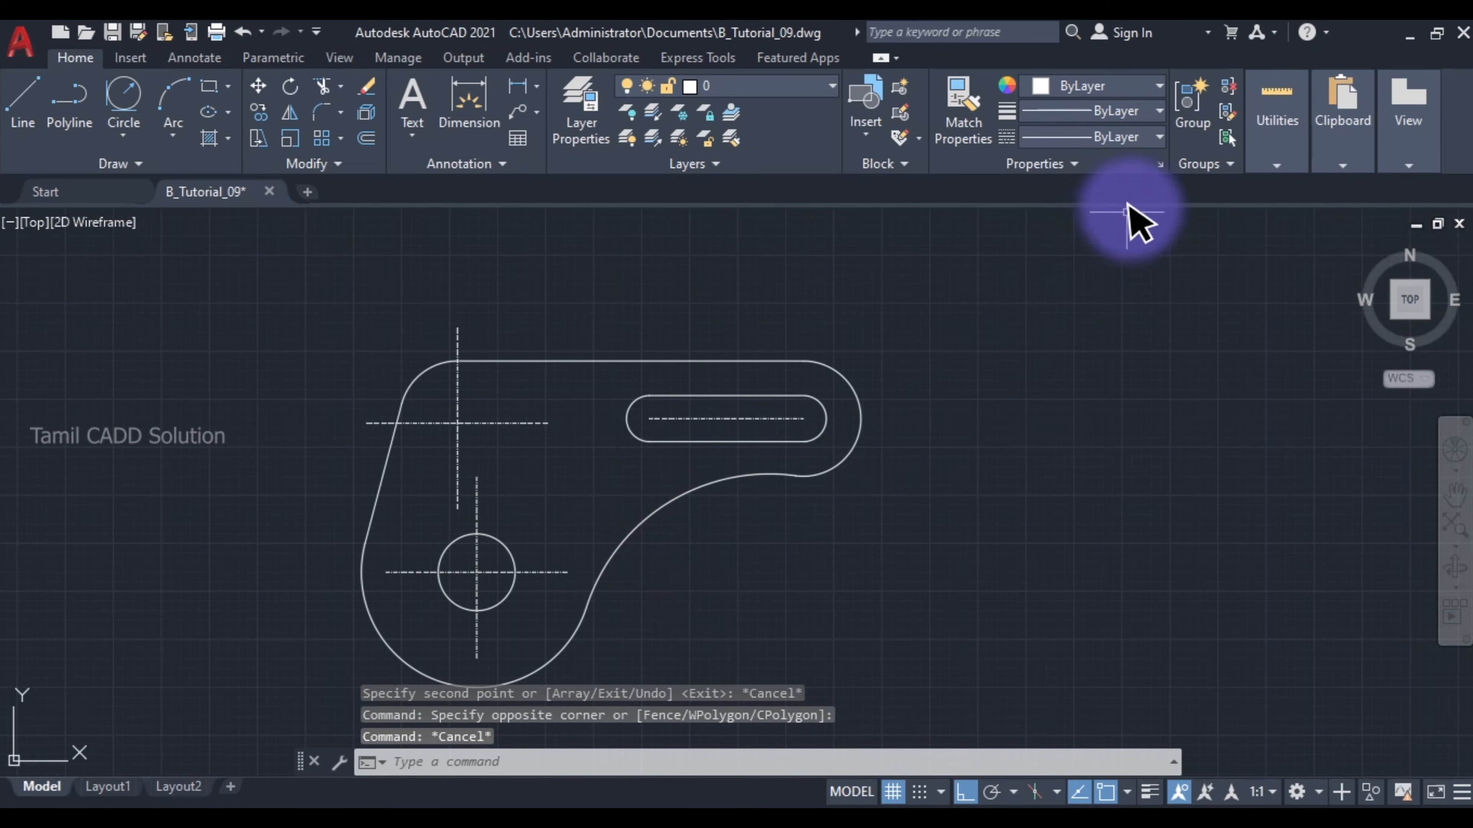
# Step: Set both the global scale factor and the current object scale to 3 in the Linetype Manager
pyautogui.click(1107, 137)
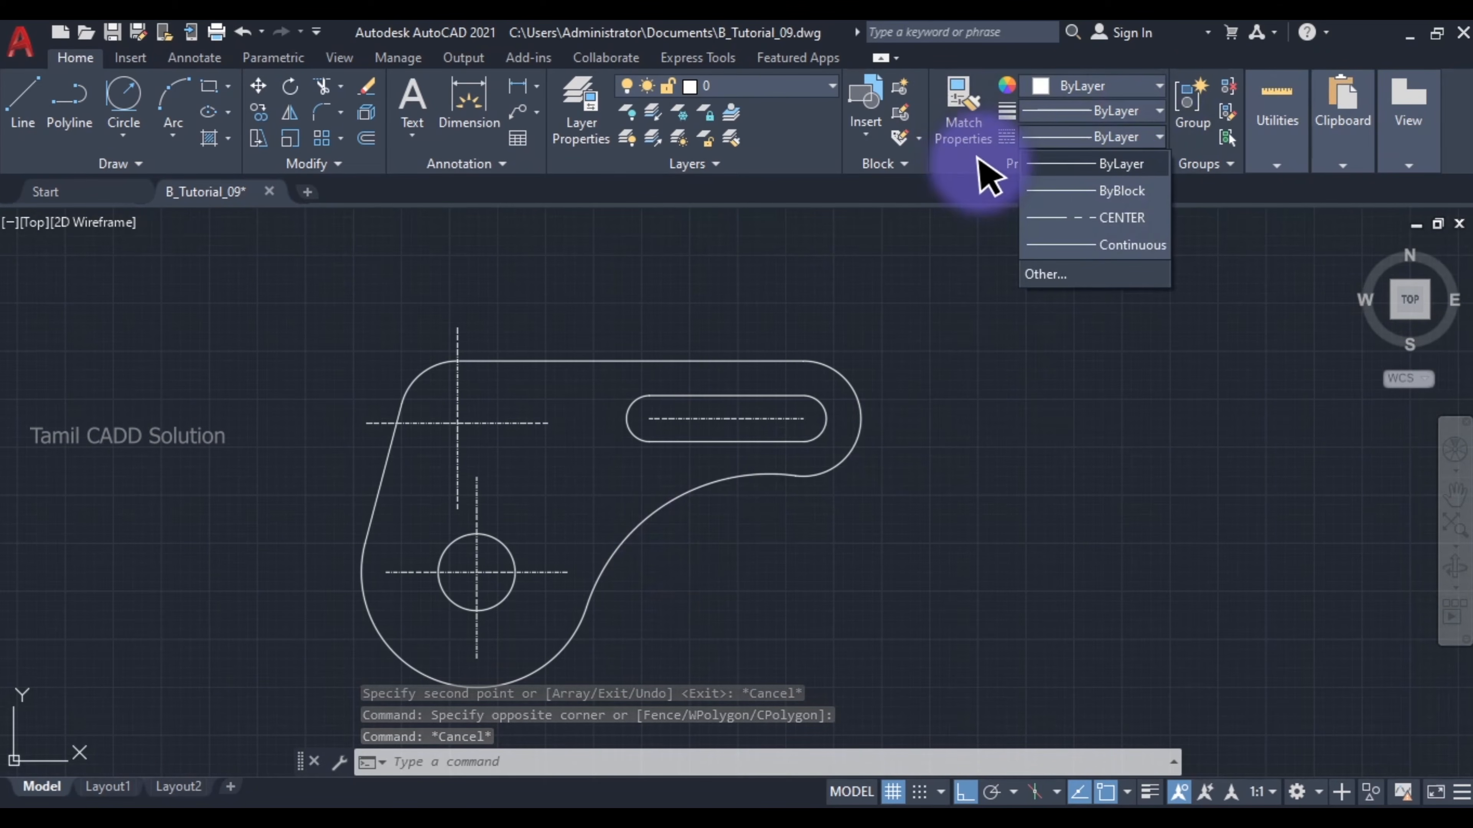
pyautogui.click(1038, 274)
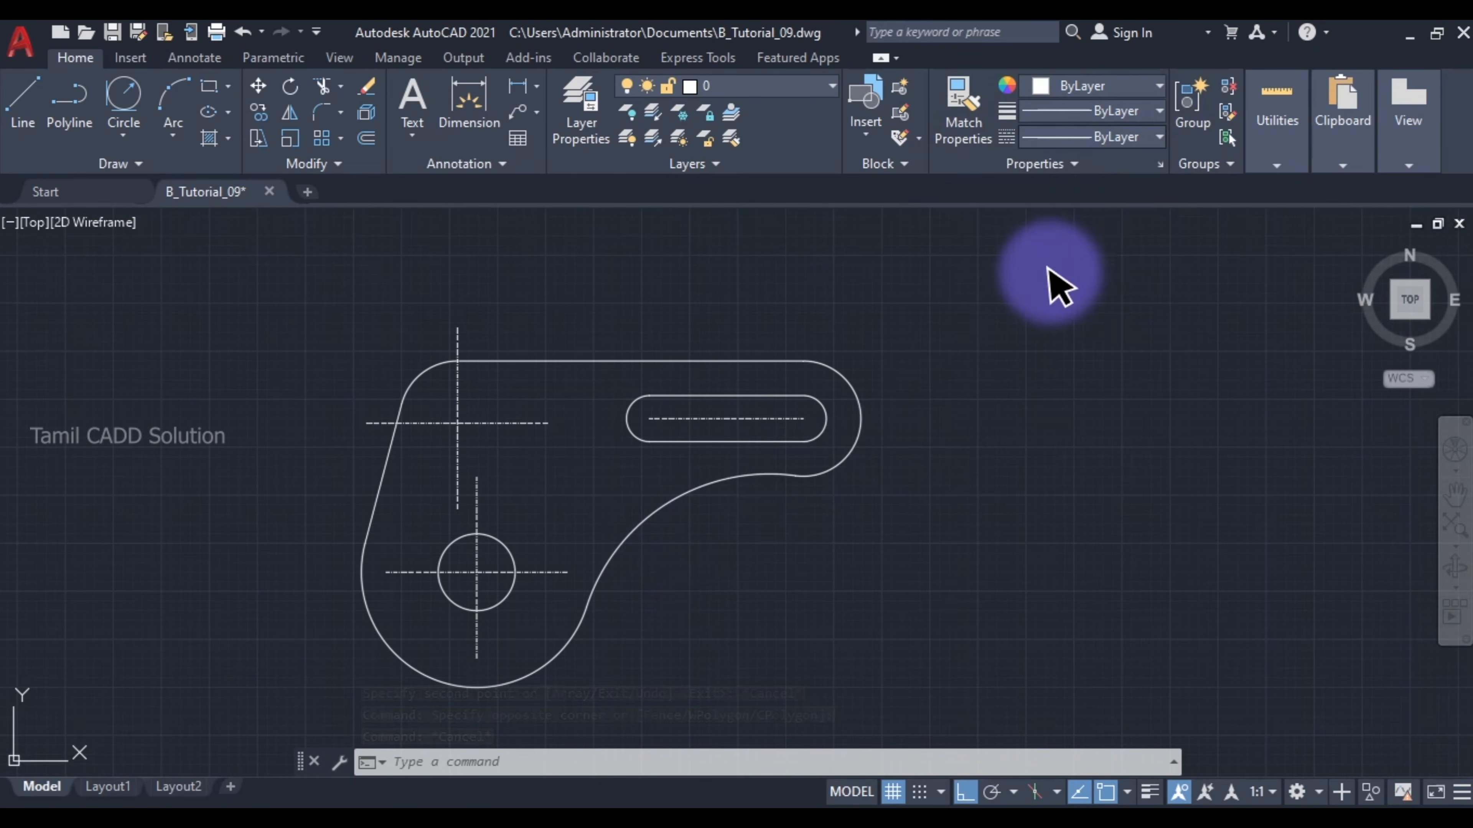
pyautogui.doubleClick(985, 516)
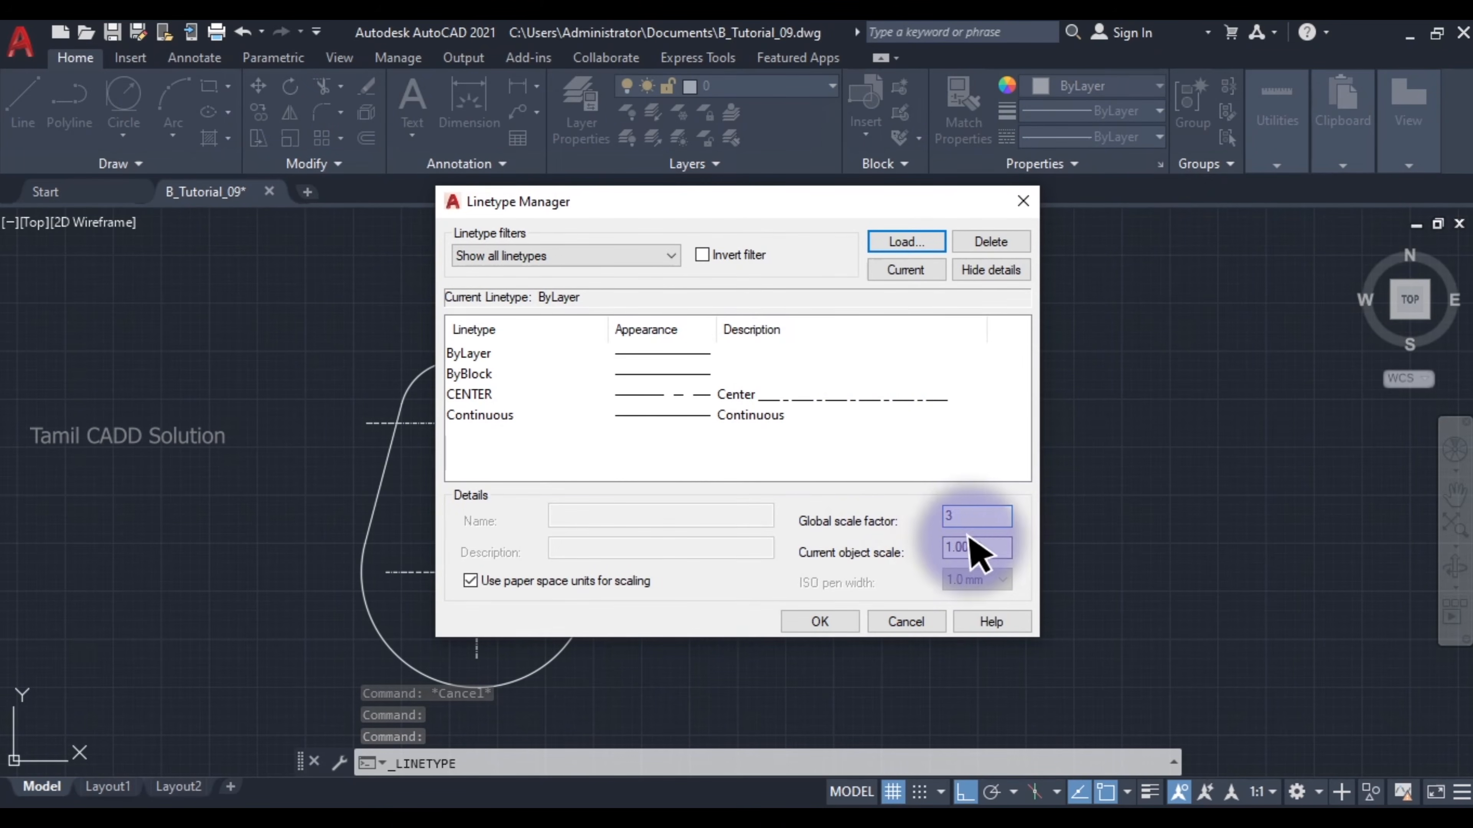
pyautogui.press('Tab')
pyautogui.write('3')
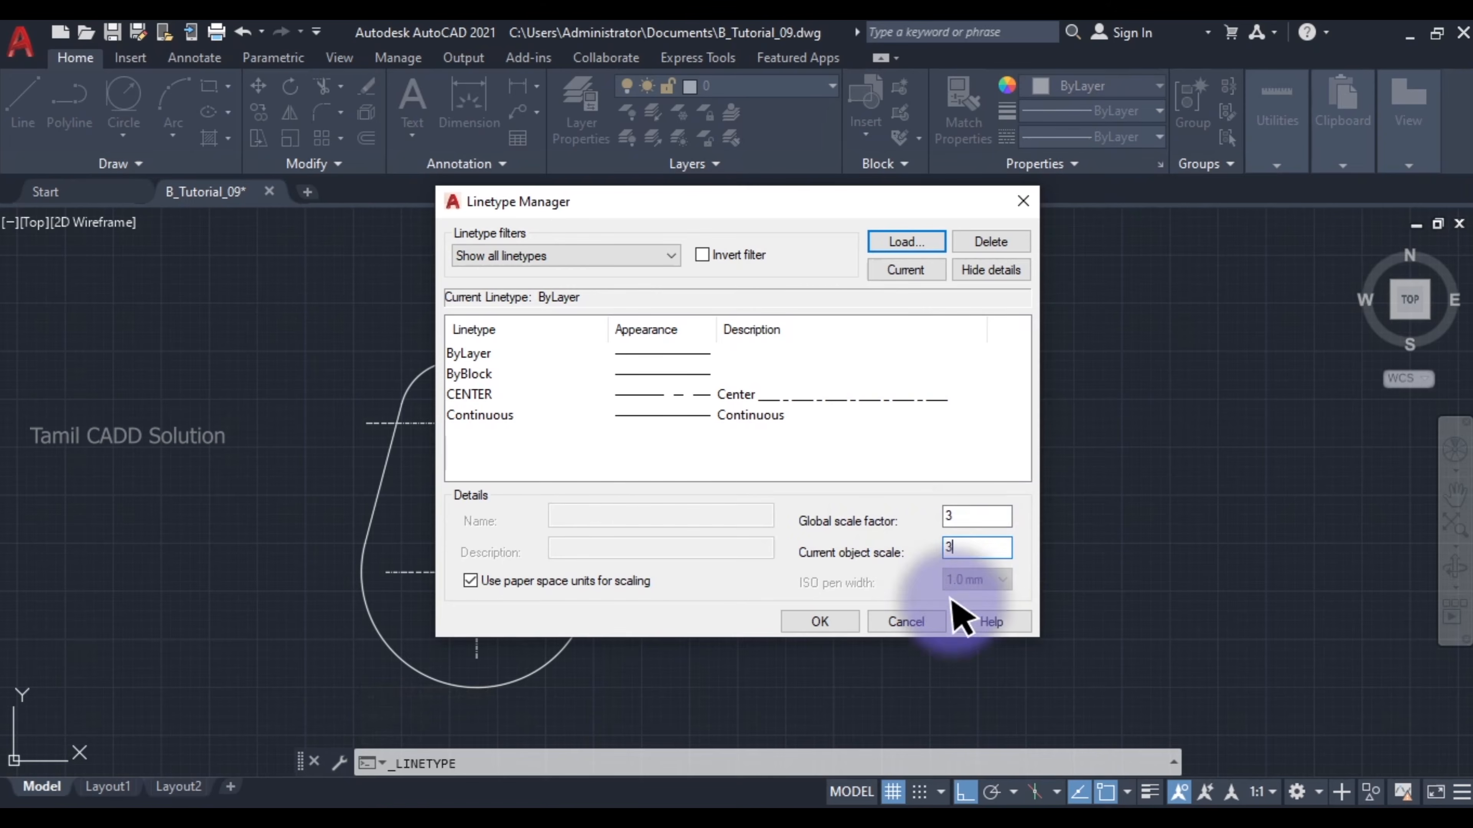
pyautogui.click(819, 622)
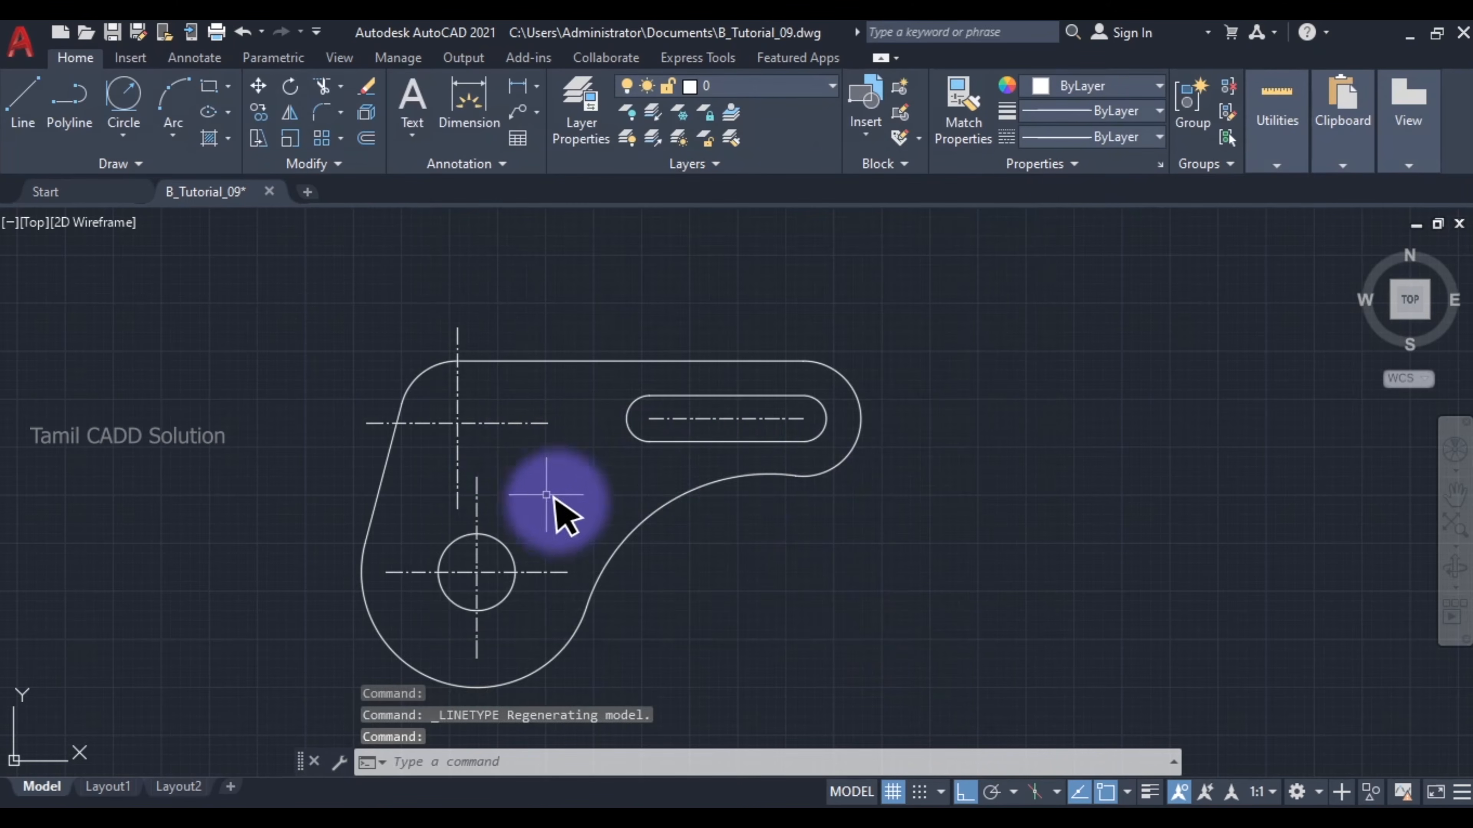
# Step: Inspect the plate's centre lines and check the drawing against the dimensioned exercise in the PDF
pyautogui.scroll(2, 542, 505)
pyautogui.moveTo(573, 542); pyautogui.dragTo(570, 473, button='middle')
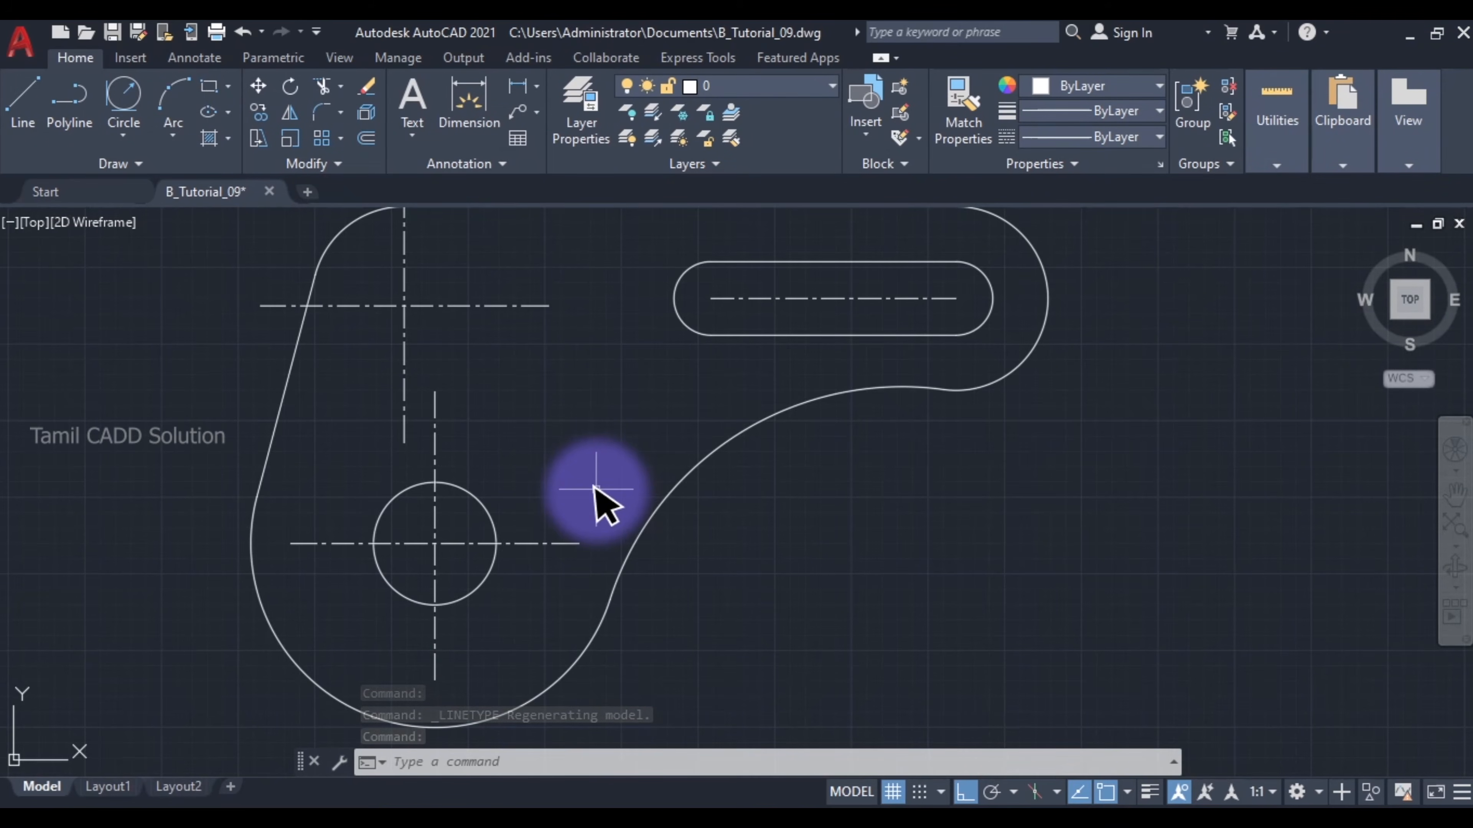
pyautogui.scroll(-2, 585, 516)
pyautogui.scroll(1, 667, 516)
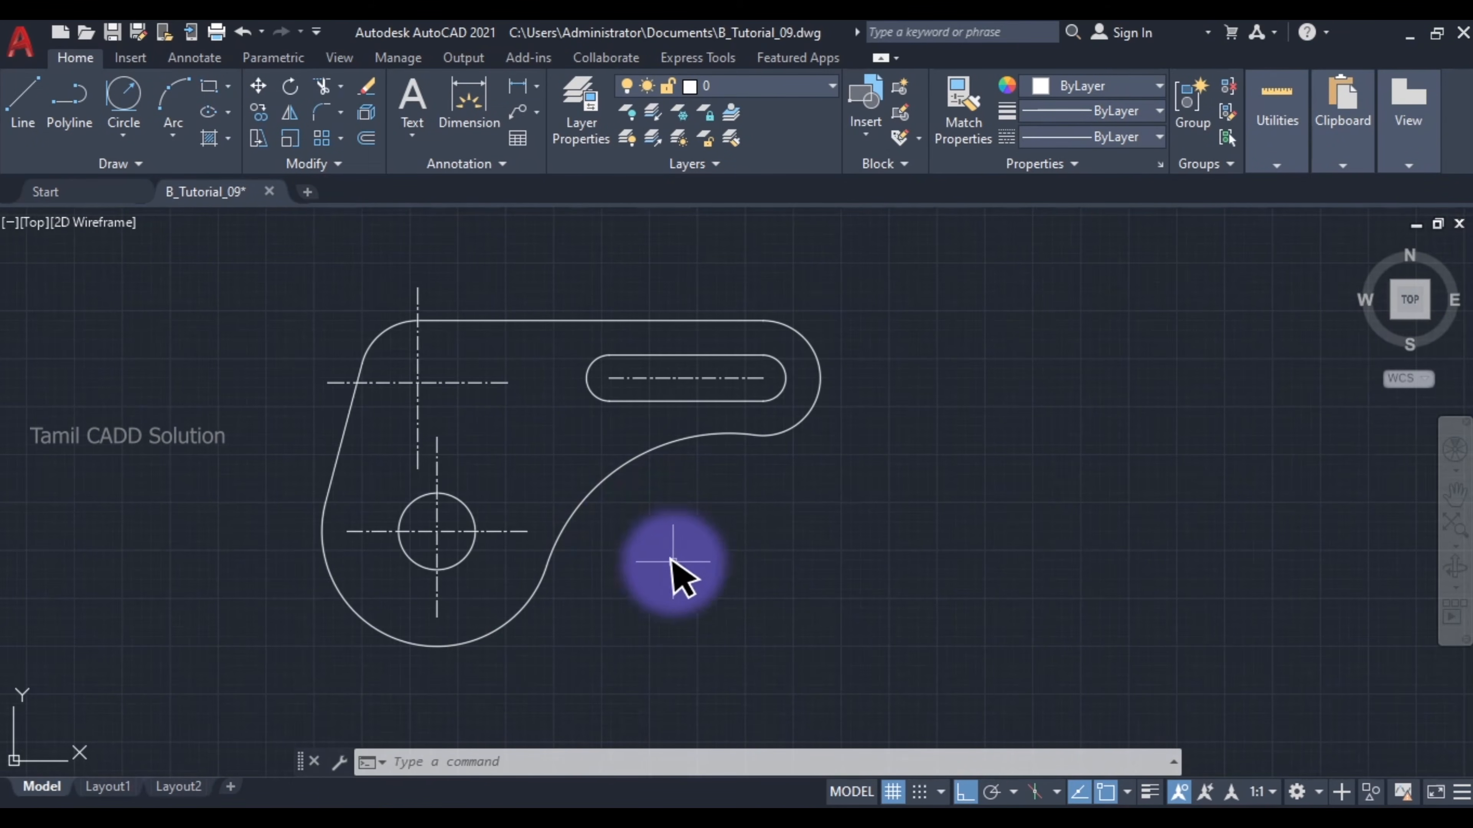
pyautogui.click(228, 823)
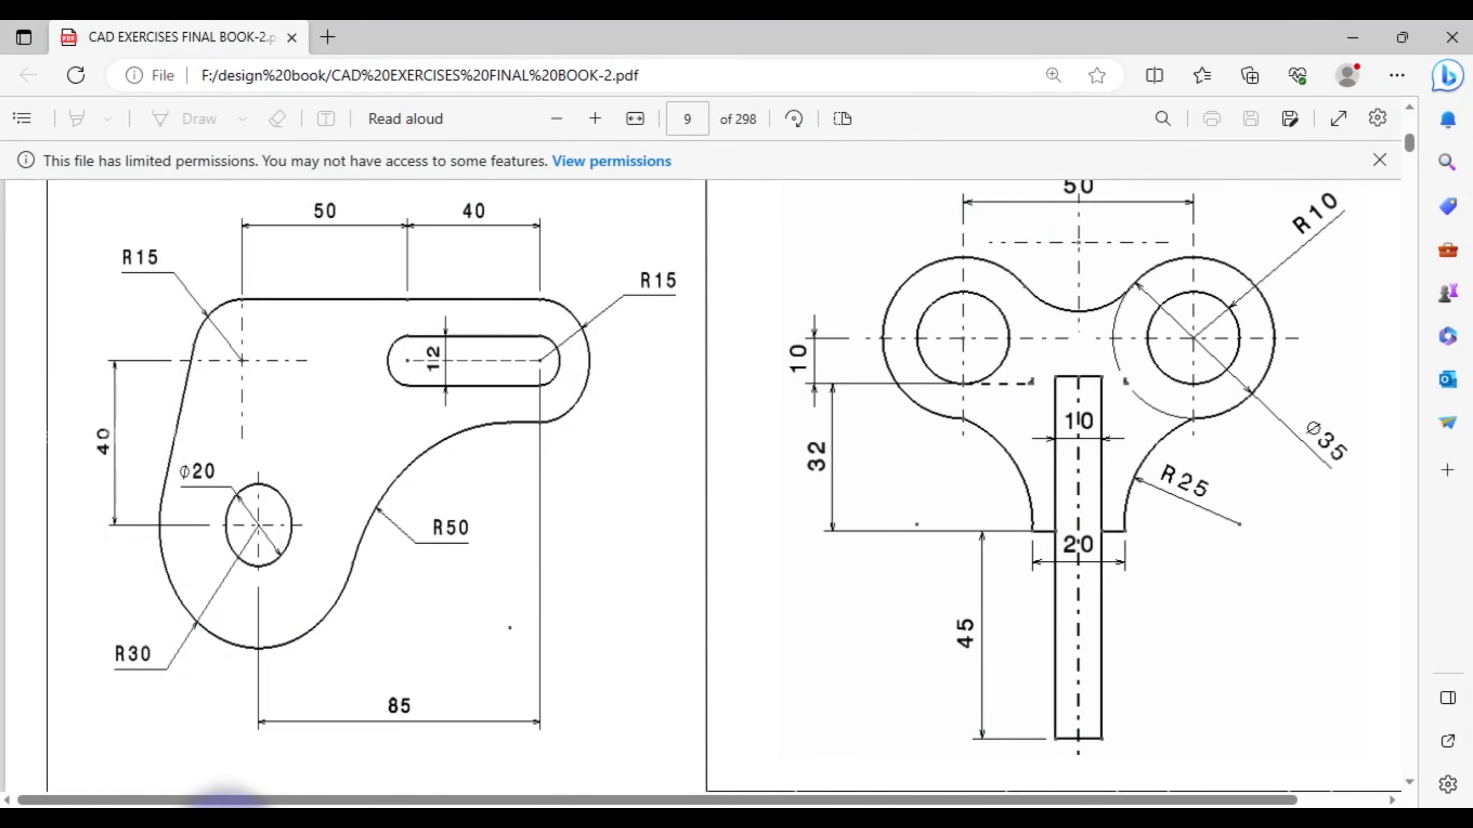
pyautogui.click(227, 822)
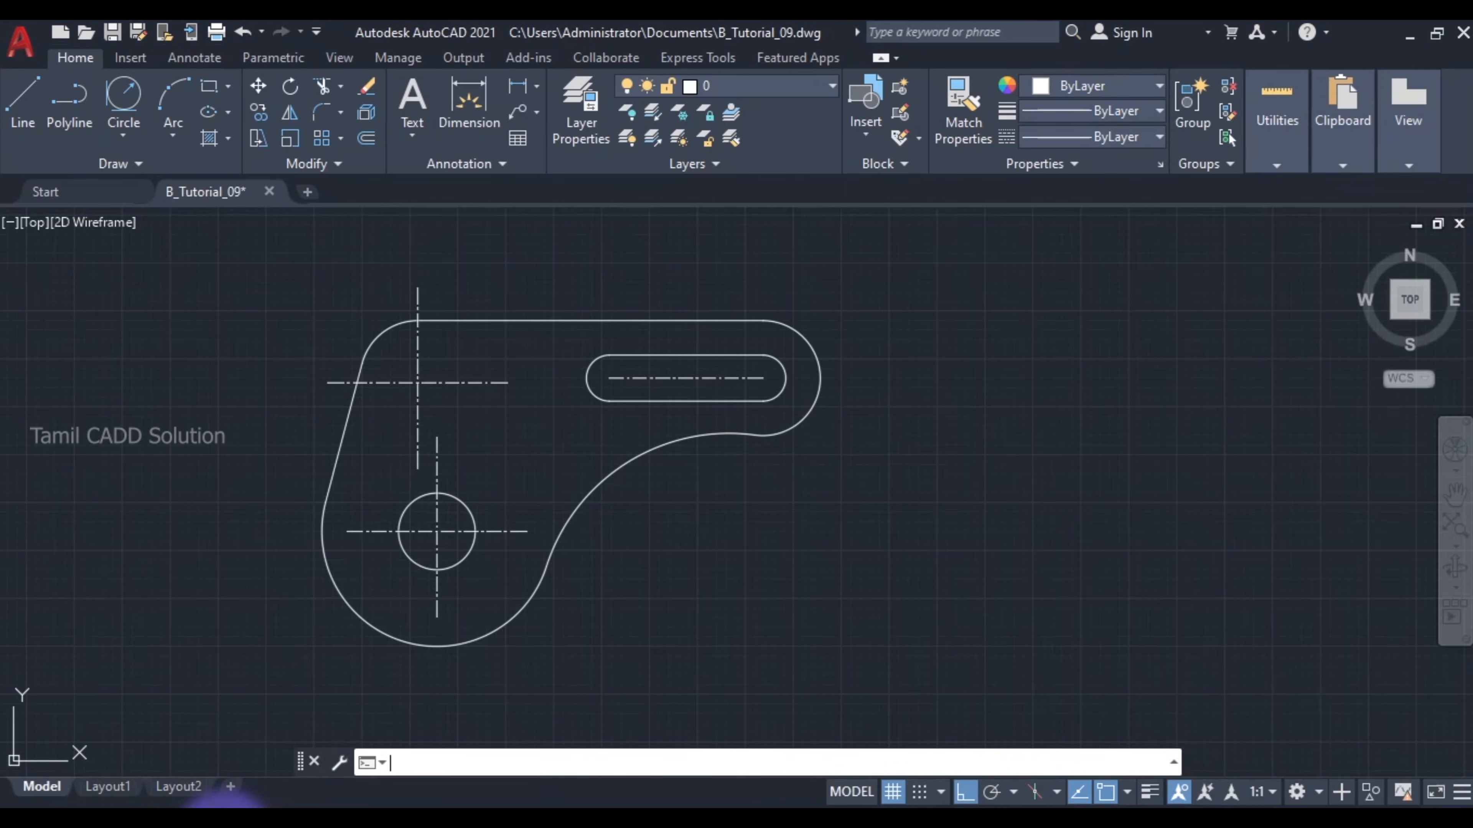
# Step: Modify the Standard dimension style to use Open arrowheads for the first and second arrows
pyautogui.press('Return')
pyautogui.moveTo(592, 223); pyautogui.dragTo(934, 277)
pyautogui.click(1308, 424)
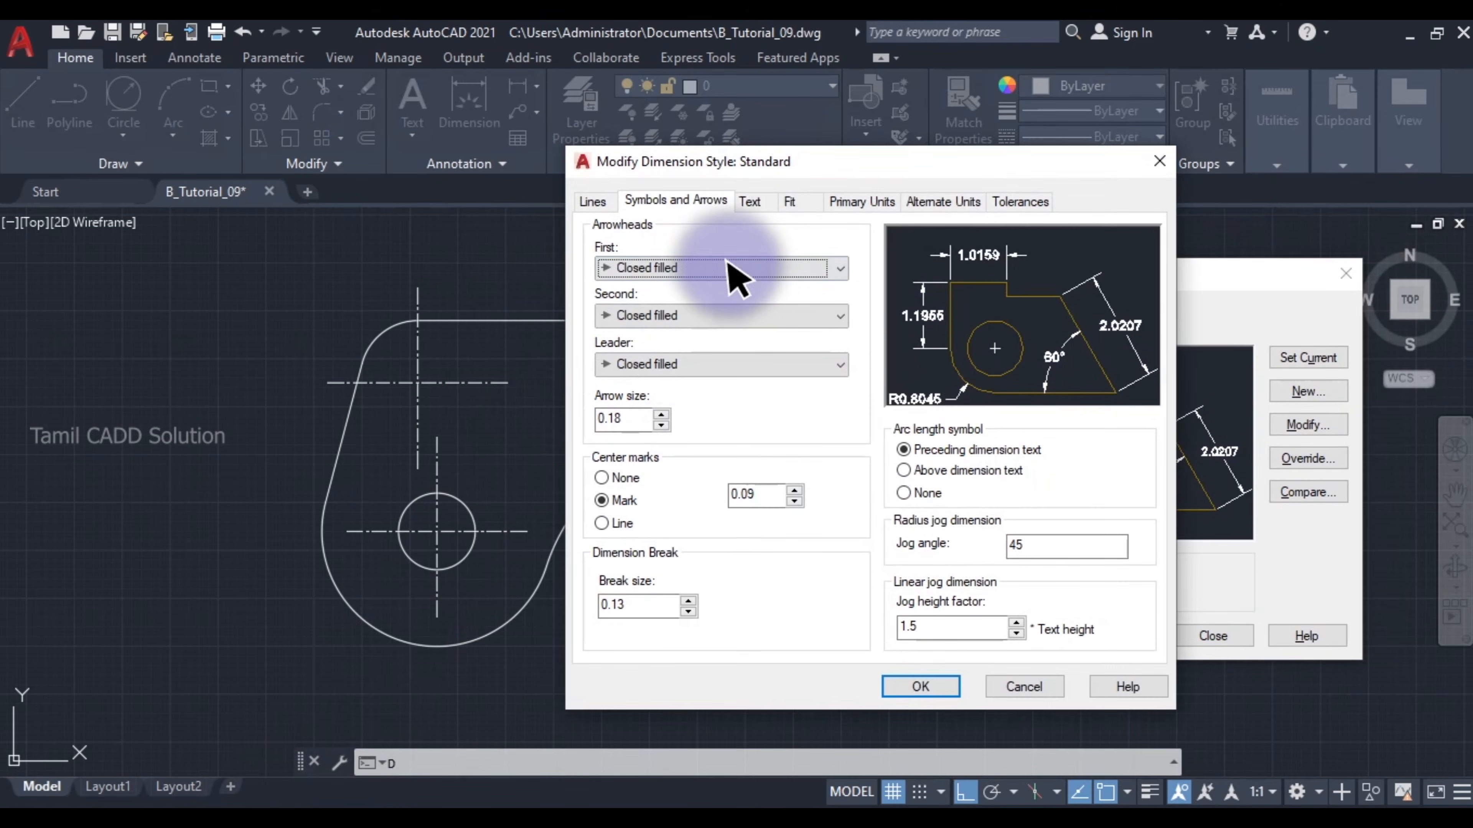
pyautogui.click(671, 272)
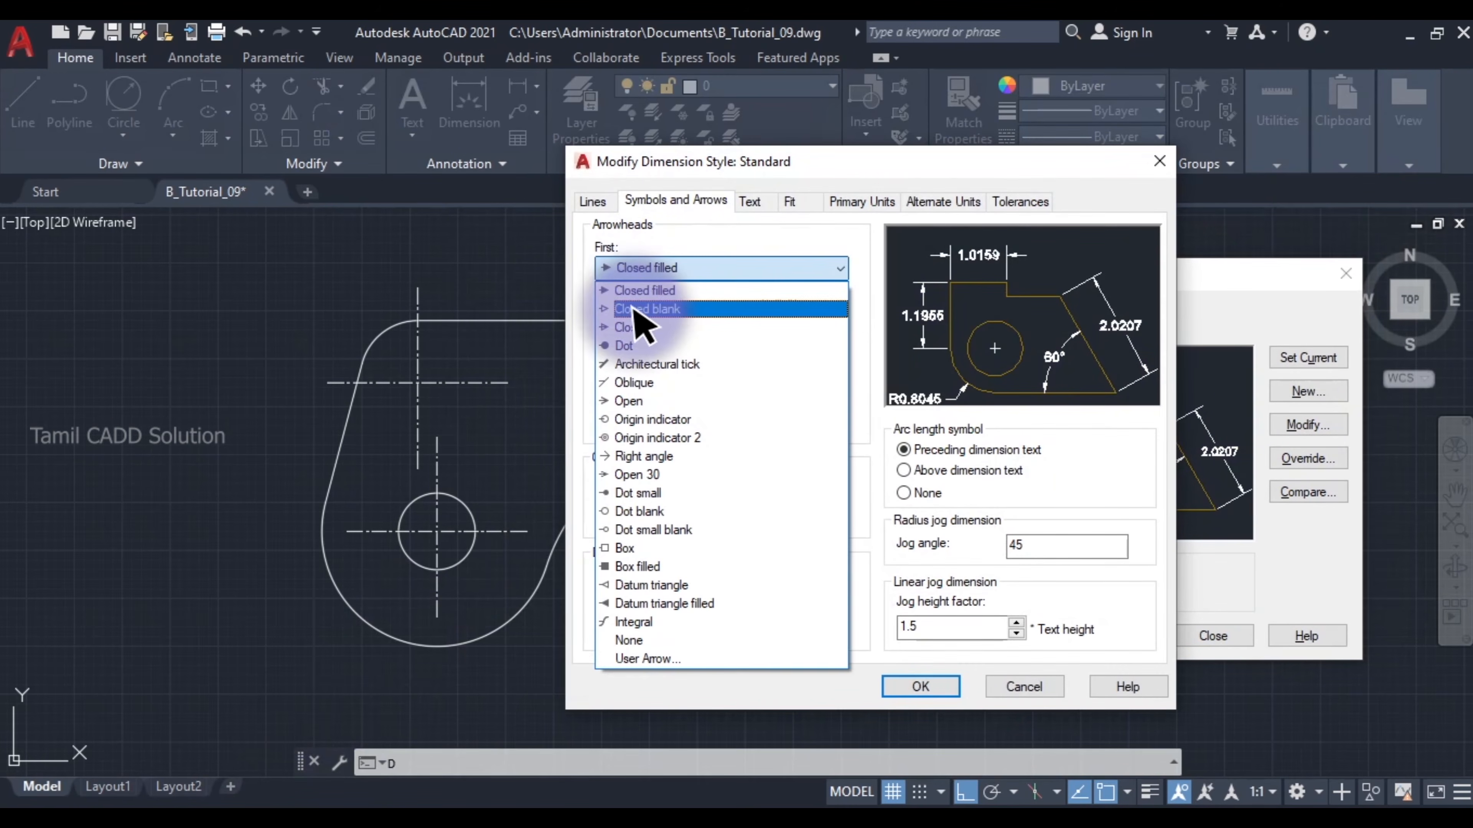
pyautogui.click(618, 400)
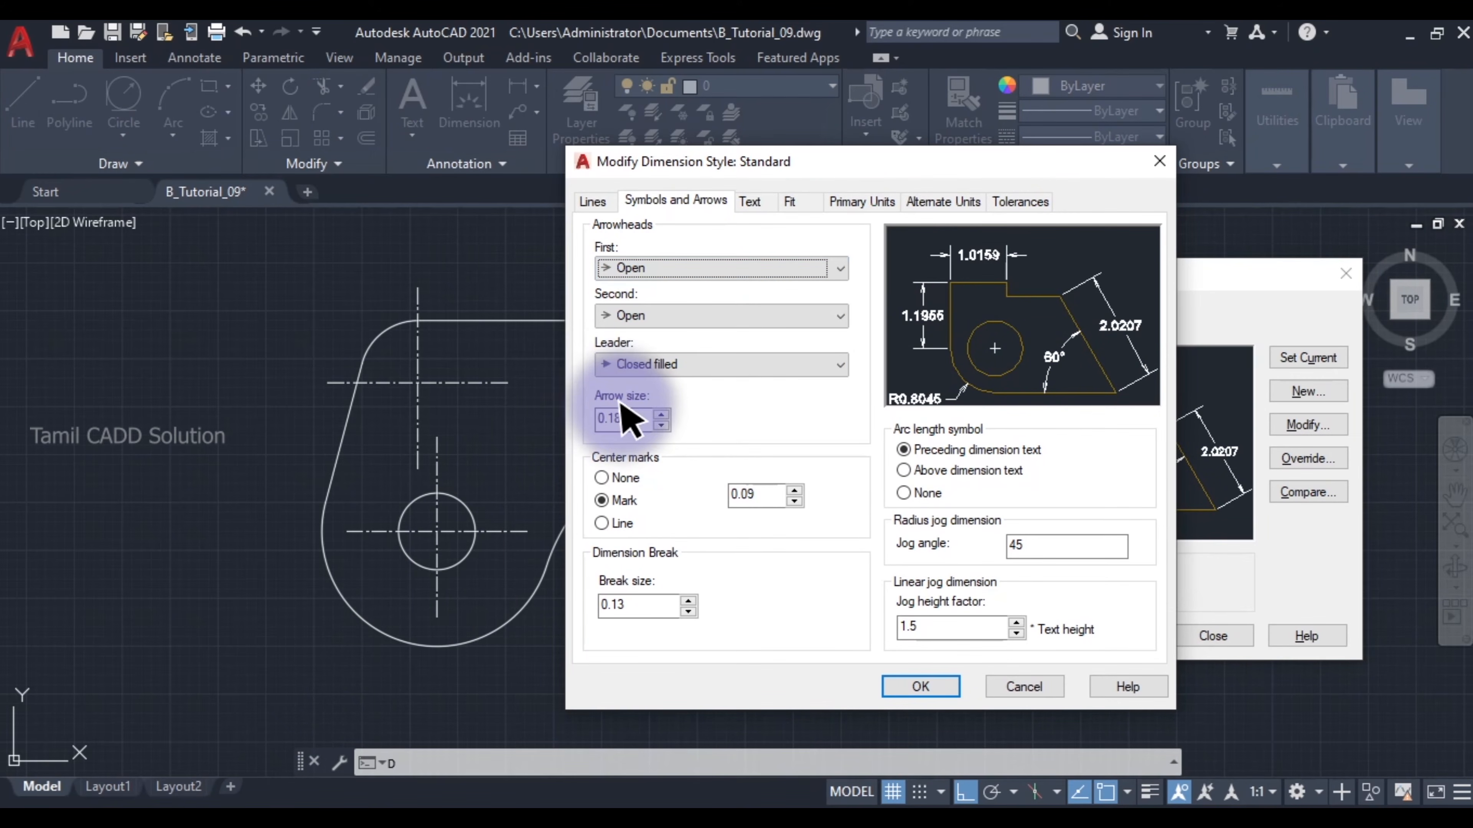
# Step: Set the Standard dimension style's overall scale to 20 and its linear dimension precision to 0
pyautogui.click(747, 201)
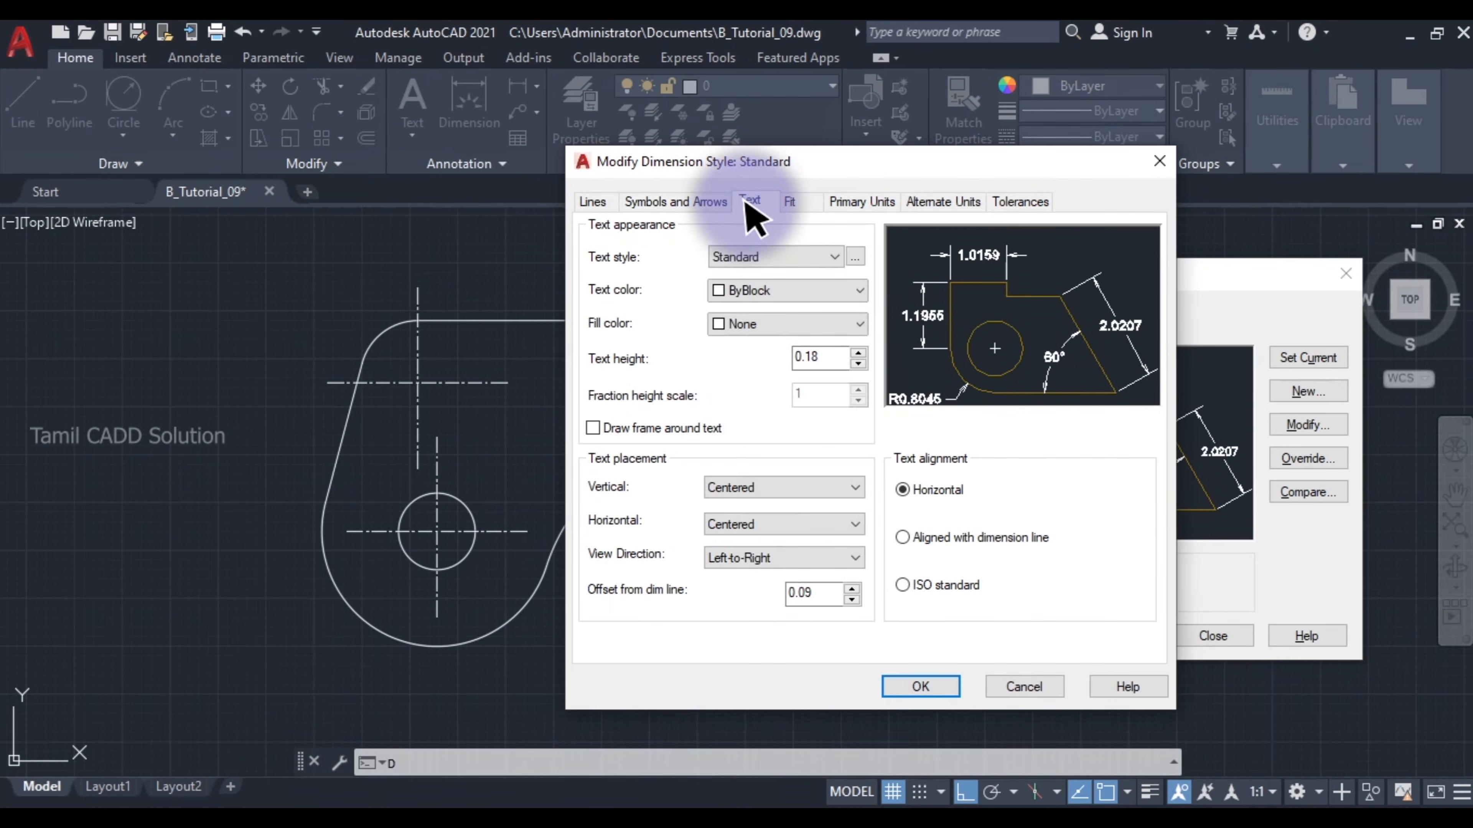
pyautogui.click(795, 202)
pyautogui.doubleClick(1103, 492)
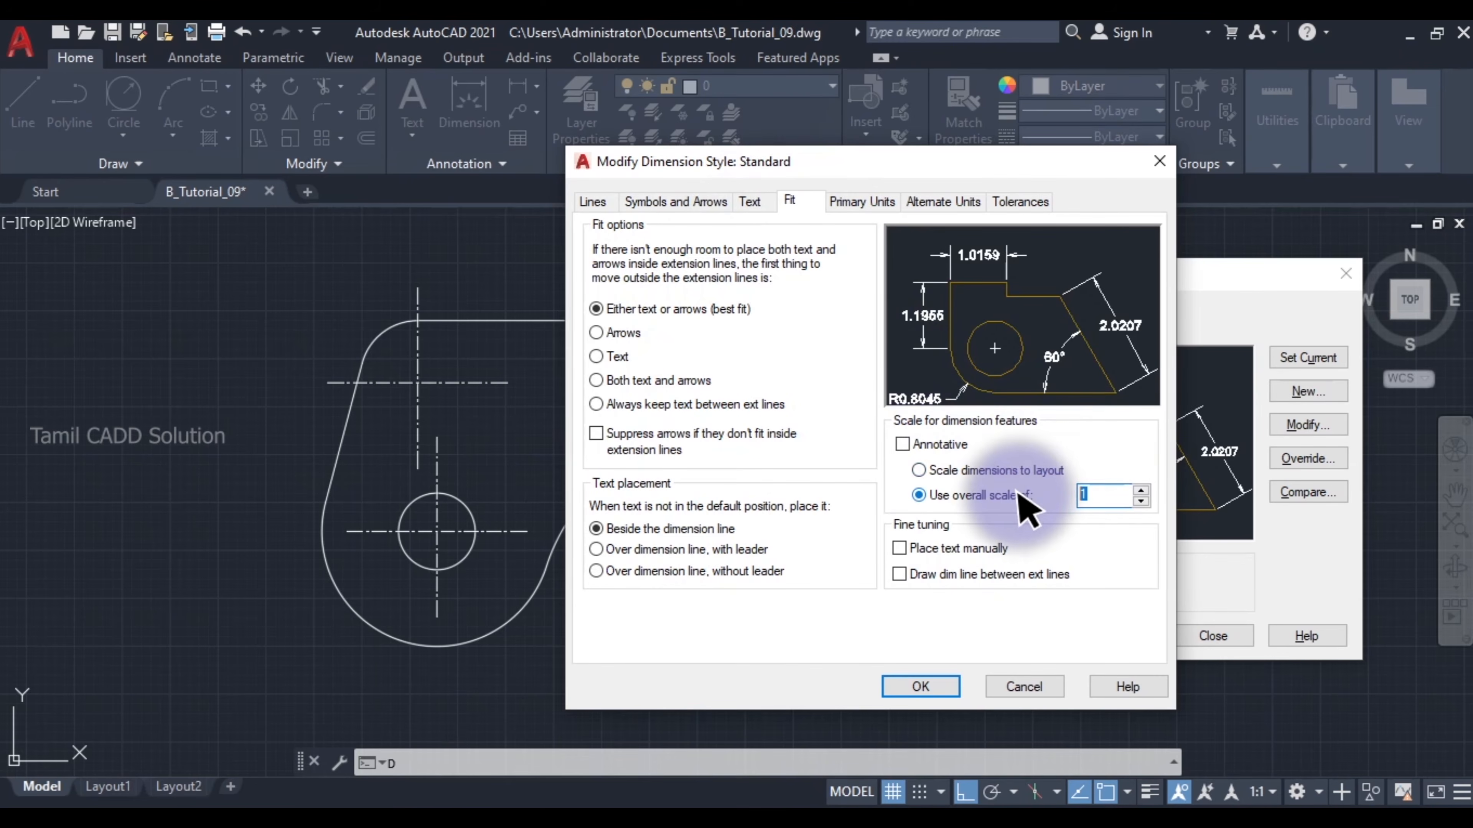
pyautogui.write('3')
pyautogui.click(879, 203)
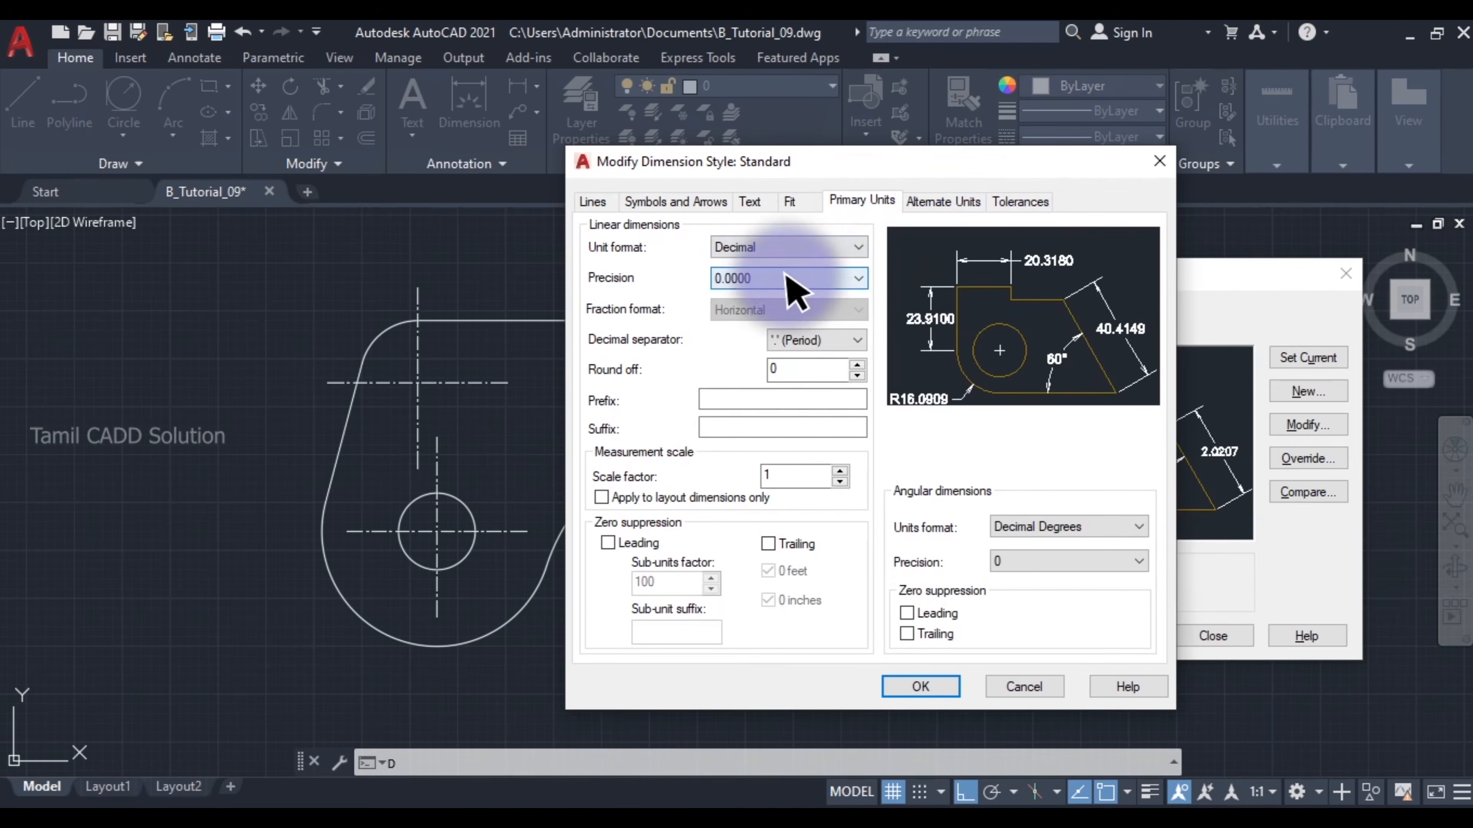
pyautogui.click(771, 279)
pyautogui.click(754, 298)
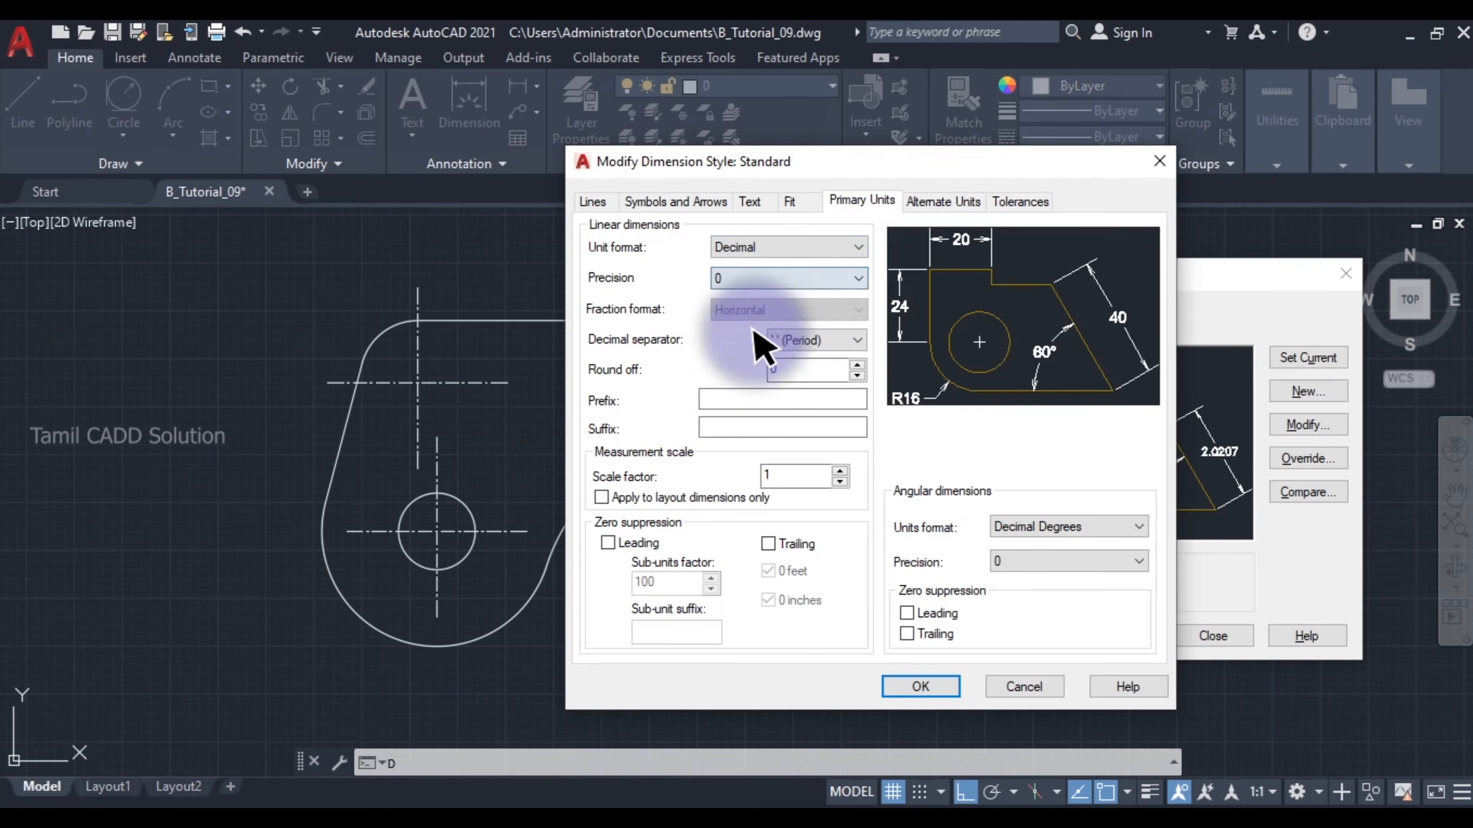
pyautogui.click(922, 685)
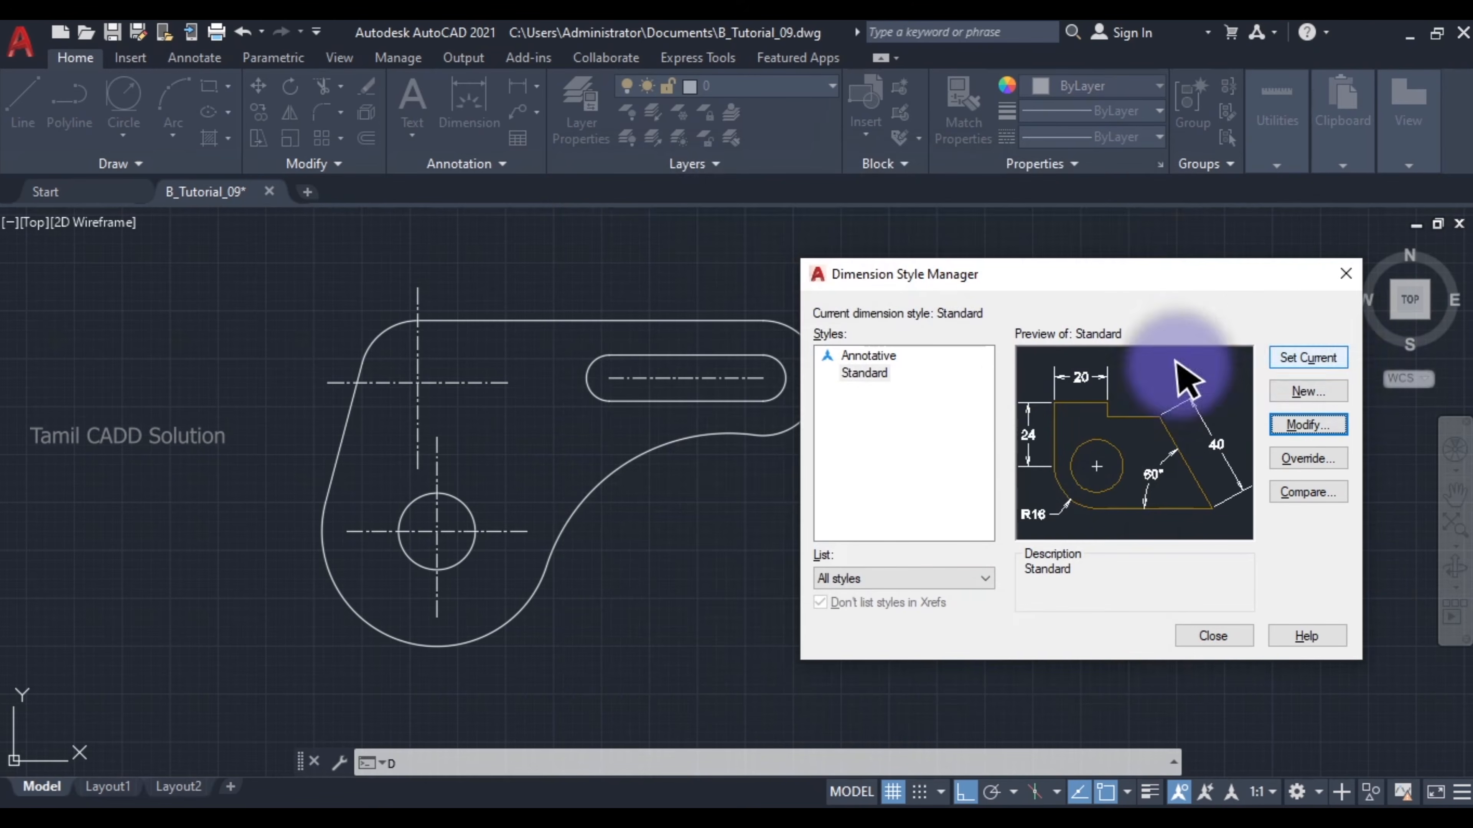
# Step: Create the dimension style Copy of Standard based on Standard, with the dimension line drawn between extension lines
pyautogui.click(1308, 391)
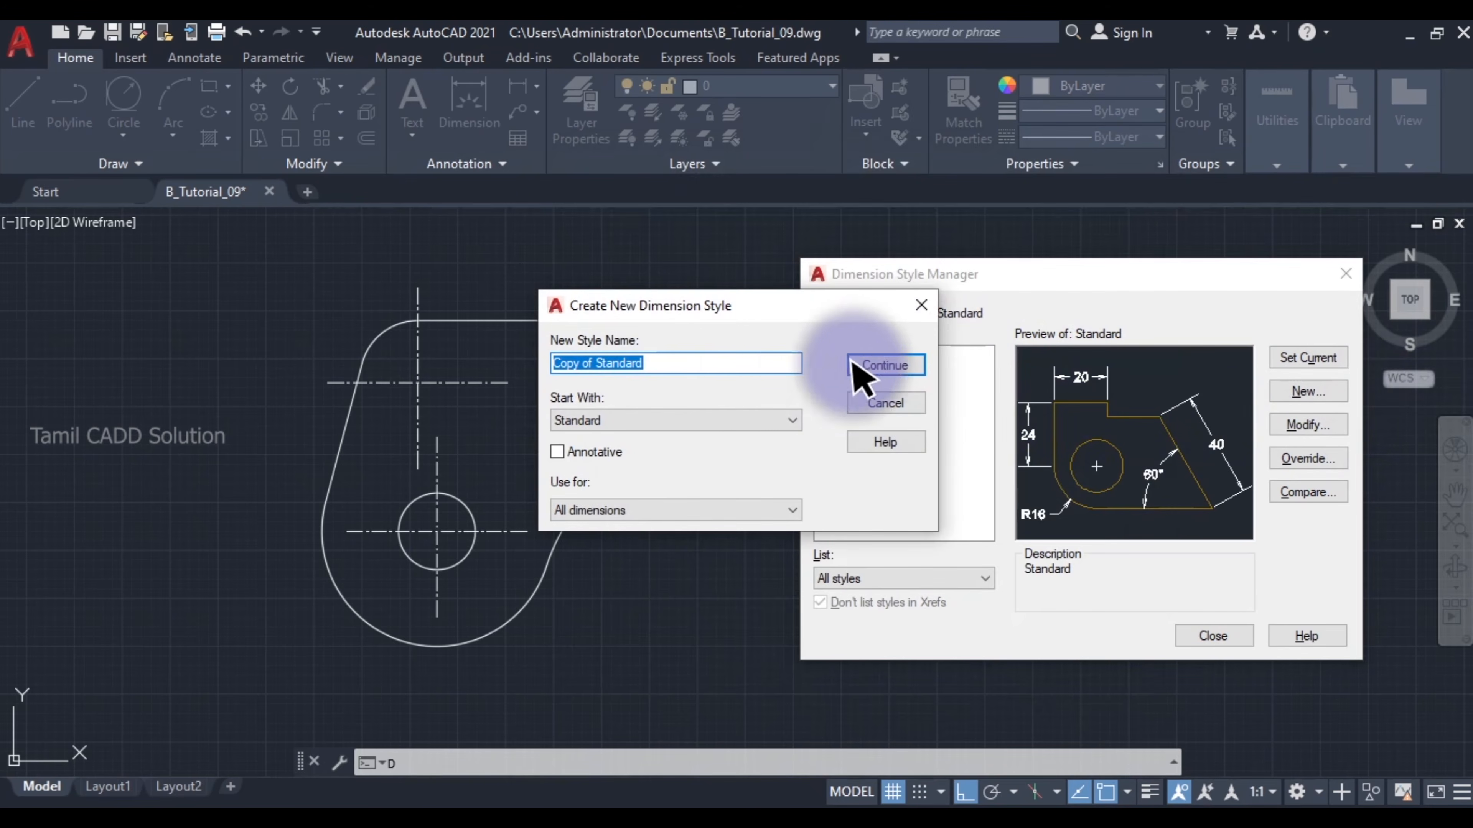
pyautogui.click(897, 374)
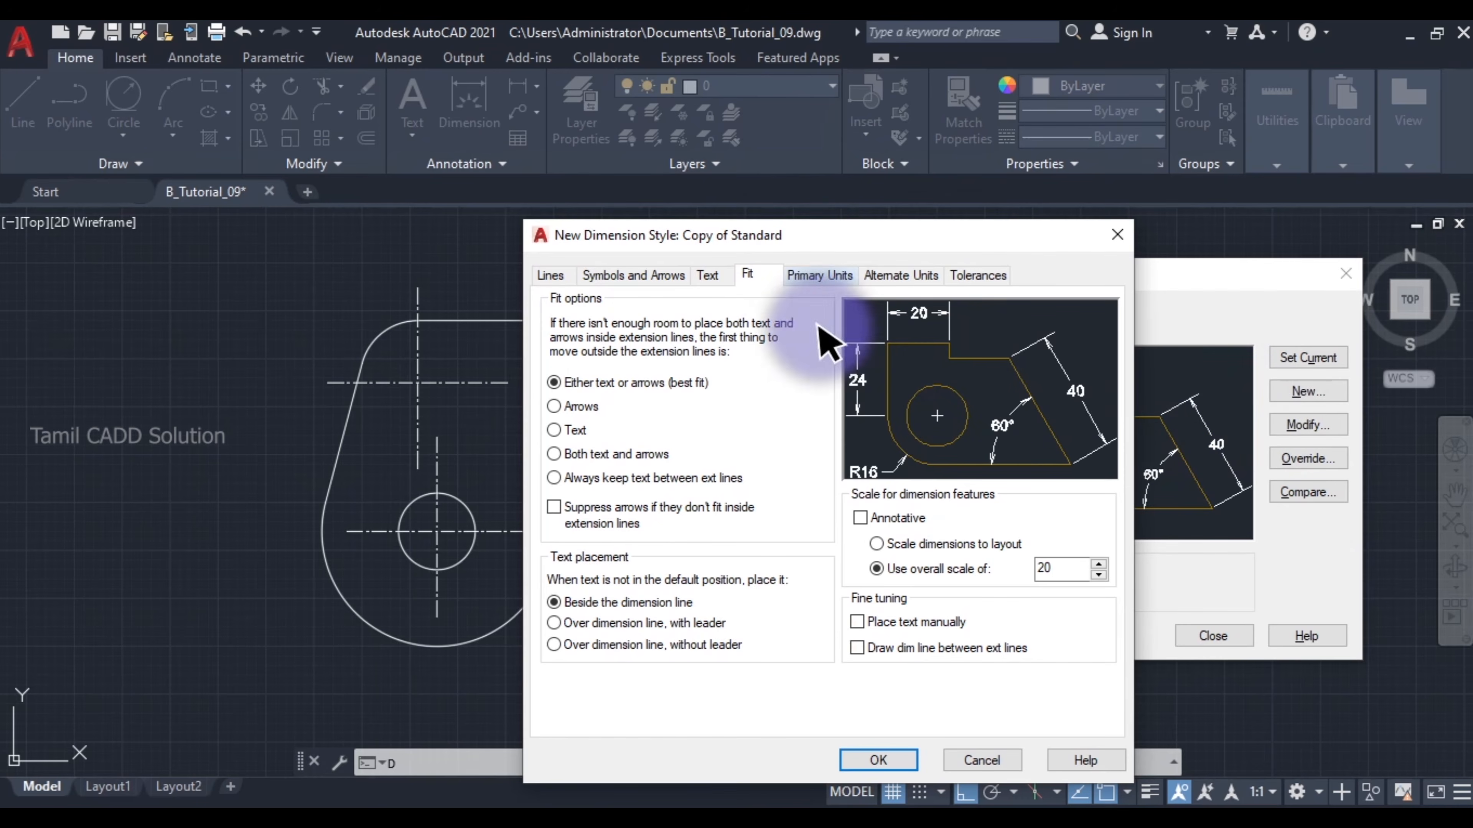
pyautogui.click(858, 648)
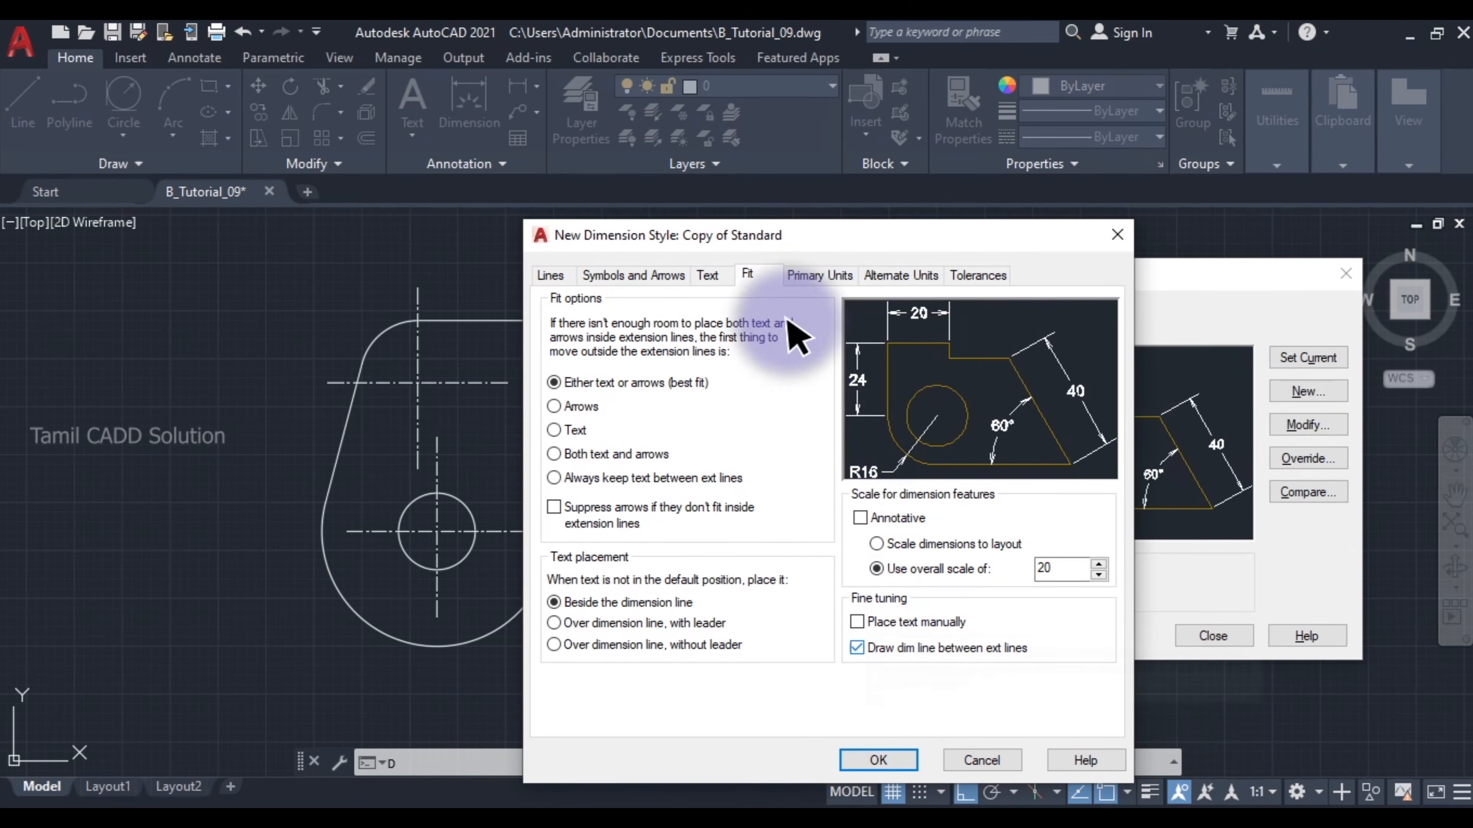
pyautogui.click(878, 760)
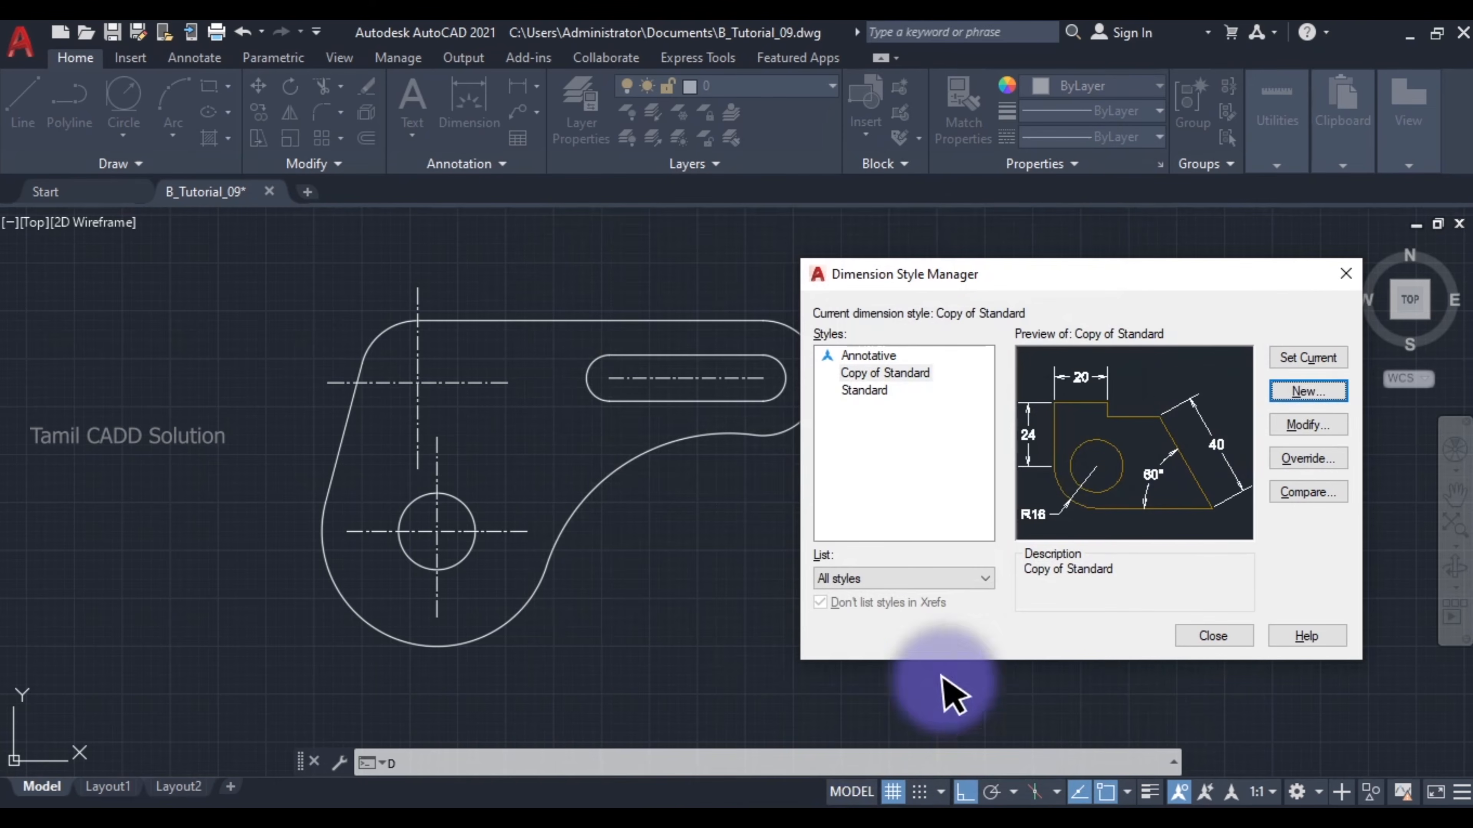
# Step: Make Standard the current dimension style and close the Dimension Style Manager
pyautogui.click(893, 390)
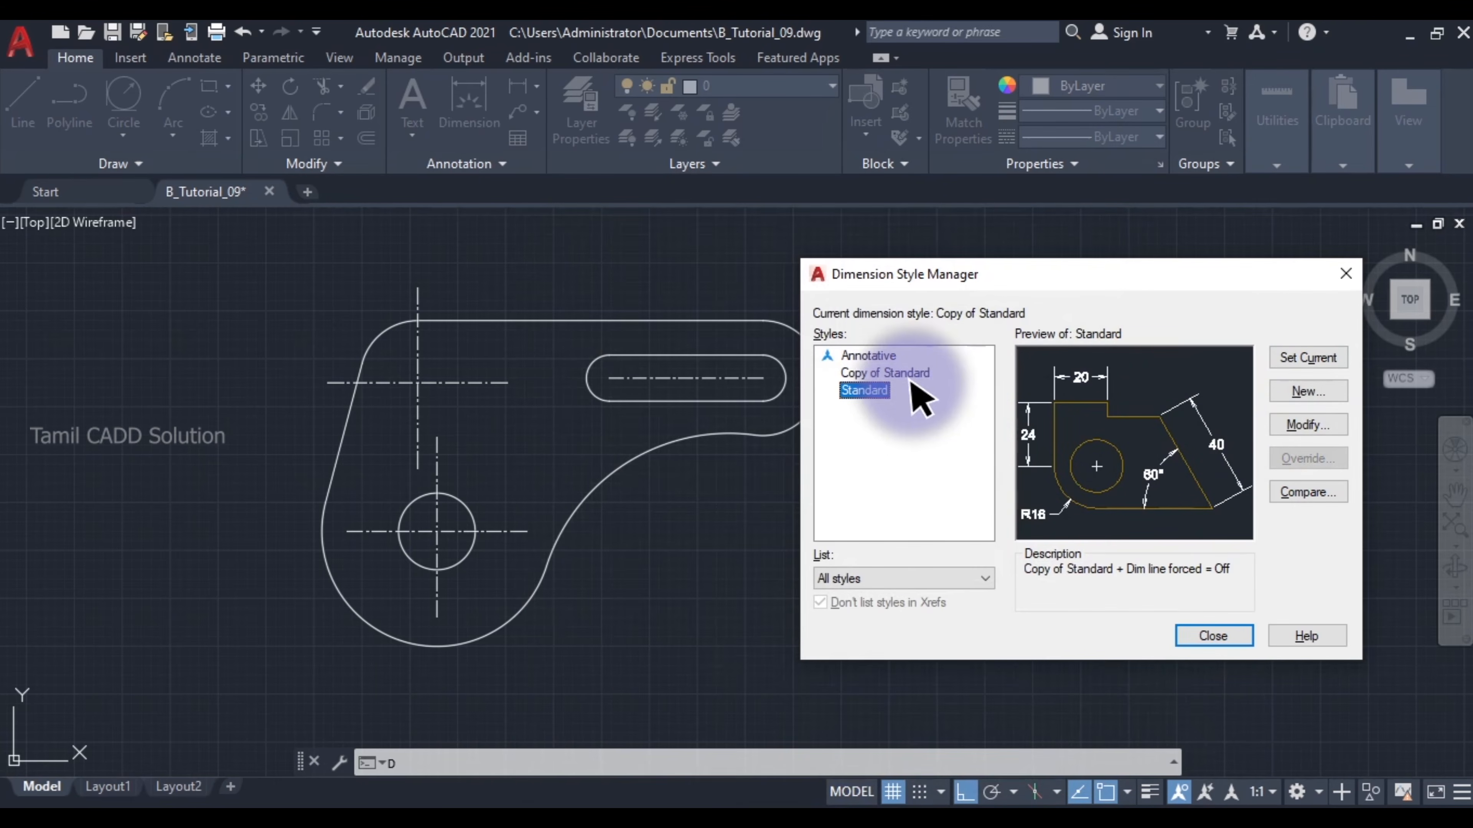
pyautogui.click(1312, 358)
pyautogui.click(1214, 637)
# Step: Add a horizontal linear dimension above the plate from the upper-left vertical centre line to the slot's left arc centre
pyautogui.moveTo(574, 476); pyautogui.dragTo(667, 459, button='middle')
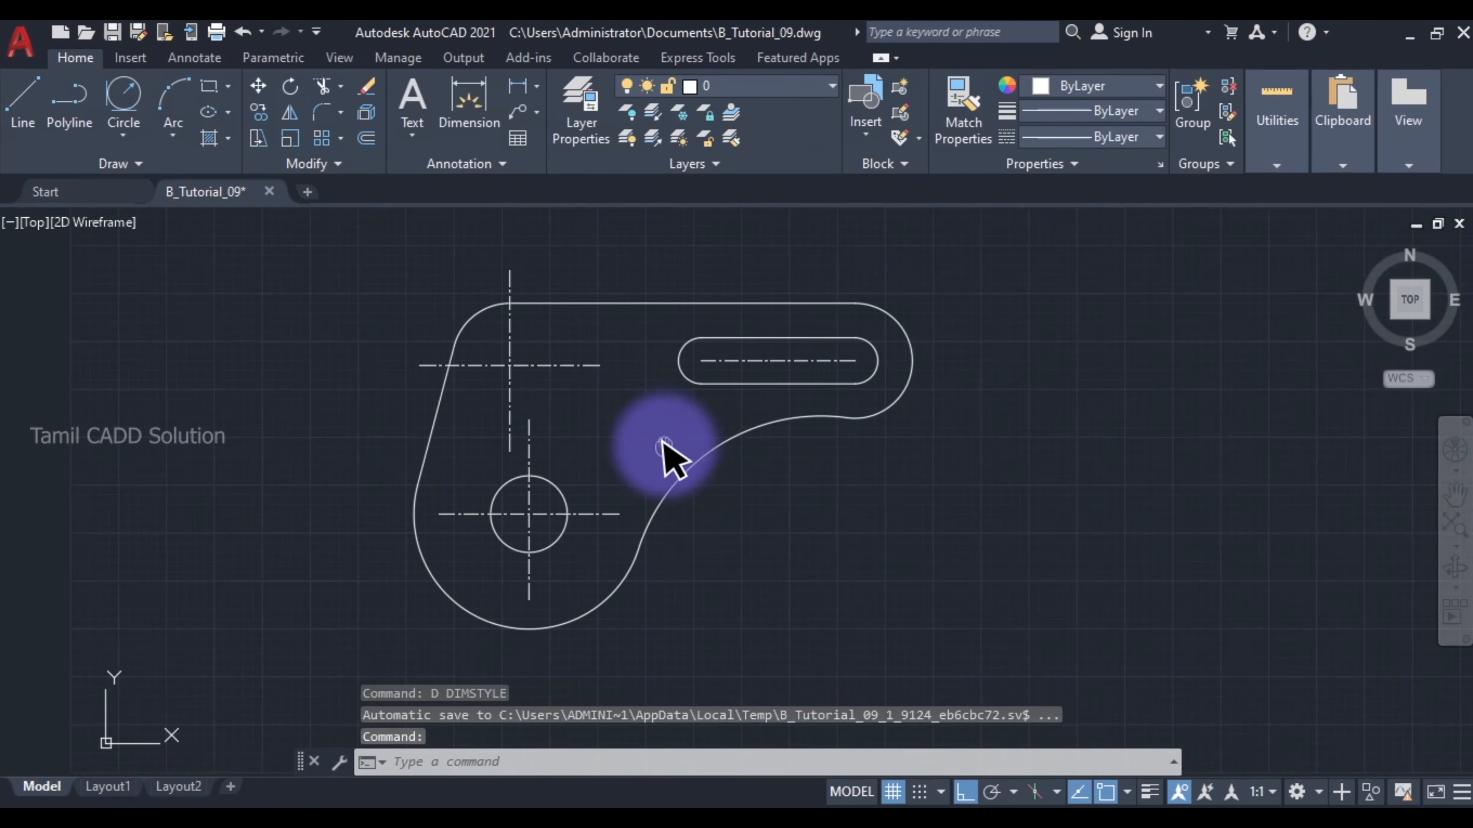
pyautogui.write('dli')
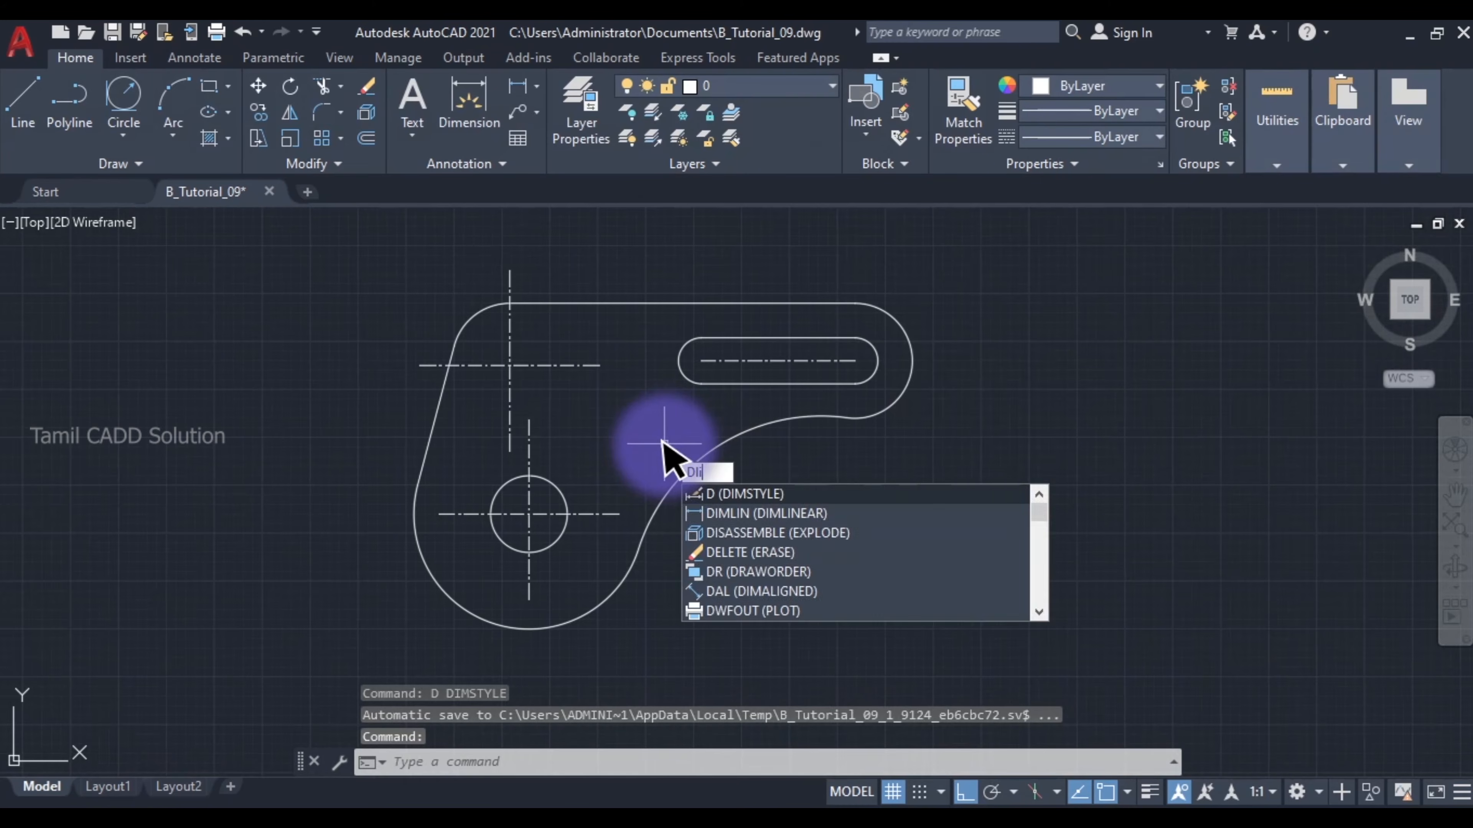
pyautogui.press('Return')
pyautogui.click(503, 267)
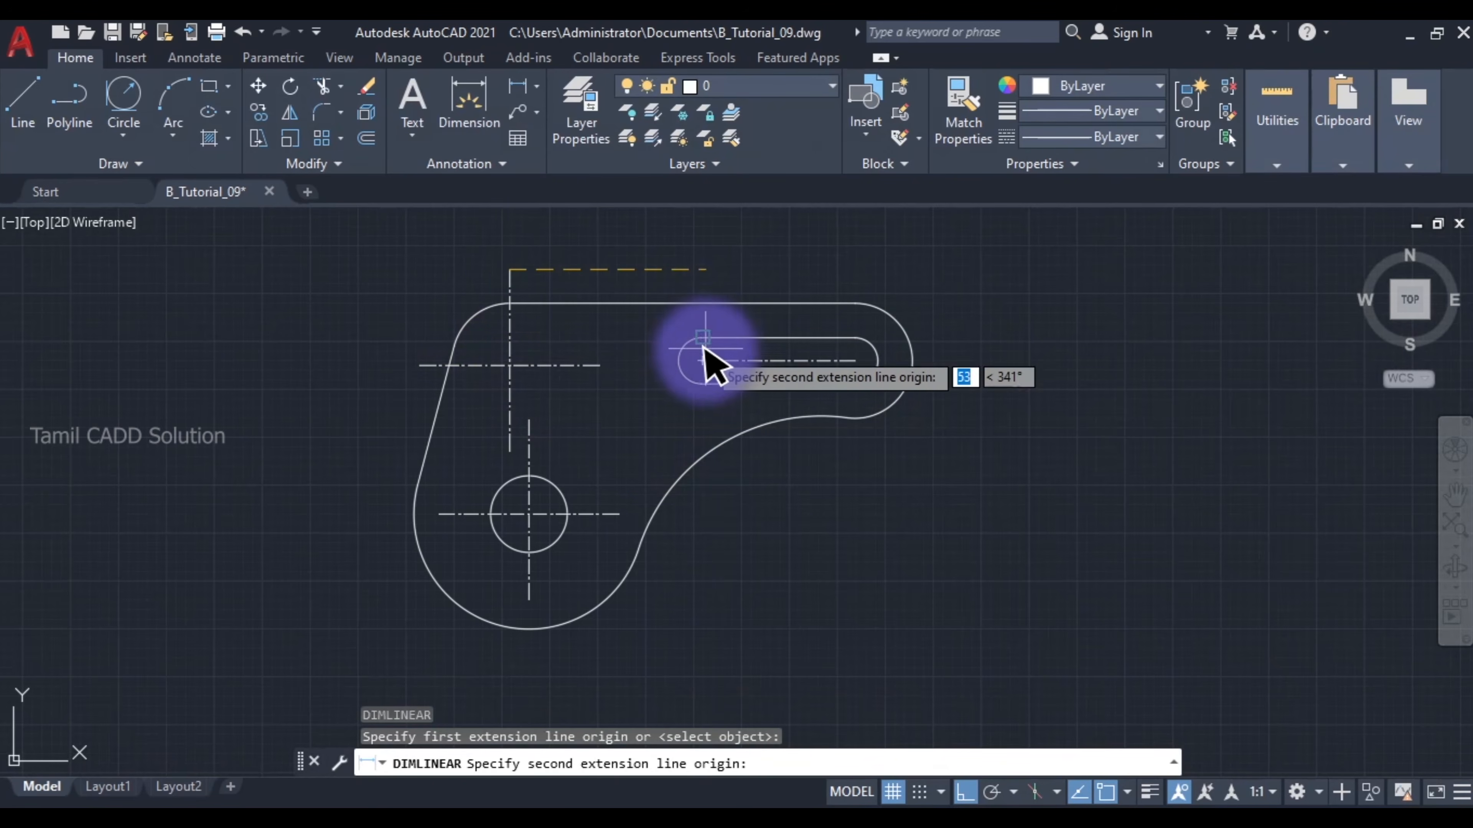
pyautogui.click(699, 359)
pyautogui.moveTo(613, 296); pyautogui.dragTo(610, 339, button='middle')
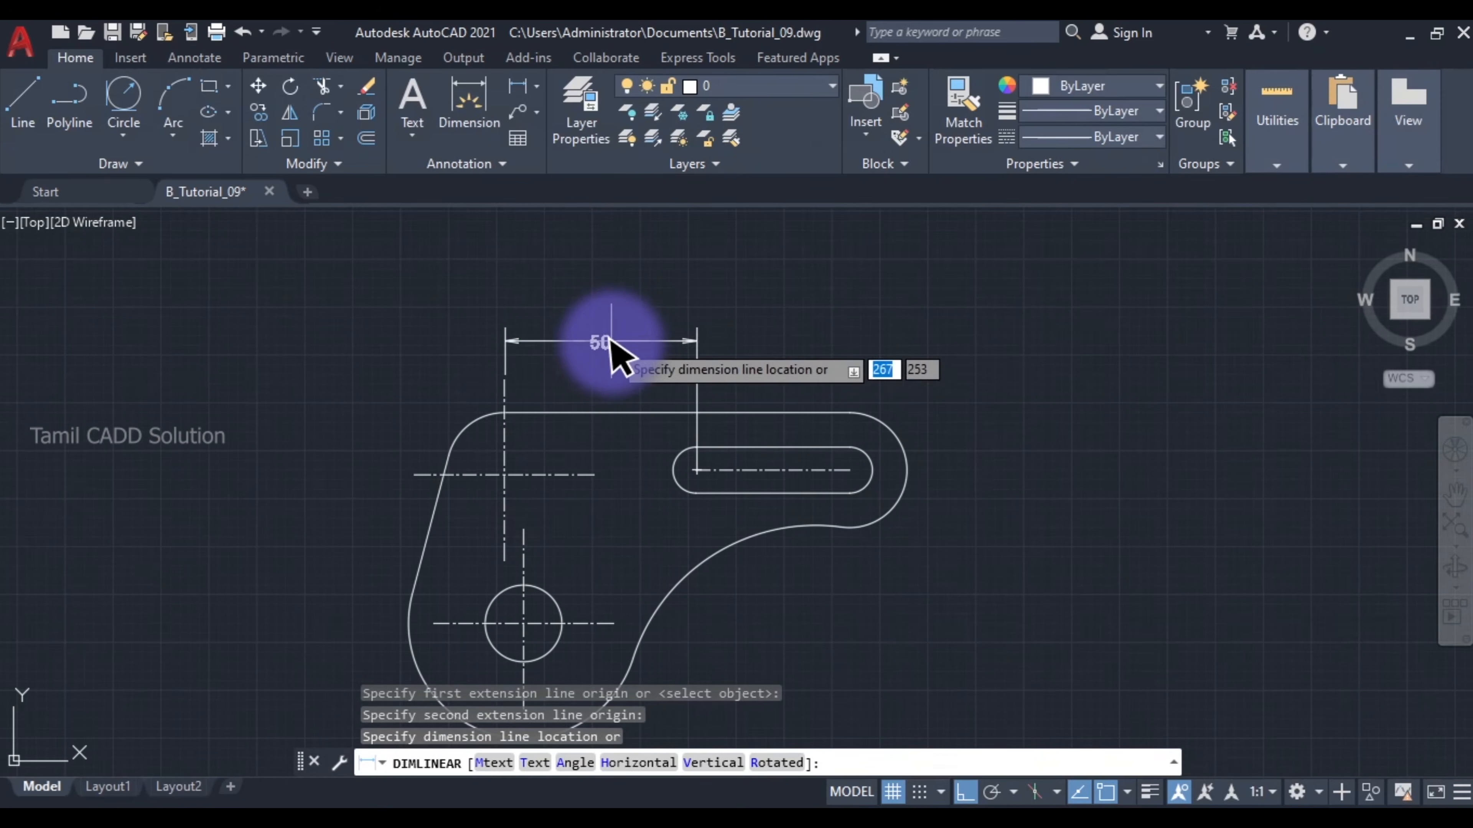
pyautogui.click(615, 349)
# Step: Add a horizontal linear dimension between the slot's two arc centres, lined up with the neighbouring dimension above the plate
pyautogui.press('Return')
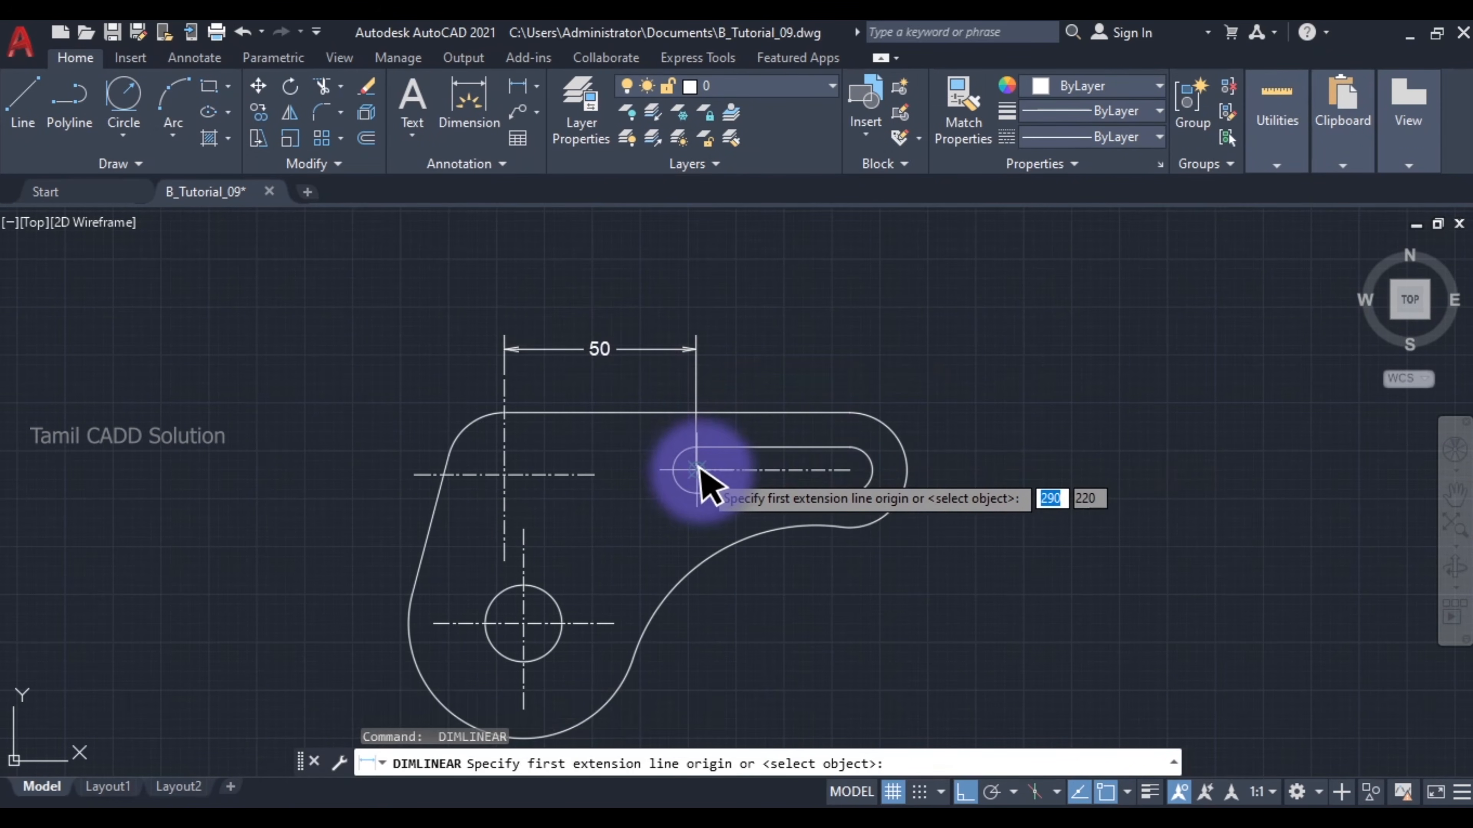
pyautogui.click(697, 470)
pyautogui.click(850, 471)
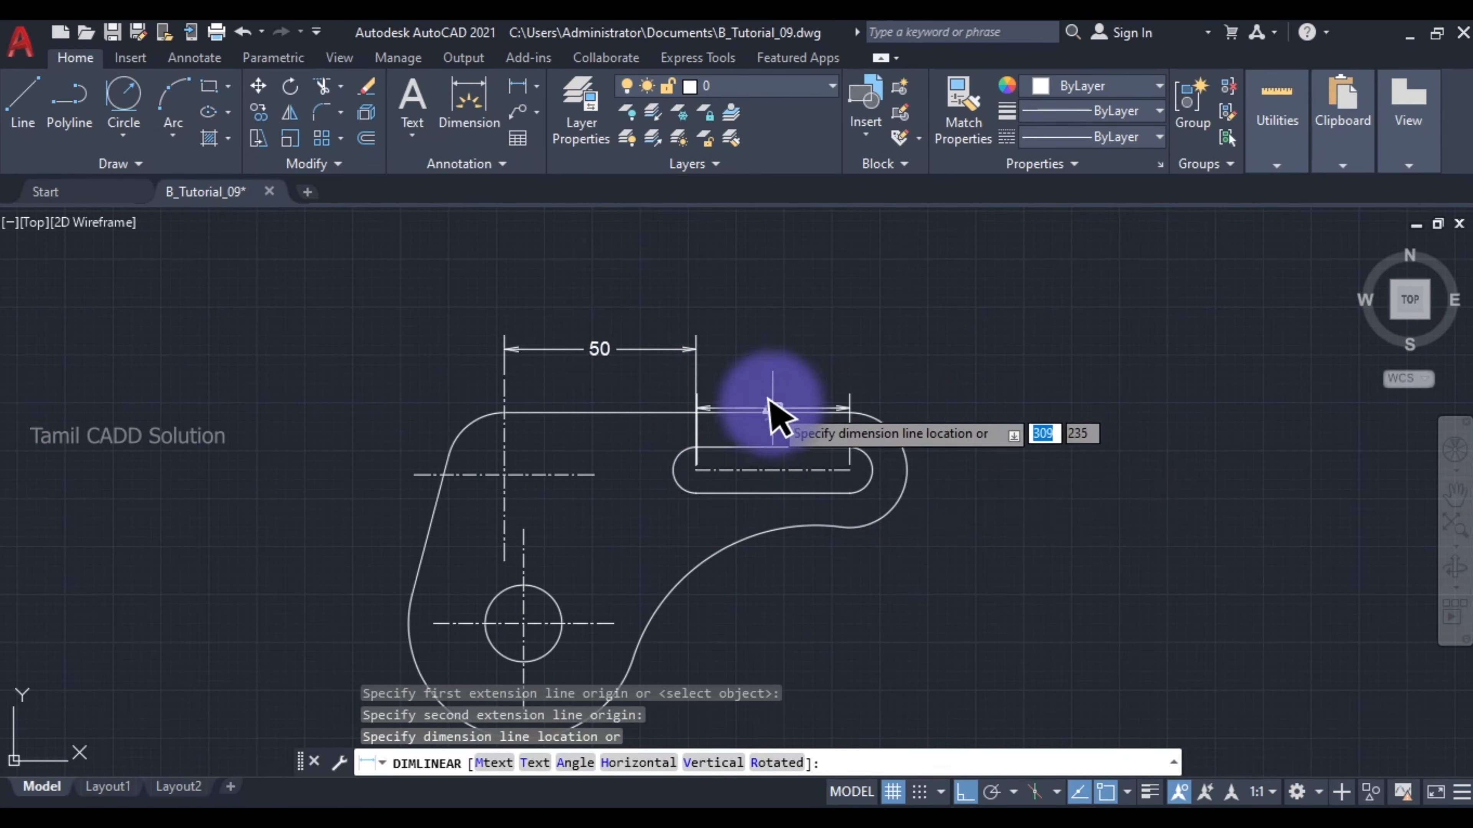
pyautogui.click(702, 349)
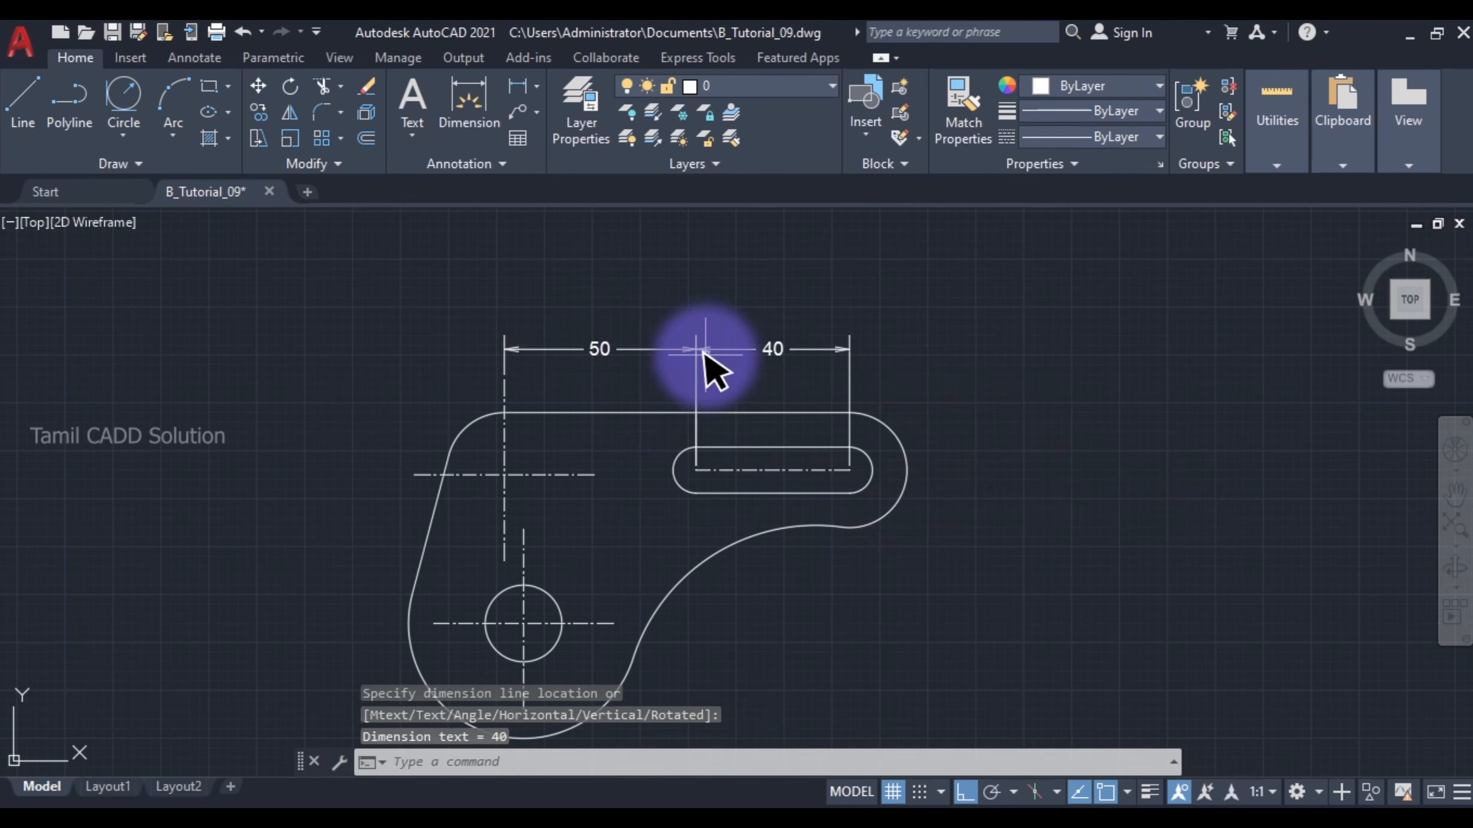
# Step: Shorten the shared extension lines above the slot's left arc centre so that they start at the plate's top edge
pyautogui.scroll(4, 703, 355)
pyautogui.scroll(-2, 700, 460)
pyautogui.click(693, 479)
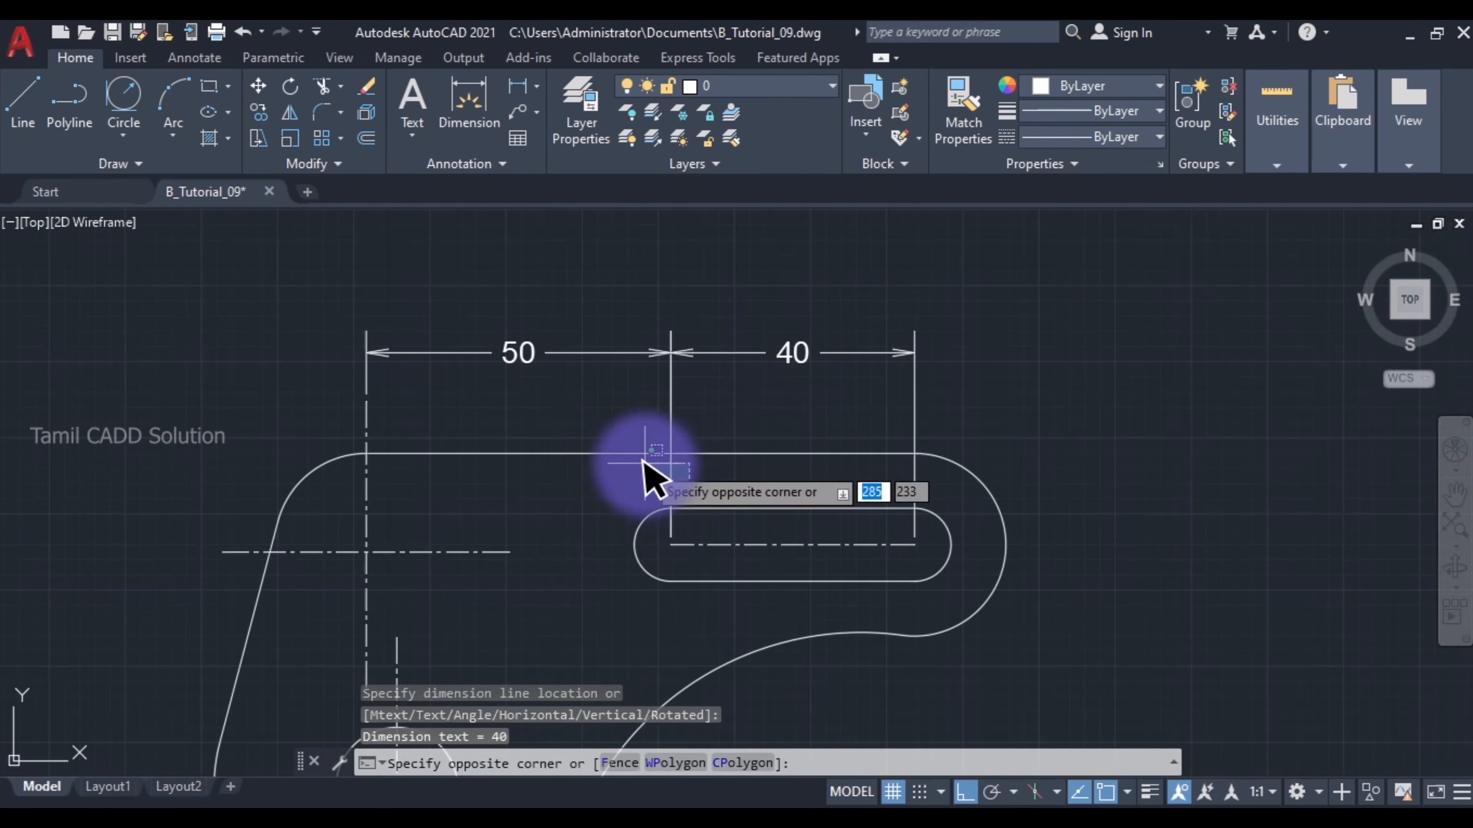
pyautogui.click(644, 464)
pyautogui.click(670, 544)
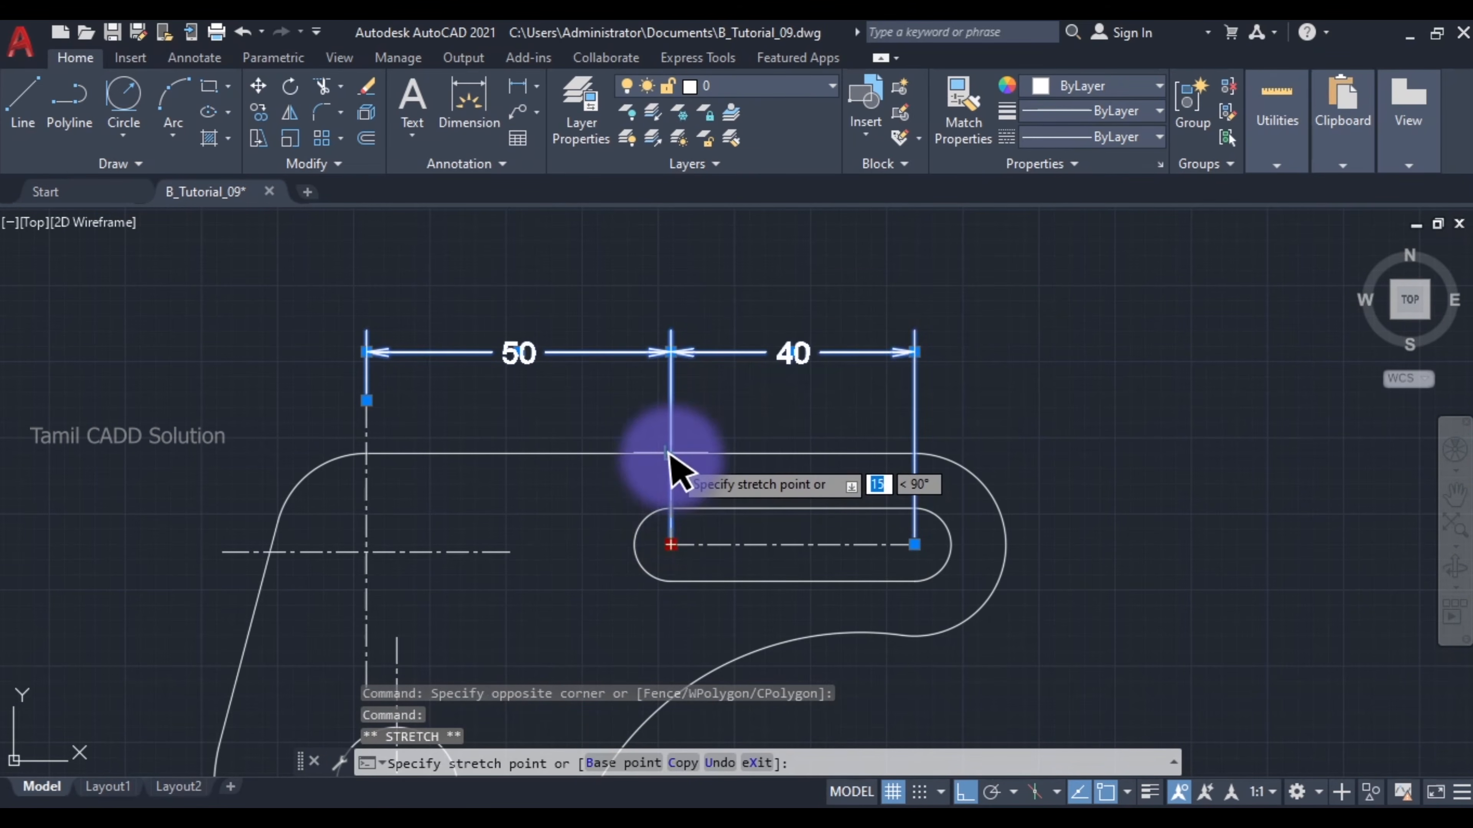
pyautogui.click(670, 453)
# Step: Shorten the extension line above the slot's right arc centre to match the others at the plate's top edge
pyautogui.click(933, 490)
pyautogui.click(881, 492)
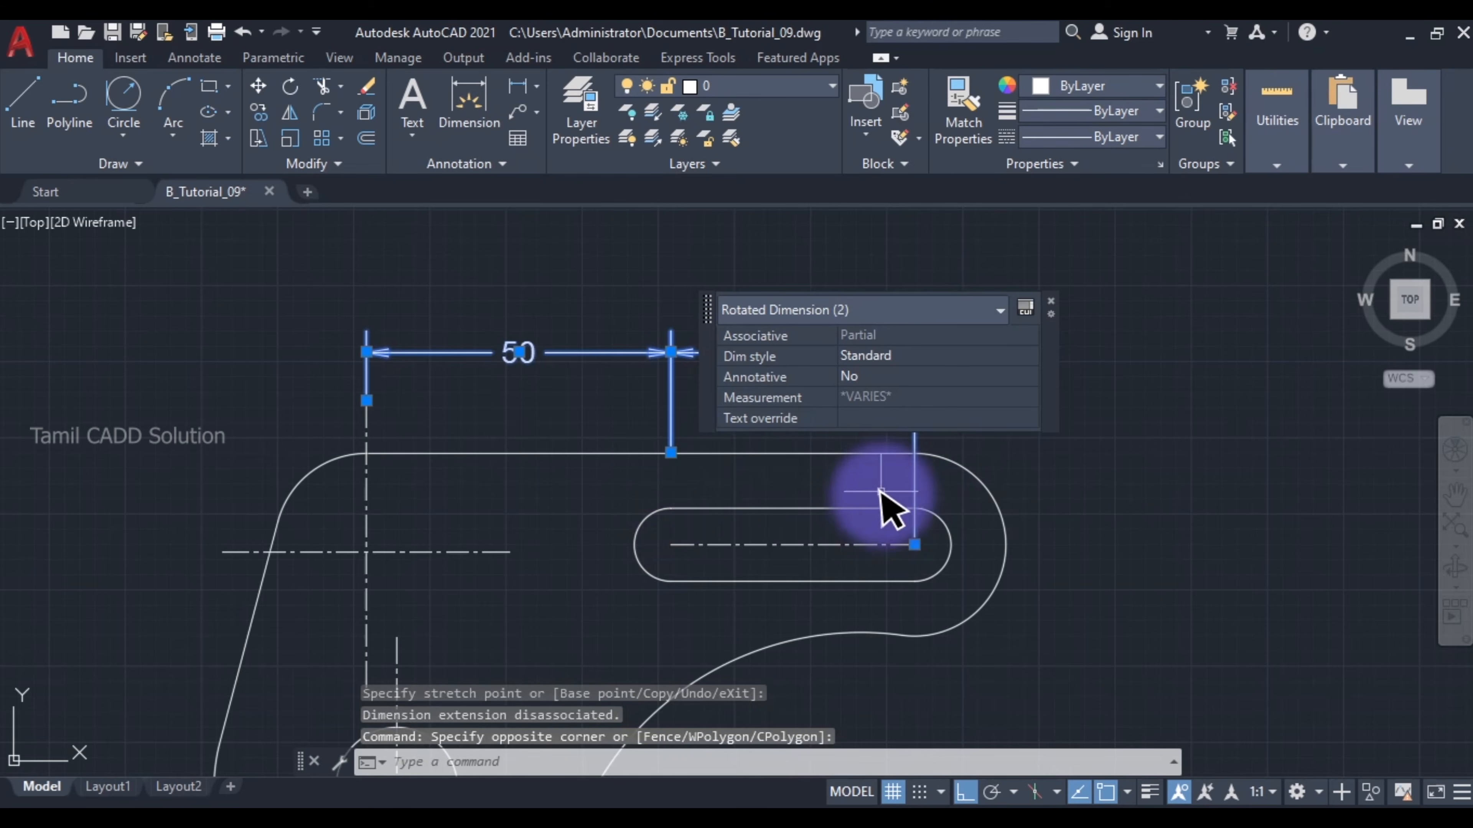
pyautogui.click(914, 545)
pyautogui.click(914, 473)
pyautogui.press('Escape')
pyautogui.scroll(-2, 928, 510)
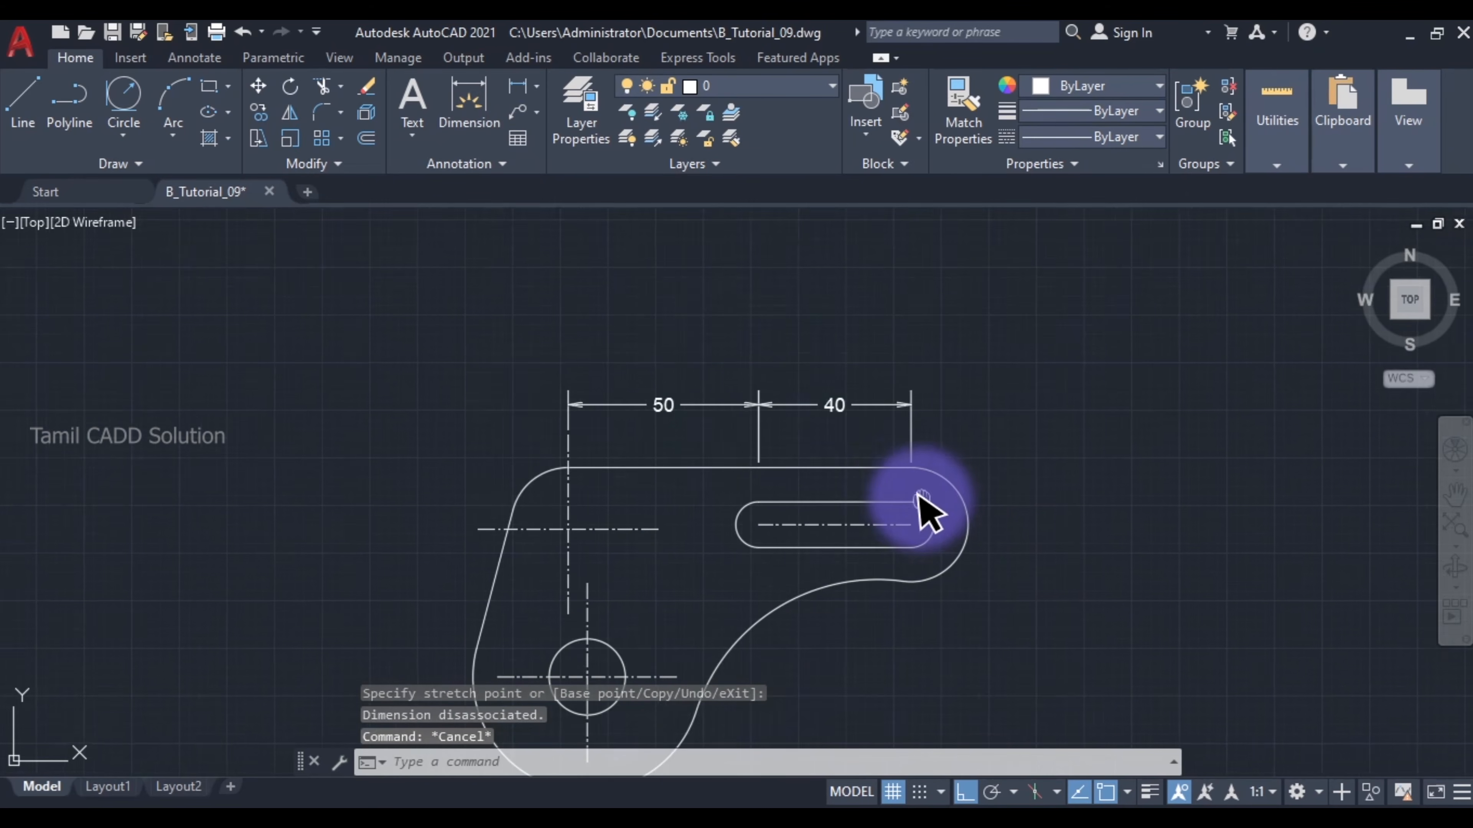
# Step: Add a vertical linear dimension outside the plate's left side between the left ends of the two horizontal centre lines
pyautogui.moveTo(919, 496)
pyautogui.mouseDown(button='middle')
pyautogui.moveTo(874, 427)
pyautogui.moveTo(755, 413)
pyautogui.moveTo(862, 395)
pyautogui.mouseUp(button='middle')
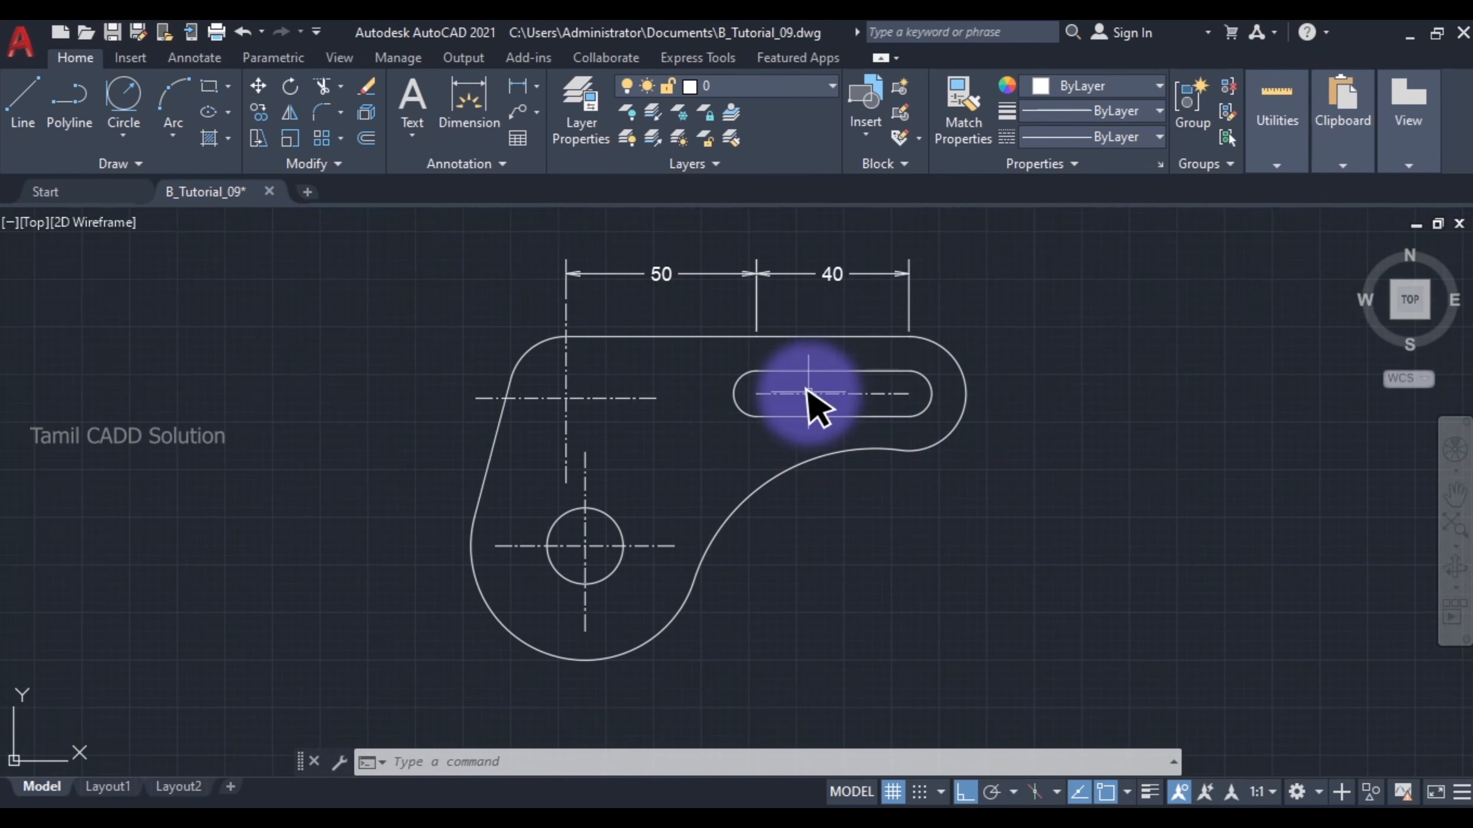
pyautogui.write('i')
pyautogui.press('Return')
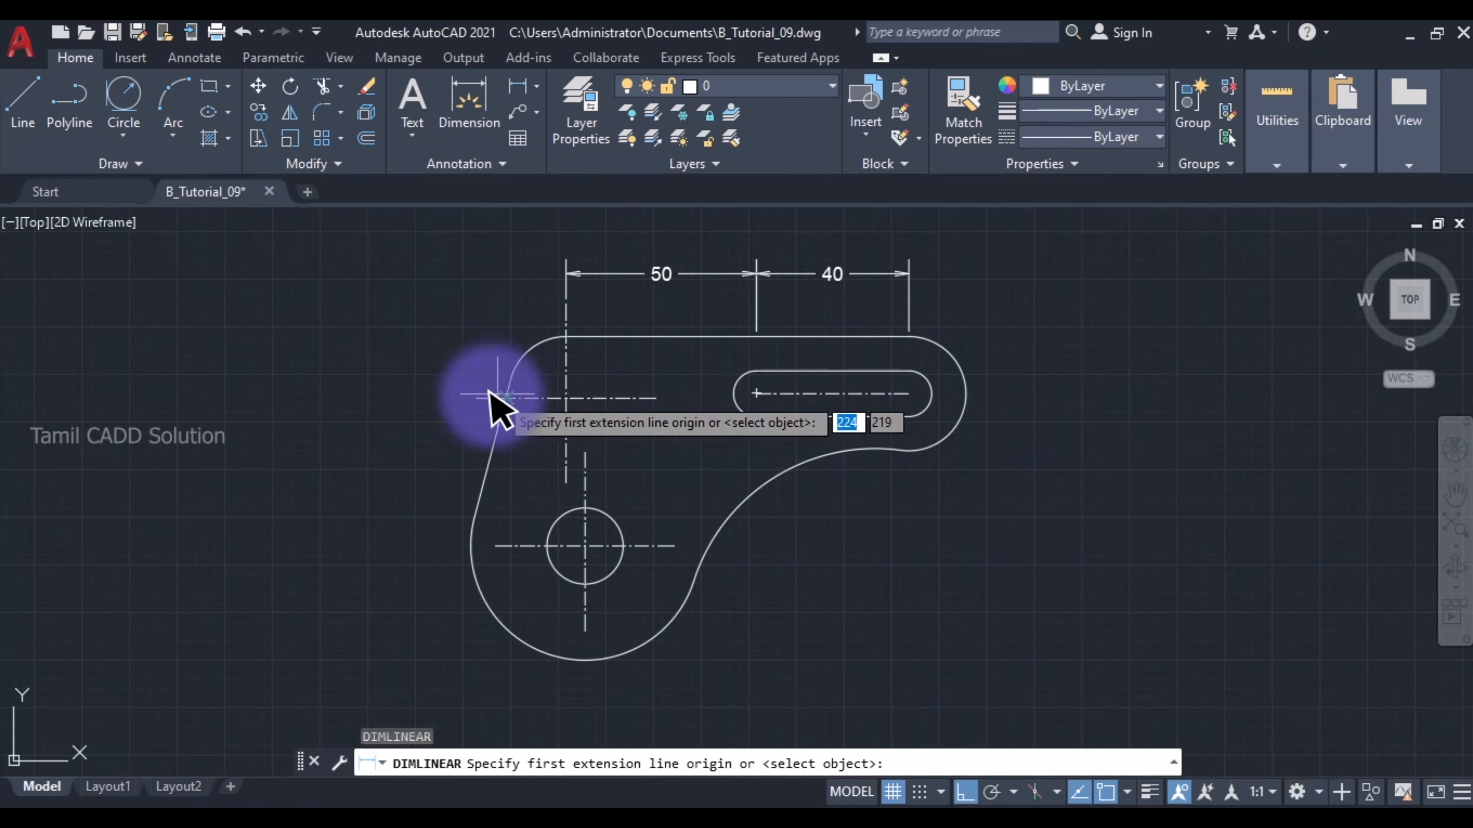
pyautogui.click(477, 399)
pyautogui.click(494, 545)
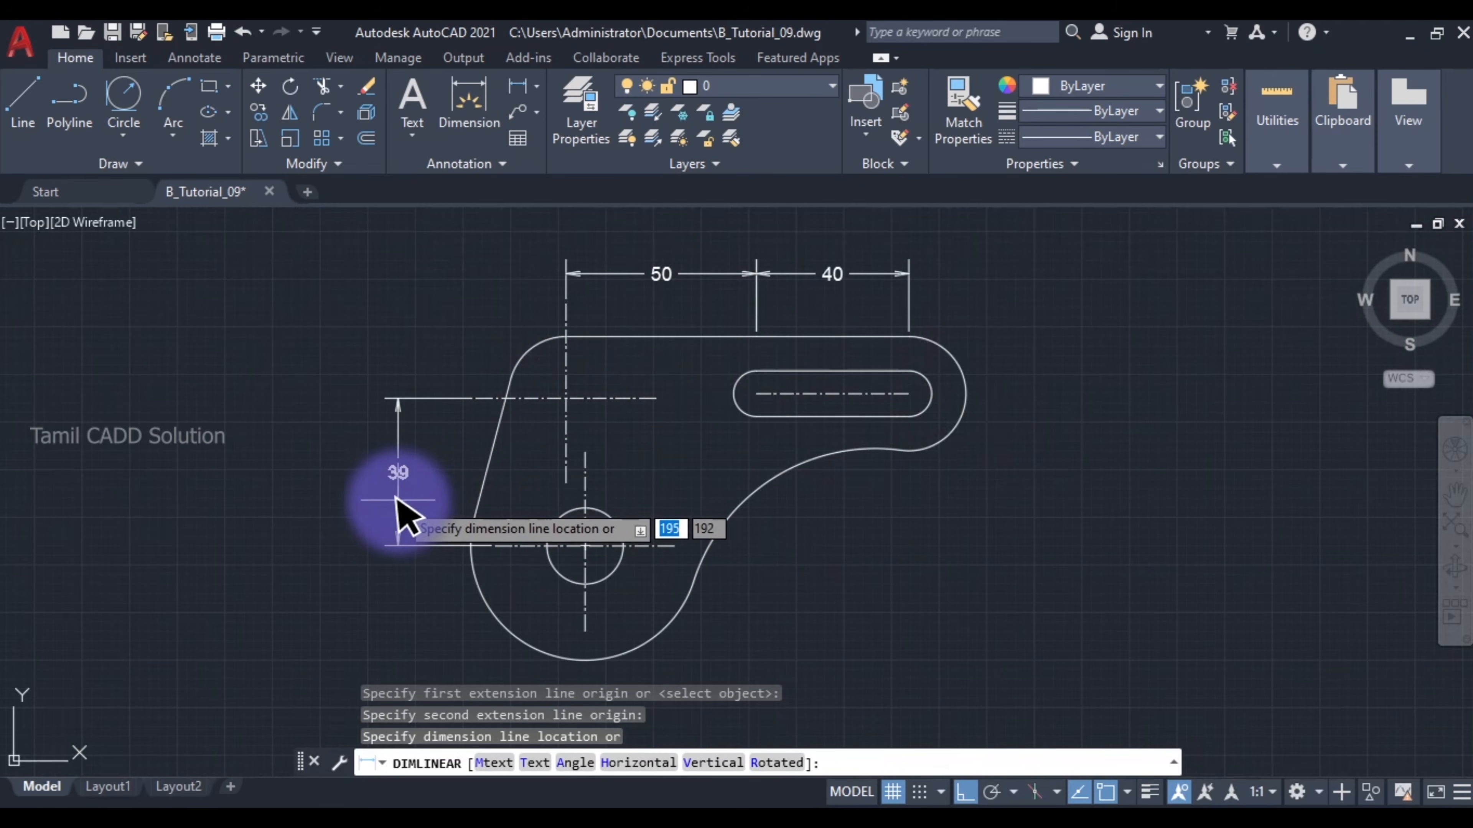
pyautogui.click(407, 510)
pyautogui.press('Escape')
# Step: Examine how the centre lines align with the centres of the hole and of the plate's upper-left corner arc
pyautogui.scroll(5, 527, 557)
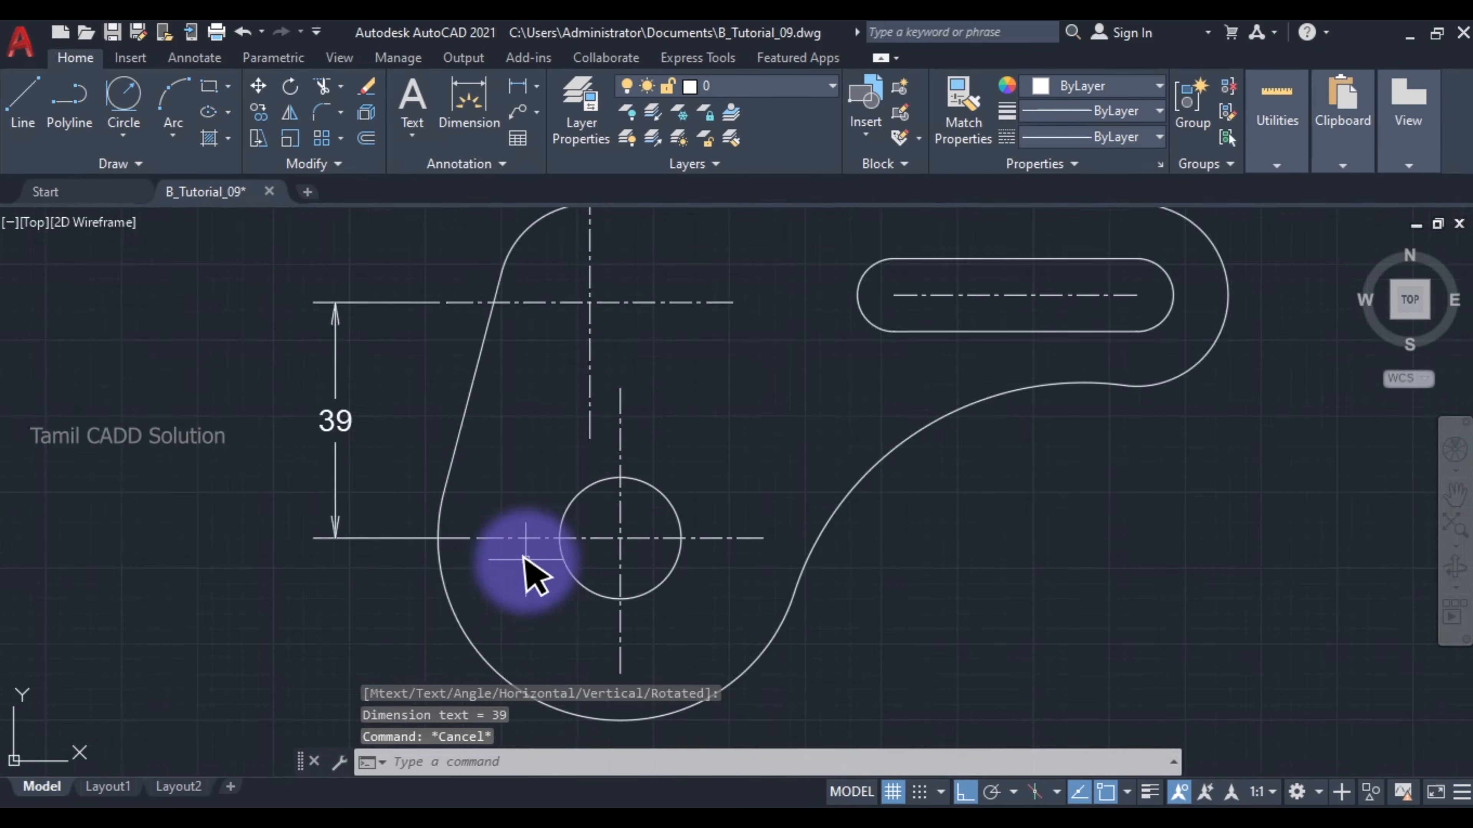
pyautogui.click(551, 508)
pyautogui.click(519, 466)
pyautogui.press('Escape')
pyautogui.click(855, 517)
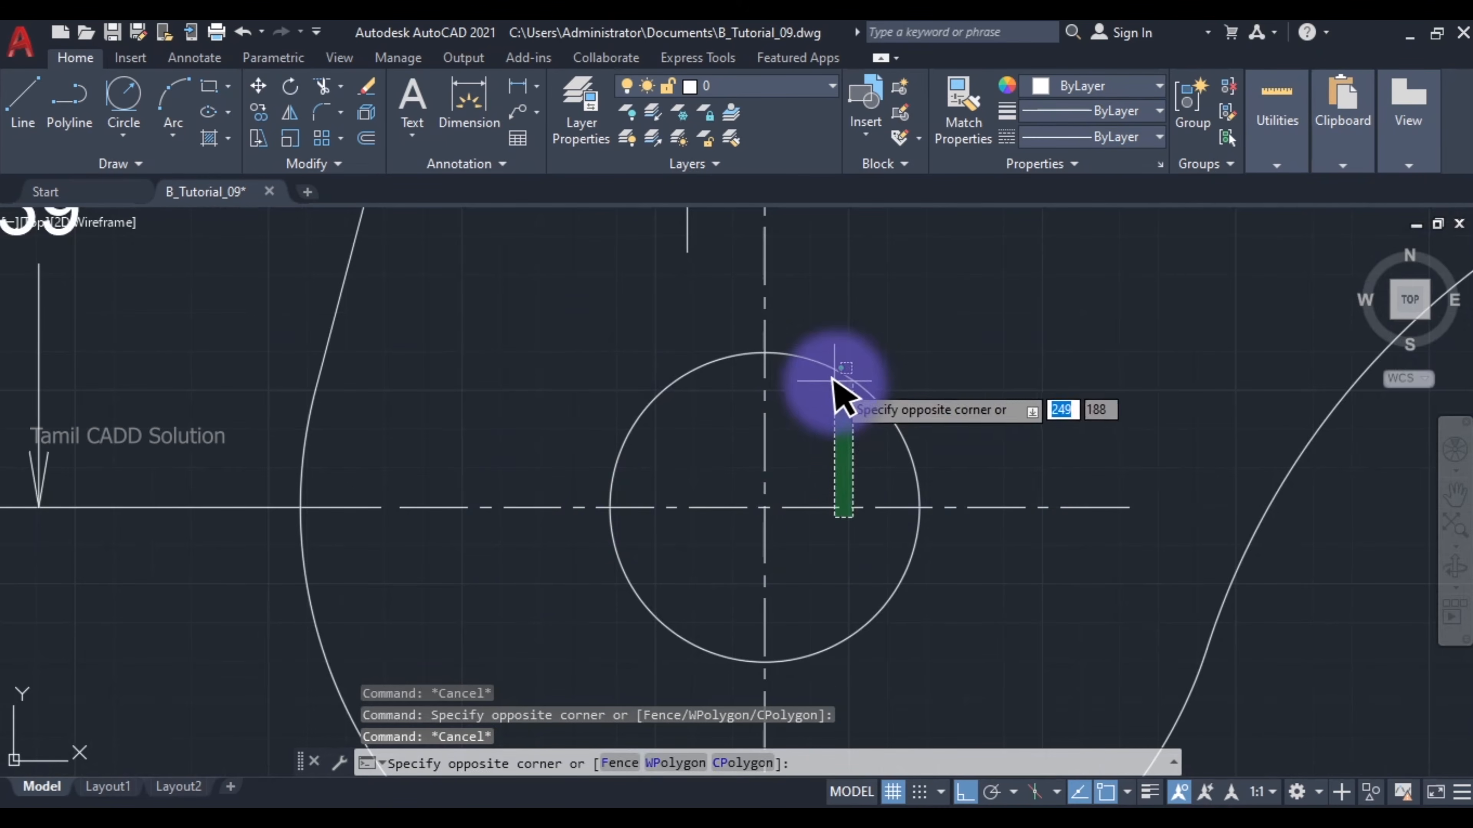
pyautogui.click(831, 384)
pyautogui.press('Escape')
pyautogui.scroll(-3, 792, 454)
pyautogui.scroll(-2, 793, 454)
pyautogui.moveTo(792, 454); pyautogui.dragTo(769, 602, button='middle')
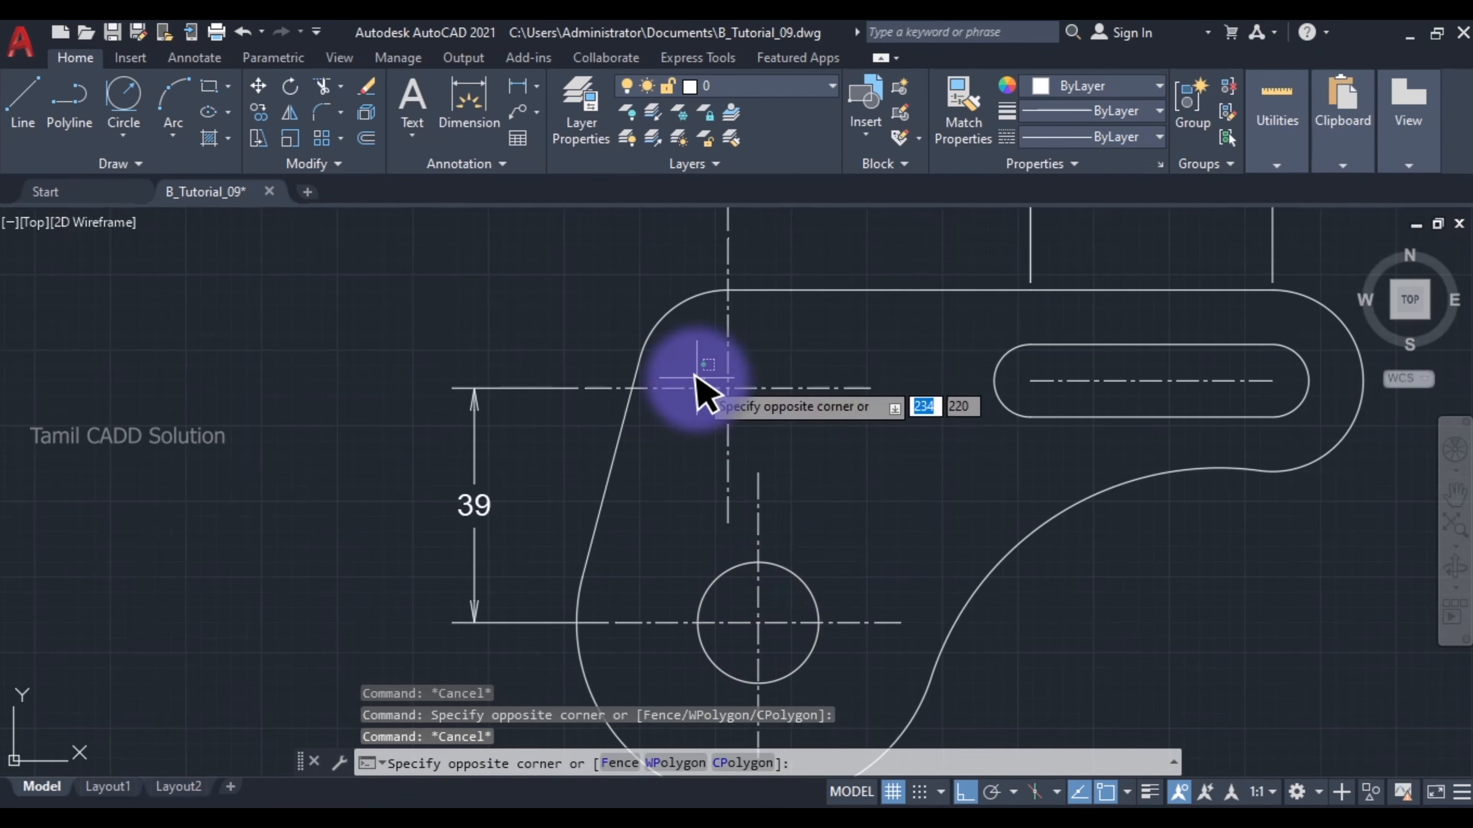
pyautogui.click(681, 340)
pyautogui.scroll(5, 719, 383)
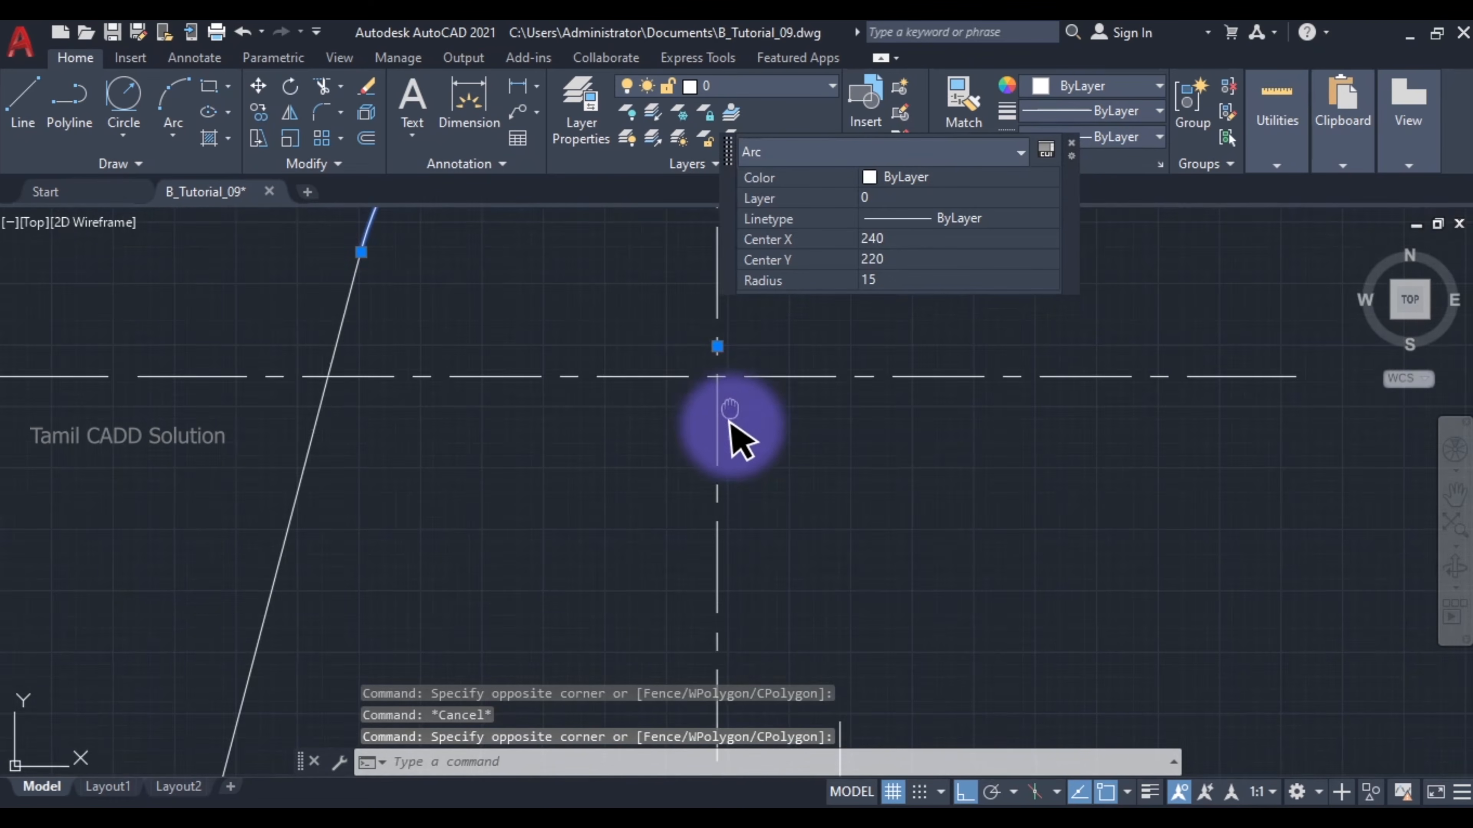
pyautogui.moveTo(732, 435); pyautogui.dragTo(802, 510, button='middle')
pyautogui.click(771, 473)
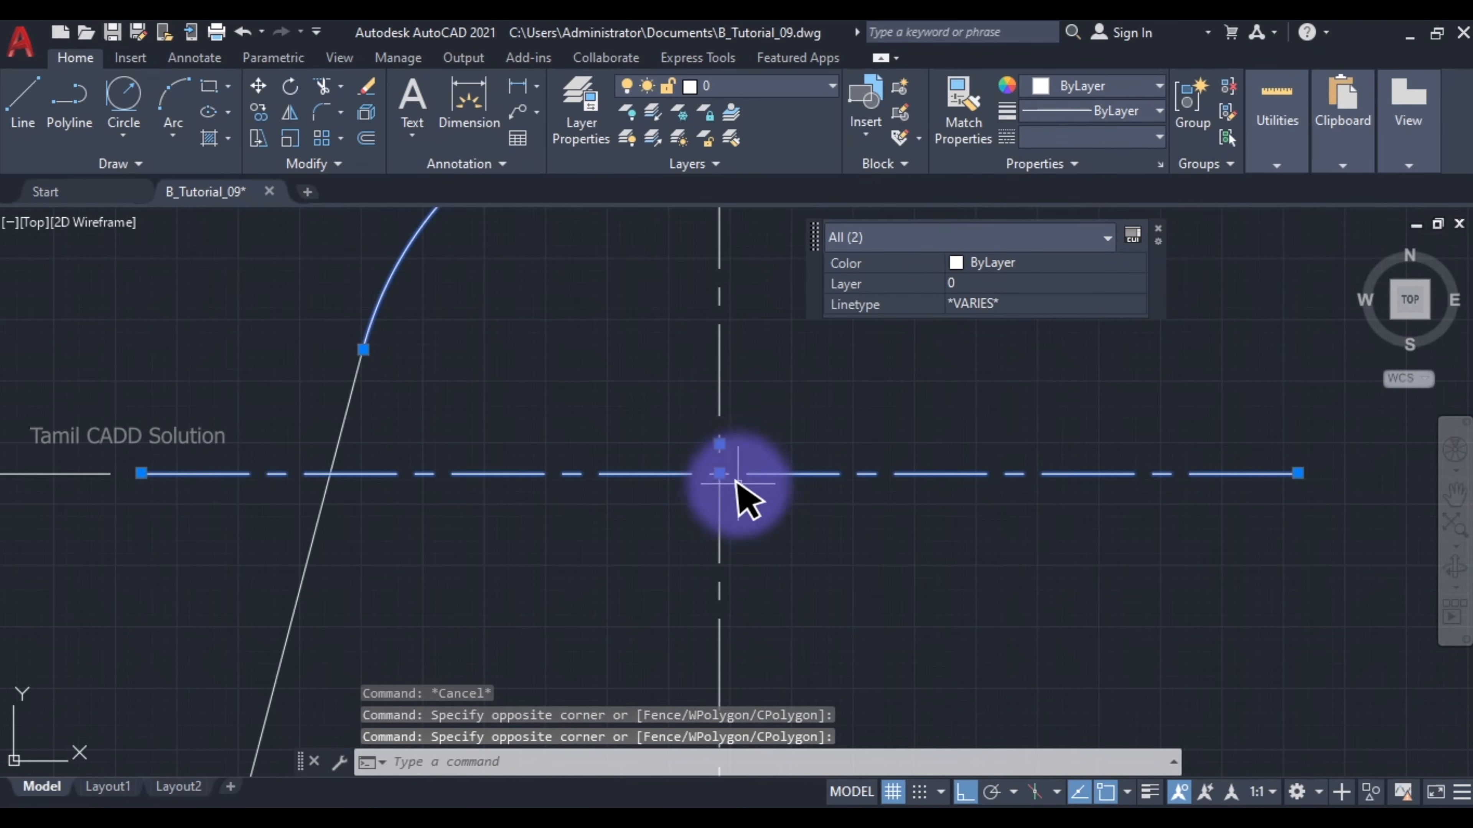
pyautogui.scroll(-2, 737, 490)
pyautogui.press('Escape')
# Step: Move the upper horizontal centre line by its midpoint onto the upper-left corner arc's centre and check the alignment
pyautogui.click(667, 479)
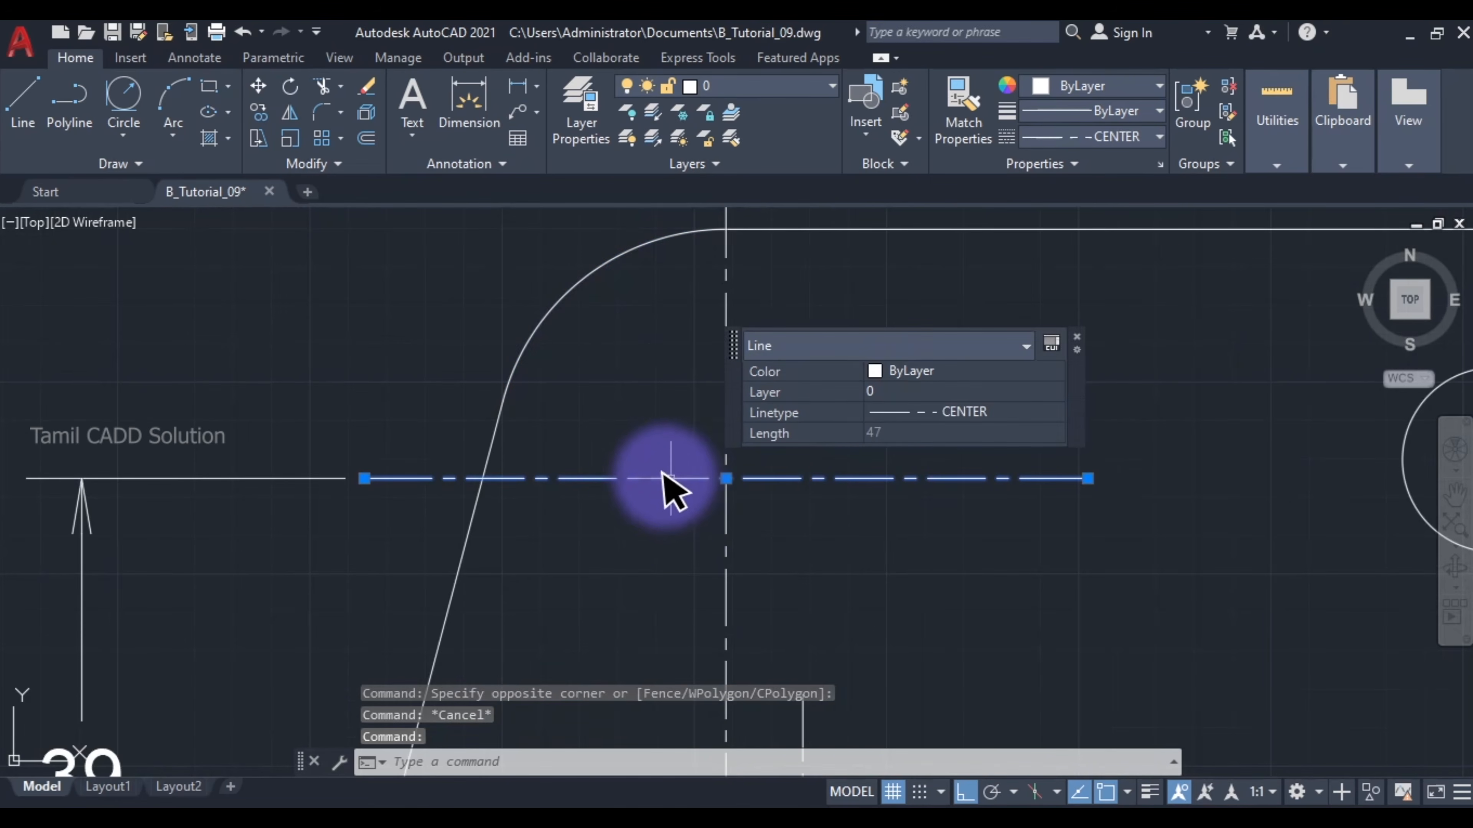
pyautogui.write('m')
pyautogui.press('Return')
pyautogui.click(724, 478)
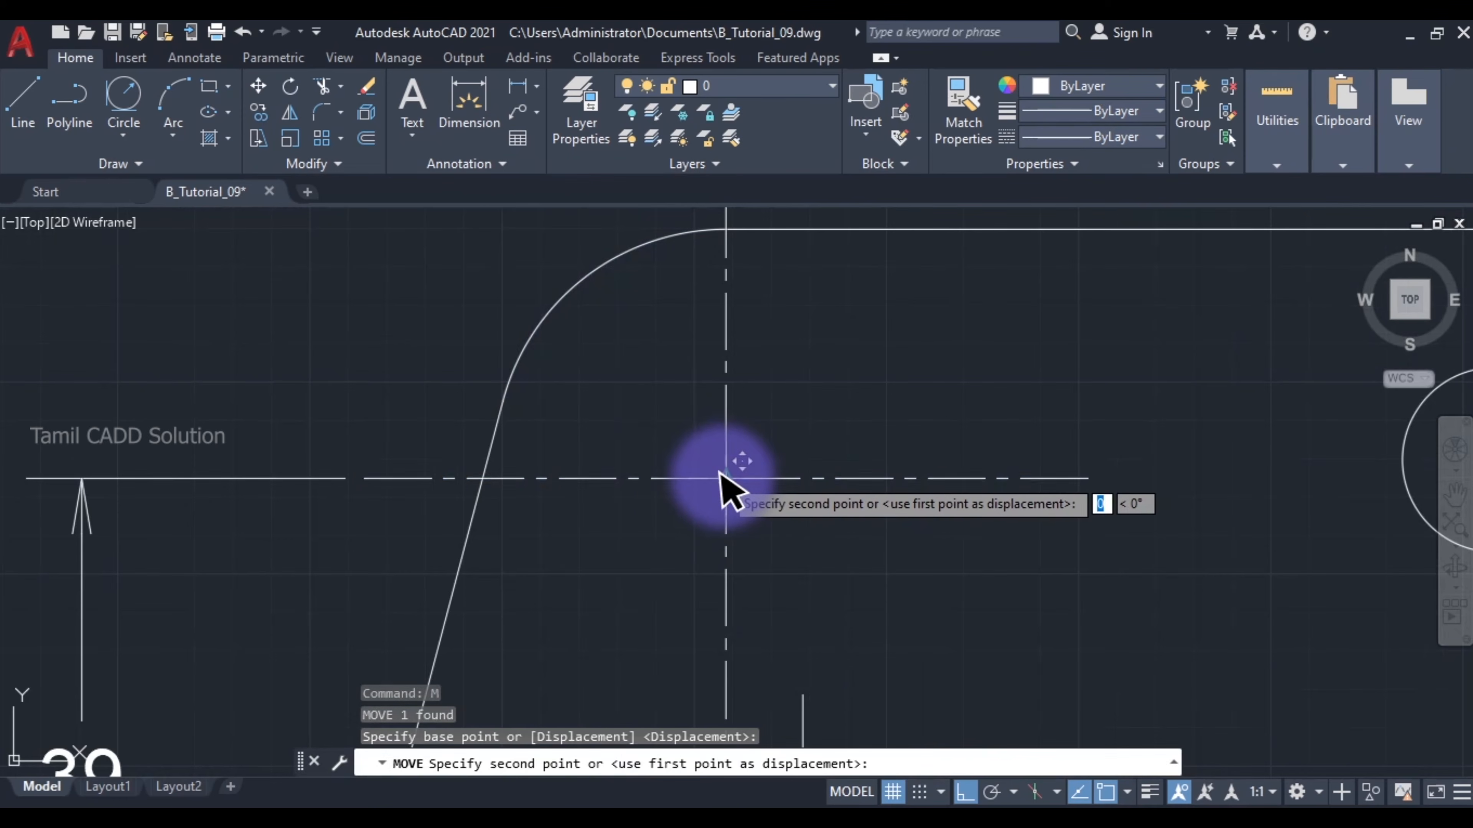
pyautogui.press('Escape')
pyautogui.scroll(-2, 725, 459)
pyautogui.click(683, 378)
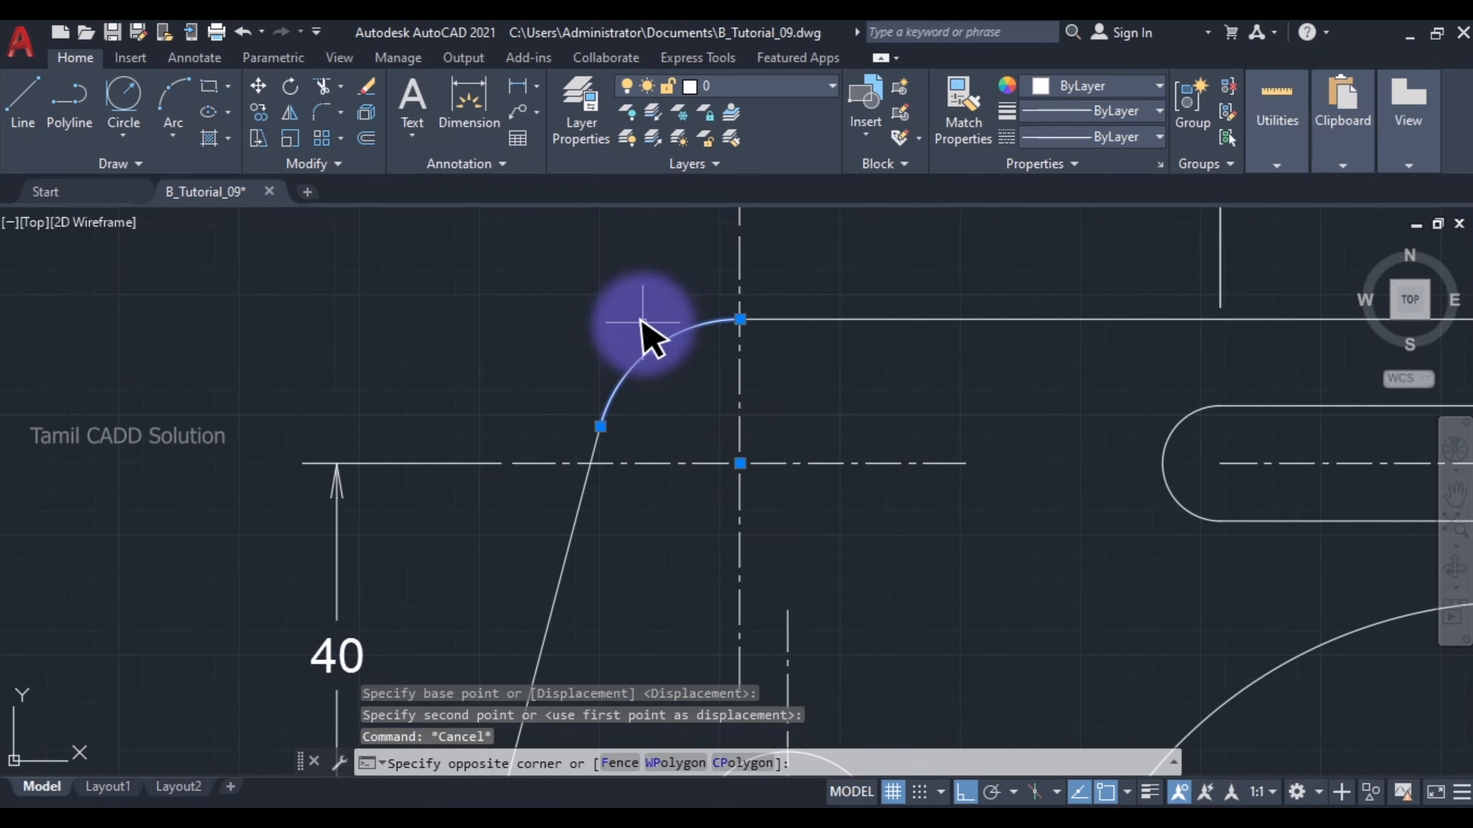
pyautogui.click(641, 329)
pyautogui.scroll(2, 756, 493)
pyautogui.scroll(-2, 726, 450)
pyautogui.press('Escape')
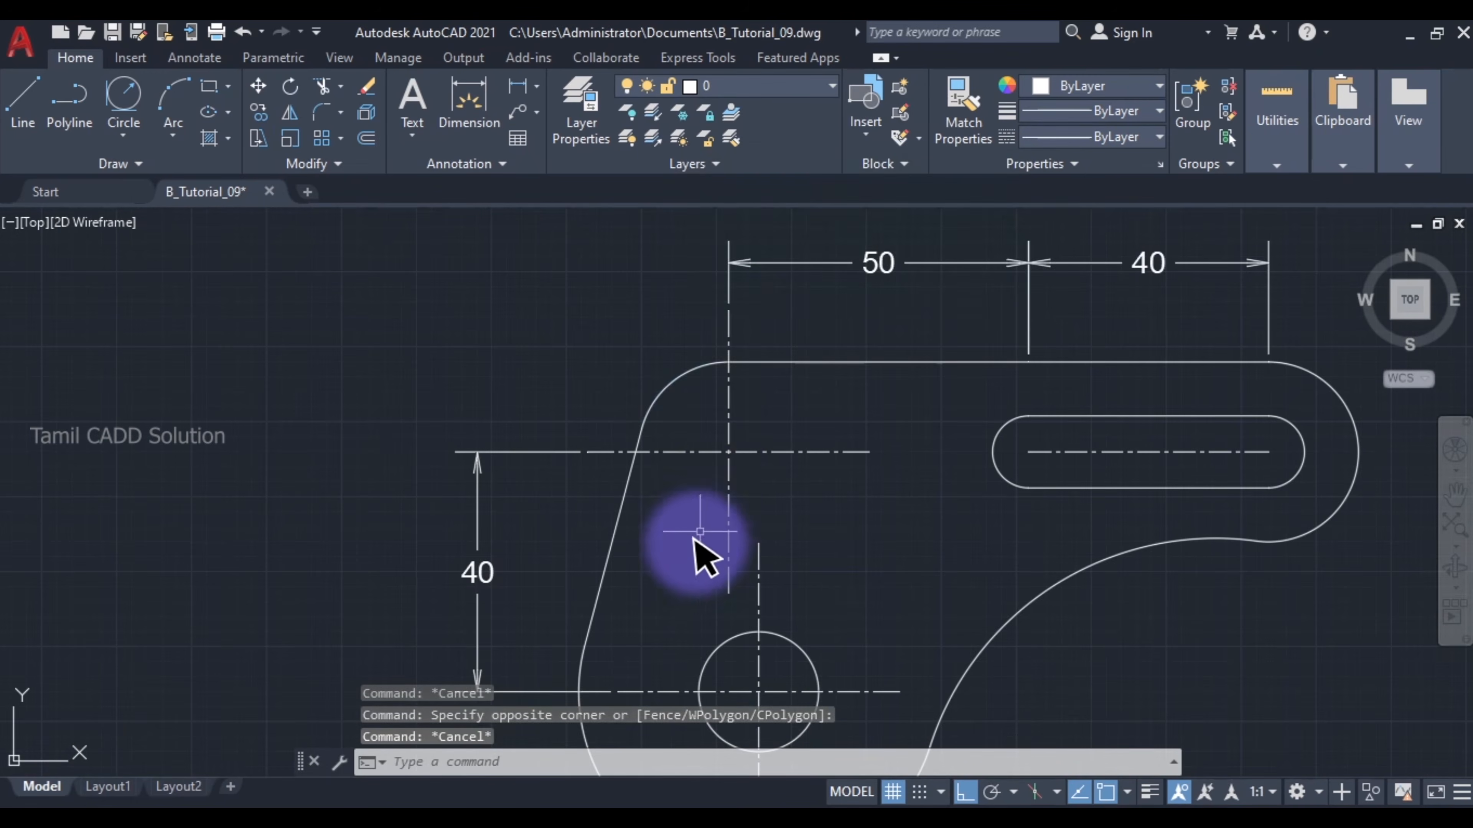
# Step: Add a horizontal linear dimension below the plate from the hole's vertical centre line to the slot's right arc centre
pyautogui.scroll(1, 684, 458)
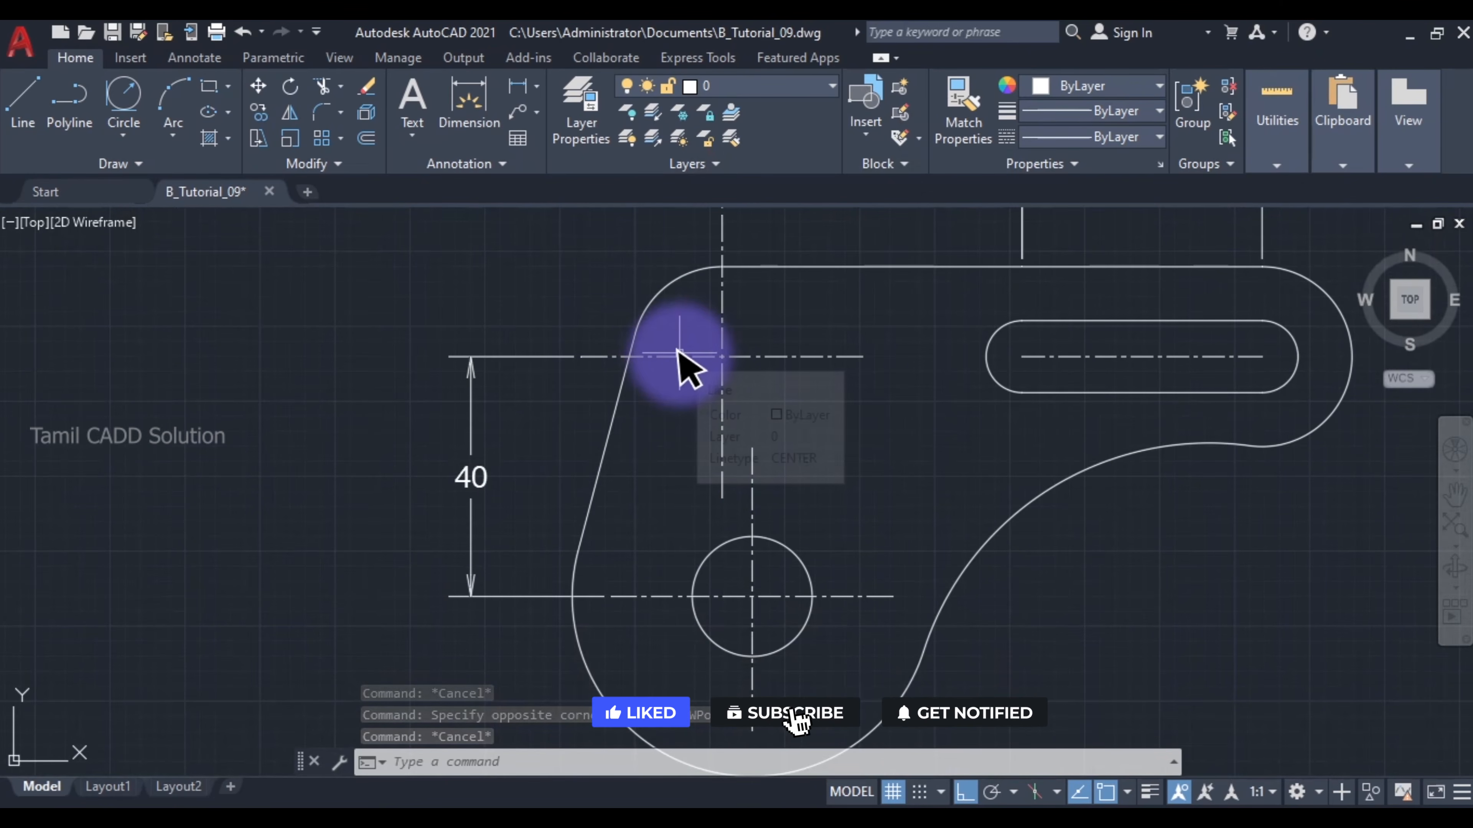
pyautogui.scroll(-2, 677, 361)
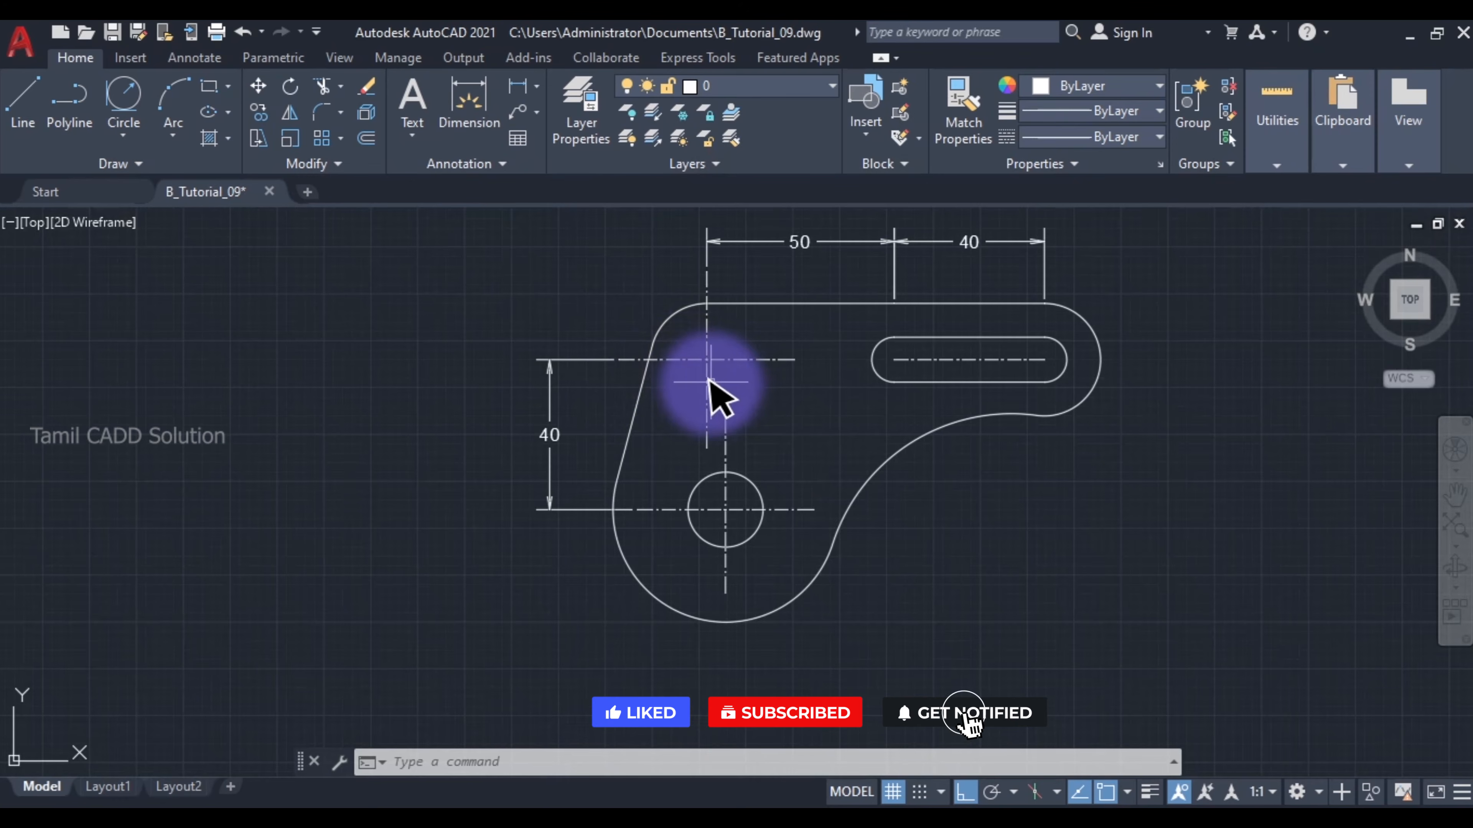
pyautogui.moveTo(790, 417)
pyautogui.mouseDown(button='middle')
pyautogui.moveTo(707, 400)
pyautogui.moveTo(591, 511)
pyautogui.mouseUp(button='middle')
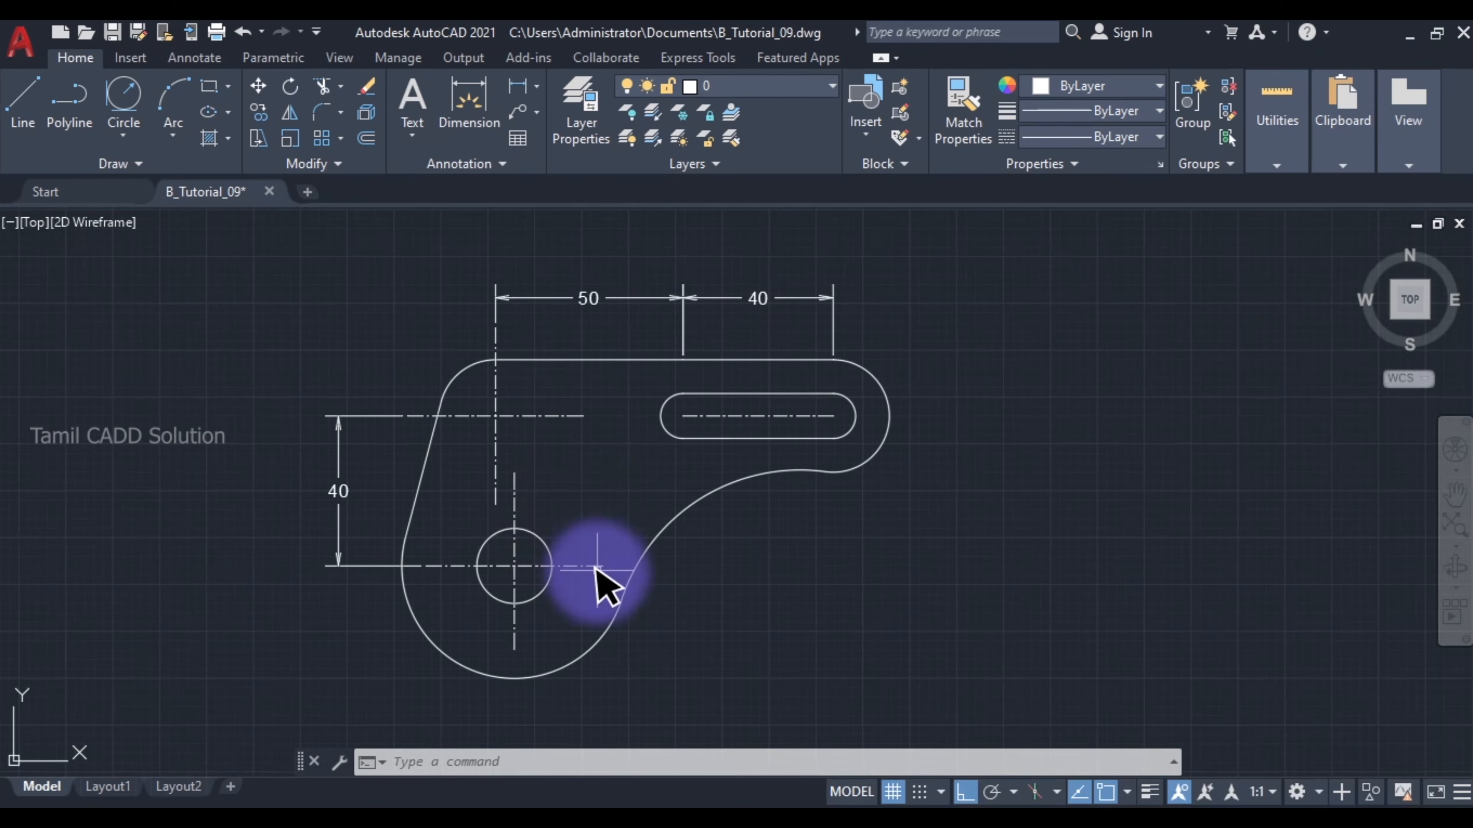
pyautogui.write('li')
pyautogui.press('Return')
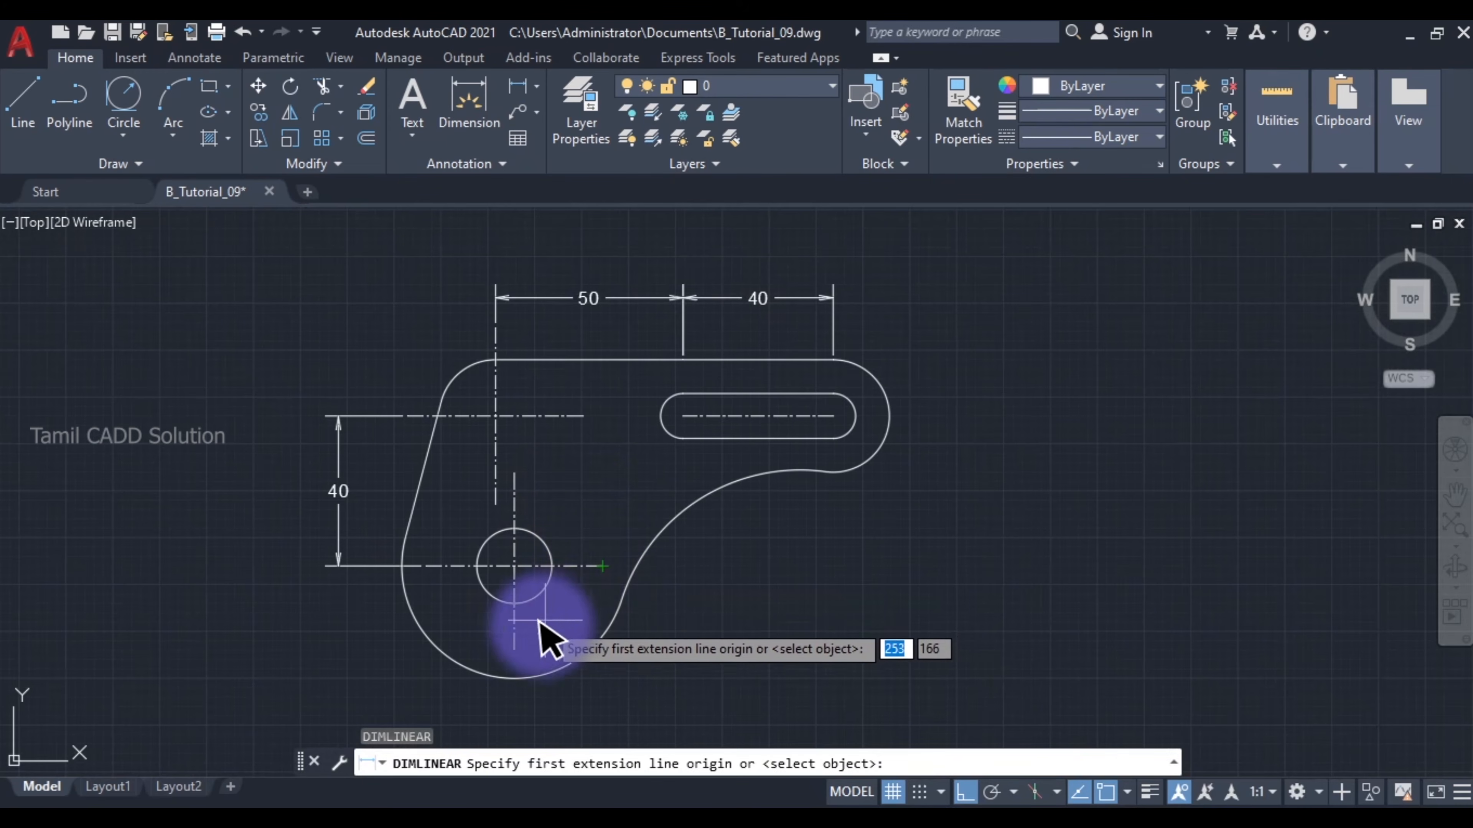
pyautogui.click(514, 649)
pyautogui.click(833, 435)
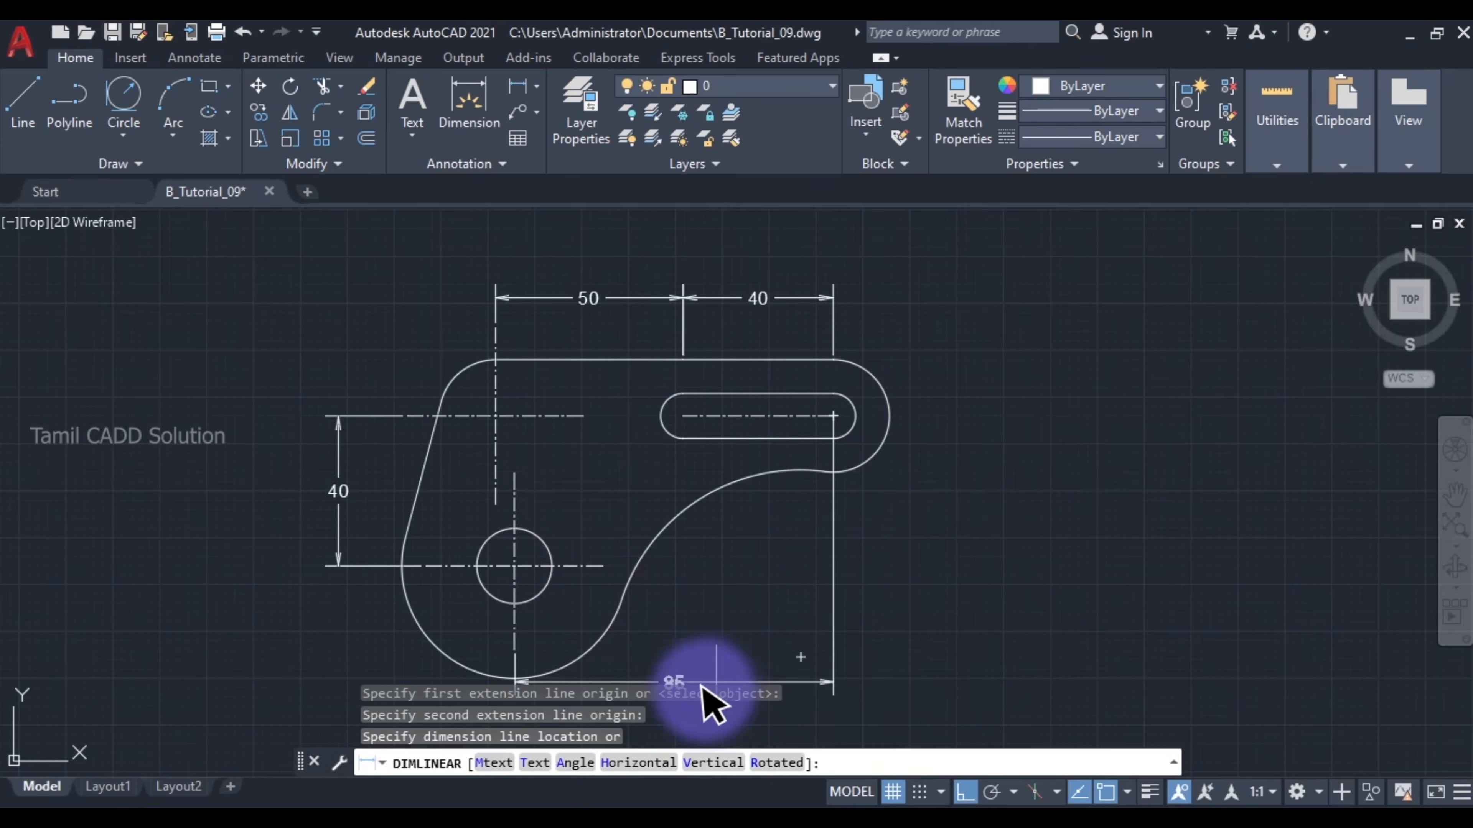
pyautogui.moveTo(704, 650); pyautogui.dragTo(551, 613, button='middle')
pyautogui.click(673, 616)
pyautogui.press('Escape')
# Step: Add a vertical linear dimension for the slot's width between its two straight edges, placed inside the slot
pyautogui.moveTo(656, 517)
pyautogui.mouseDown(button='middle')
pyautogui.moveTo(776, 471)
pyautogui.moveTo(789, 559)
pyautogui.mouseUp(button='middle')
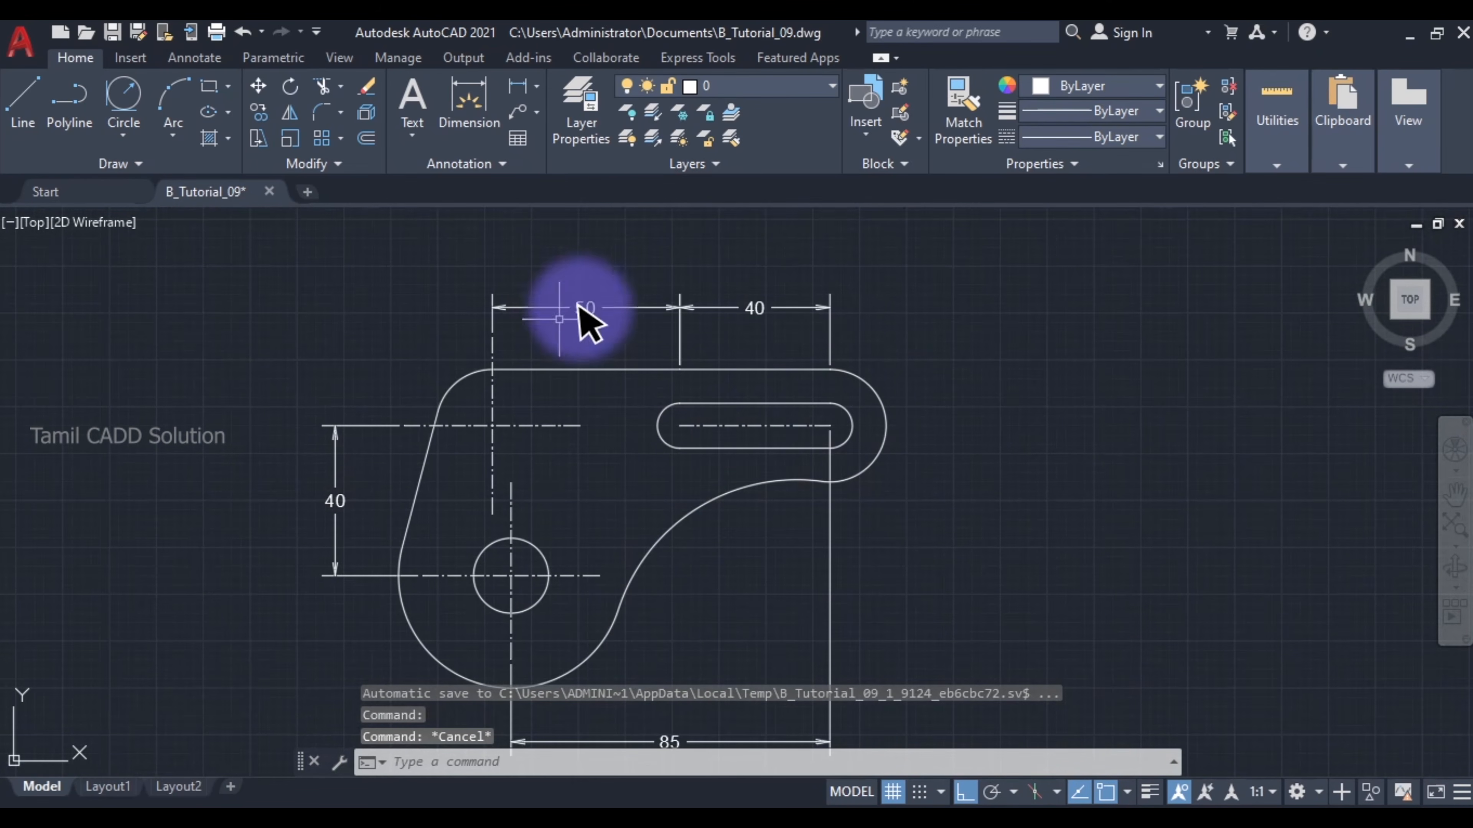
pyautogui.scroll(2, 739, 400)
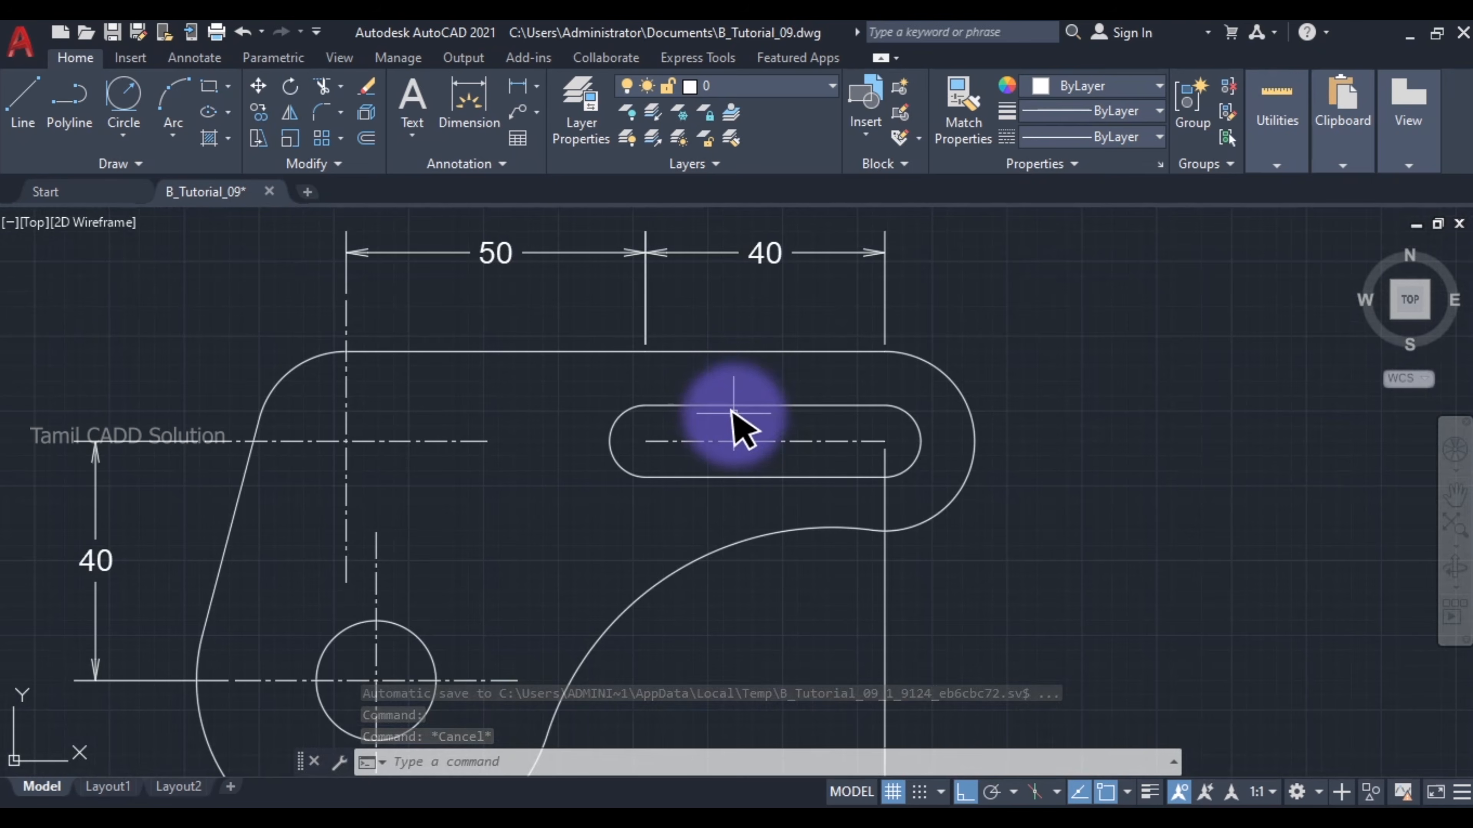
pyautogui.write('DLI')
pyautogui.press('Return')
pyautogui.click(707, 458)
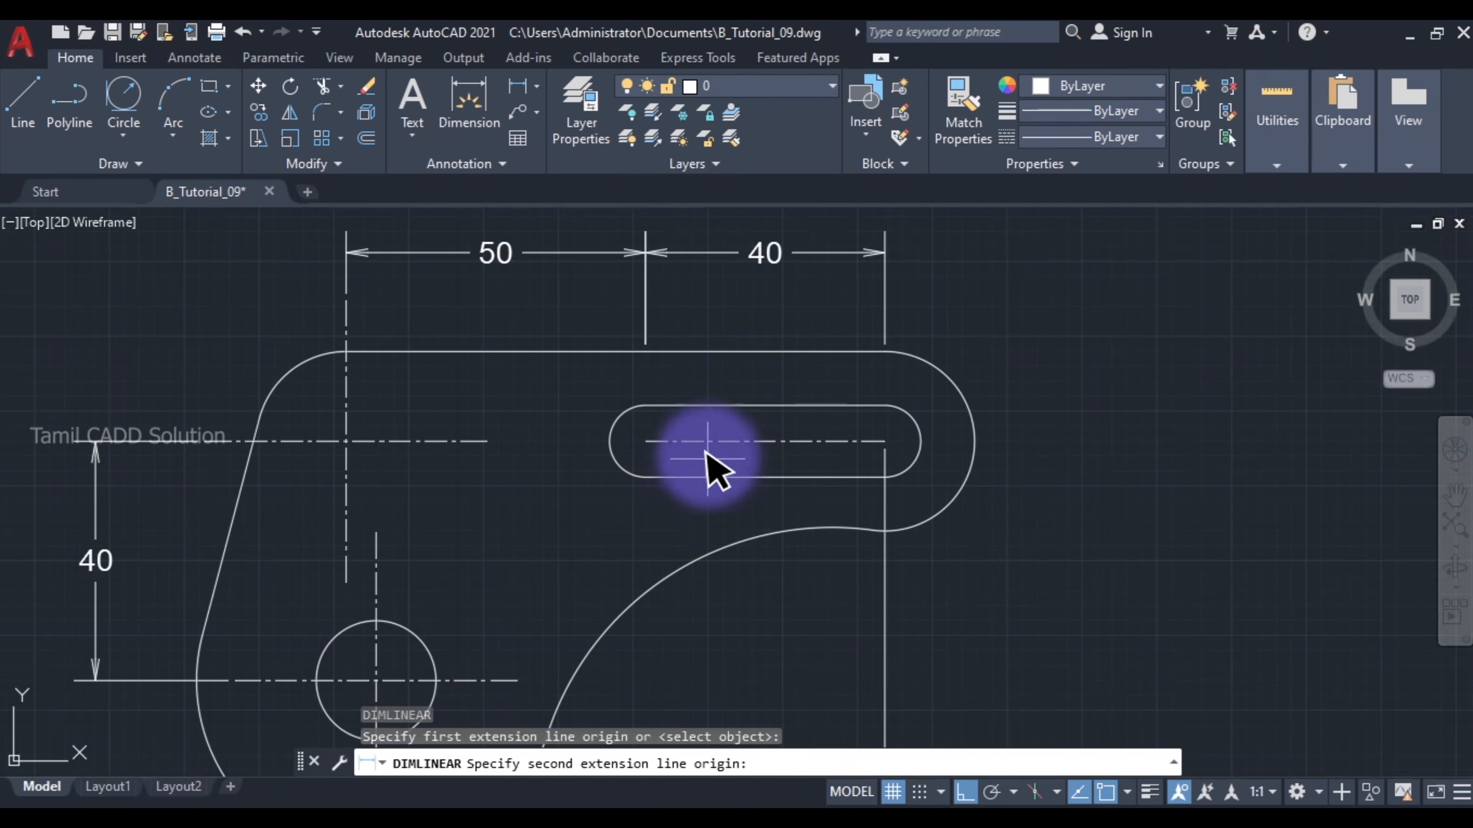
pyautogui.click(706, 406)
pyautogui.click(693, 441)
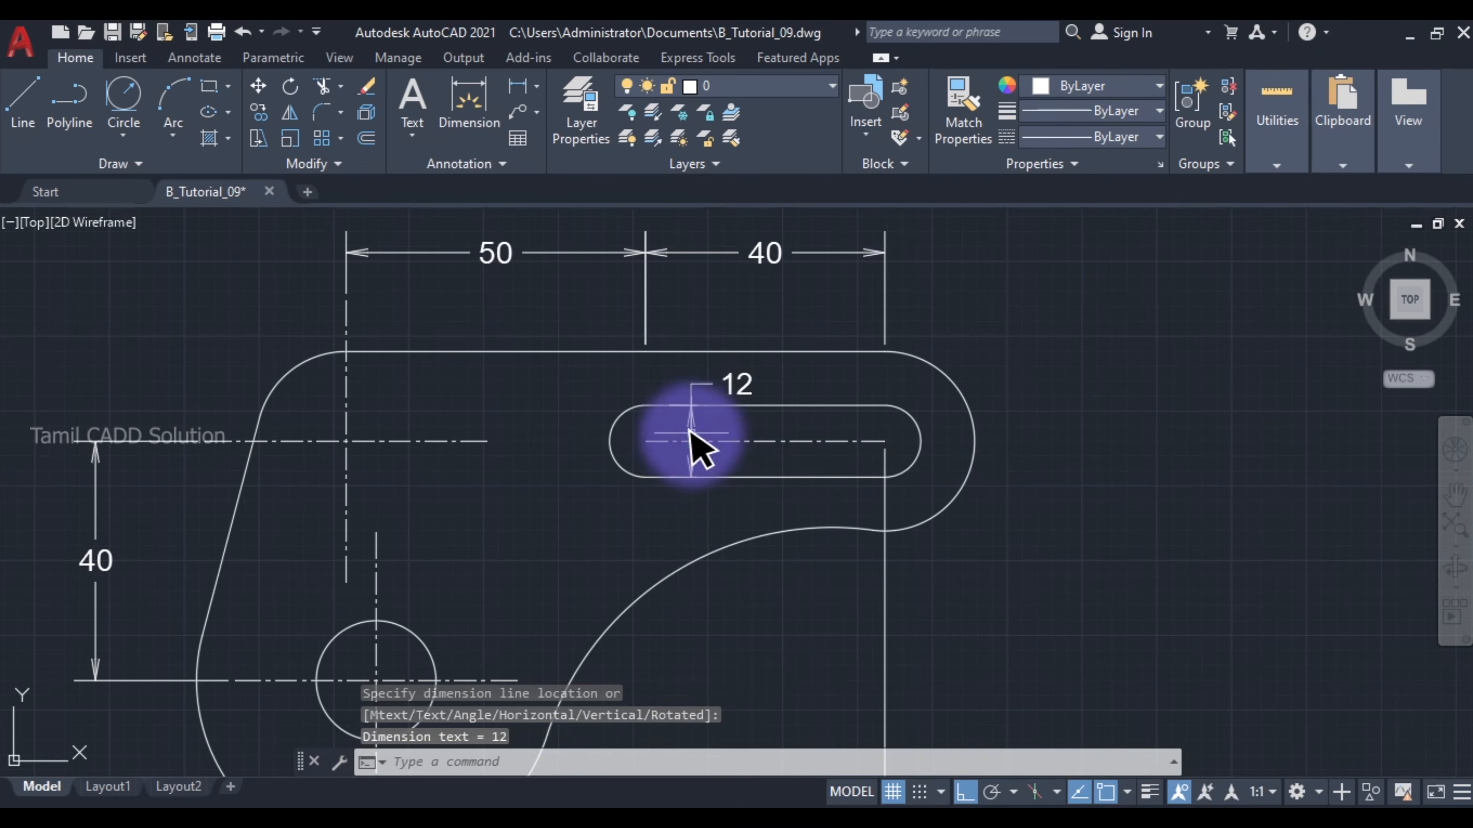
pyautogui.press('Escape')
# Step: Add a radius dimension to the plate's upper-left corner arc, with its text outside the plate to the upper left
pyautogui.scroll(-2, 760, 404)
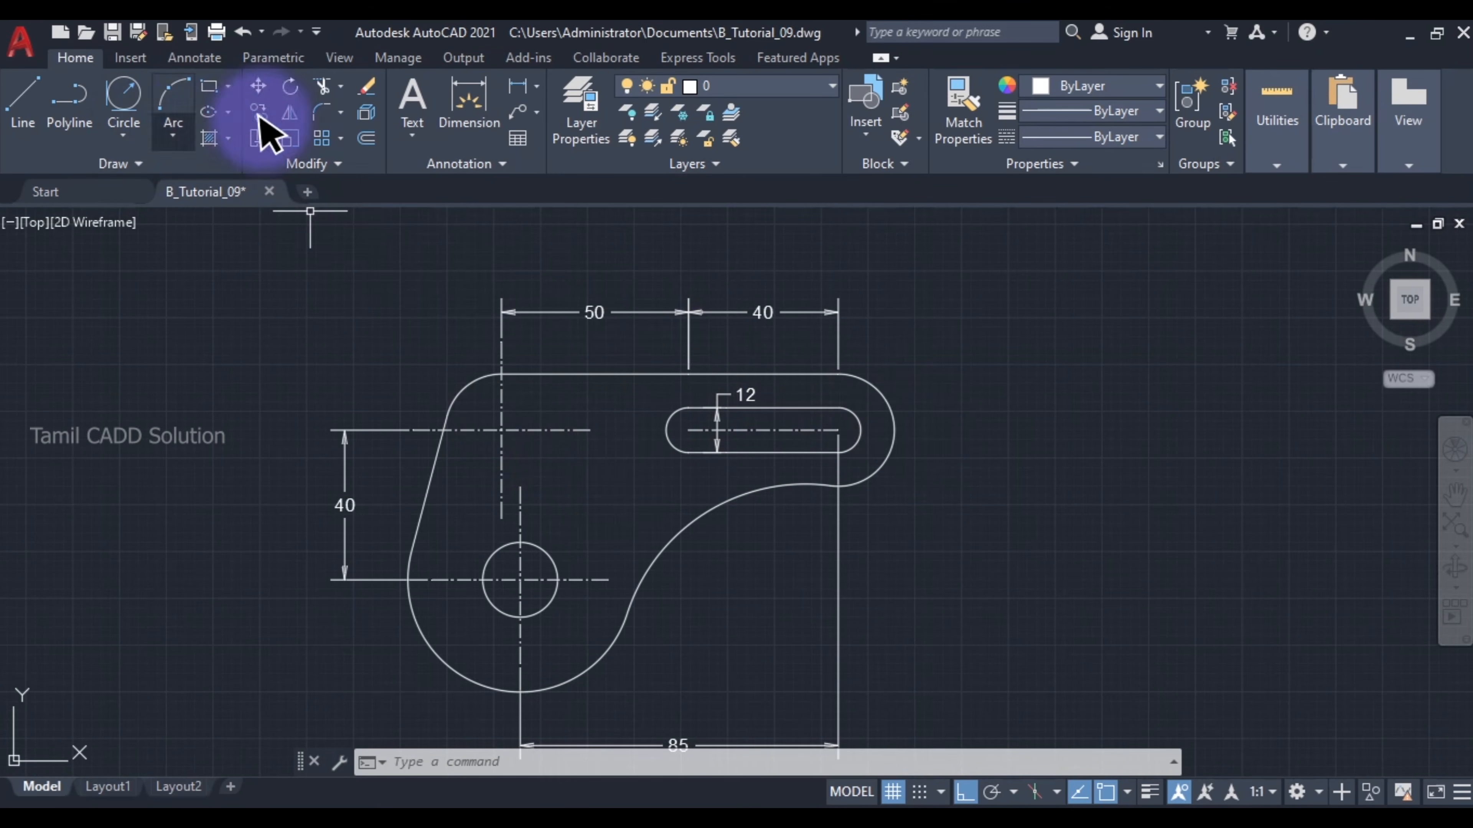
pyautogui.click(534, 85)
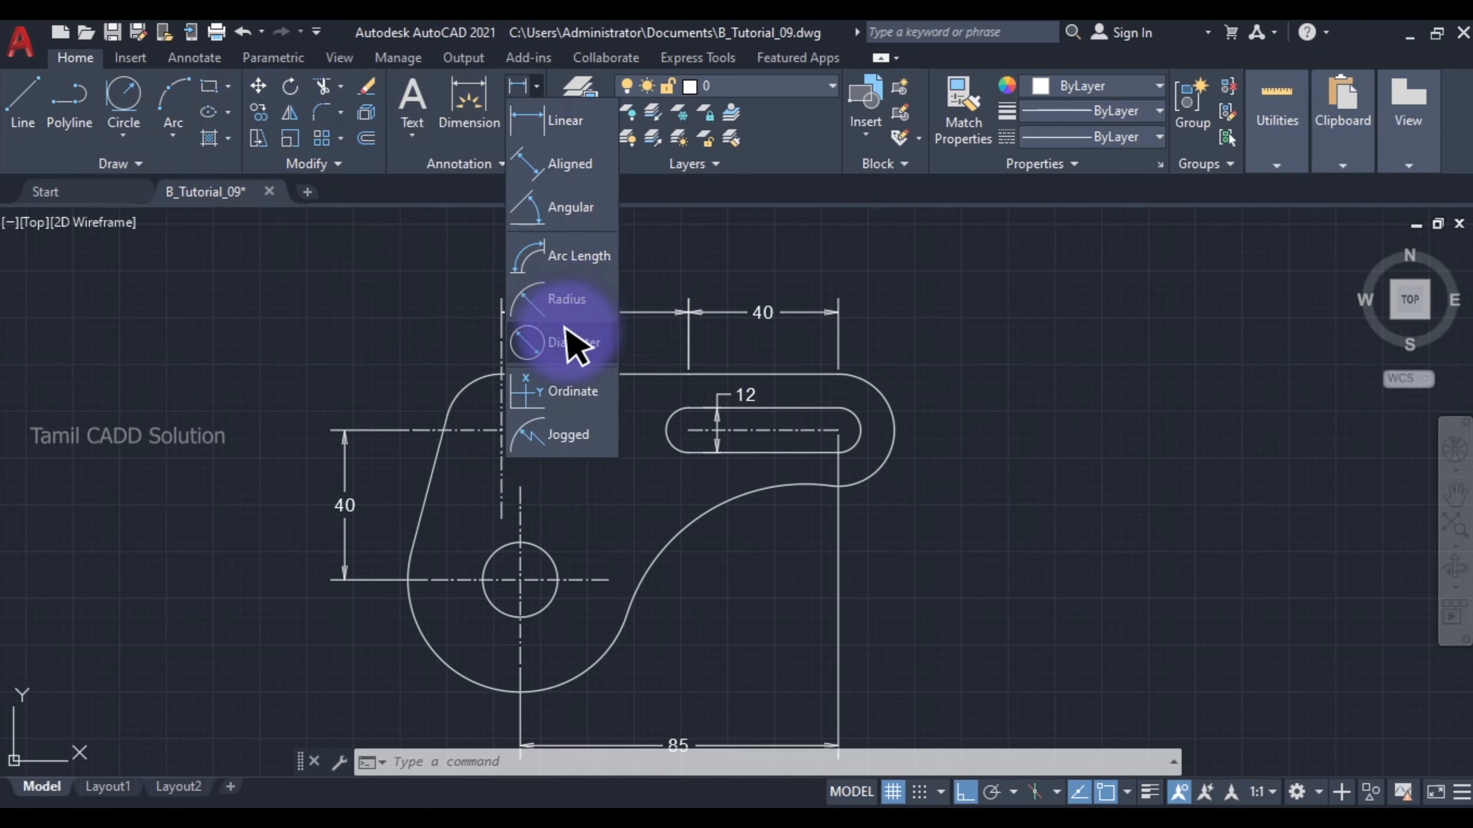
pyautogui.click(567, 301)
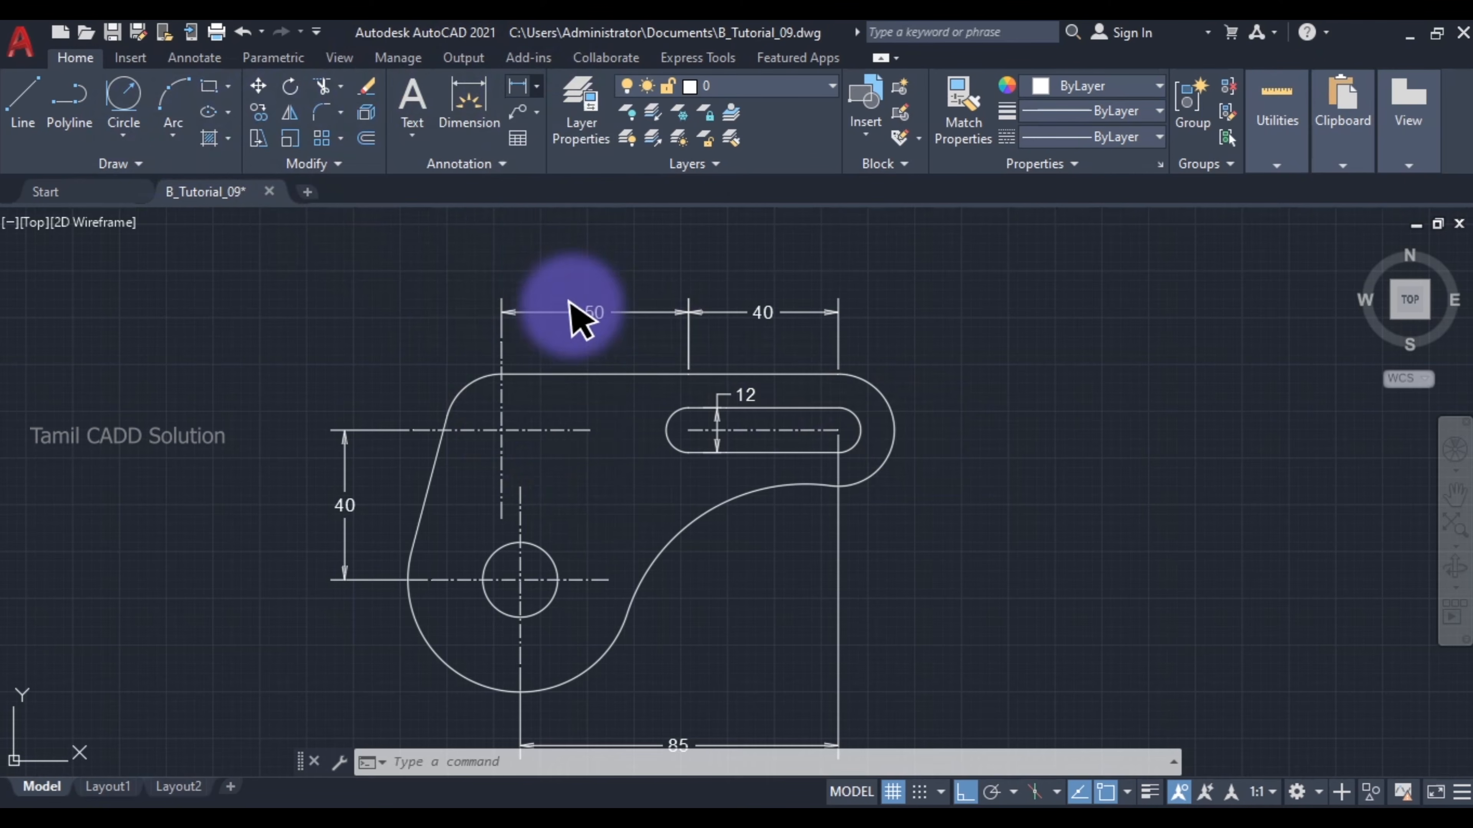
pyautogui.click(473, 388)
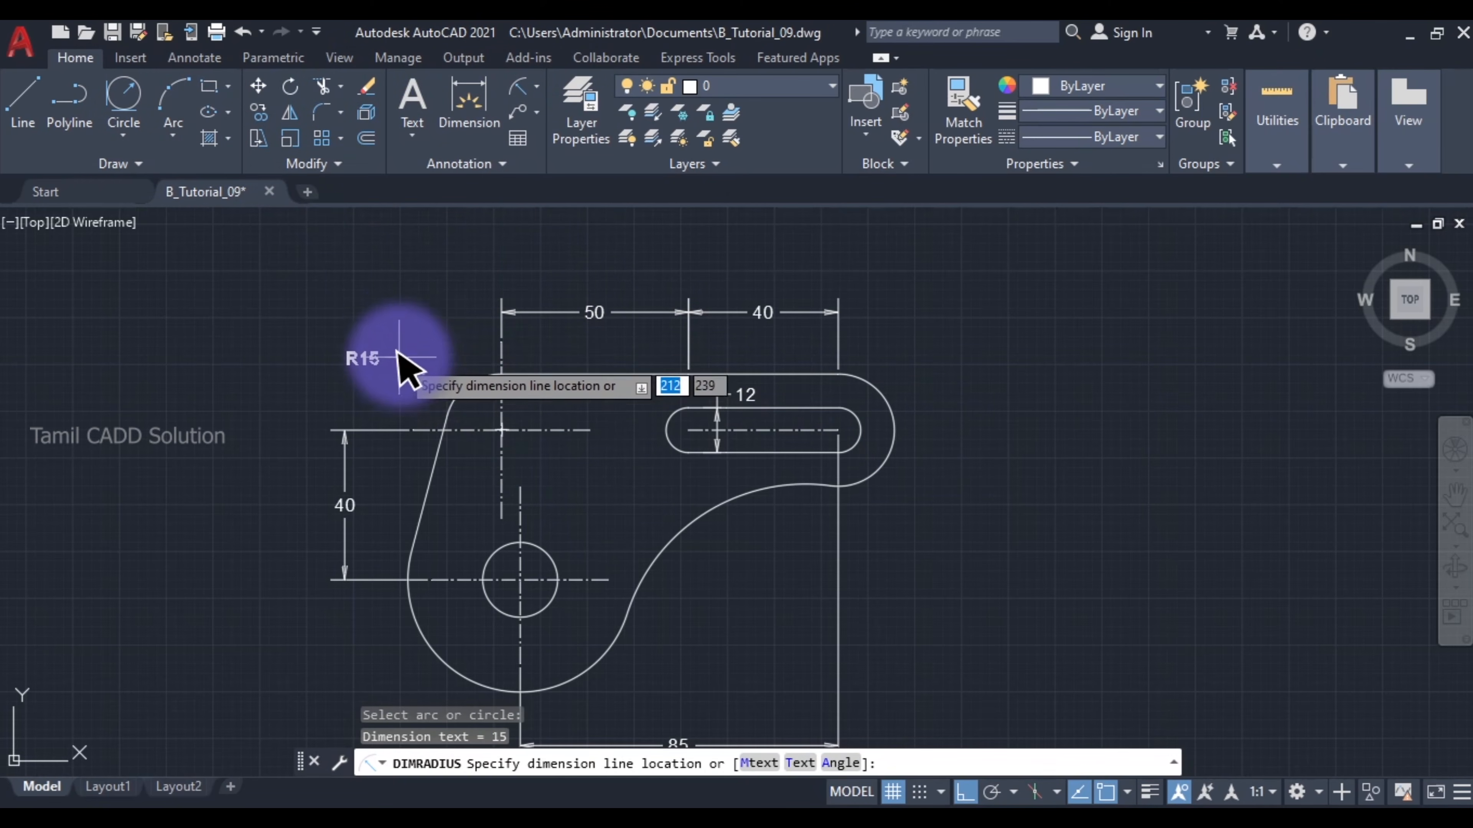
pyautogui.click(396, 339)
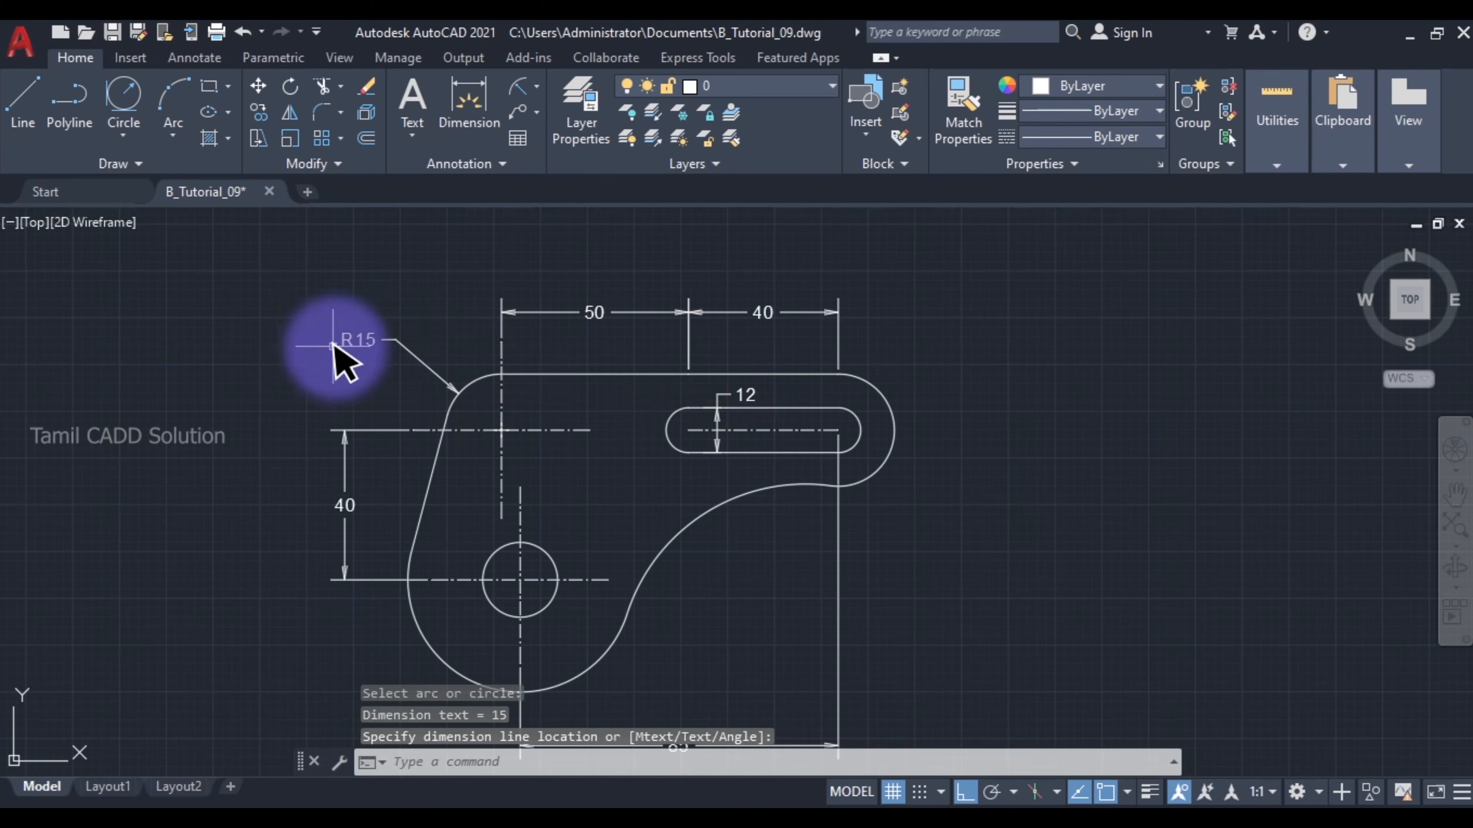
# Step: Check the radius dimensions in the PDF exercise book, then add a radius dimension to the plate's concave arc in AutoCAD, outside the plate
pyautogui.click(227, 806)
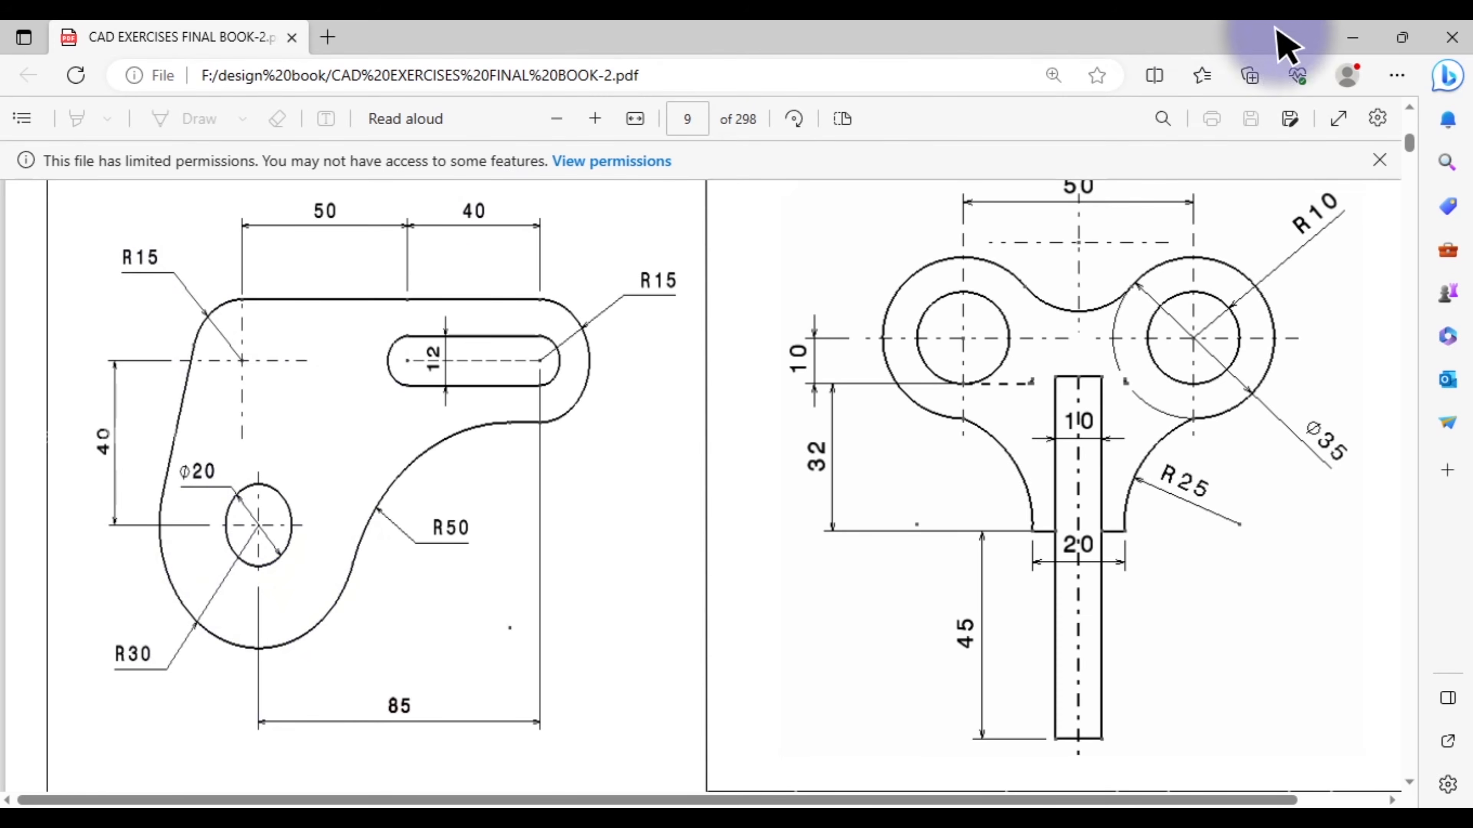
pyautogui.click(1352, 39)
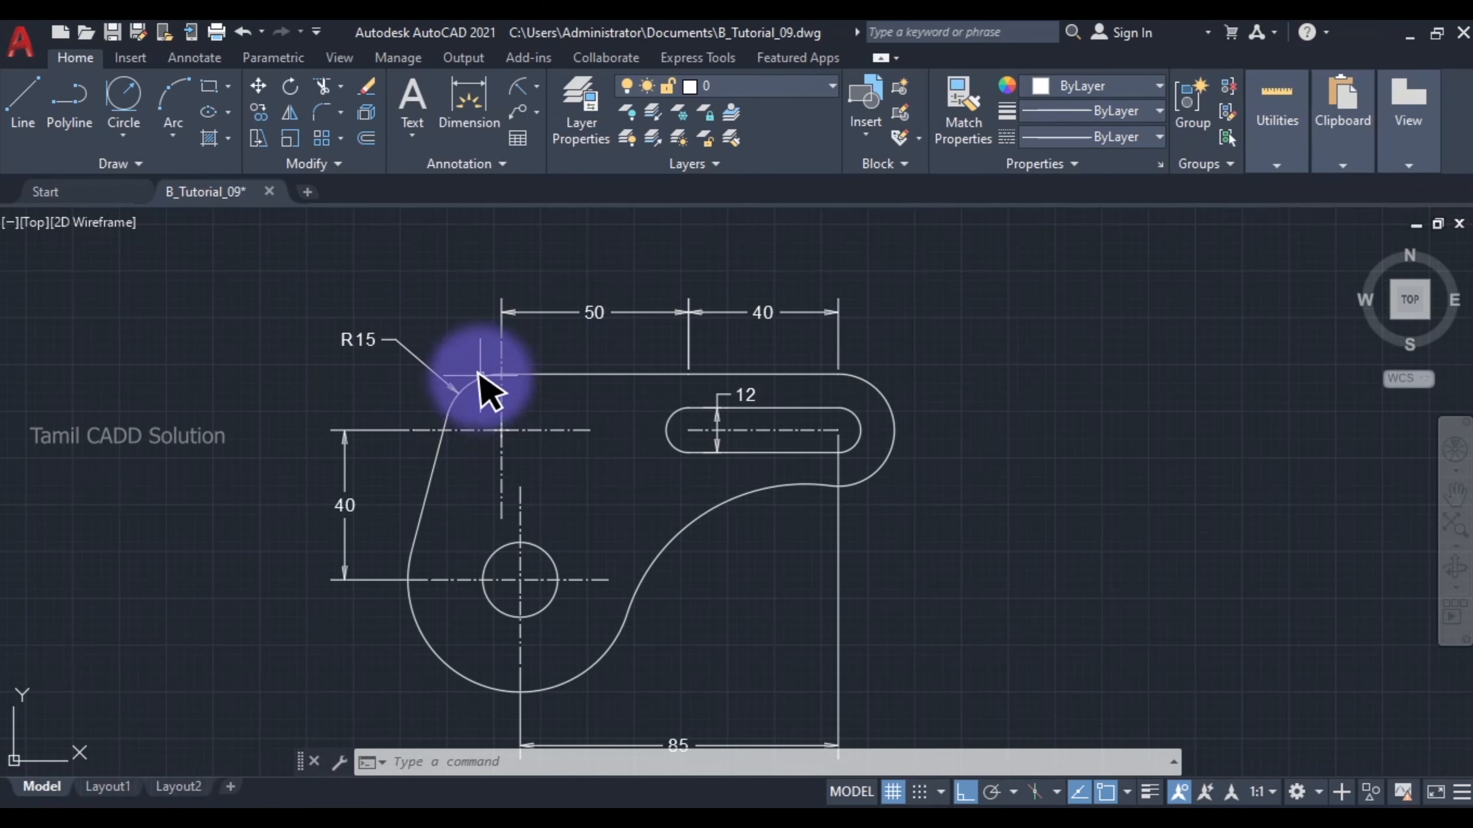
pyautogui.click(516, 90)
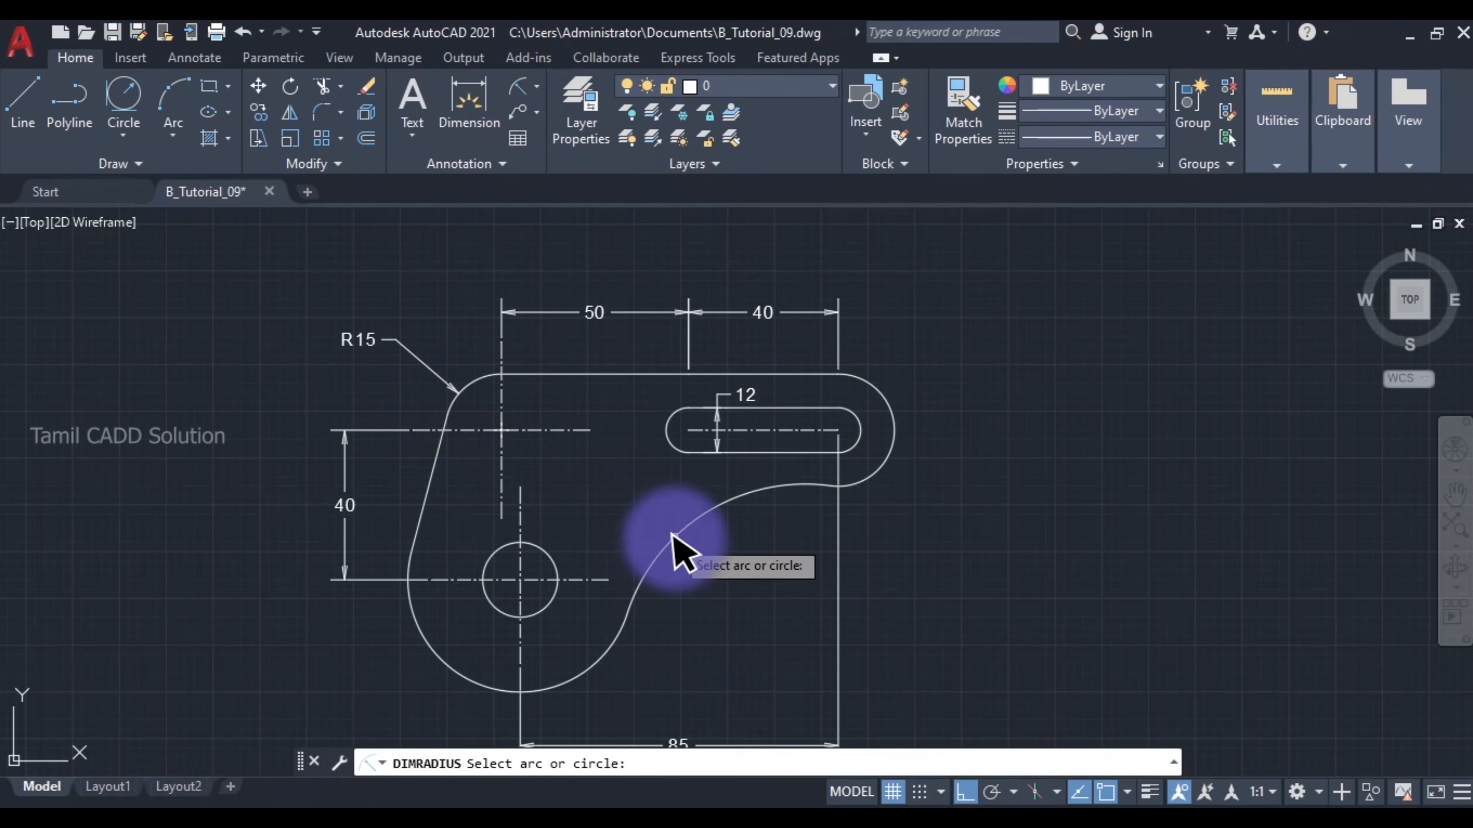
pyautogui.click(673, 550)
pyautogui.click(713, 579)
# Step: Change the dimension style of the upper-left corner's radius dimension to Copy of Standard
pyautogui.click(397, 346)
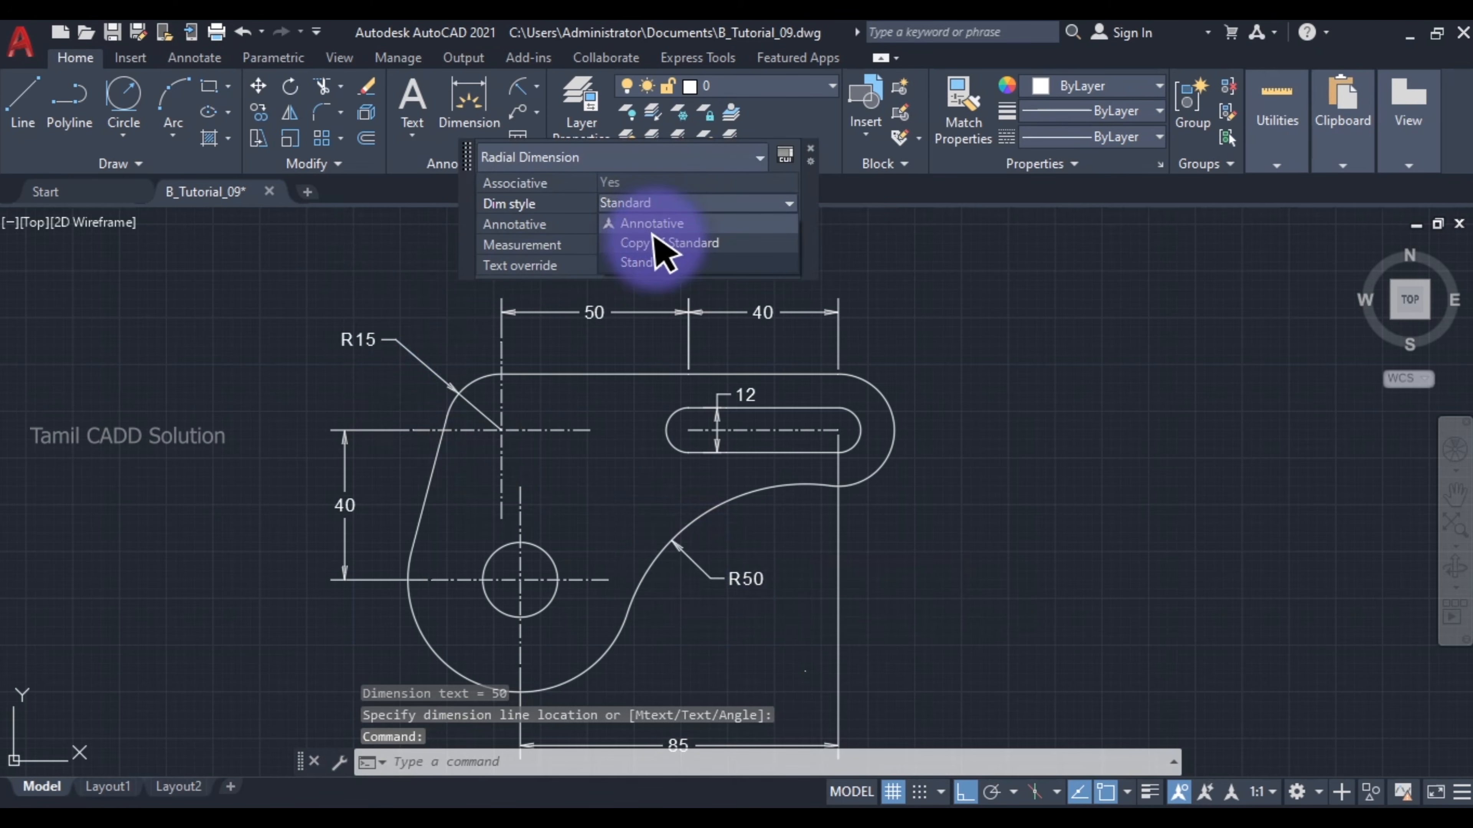
pyautogui.press('Escape')
pyautogui.press('Escape')
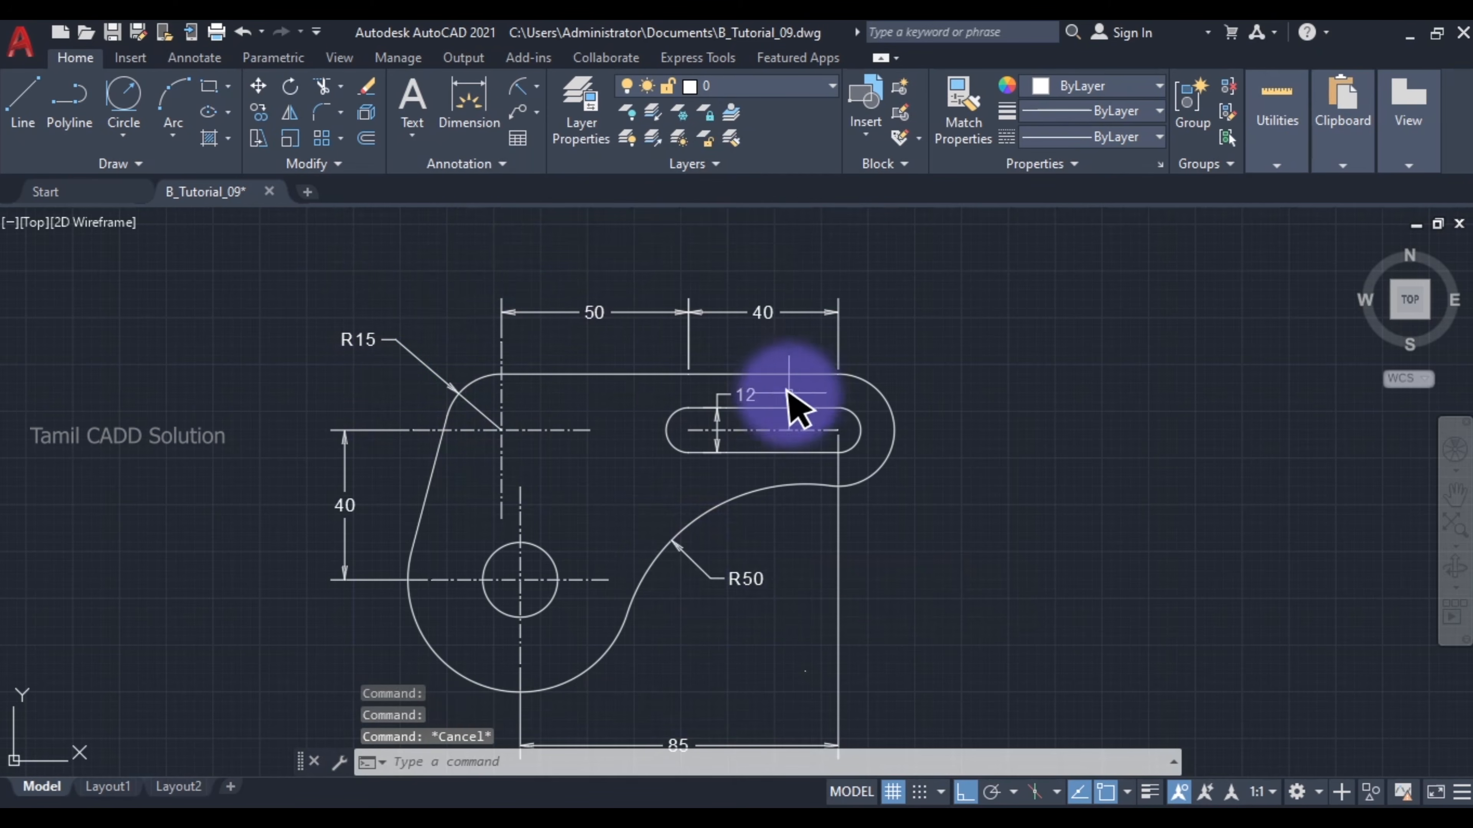
pyautogui.scroll(2, 875, 409)
pyautogui.click(517, 87)
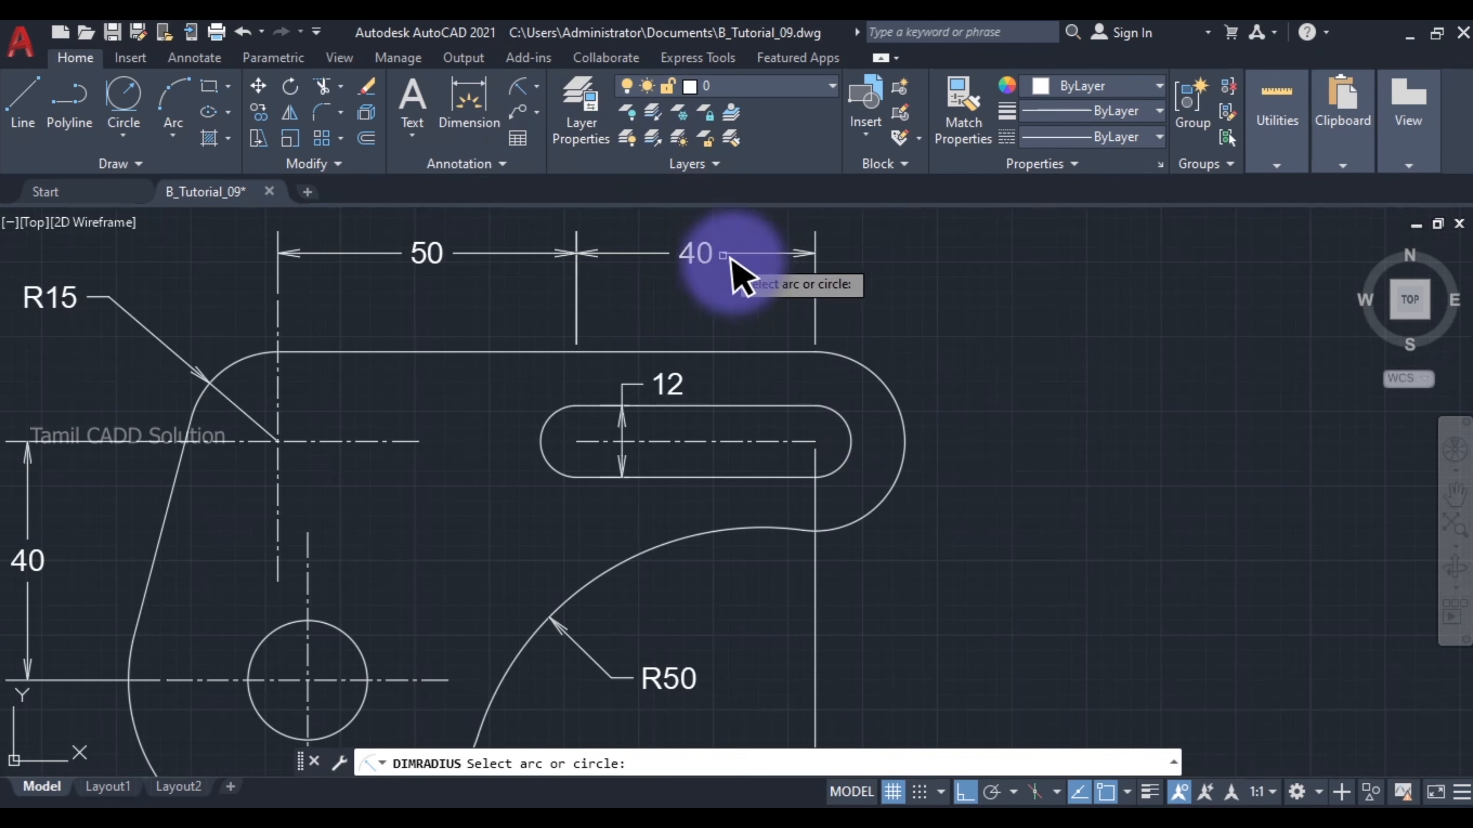
pyautogui.press('Escape')
# Step: Make Copy of Standard the current dimension style in the Dimension Style Manager
pyautogui.scroll(-4, 857, 371)
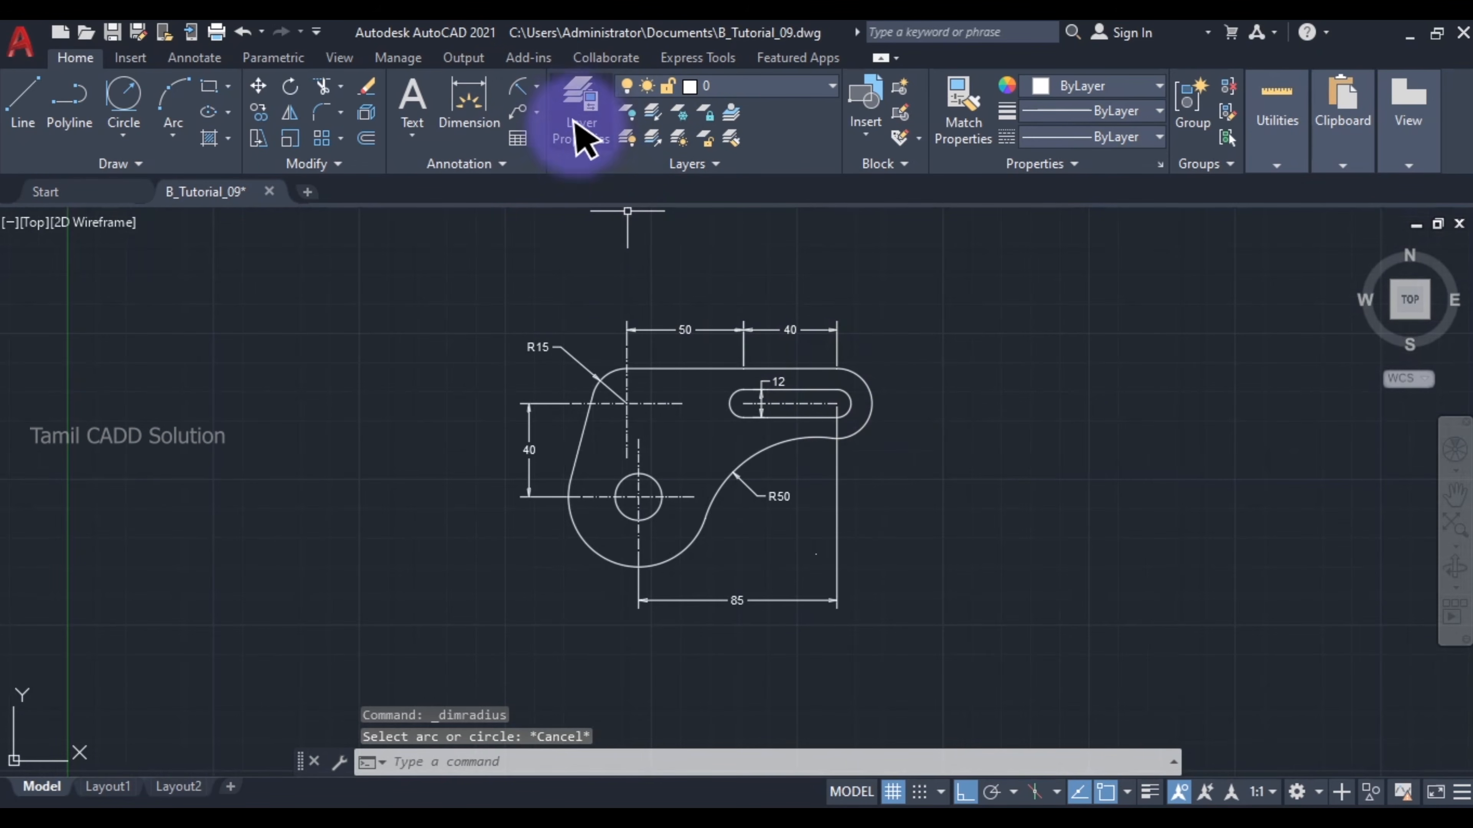
pyautogui.write('d')
pyautogui.press('Return')
pyautogui.click(542, 324)
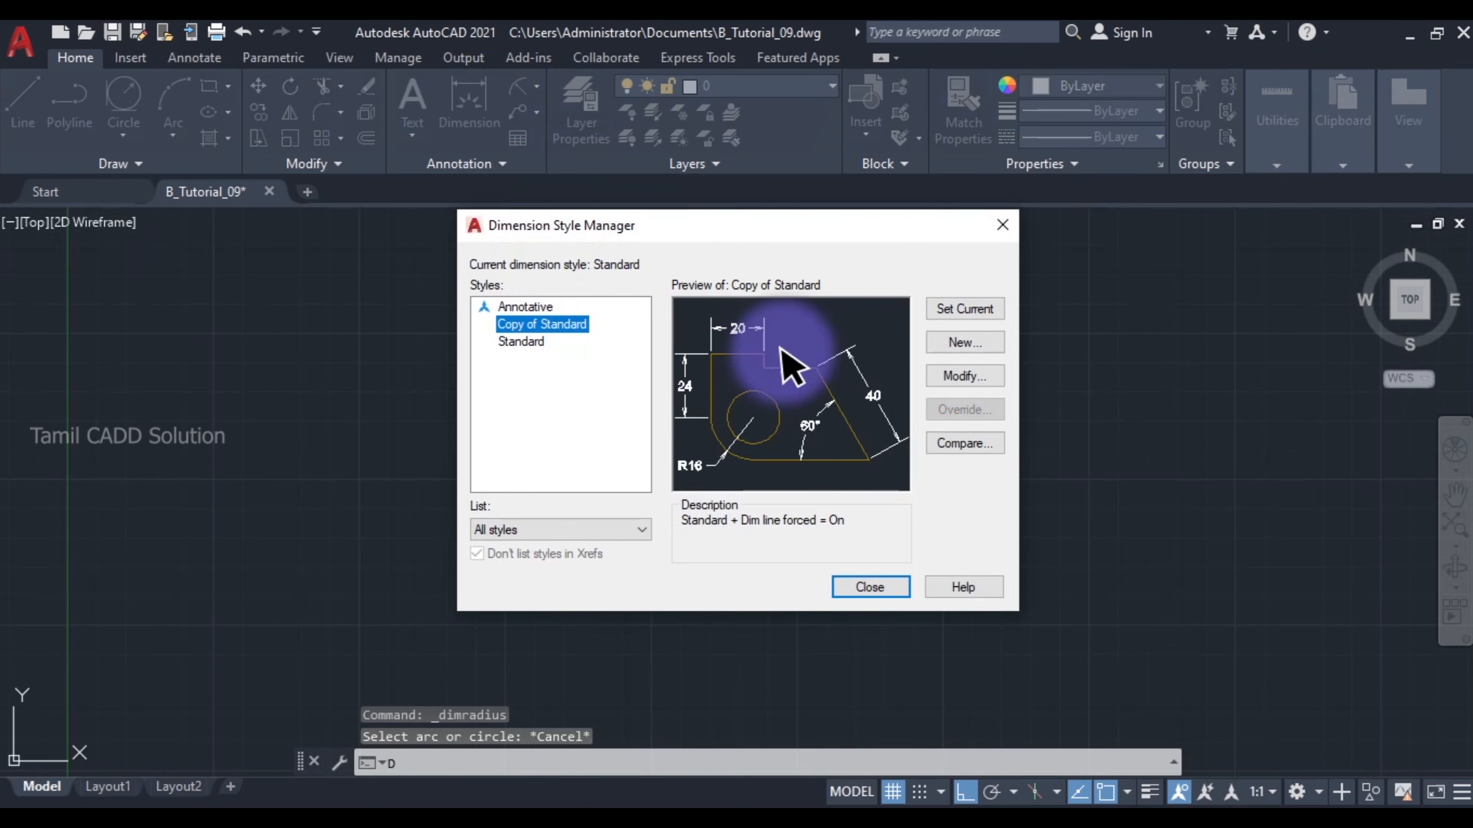
pyautogui.click(957, 312)
pyautogui.click(872, 587)
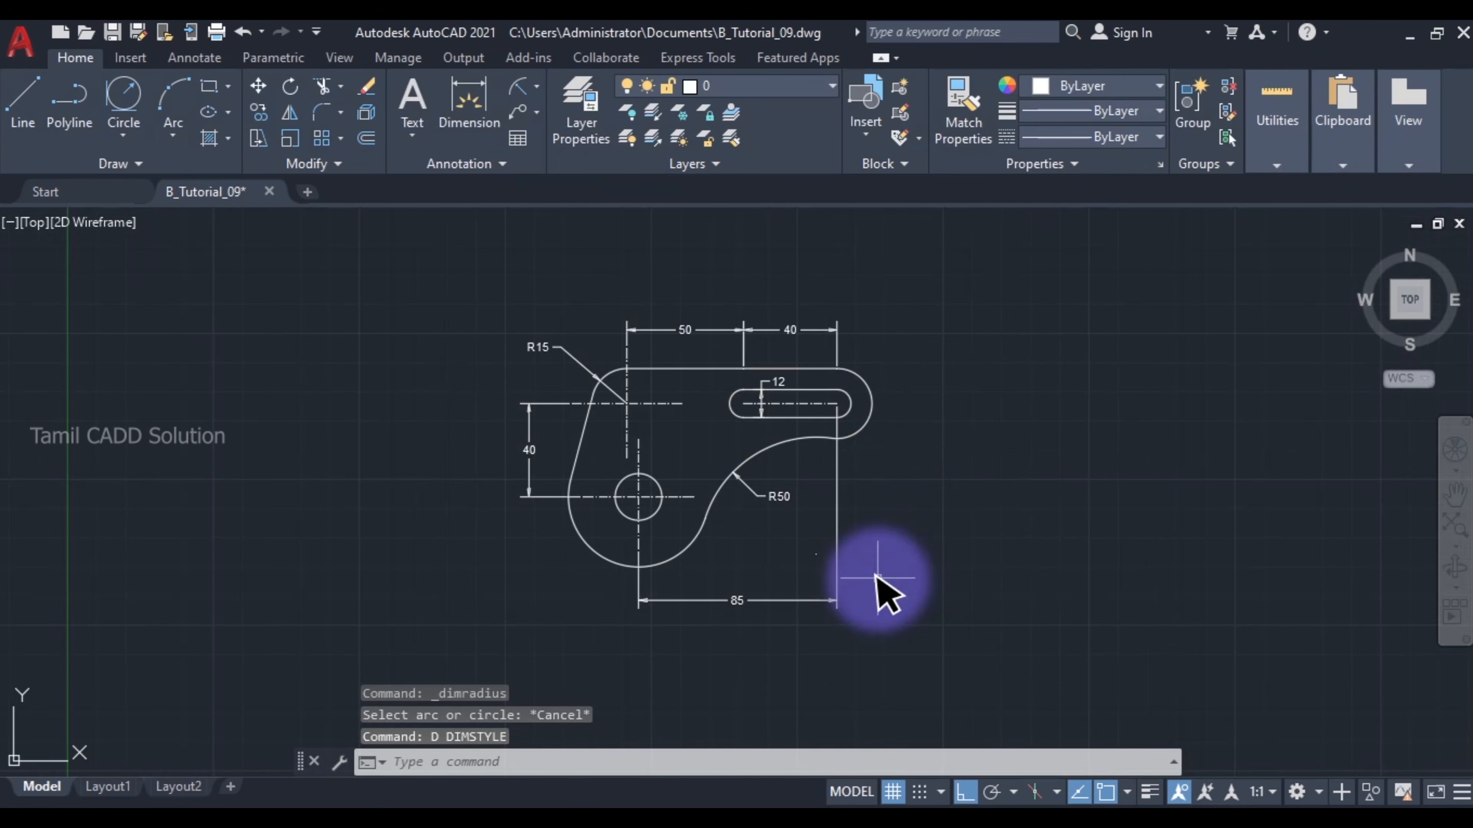
pyautogui.write('dli')
pyautogui.press('Return')
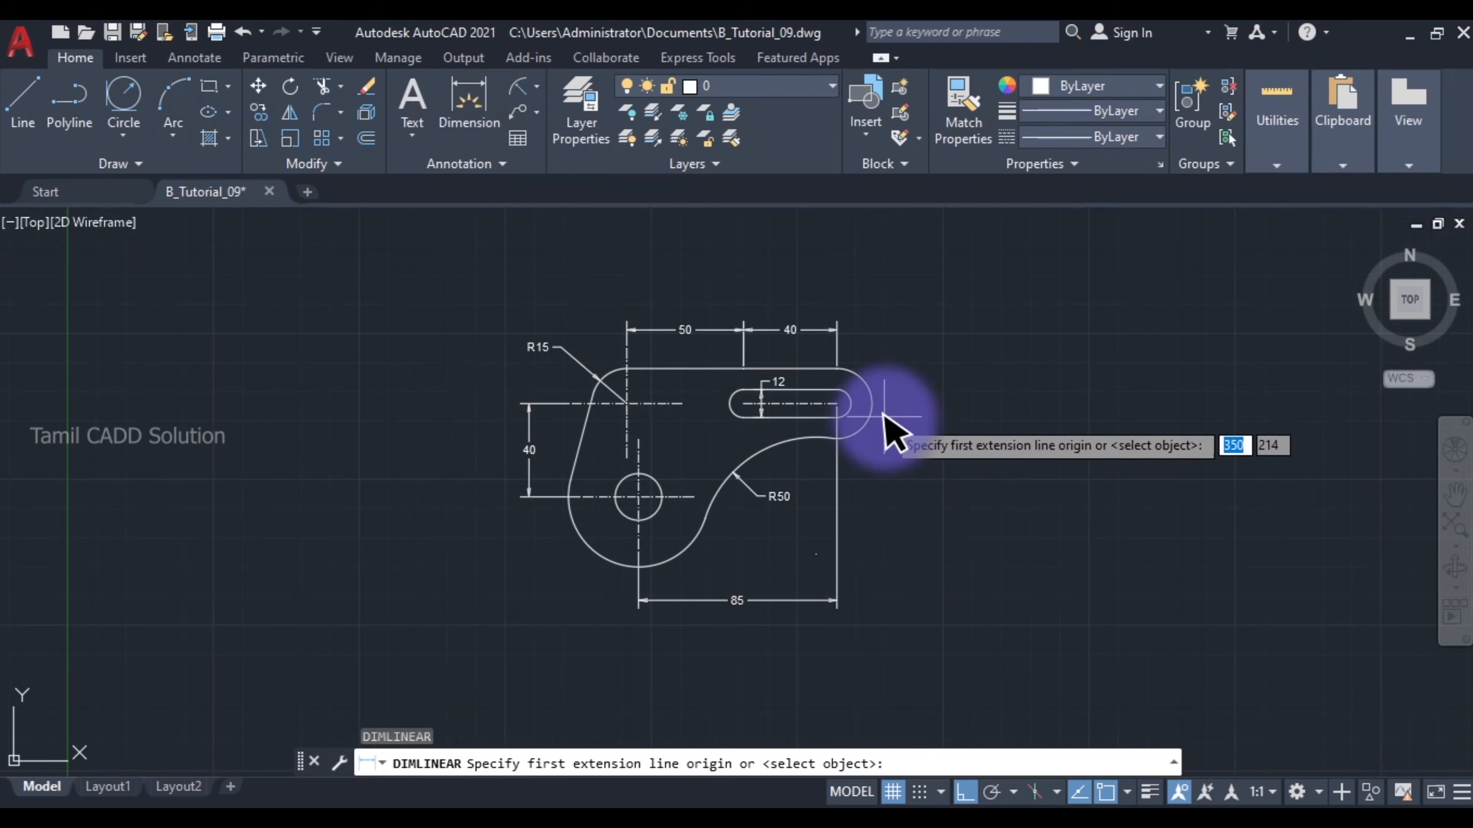
pyautogui.scroll(4, 878, 400)
pyautogui.press('Escape')
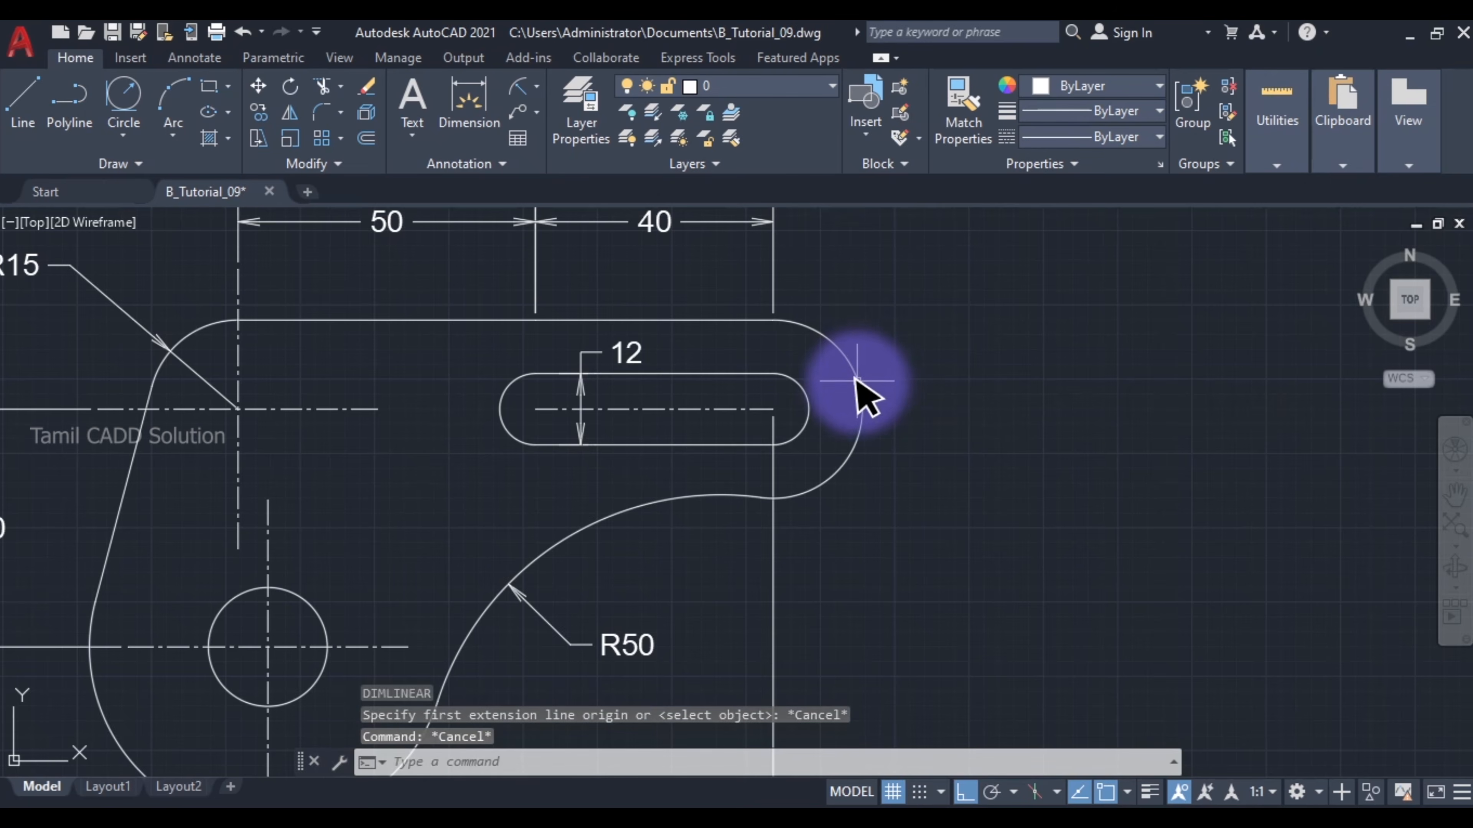
# Step: Add a radius dimension to the plate's outer right end arc, with its text to the upper right of the plate
pyautogui.press('Return')
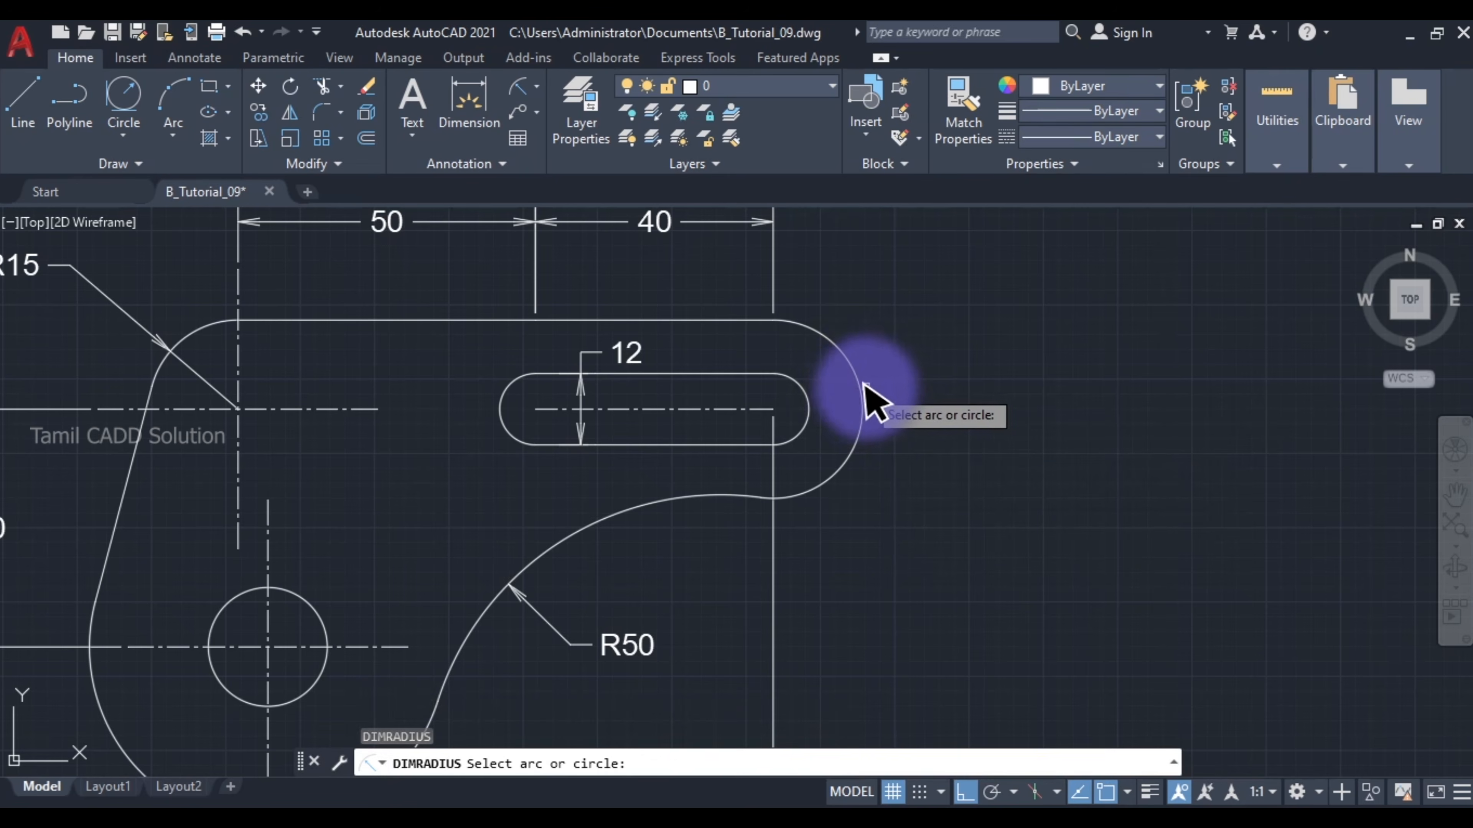
pyautogui.click(863, 401)
pyautogui.moveTo(956, 240); pyautogui.dragTo(941, 331, button='middle')
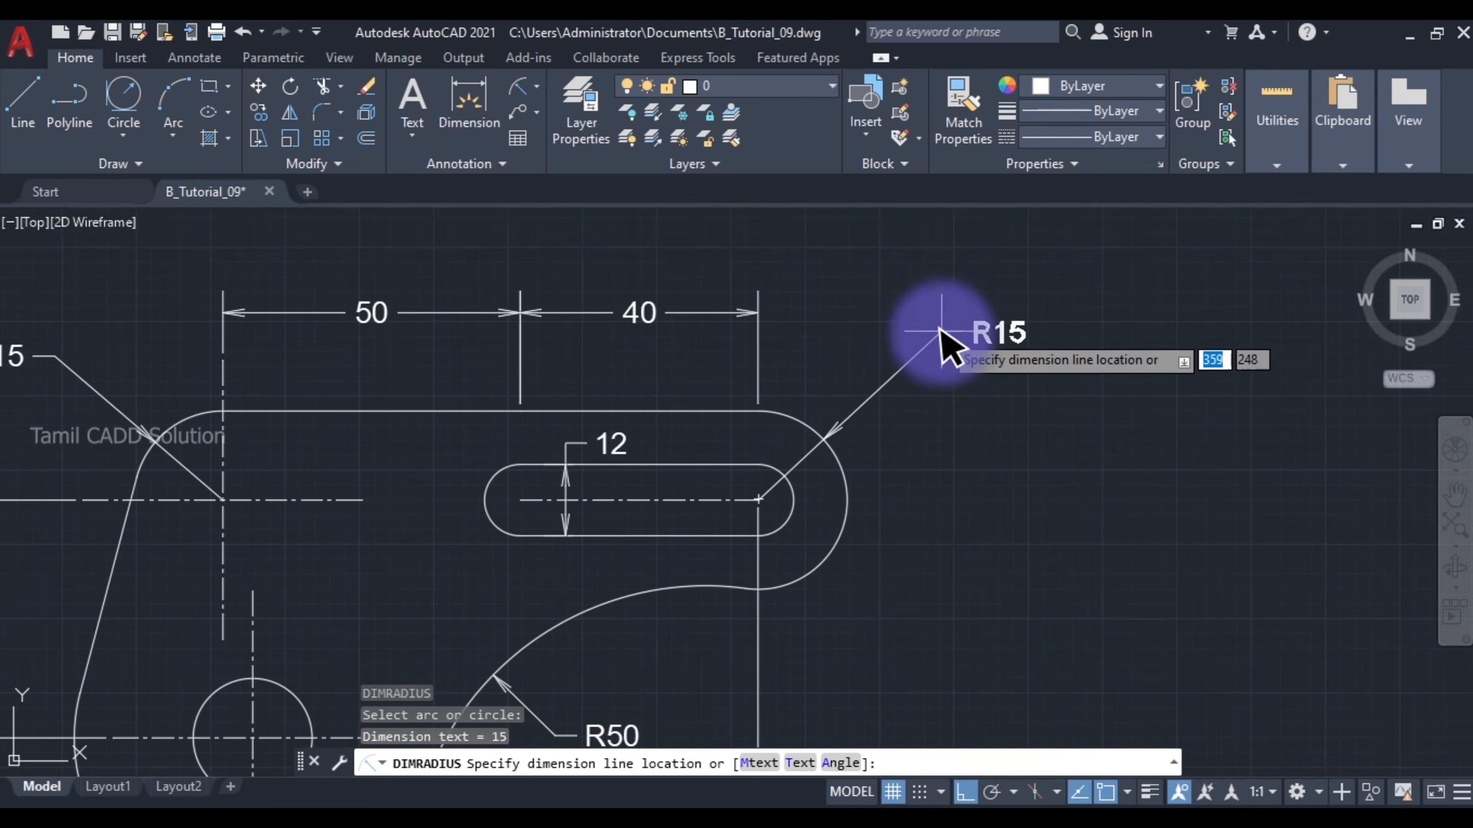
pyautogui.click(942, 331)
# Step: Add a radius dimension to the large arc around the hole, with its text to the lower left of the plate
pyautogui.moveTo(763, 555)
pyautogui.mouseDown(button='middle')
pyautogui.moveTo(931, 329)
pyautogui.moveTo(996, 299)
pyautogui.mouseUp(button='middle')
pyautogui.press('Return')
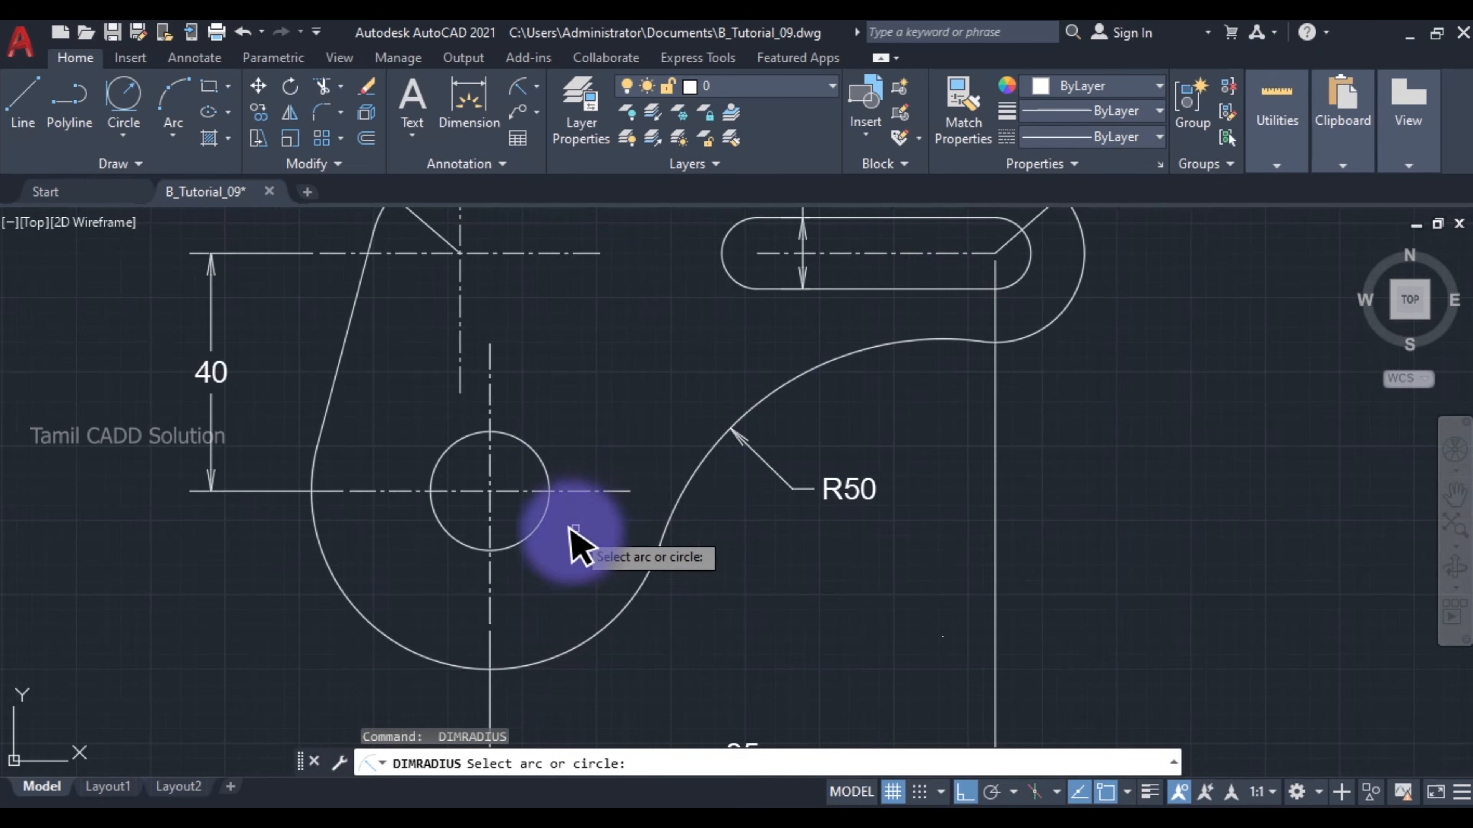
pyautogui.moveTo(410, 580); pyautogui.dragTo(534, 453, button='middle')
pyautogui.click(513, 509)
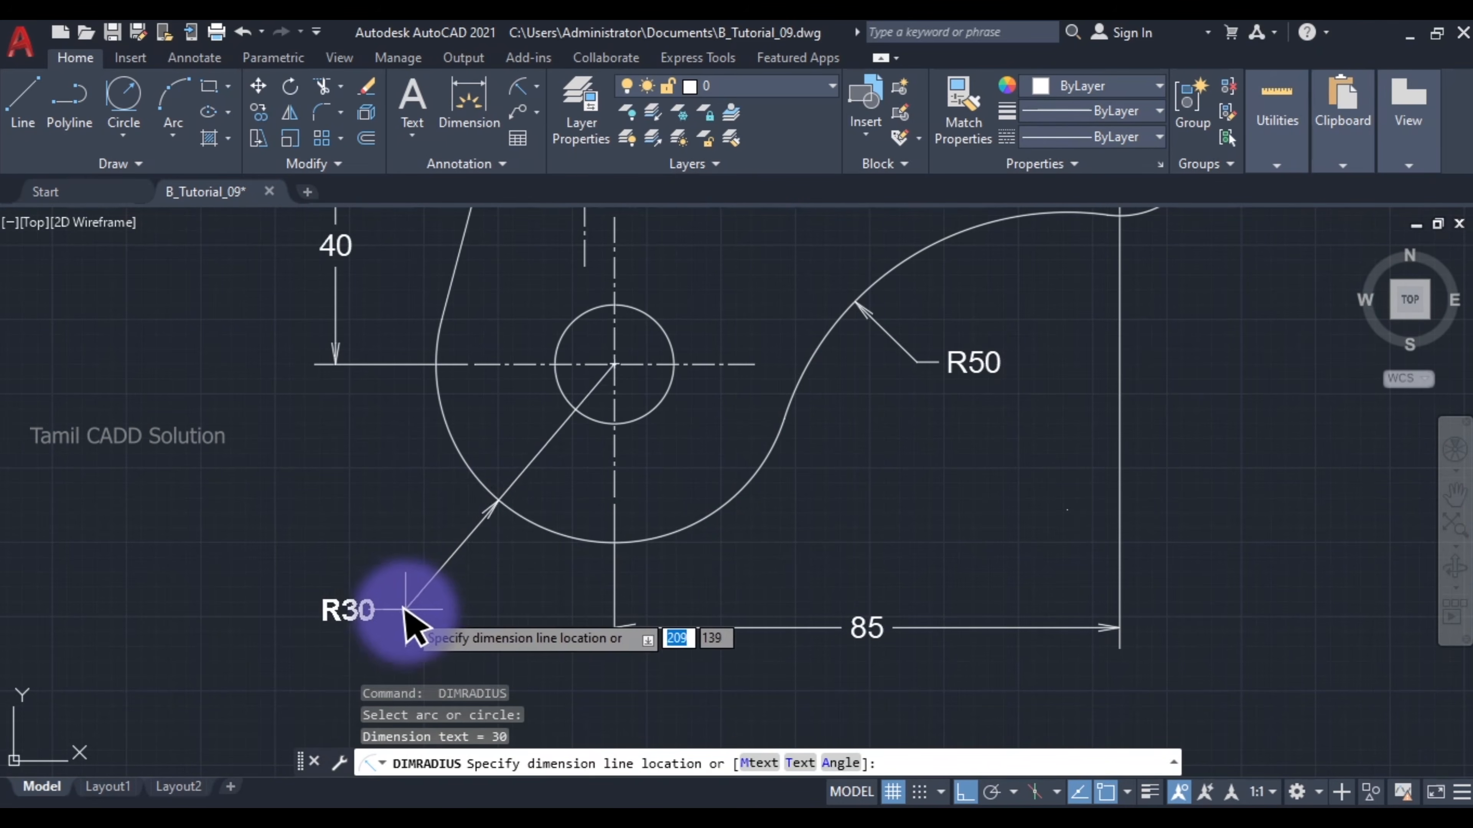
pyautogui.click(409, 623)
pyautogui.press('Escape')
pyautogui.scroll(-4, 635, 461)
pyautogui.scroll(4, 634, 460)
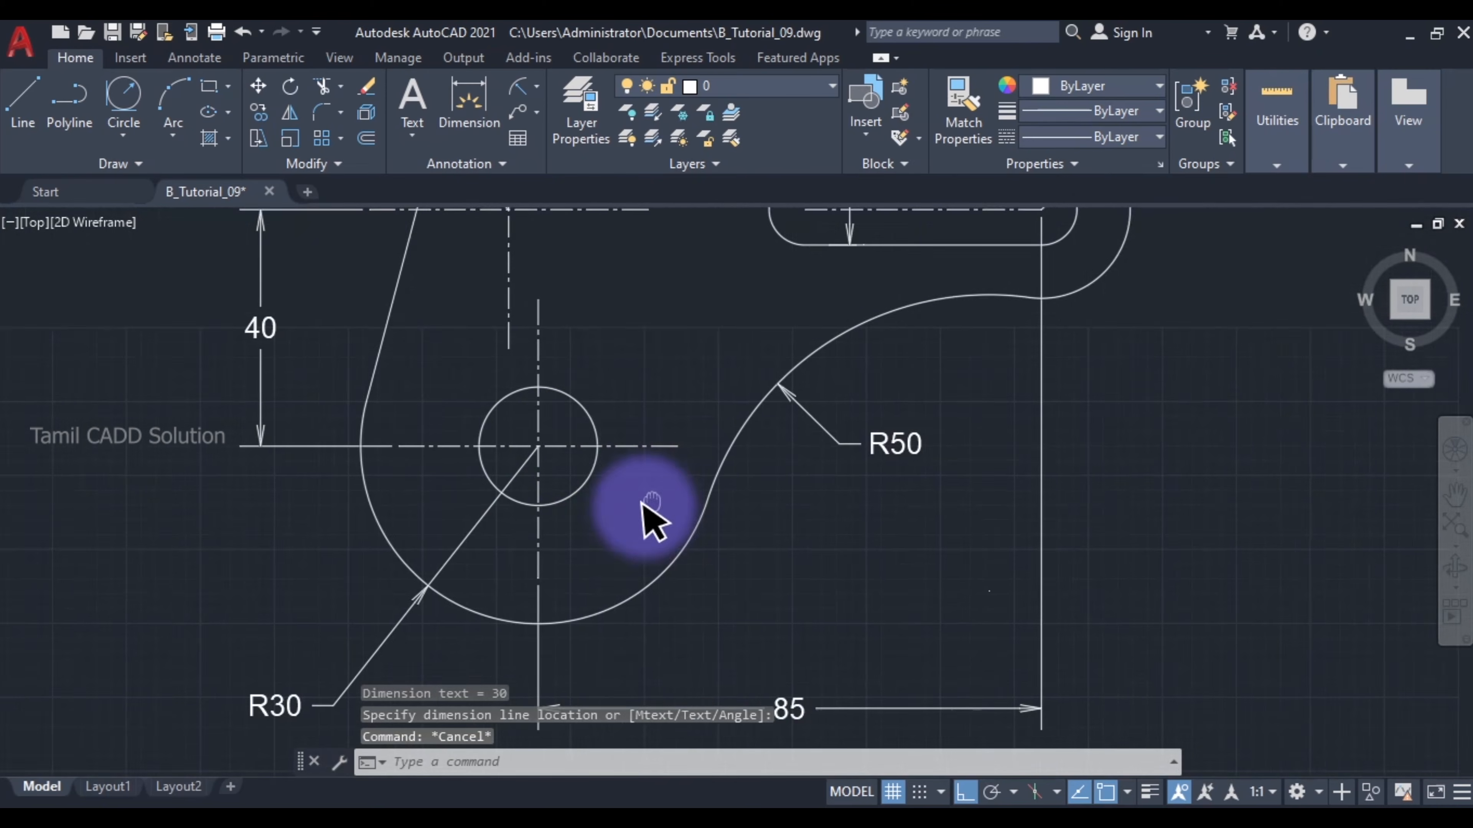
pyautogui.scroll(-2, 548, 441)
# Step: Check the hole's callout in the PDF exercise book, then add a diameter dimension to the hole in AutoCAD, placed to its upper left
pyautogui.click(257, 827)
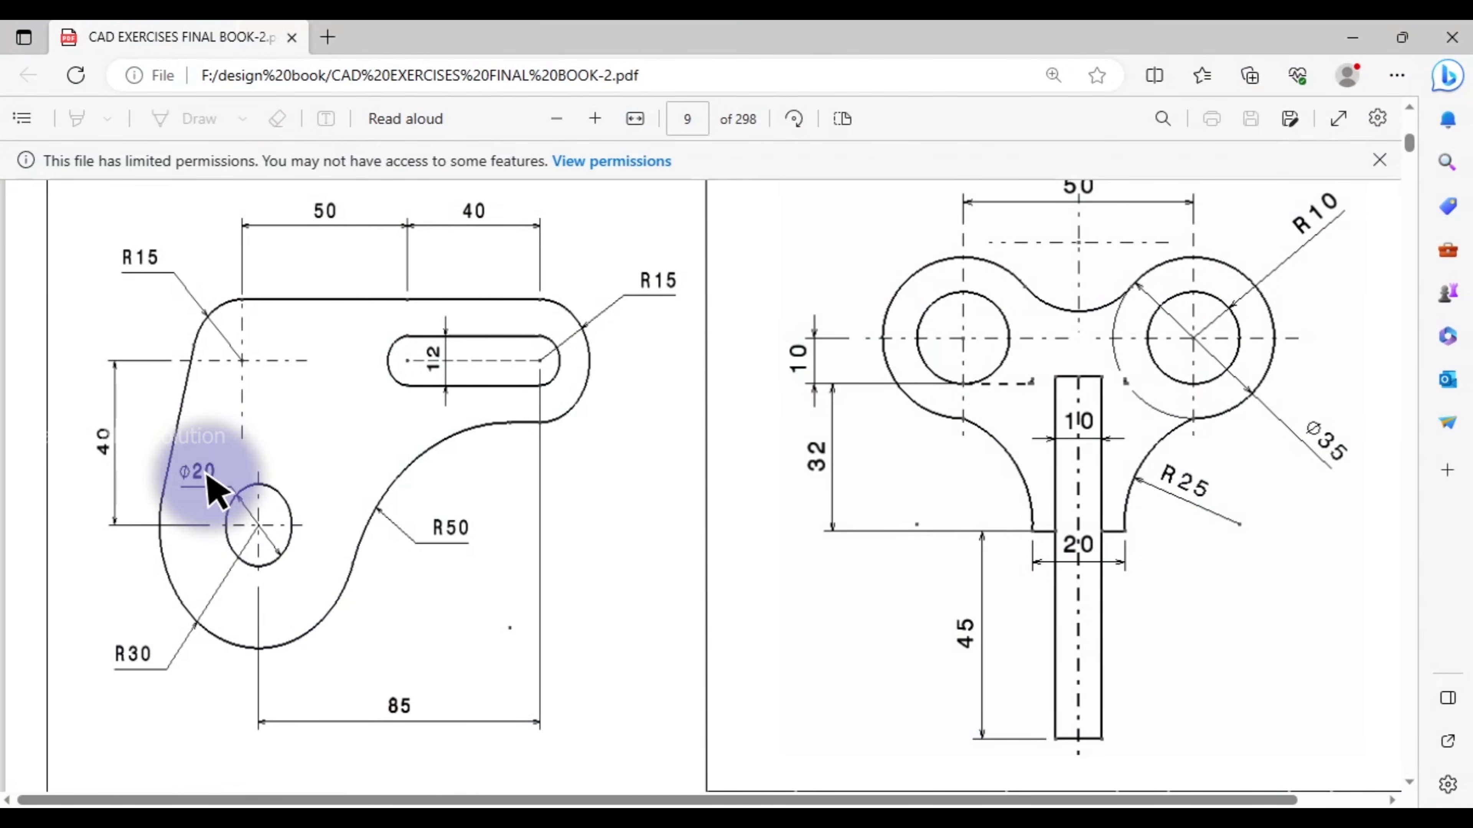
pyautogui.click(1357, 37)
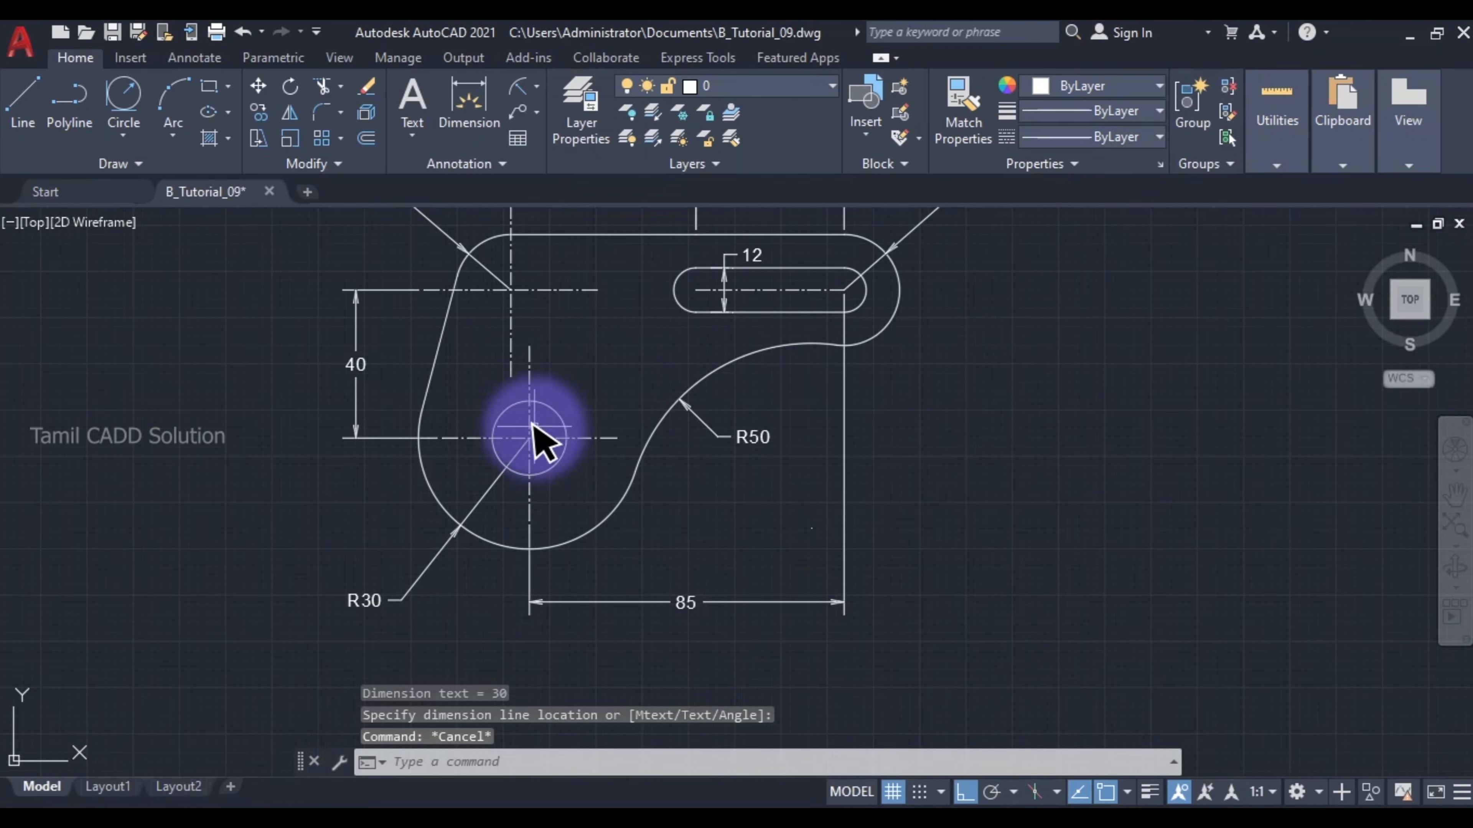
pyautogui.moveTo(535, 427); pyautogui.dragTo(592, 454, button='middle')
pyautogui.click(536, 87)
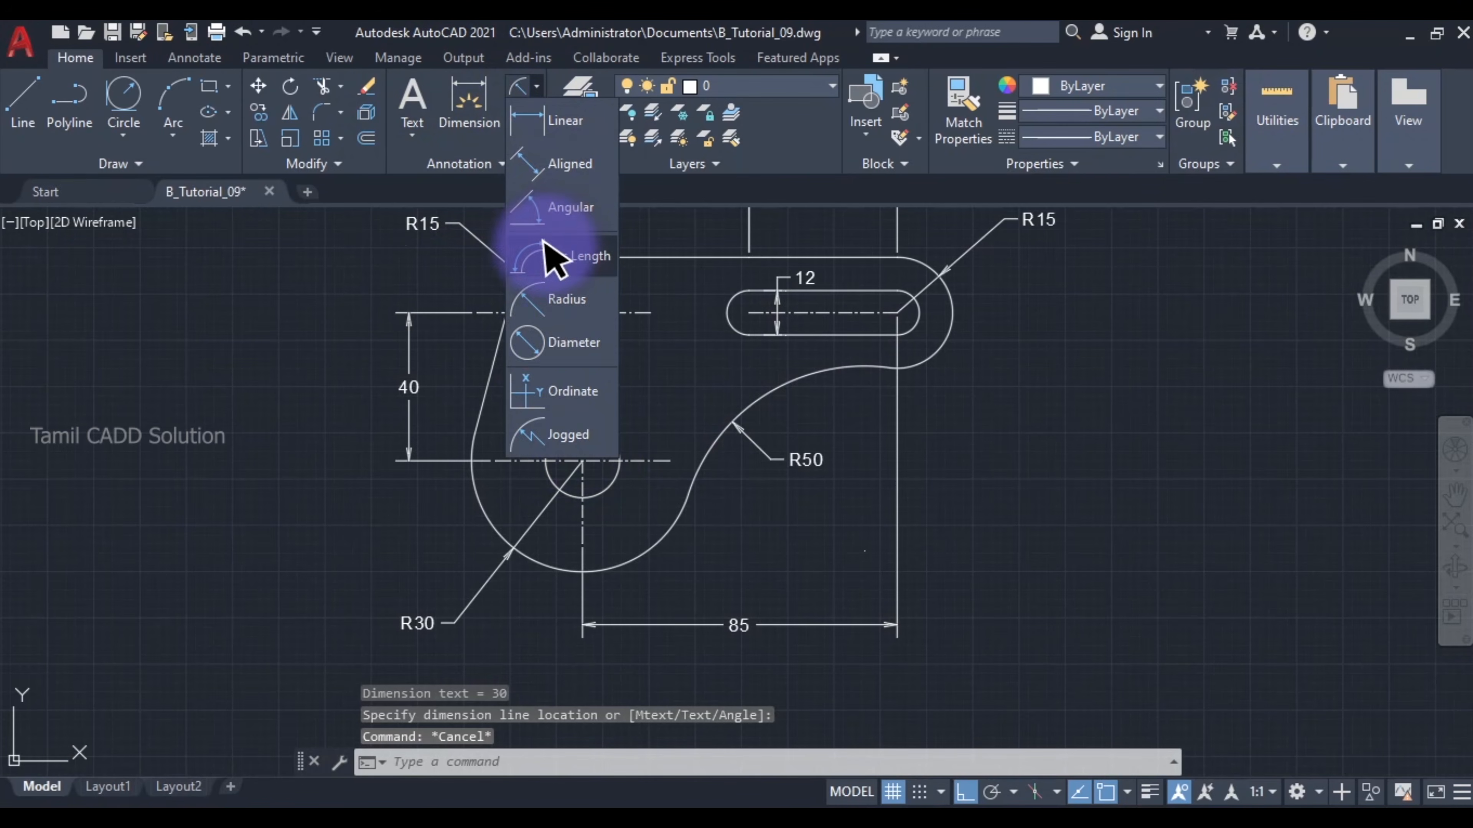
pyautogui.click(557, 348)
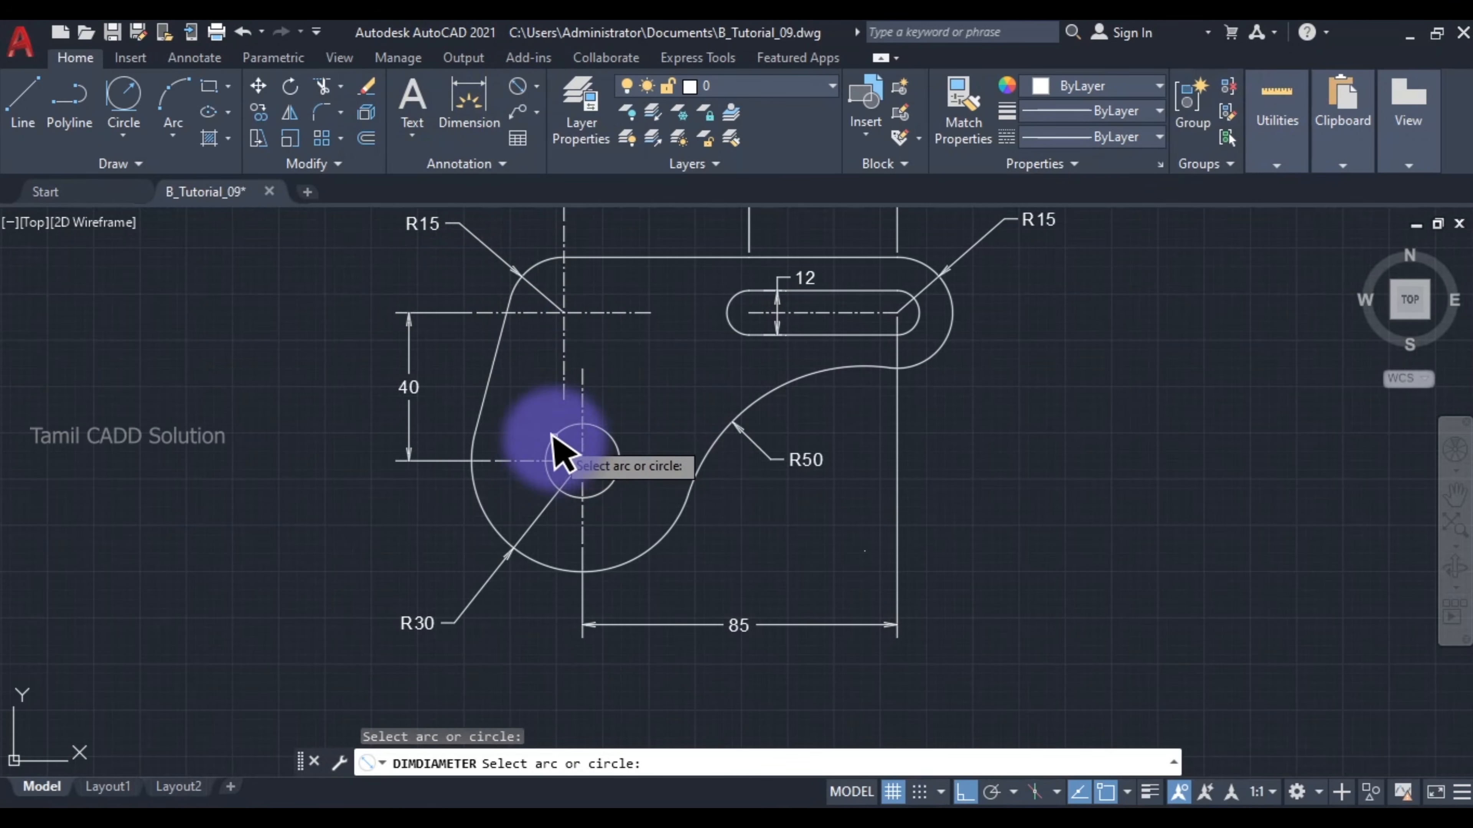
pyautogui.click(552, 436)
pyautogui.click(536, 412)
# Step: Move the hole's diameter text closer to the hole so that it stays clear of the plate's slanted left edge
pyautogui.scroll(6, 536, 412)
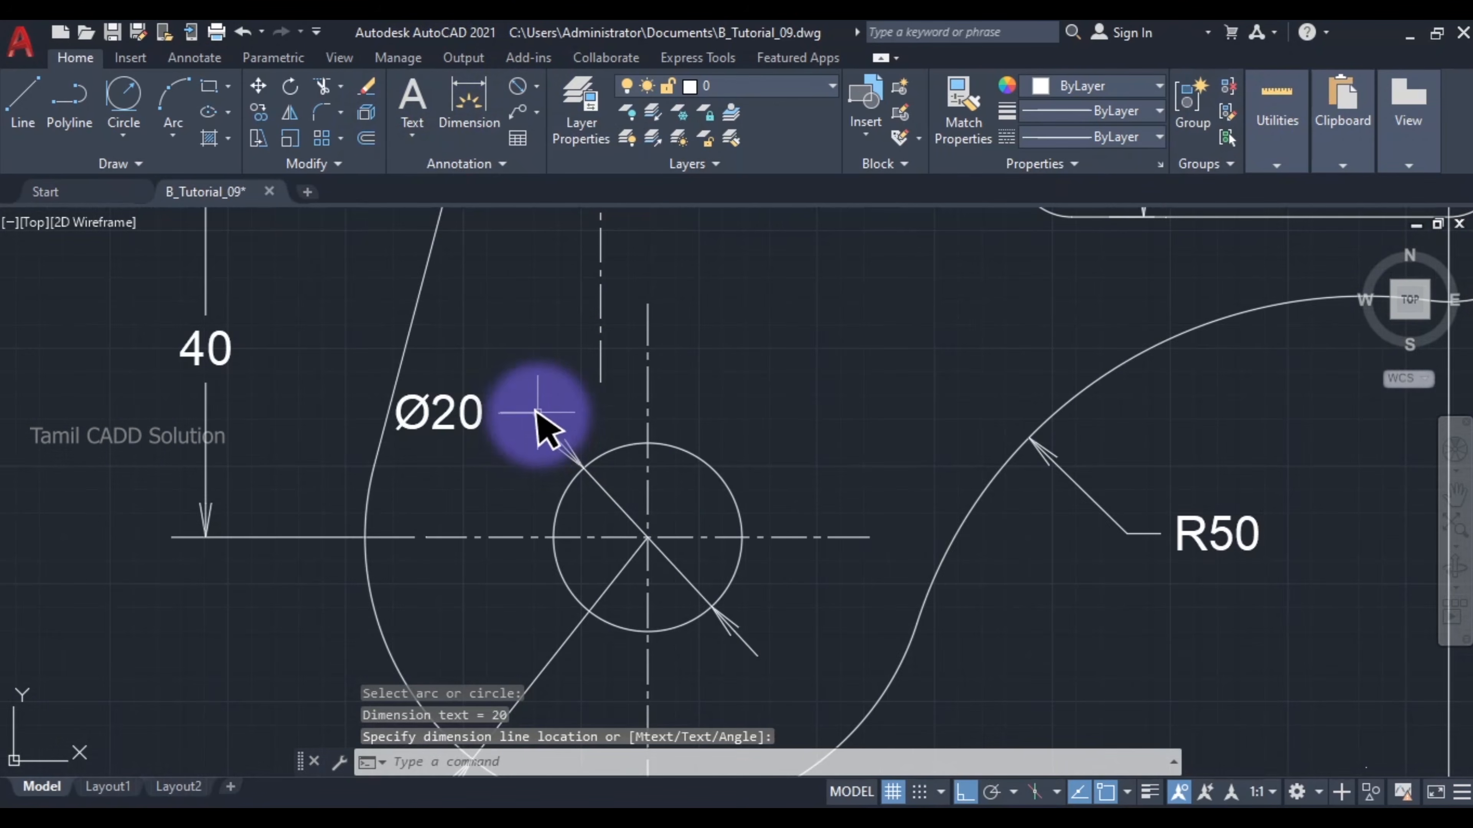
pyautogui.click(538, 412)
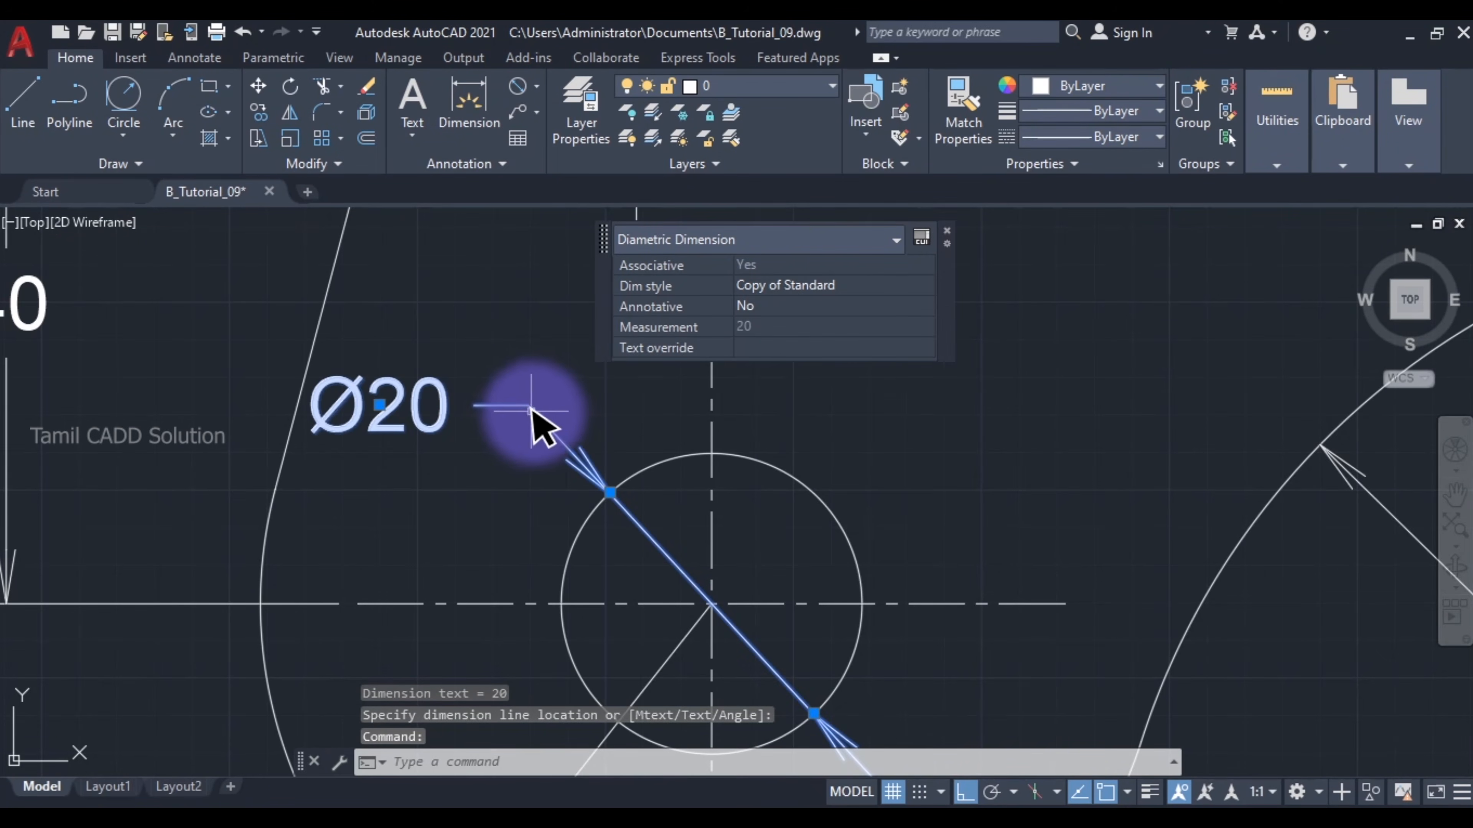
pyautogui.press('Escape')
pyautogui.scroll(-2, 528, 418)
pyautogui.click(532, 409)
pyautogui.click(441, 408)
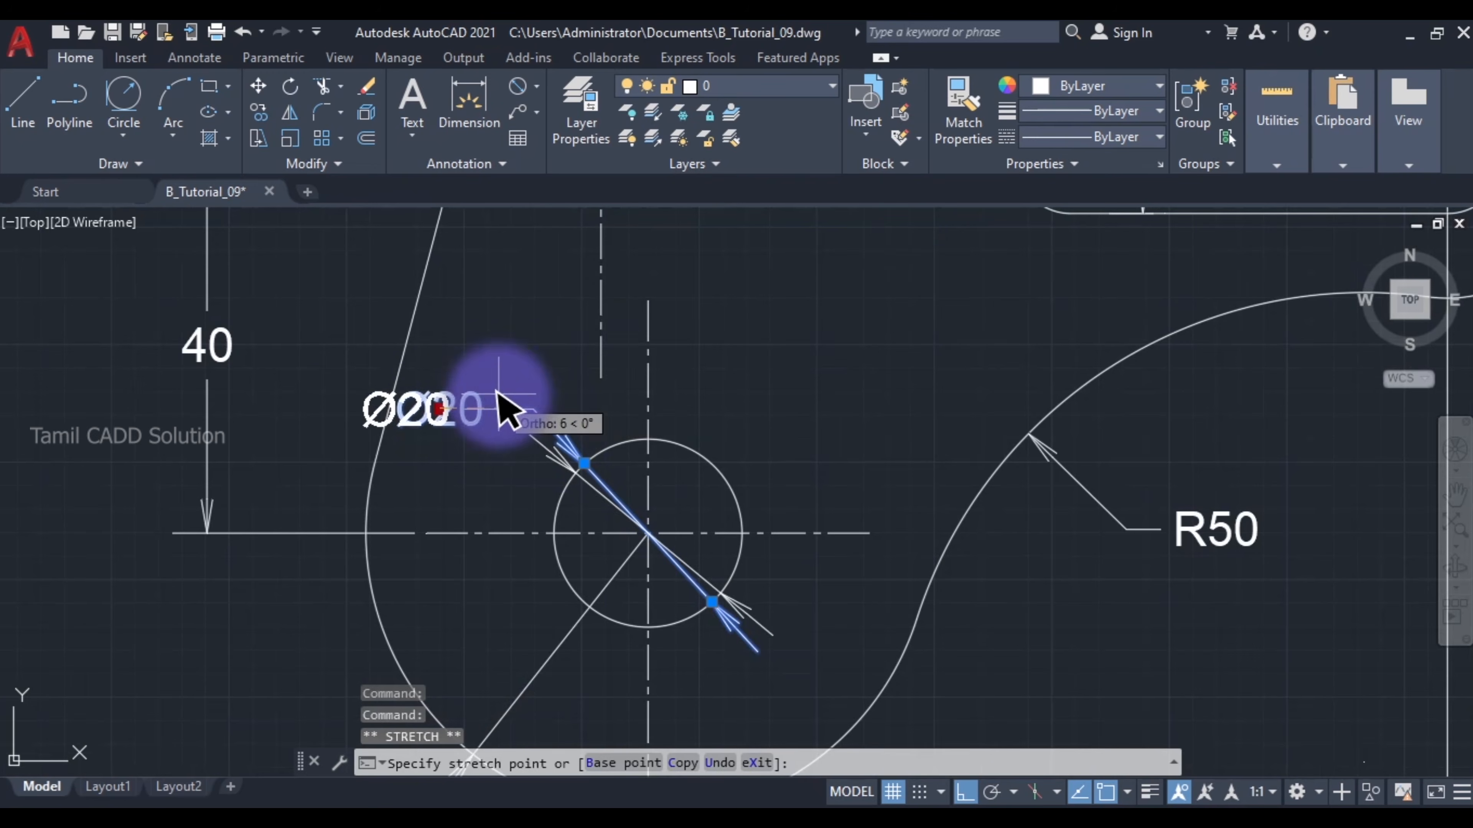
pyautogui.click(581, 400)
pyautogui.press('Escape')
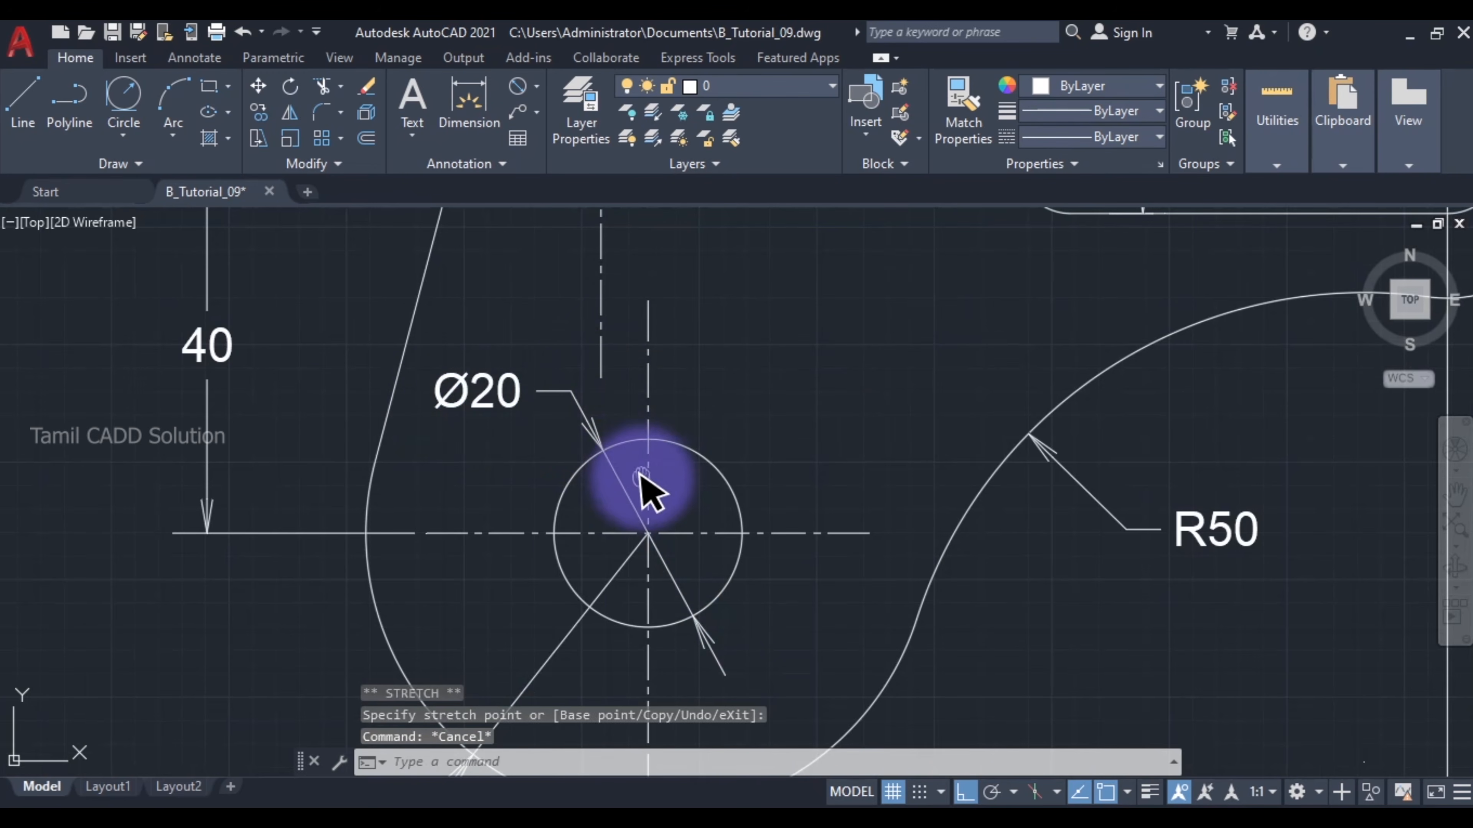
# Step: Flip the arrowhead at the lower end of the hole's diameter dimension so that it points outward from inside the circle
pyautogui.moveTo(695, 620); pyautogui.dragTo(634, 504, button='middle')
pyautogui.click(647, 514)
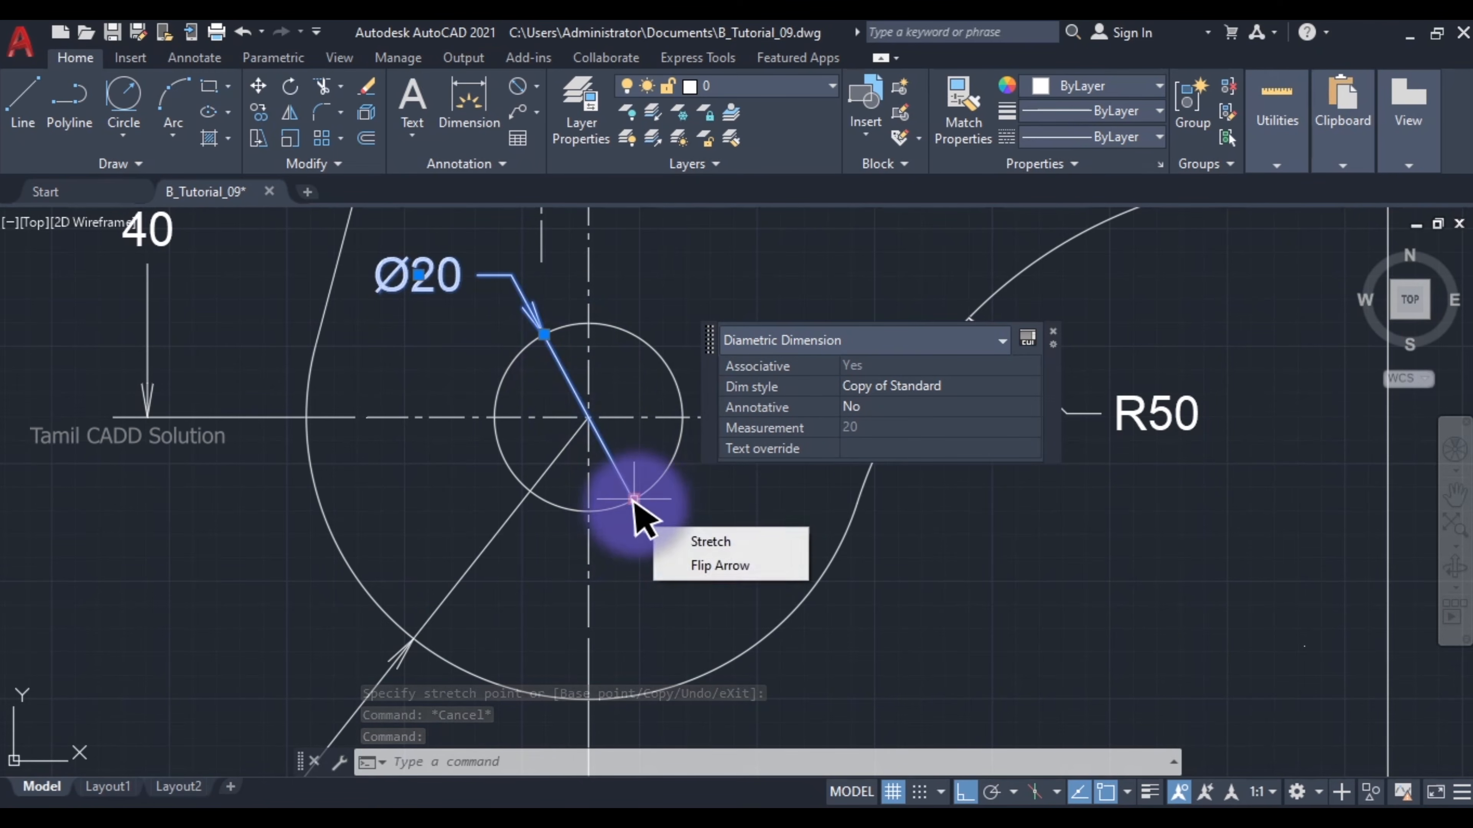
pyautogui.click(719, 567)
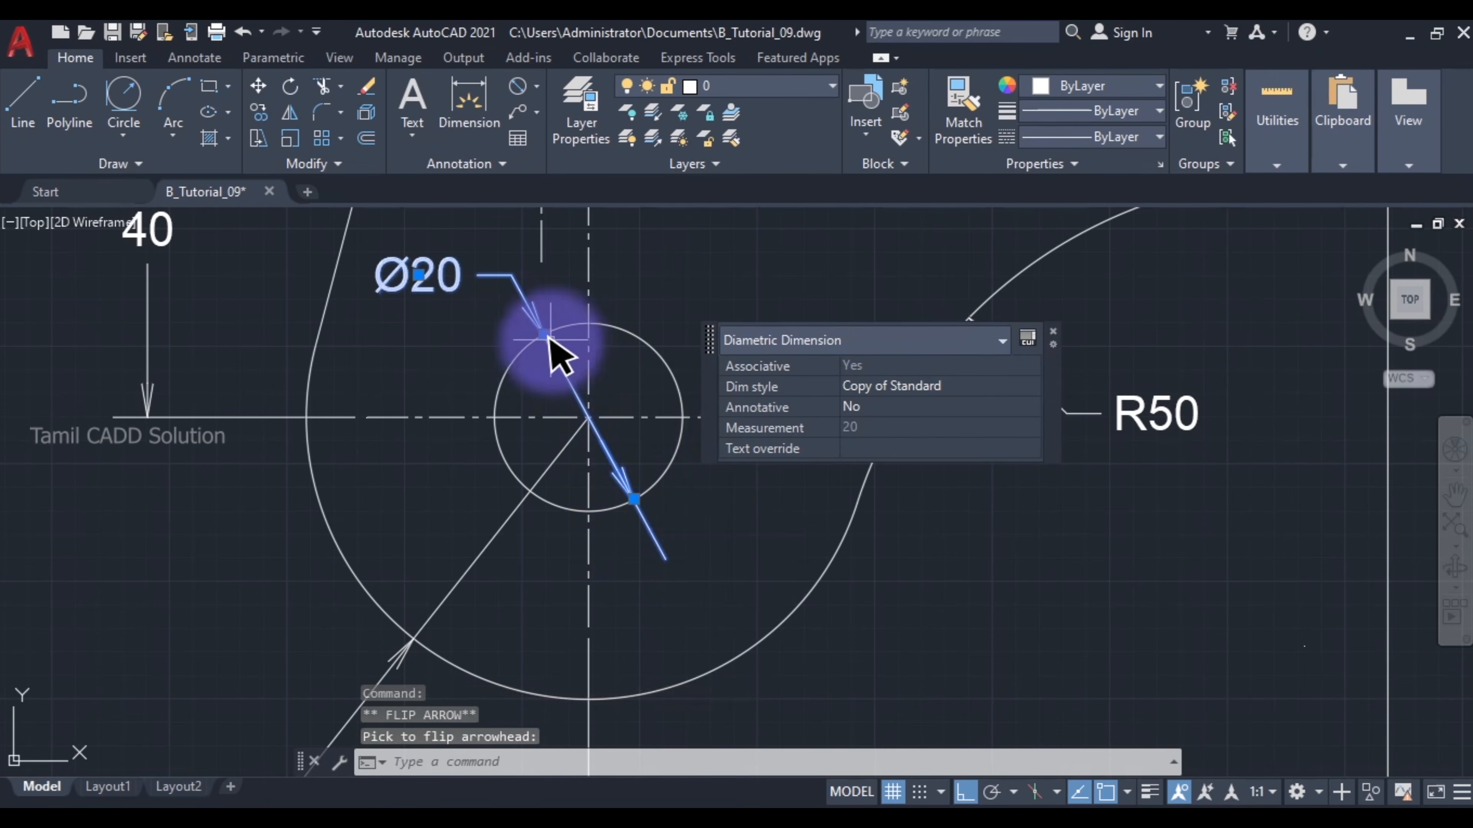
pyautogui.scroll(-4, 604, 464)
pyautogui.press('Escape')
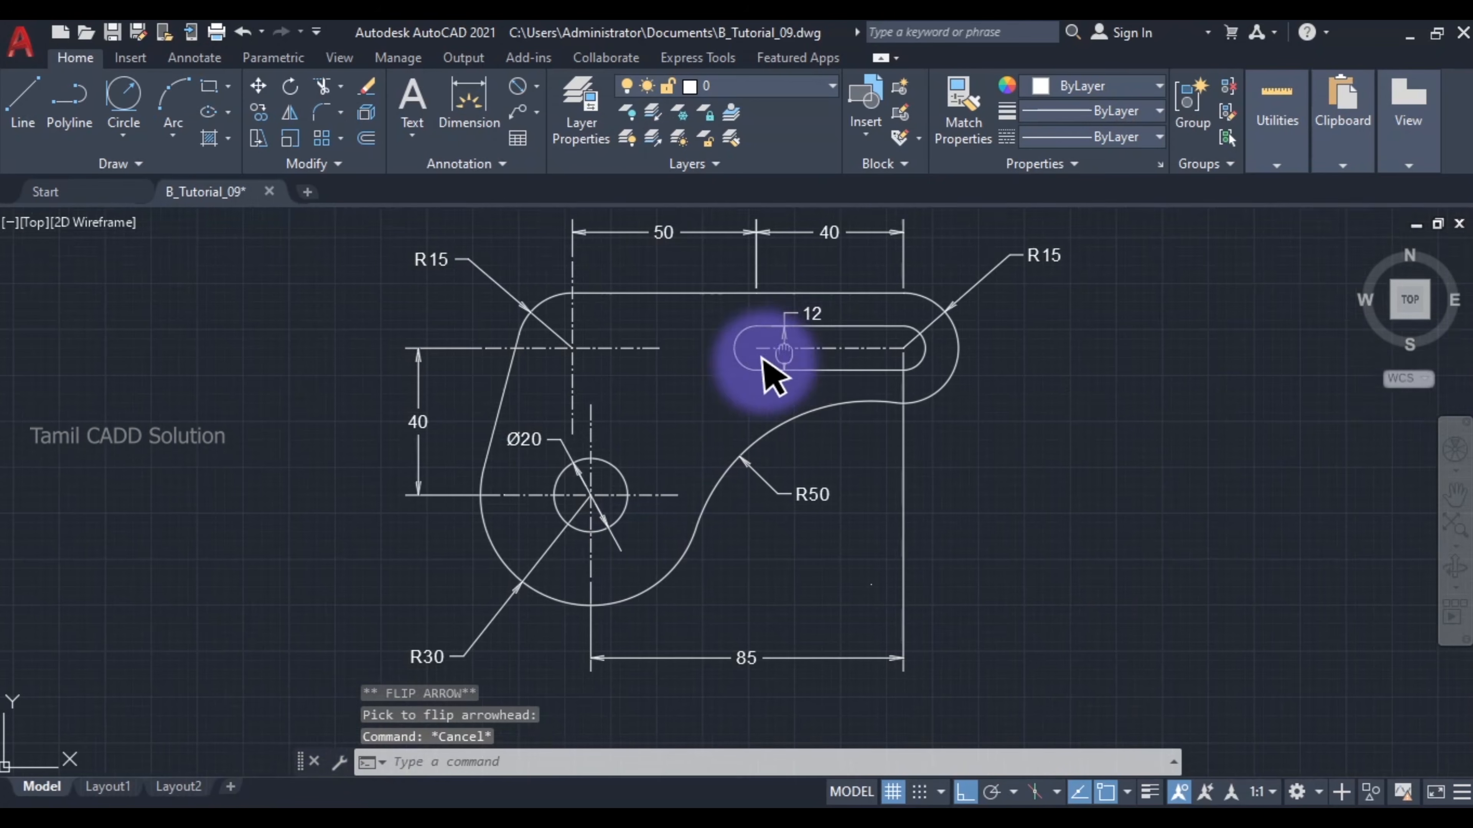
# Step: Review the dimensioned plate and switch to the PDF exercise book to compare it with the reference drawing
pyautogui.moveTo(763, 363); pyautogui.dragTo(678, 384, button='middle')
pyautogui.moveTo(809, 470); pyautogui.dragTo(739, 400, button='middle')
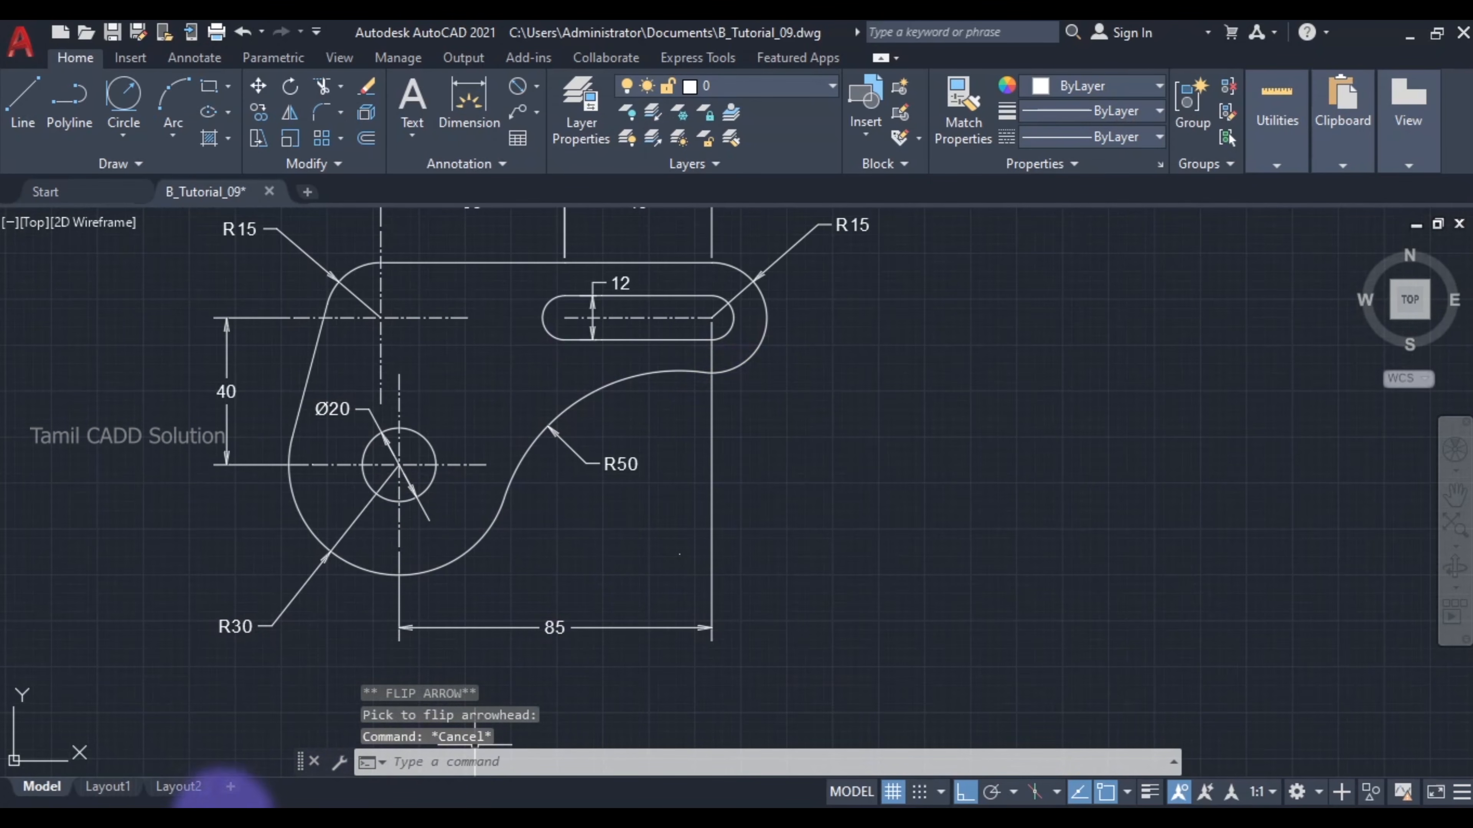
pyautogui.click(234, 821)
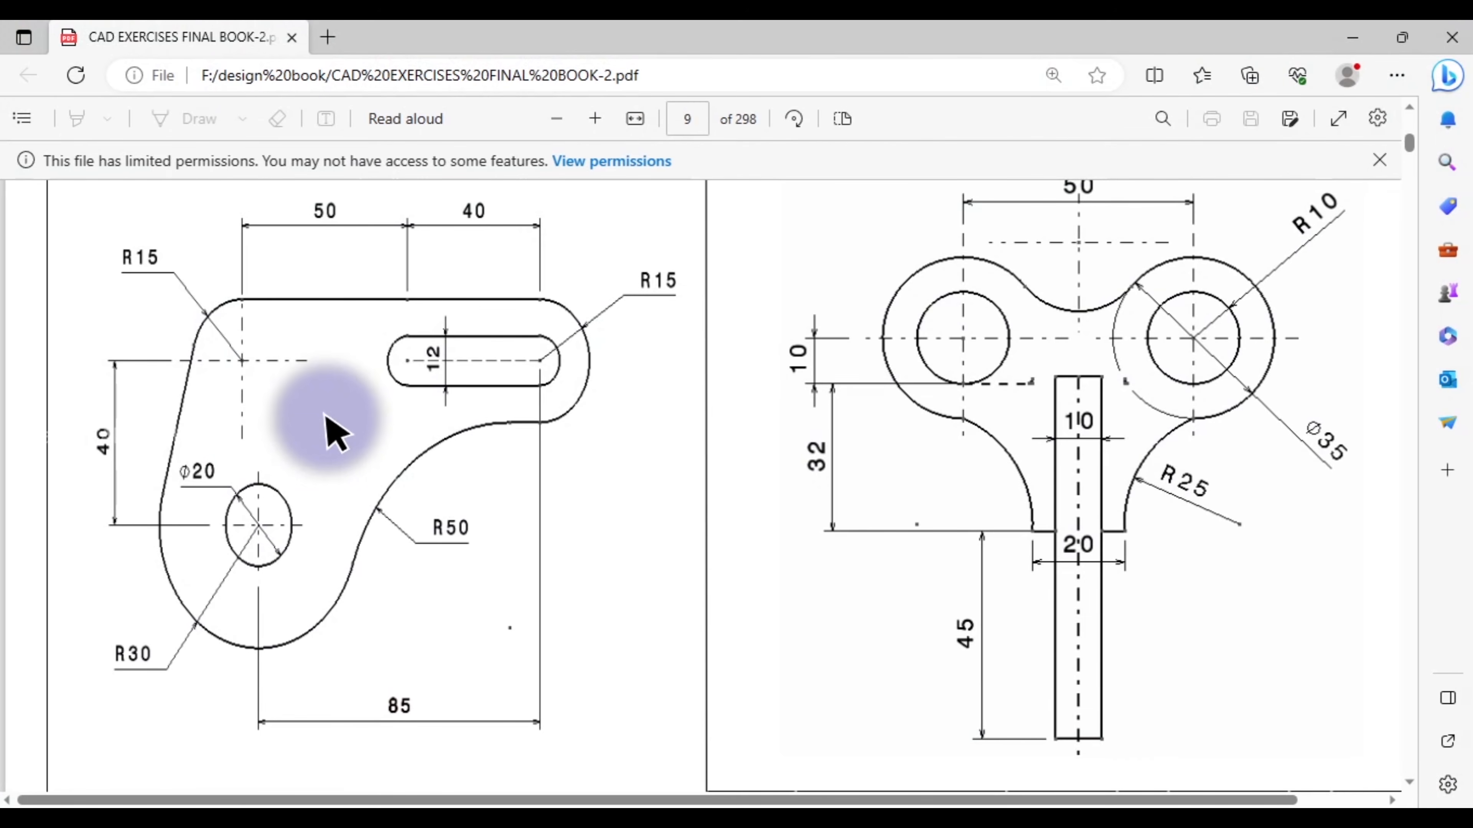